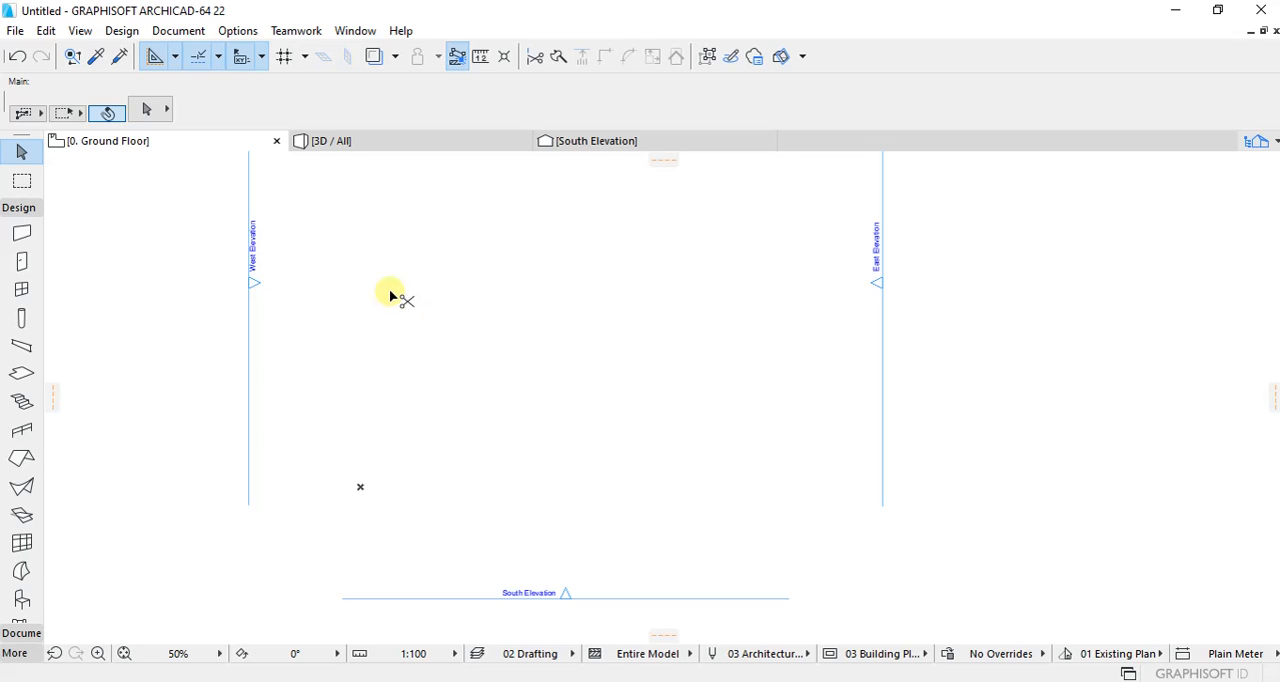
Step: Check the Ground Floor's height to the next story in the story settings and accept them
key(ctrl+7)
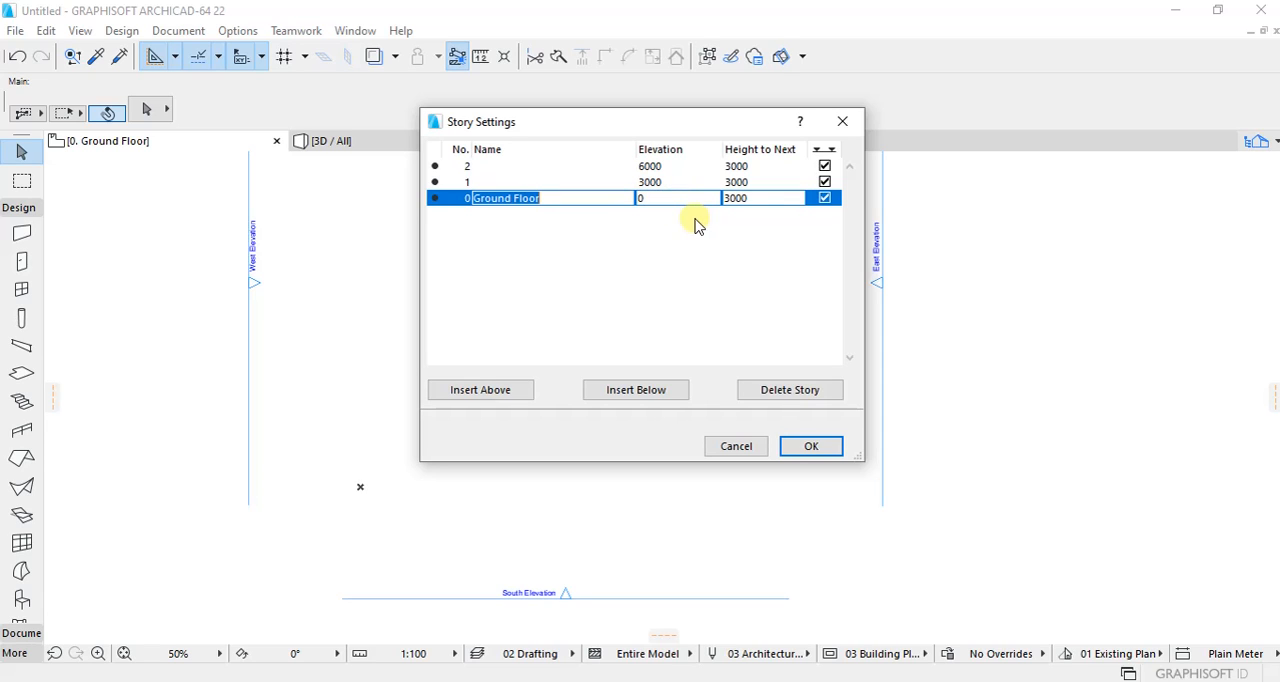
click(762, 200)
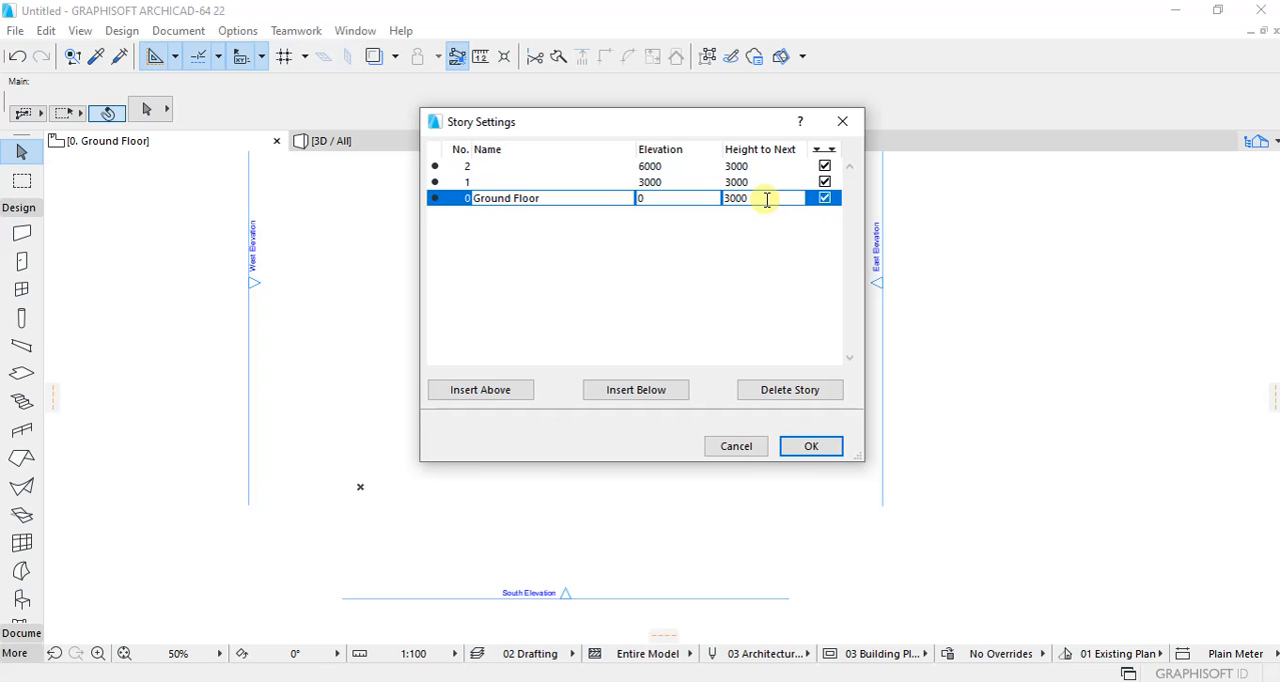
click(806, 449)
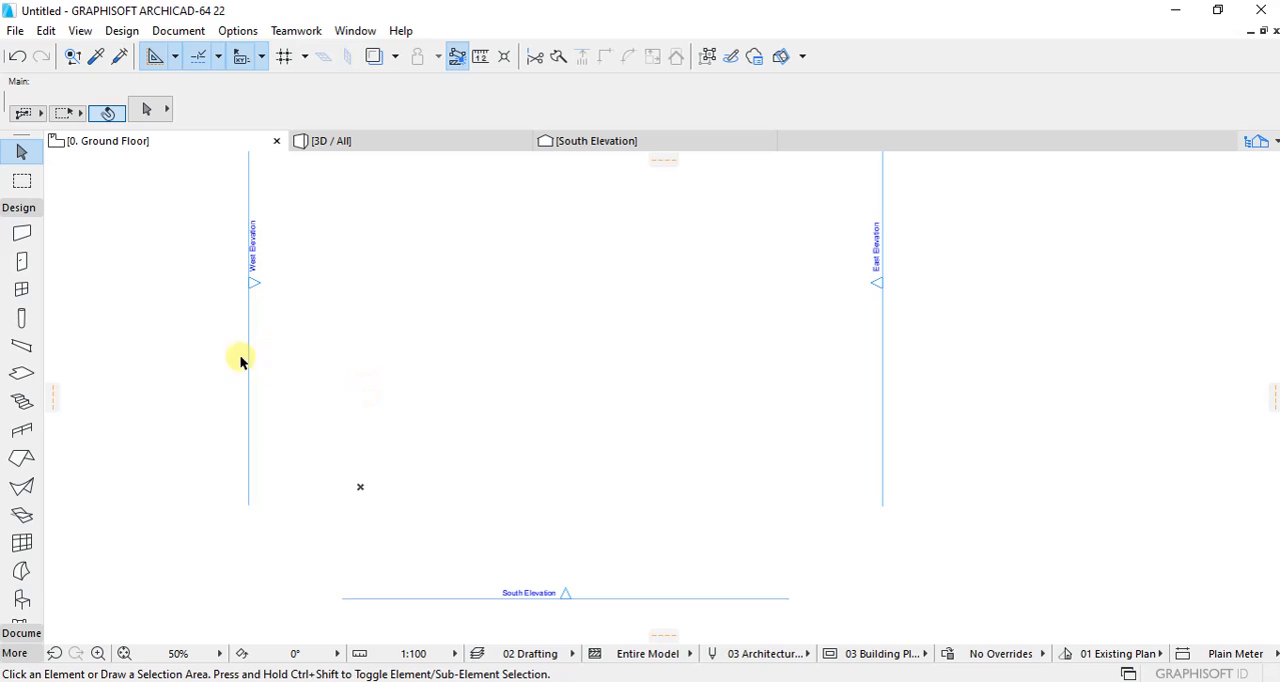
Step: Set the default wall thickness to 200 mm in the wall default settings
click(23, 238)
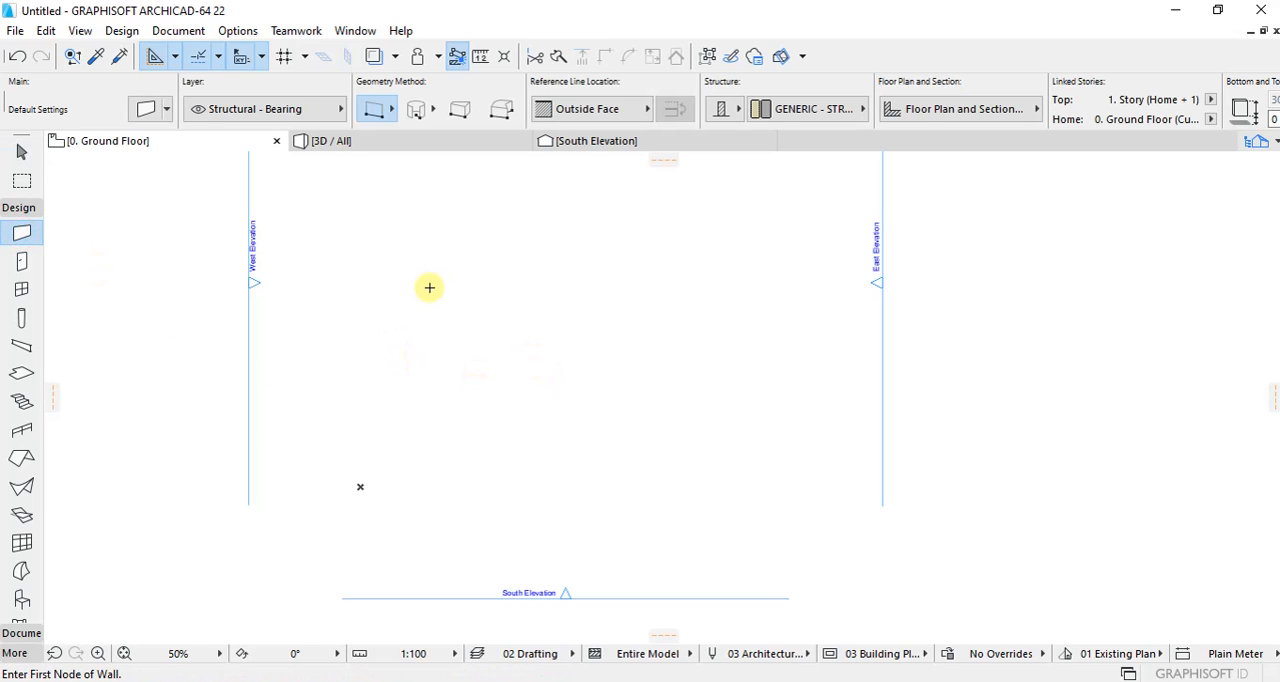
click(146, 108)
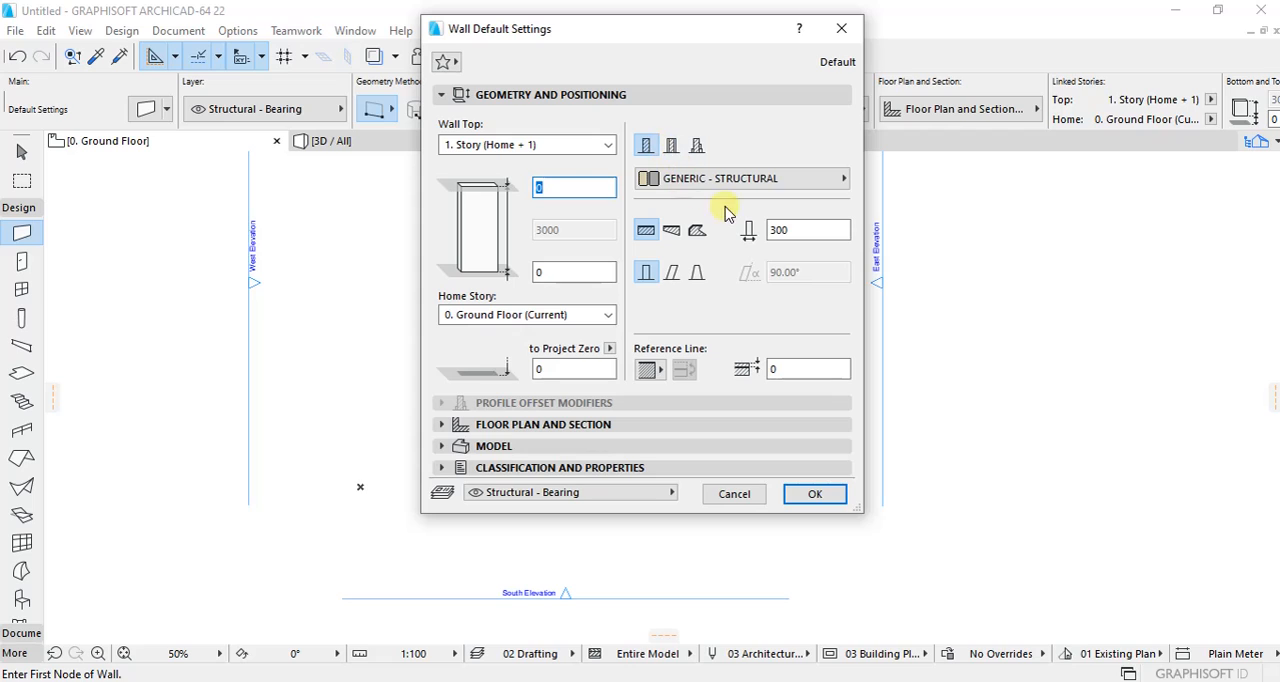
click(810, 230)
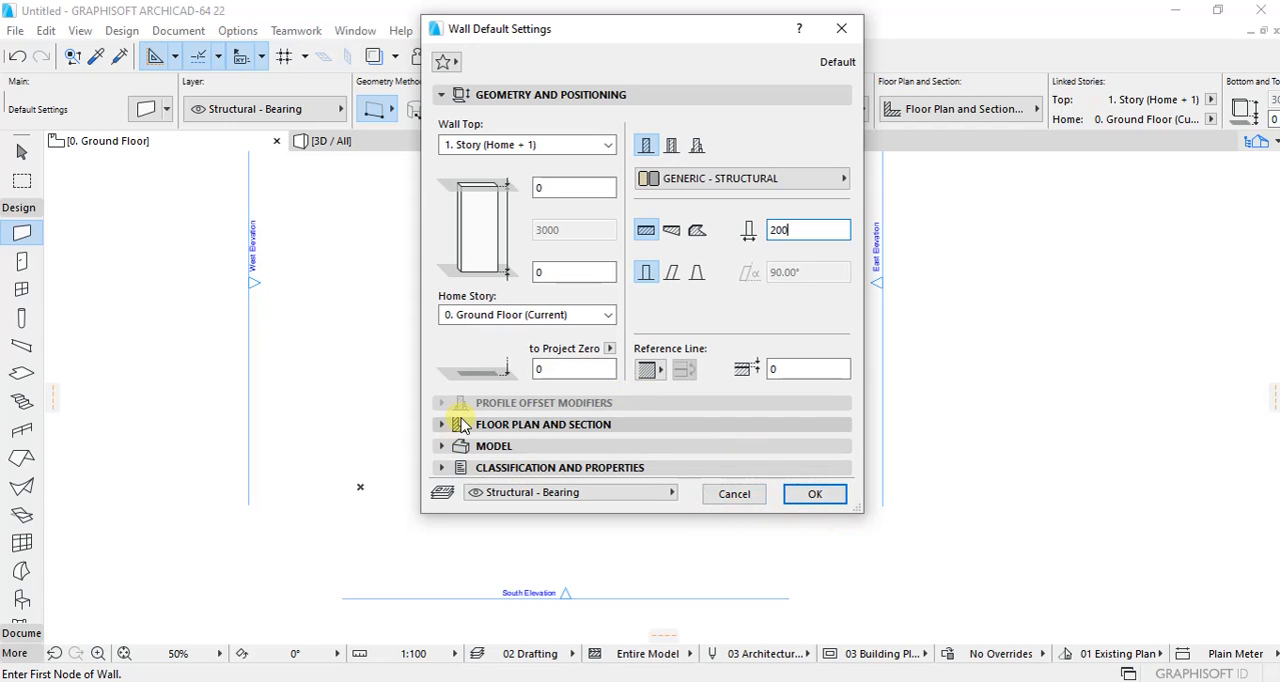
Step: Enable the overrides for all three surfaces in the wall's default model settings
click(440, 448)
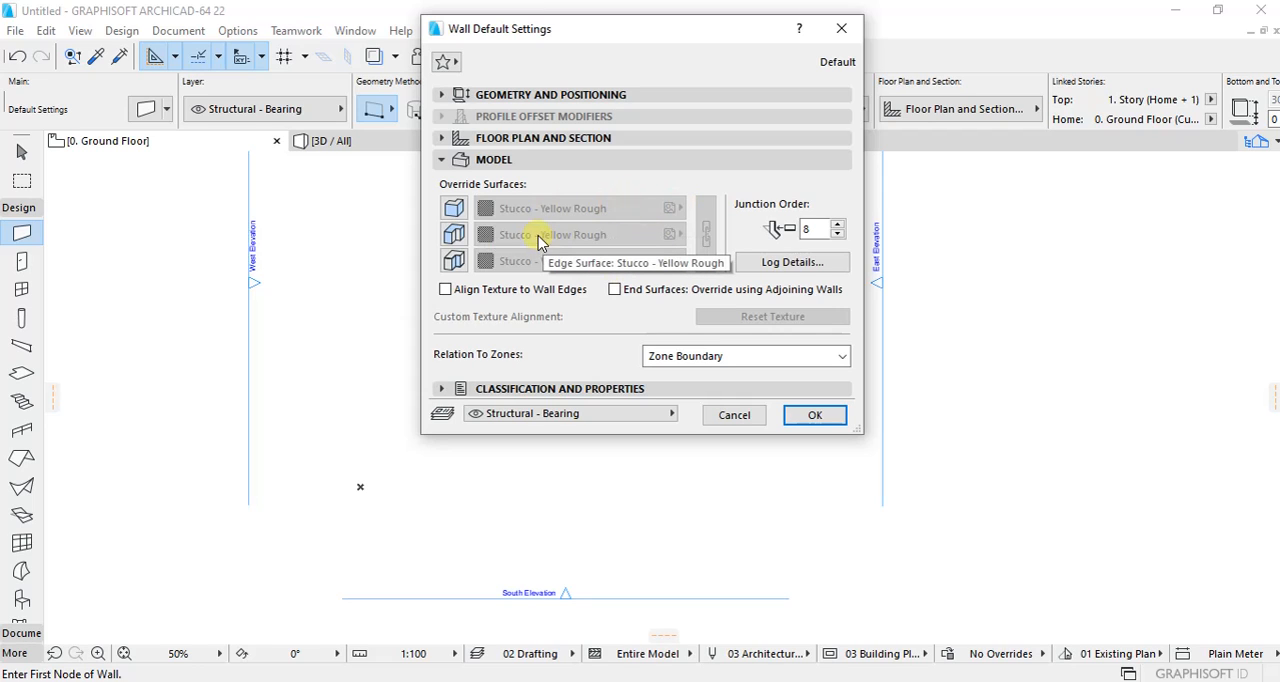
click(453, 207)
click(453, 233)
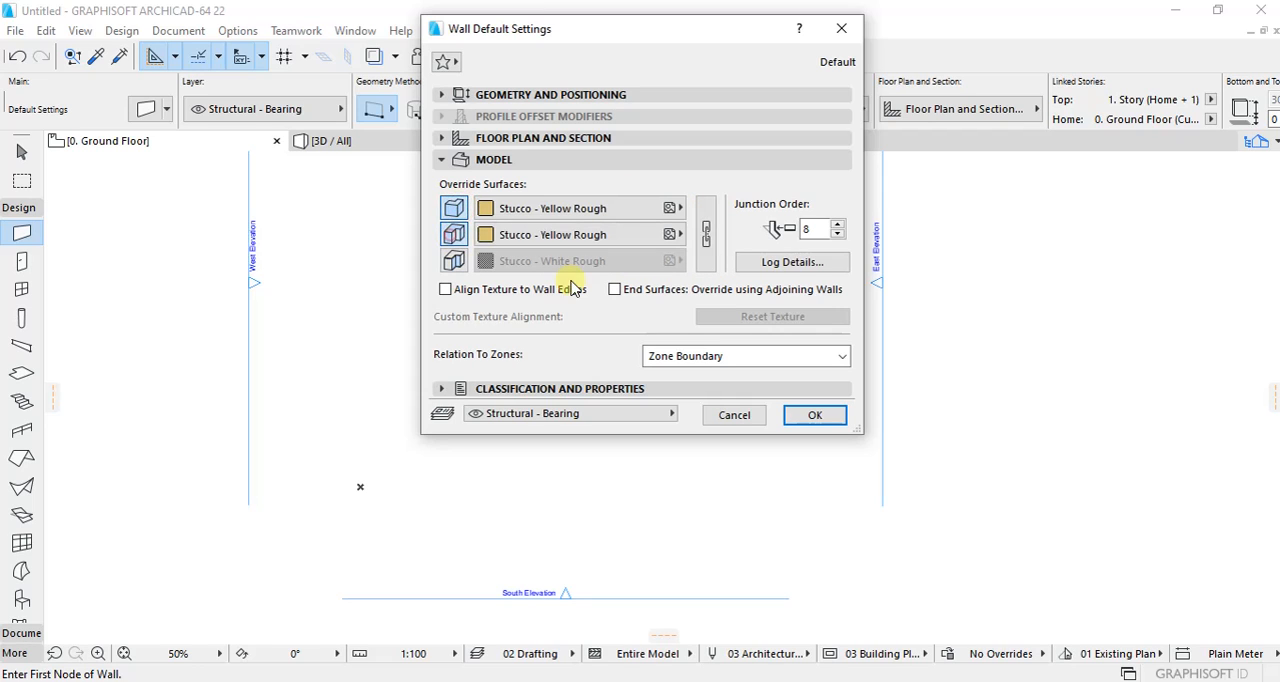
click(453, 260)
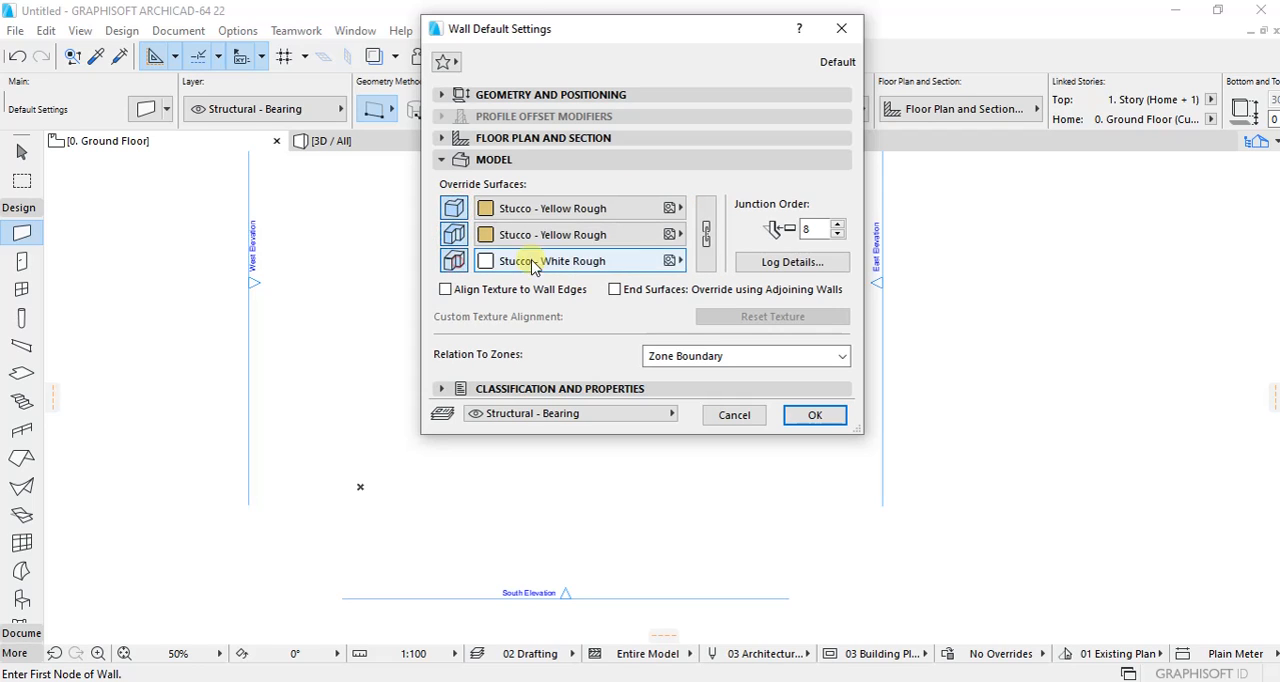
Step: Assign Brick - Red to the first two wall override surfaces and Paint - Glossy White to the third
click(674, 212)
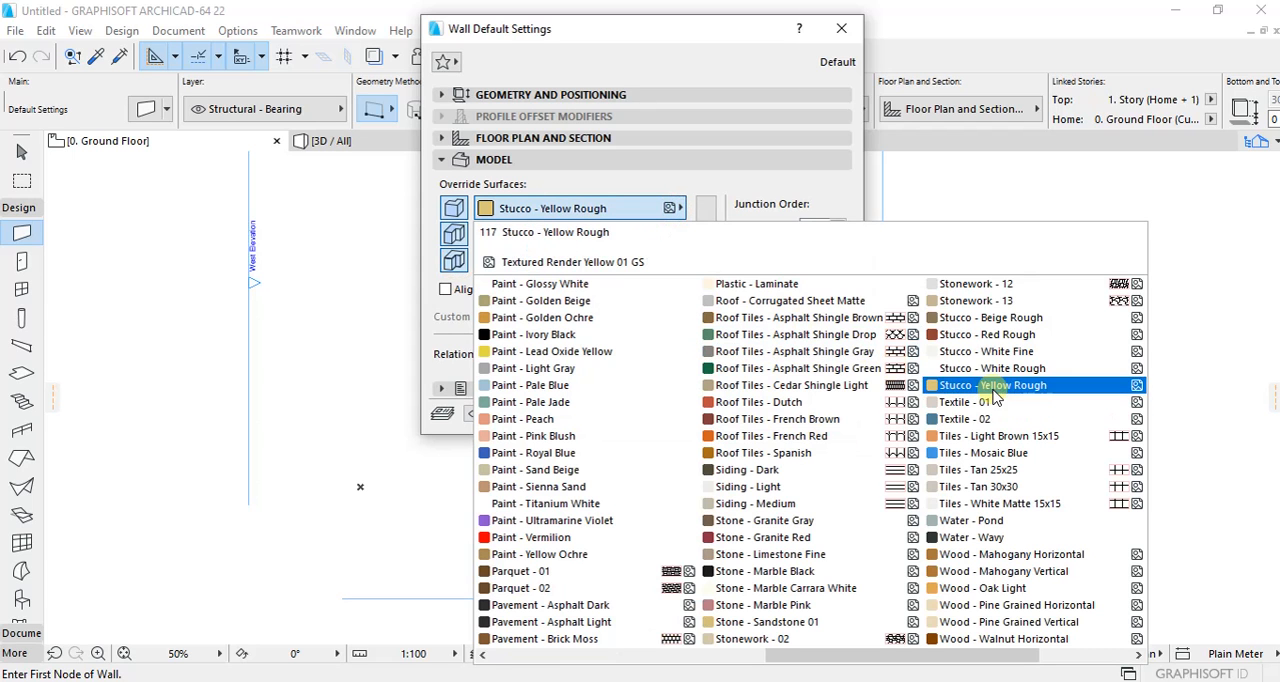
scroll(650, 370, up, 3)
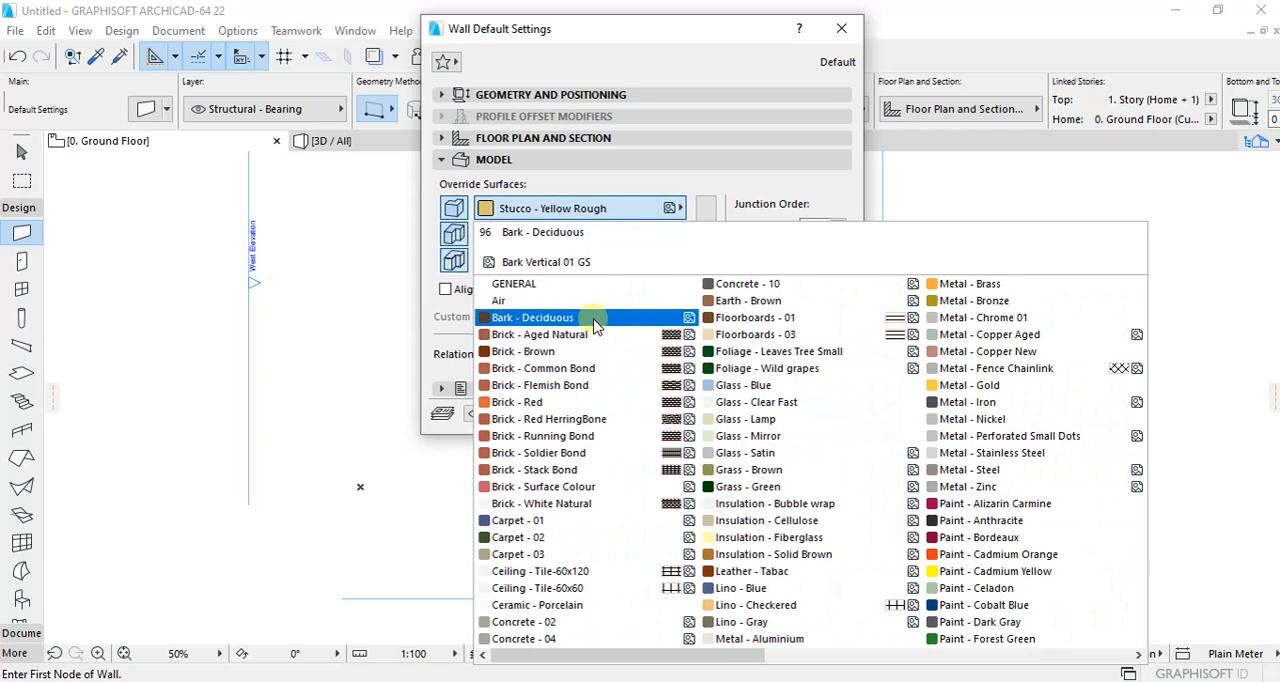
click(553, 402)
click(672, 235)
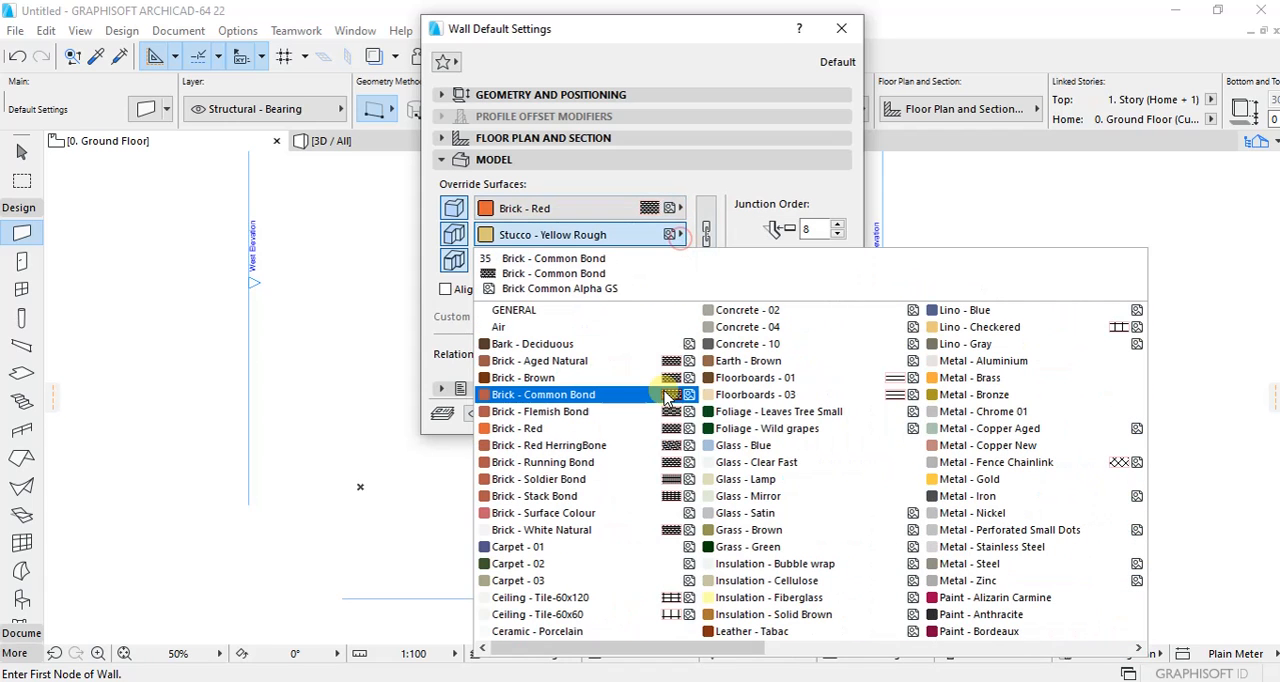
click(585, 428)
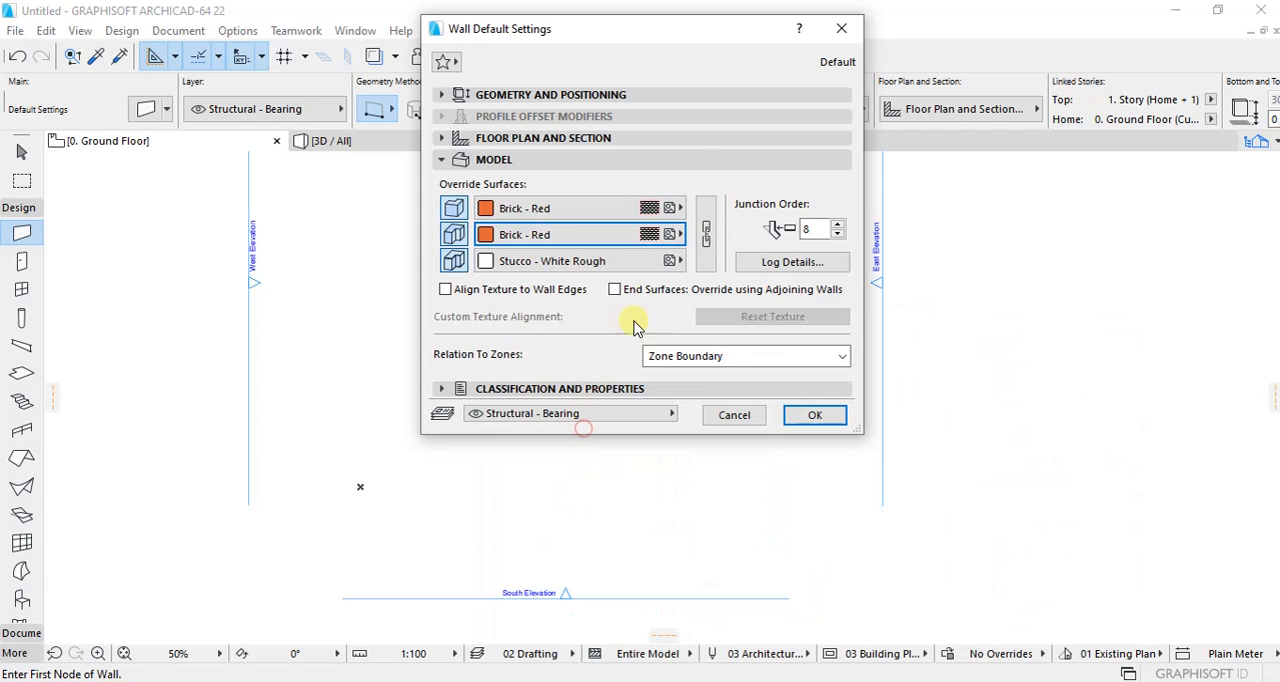
click(672, 261)
click(792, 258)
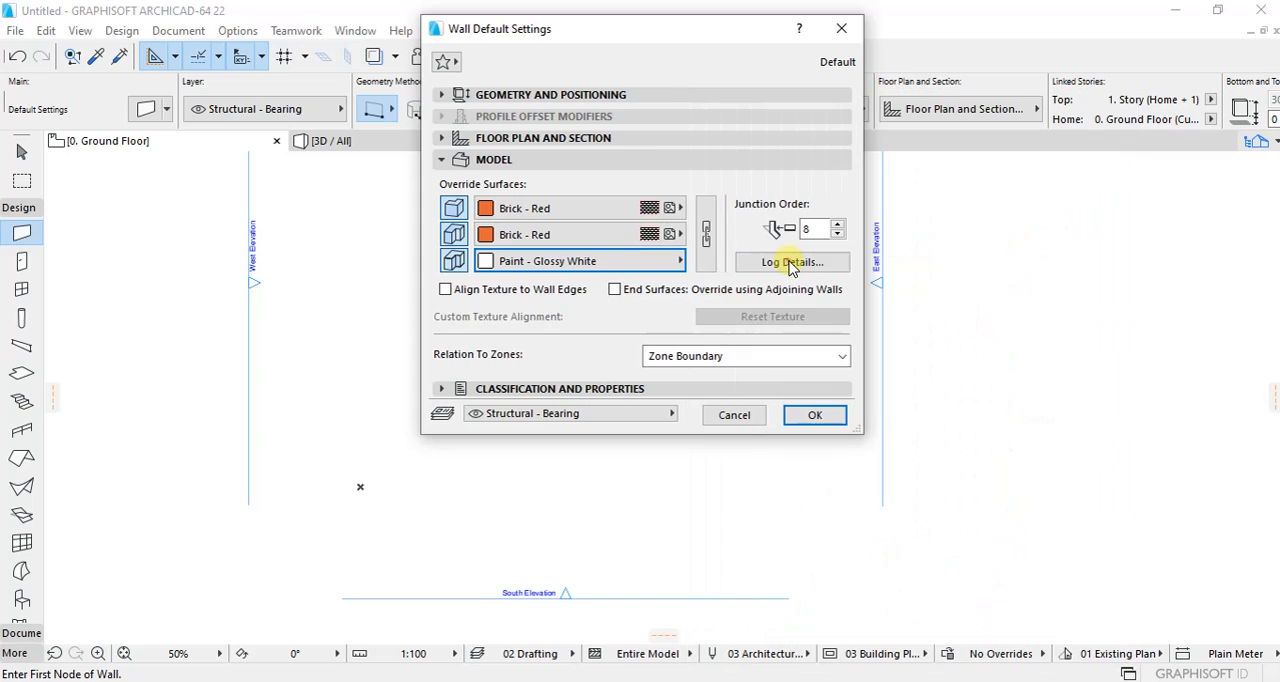
Step: Enable Align Texture to Wall Edges and the end surface override using adjoining walls, and apply the wall defaults
click(446, 291)
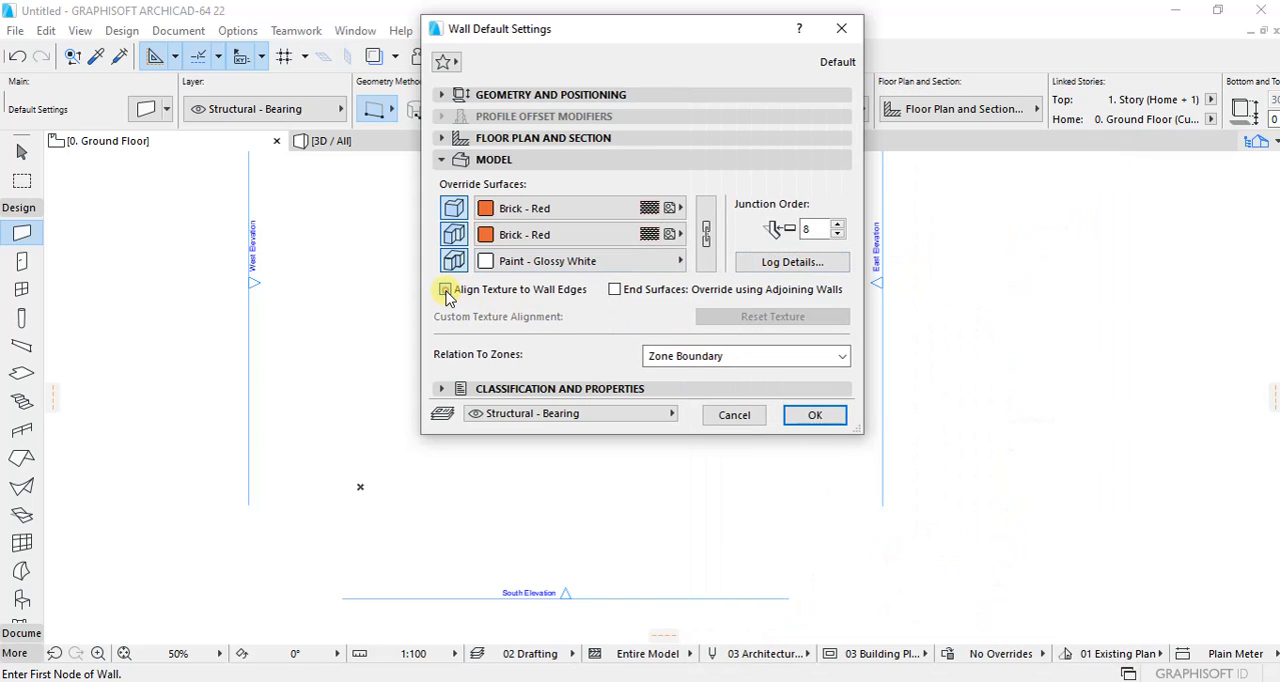
click(614, 289)
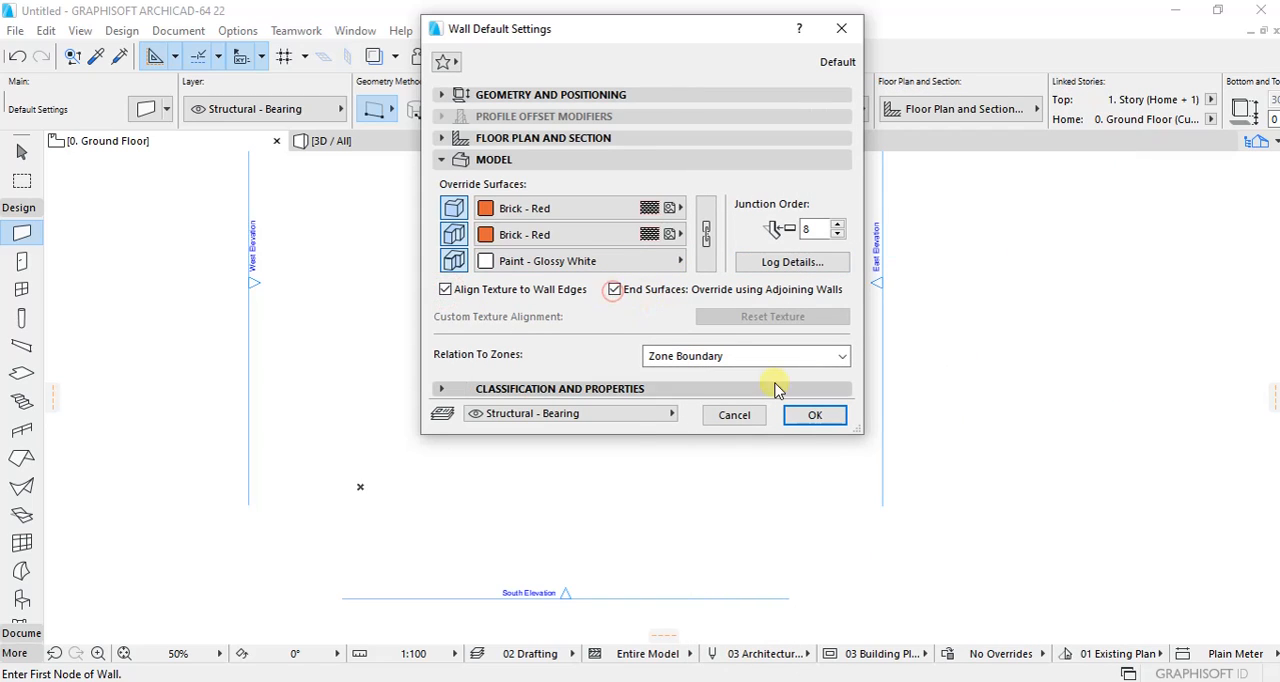
click(814, 415)
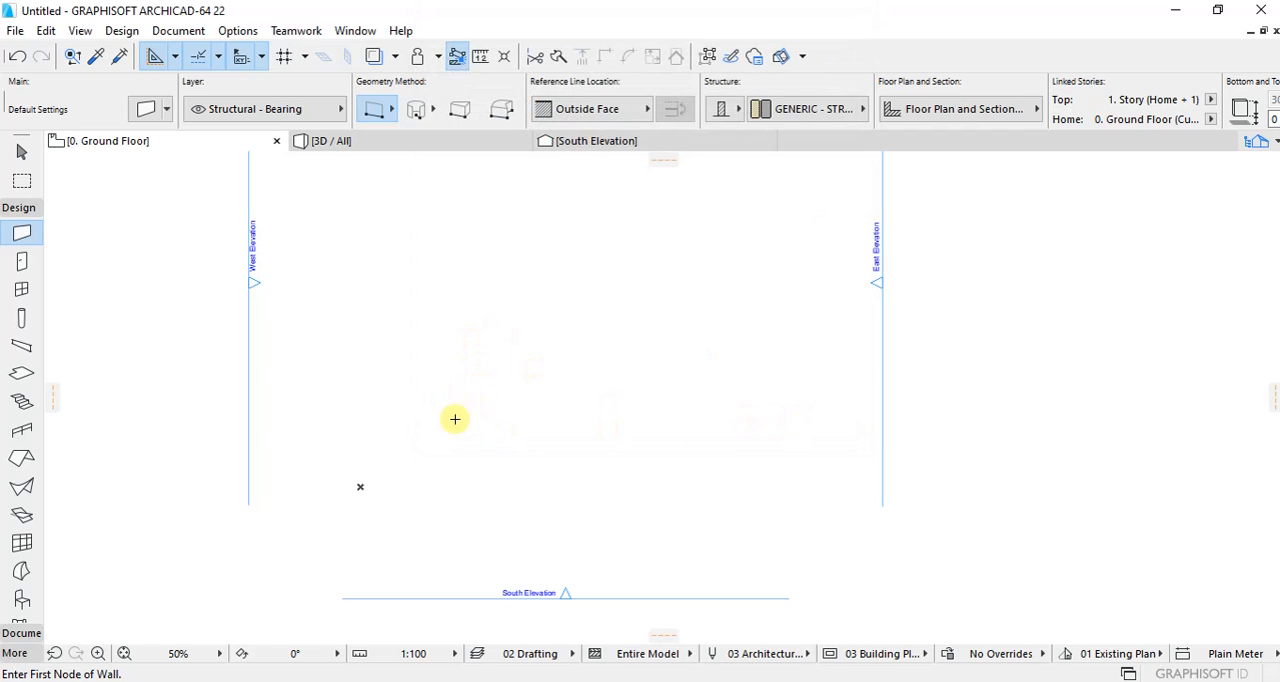
Step: Draw a 4000 mm horizontal wall running east from the project origin
click(360, 485)
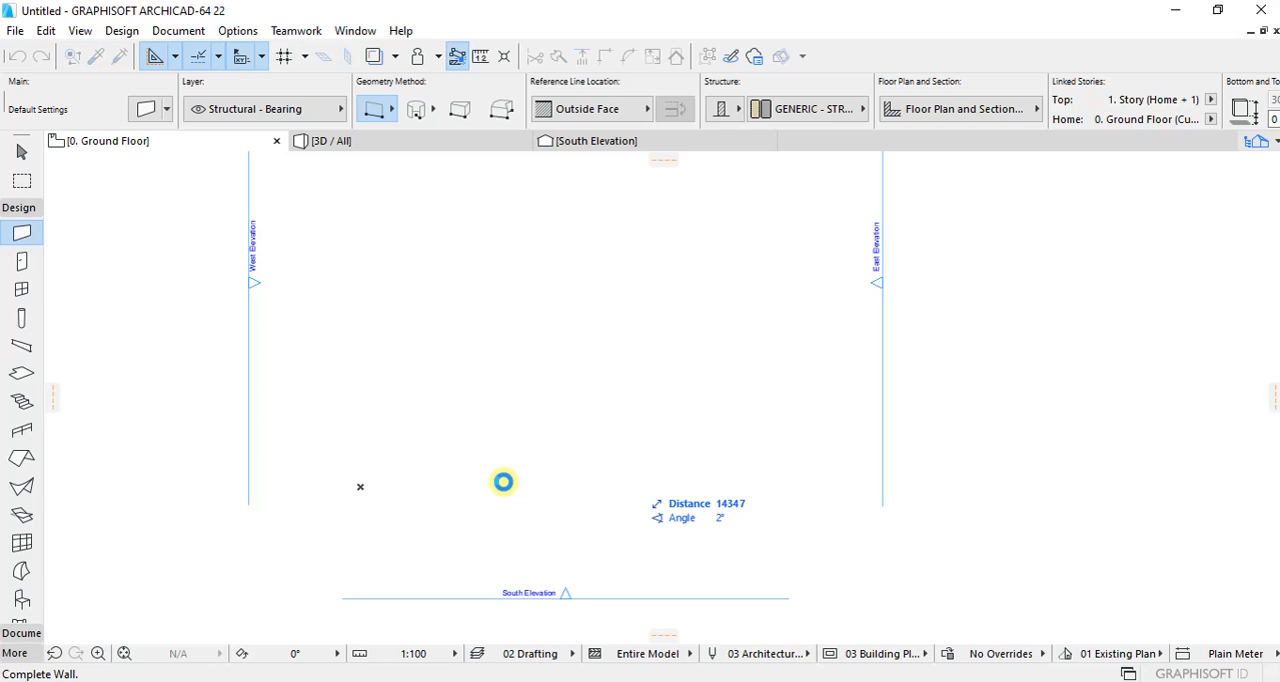
scroll(491, 486, up, 2)
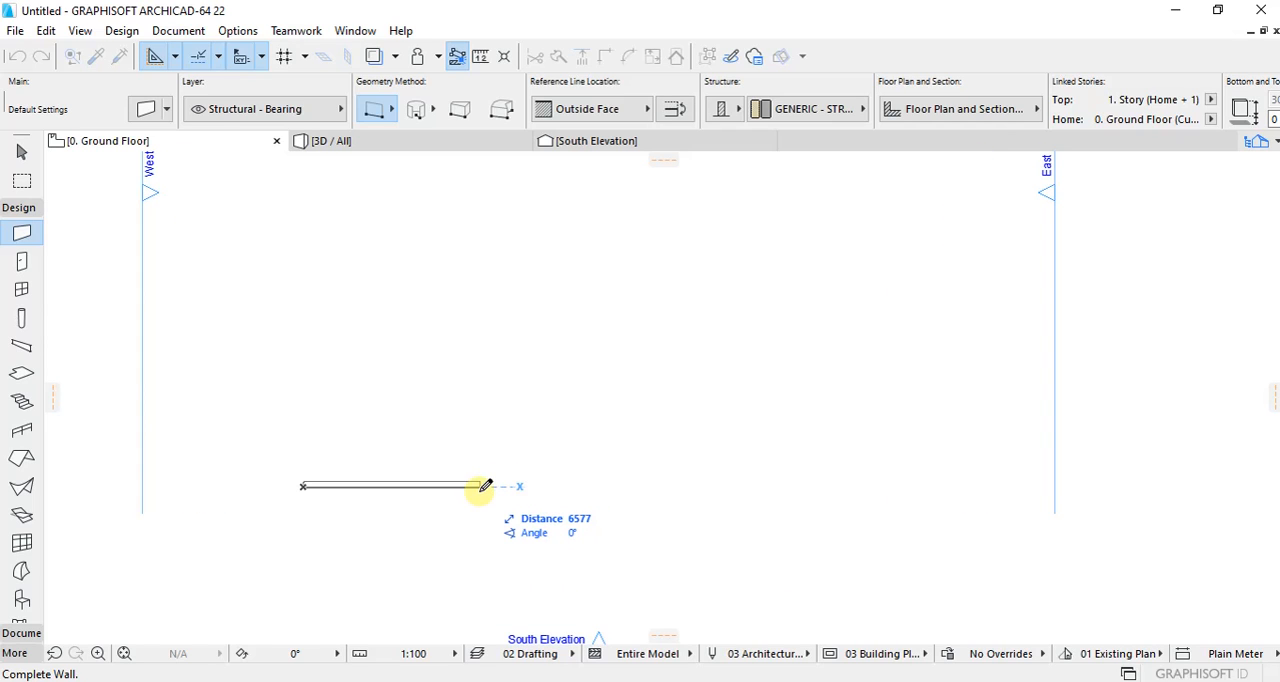
text(4000)
key(Return)
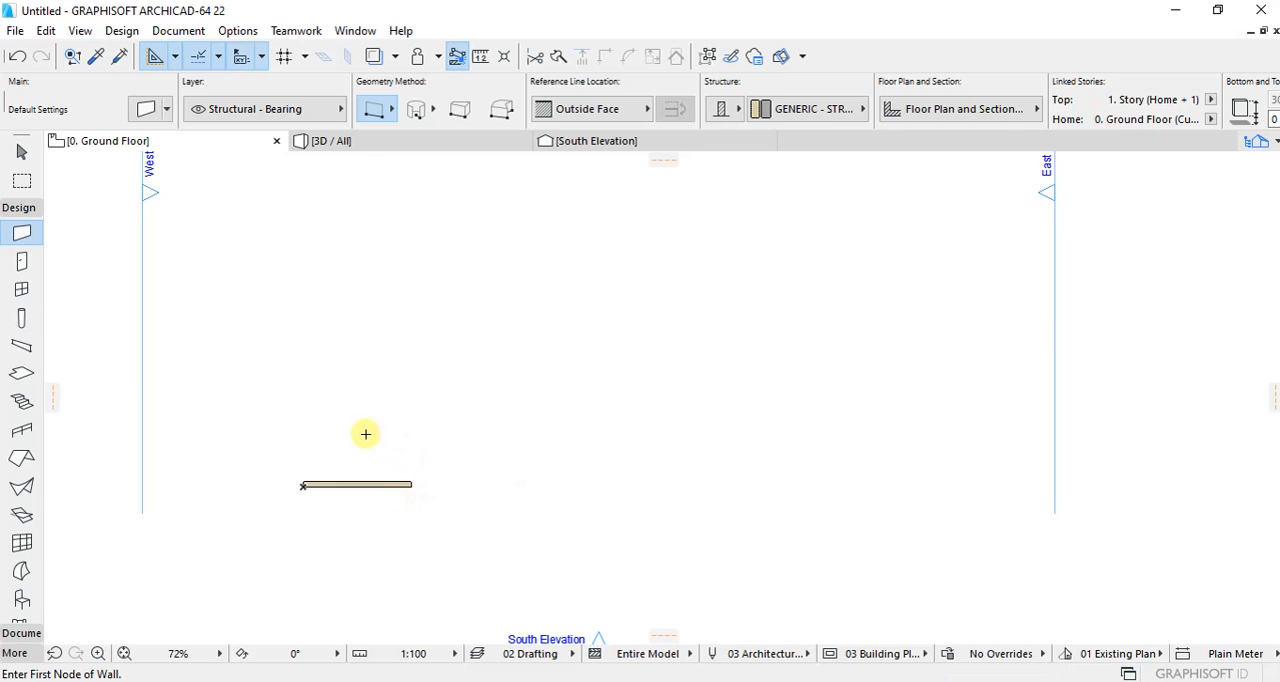
Step: Draw a 2500 mm wall running north from the east end of the first wall
click(411, 485)
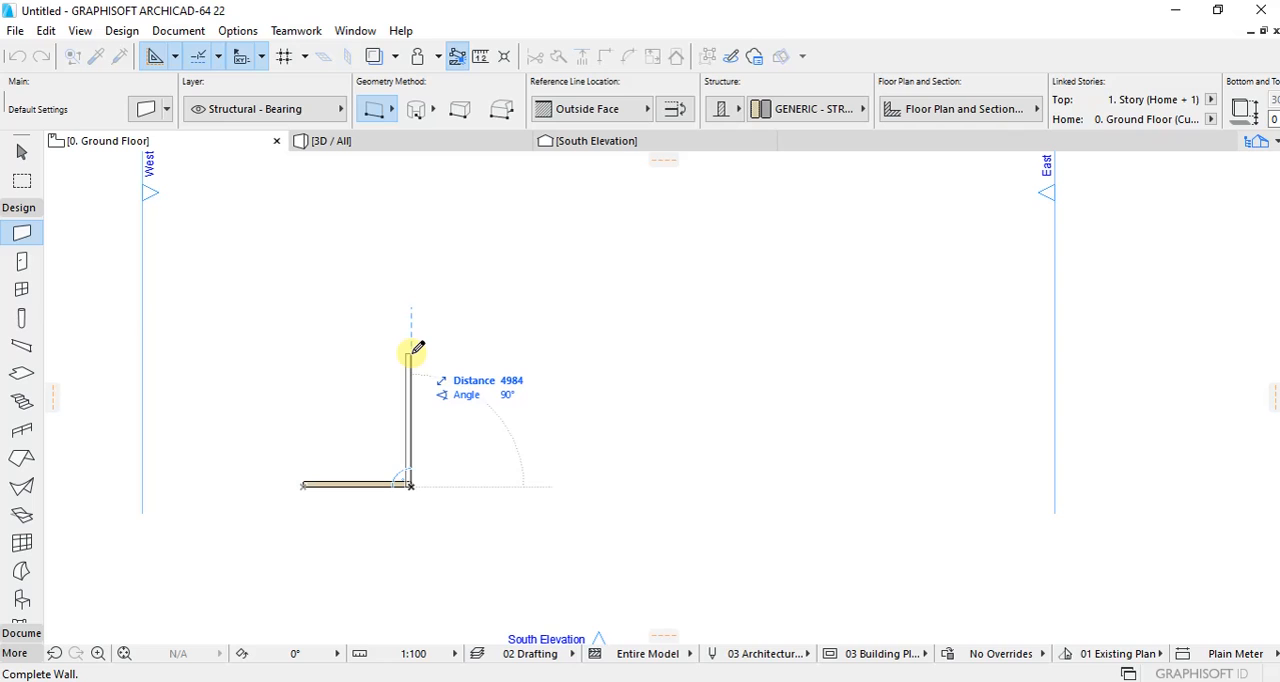
text(2)
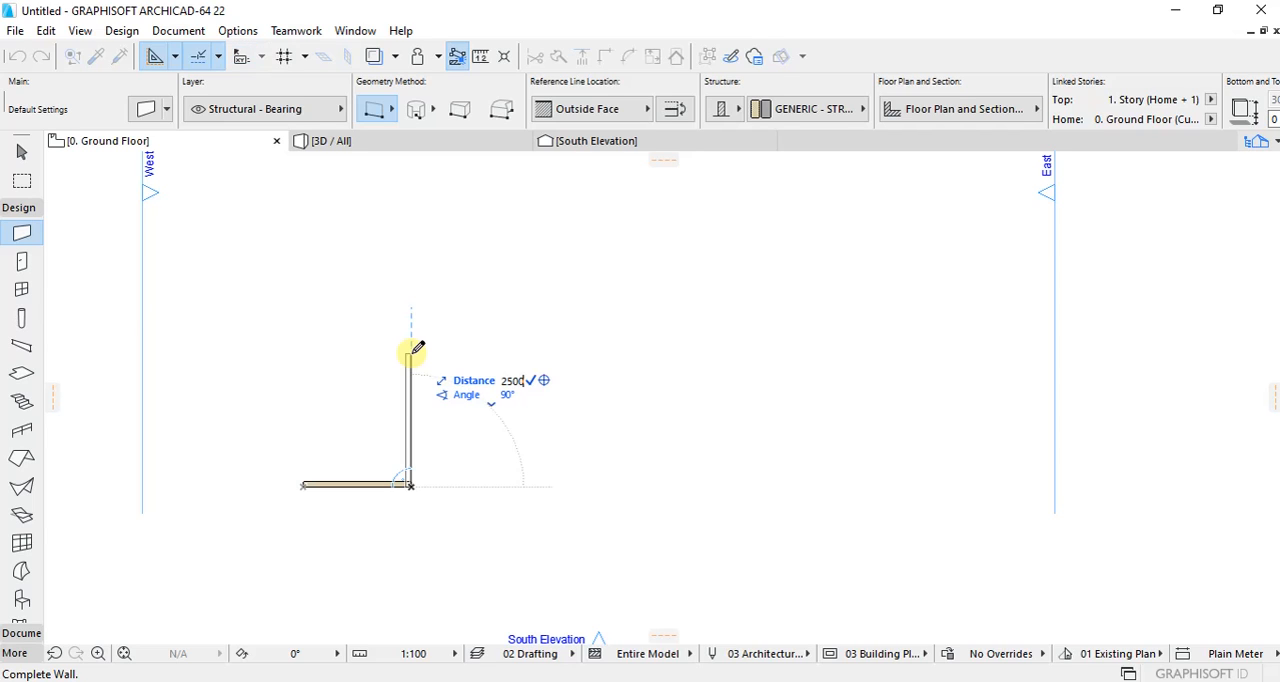
text(500)
key(Return)
Step: Draw a 5000 mm wall running east from the north end of the 2500 mm wall
click(410, 420)
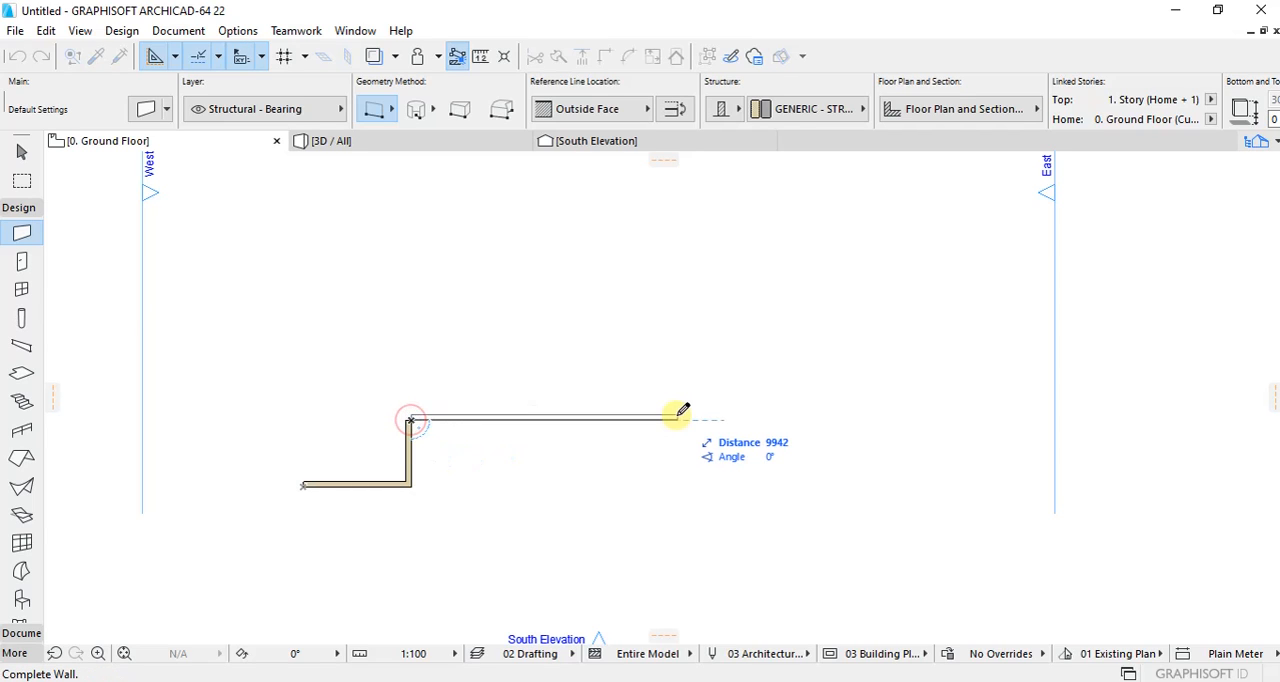
text(500)
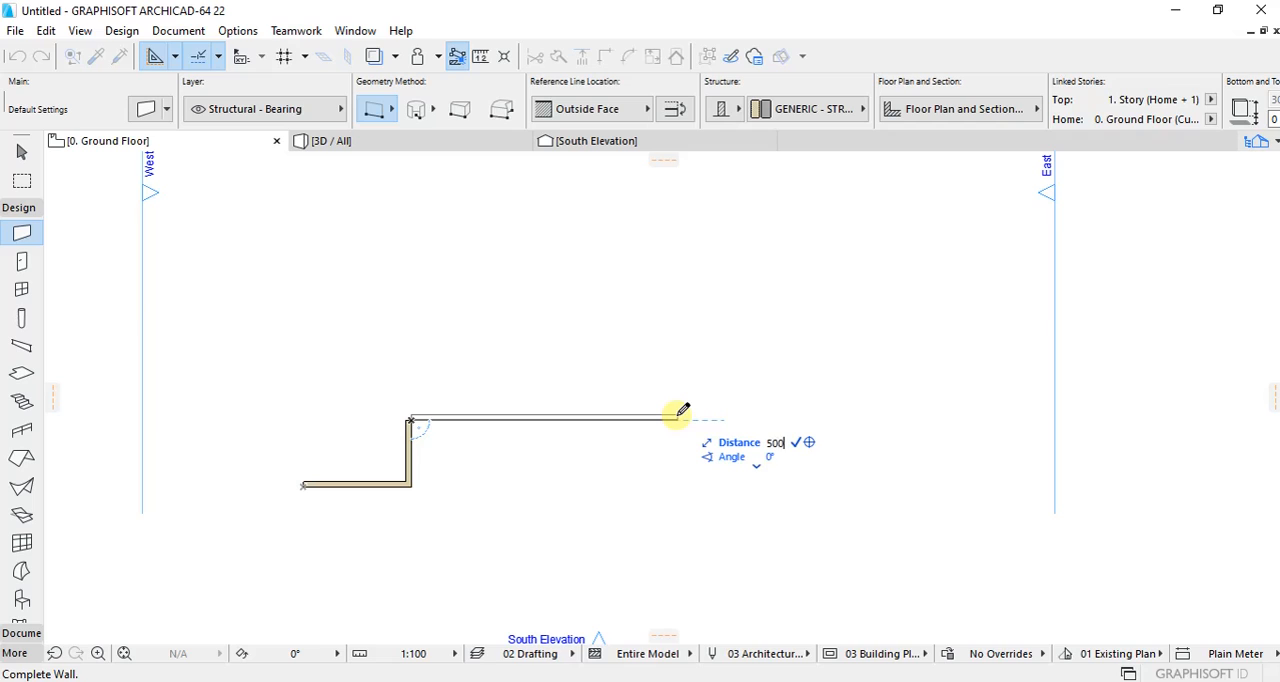
text(0)
key(Return)
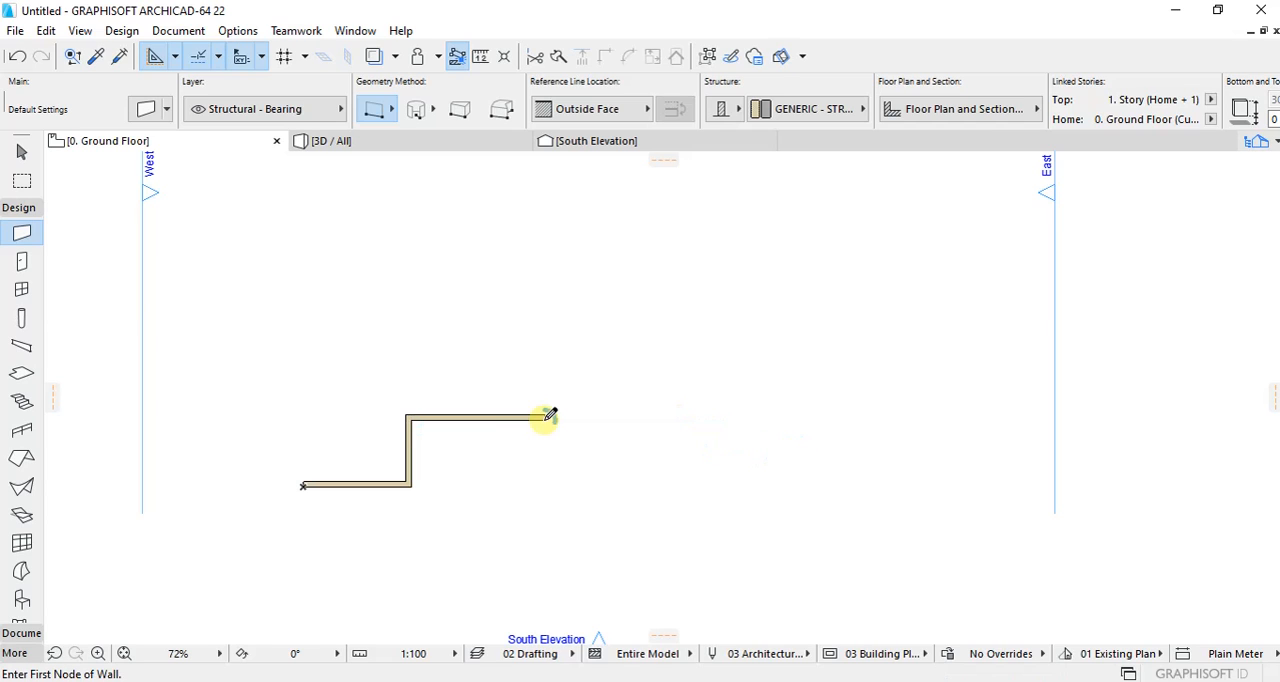
Step: Draw a 4800 mm wall running north from the east end of the 5000 mm wall
click(546, 417)
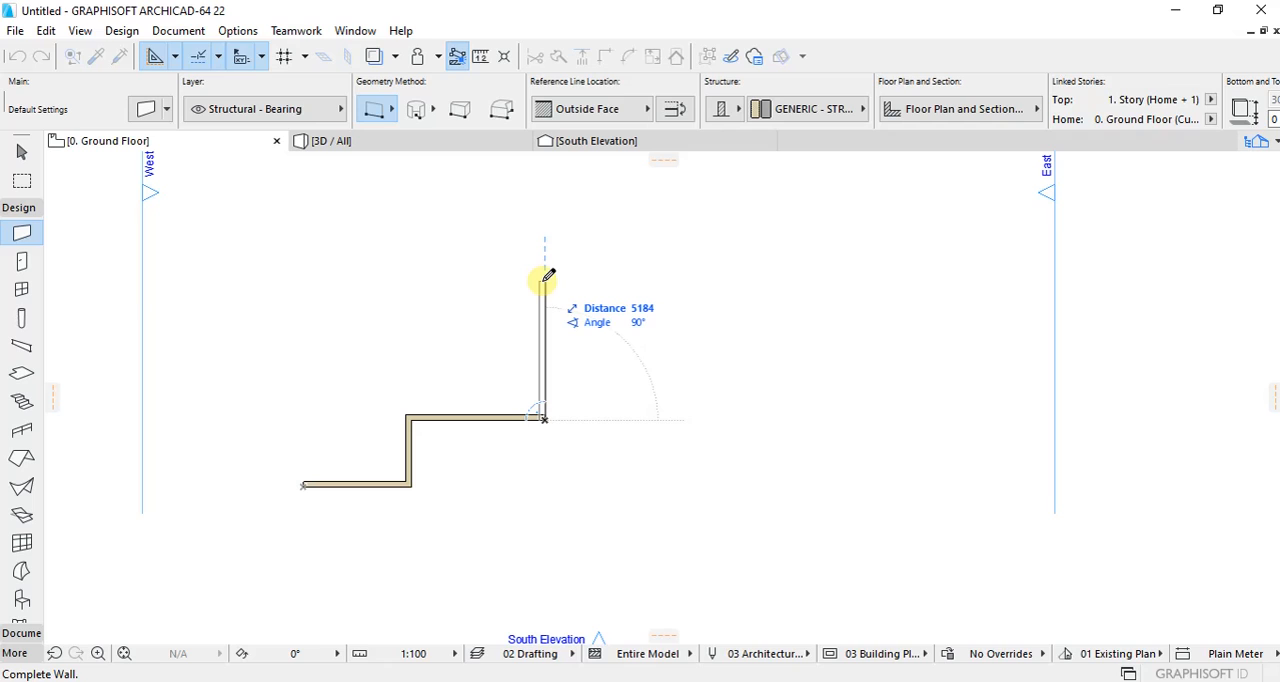
text(4)
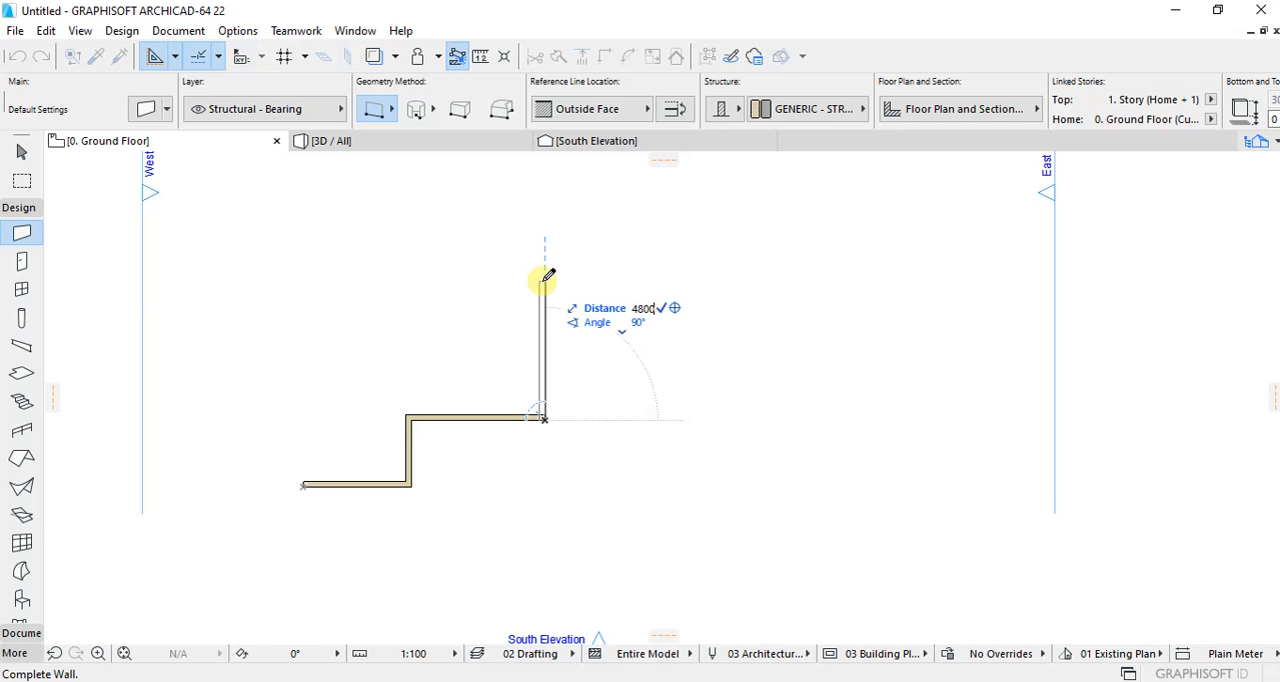
text(800)
key(Return)
Step: Draw a 4500 mm wall running west from the north end of the 4800 mm wall
click(544, 292)
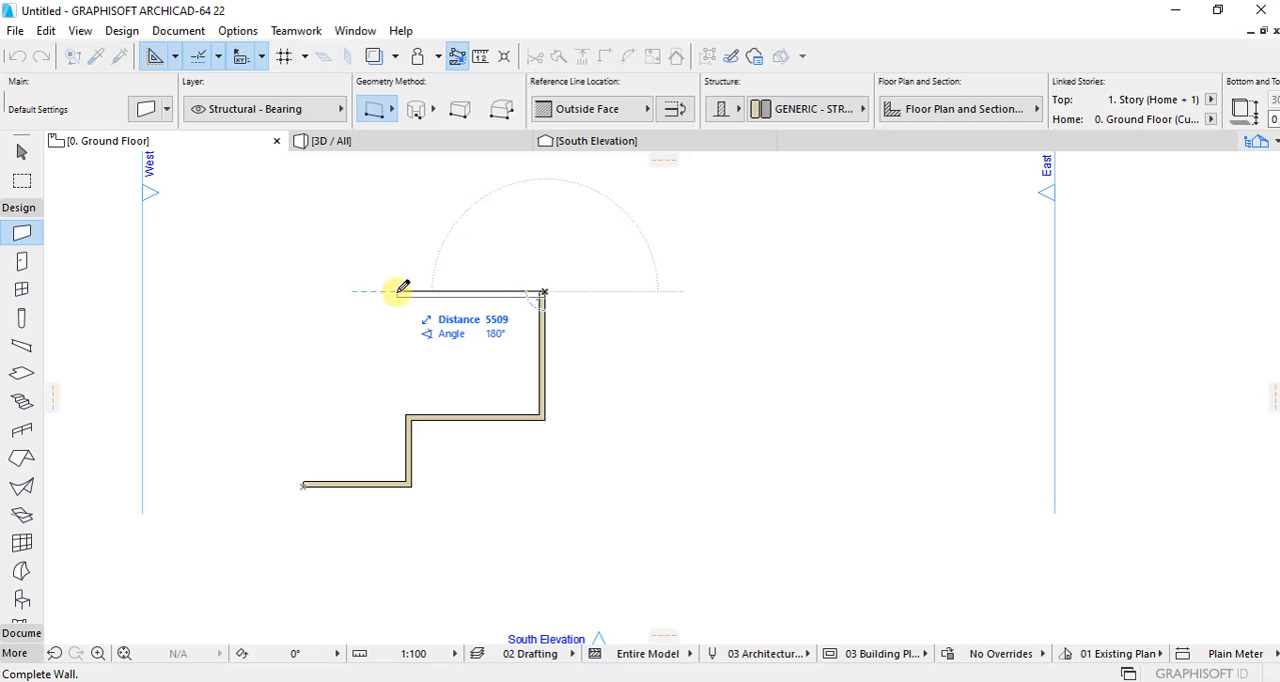
text(45)
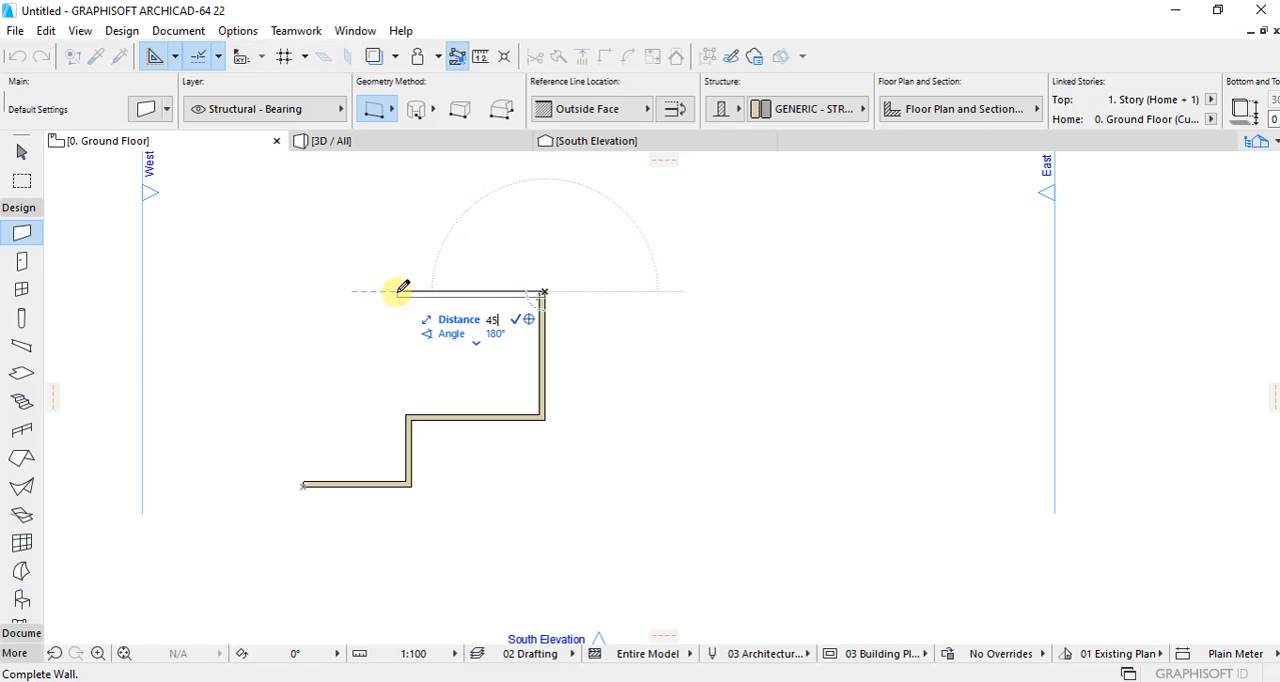
text(00)
key(Return)
scroll(497, 340, up, 2)
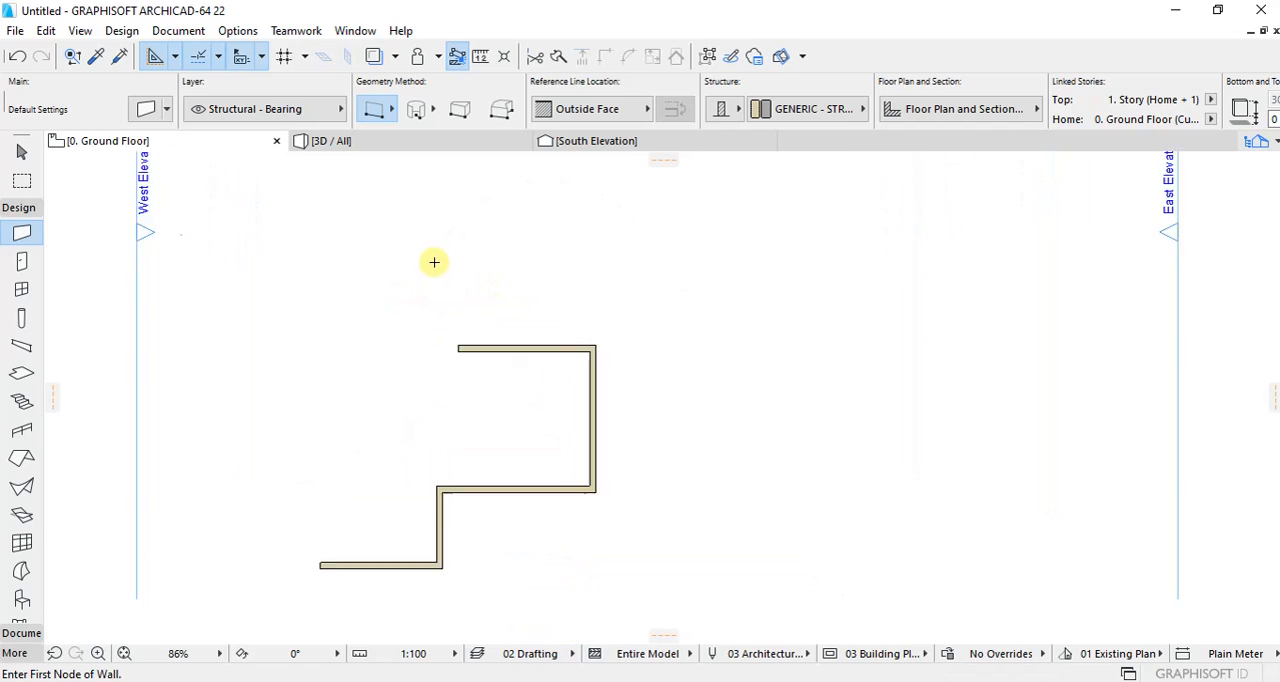
Step: Extend the east side with a wall about 4000 mm long running north from the upper corner
click(638, 366)
scroll(634, 300, down, 2)
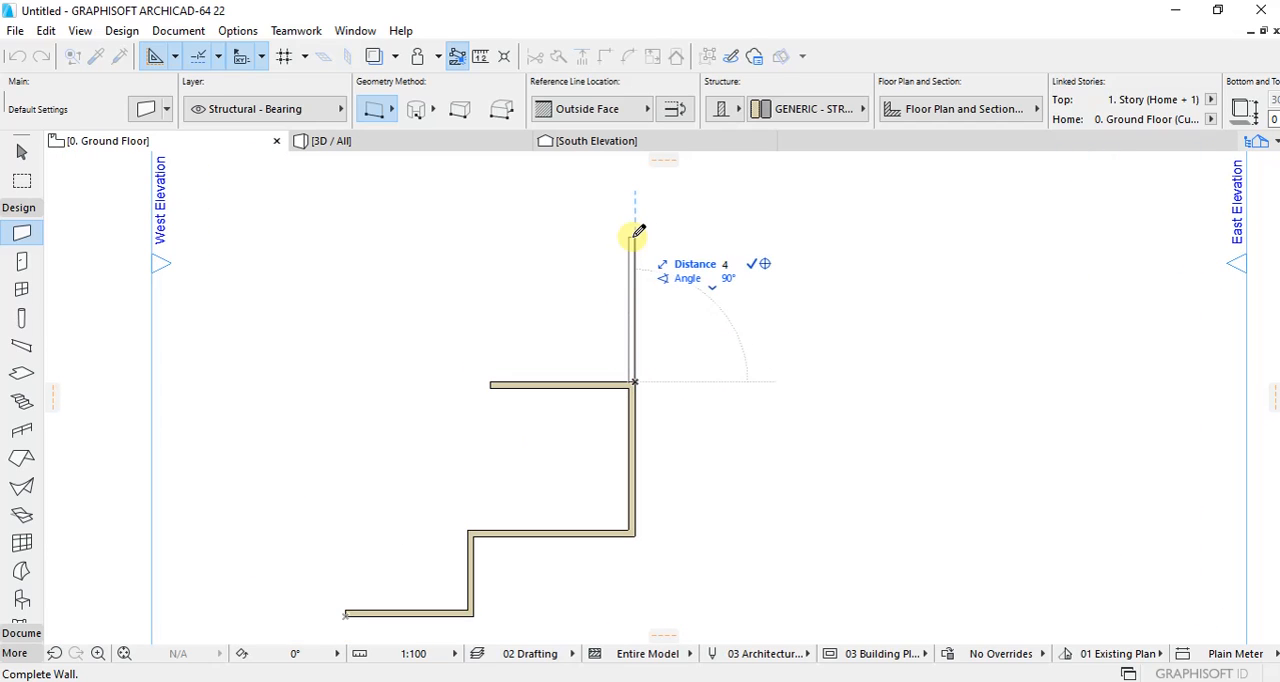
key(Return)
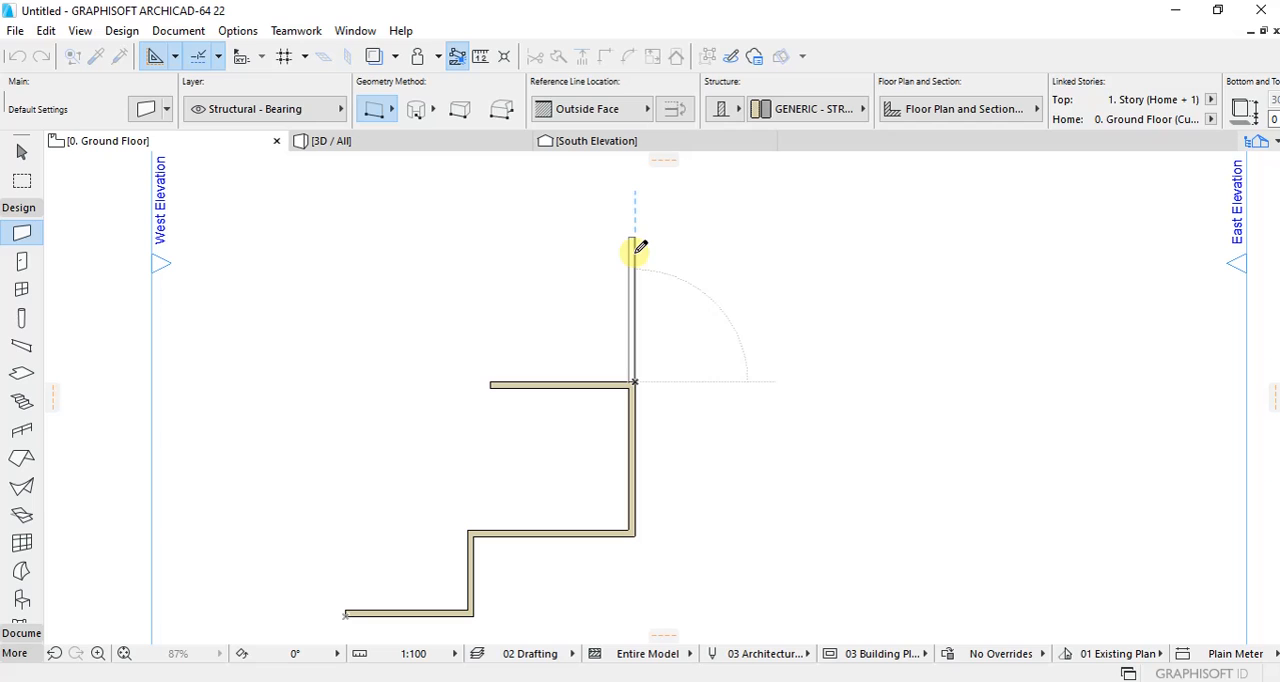
Step: Draw a 5000 mm wall running west from the north end of the east side
click(634, 253)
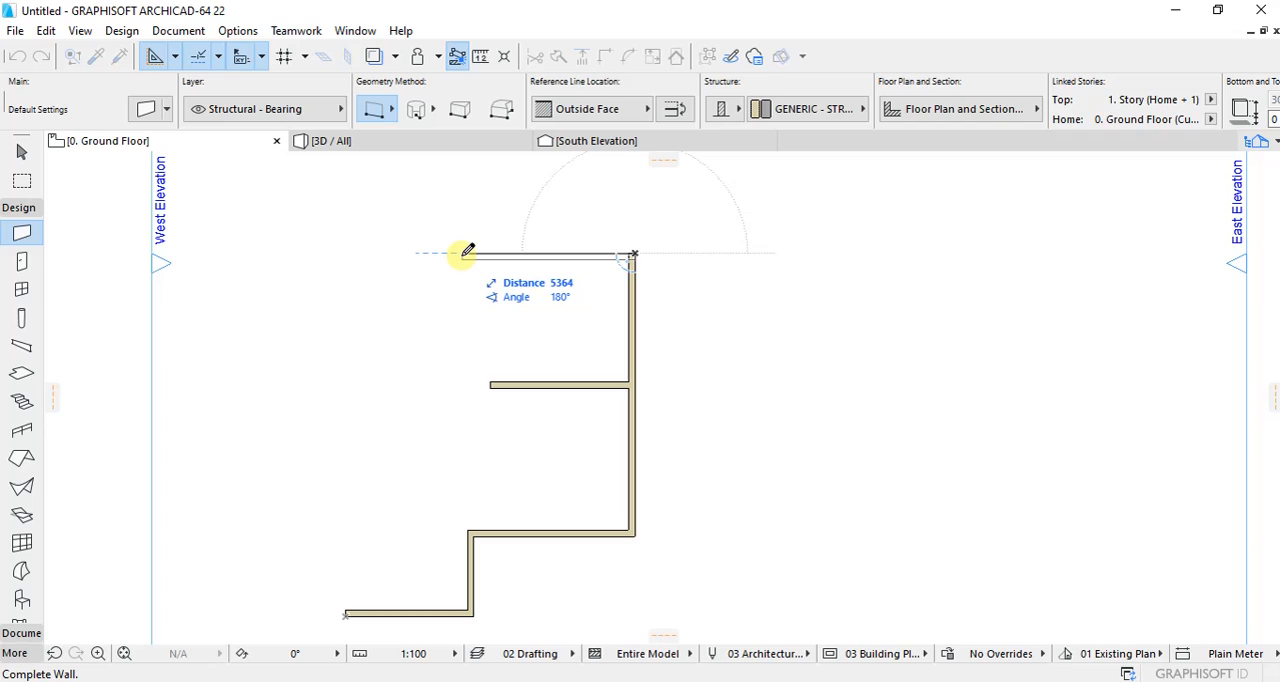
text(4)
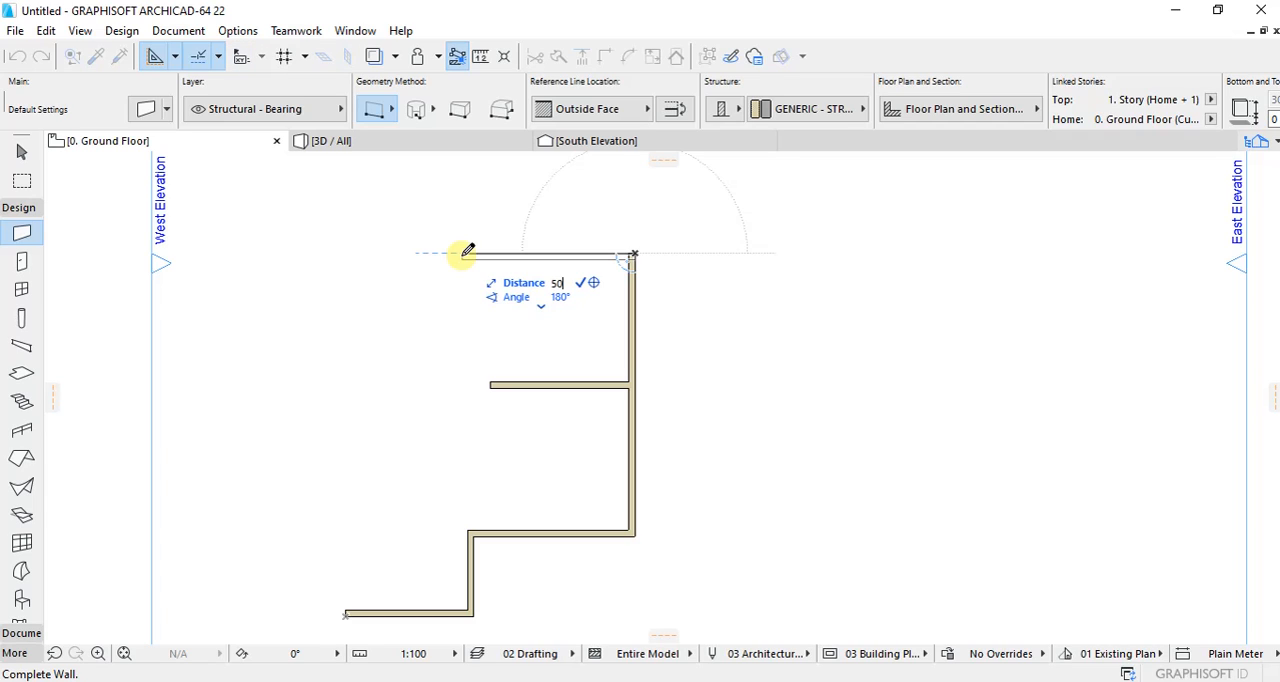
key(Return)
scroll(597, 349, down, 2)
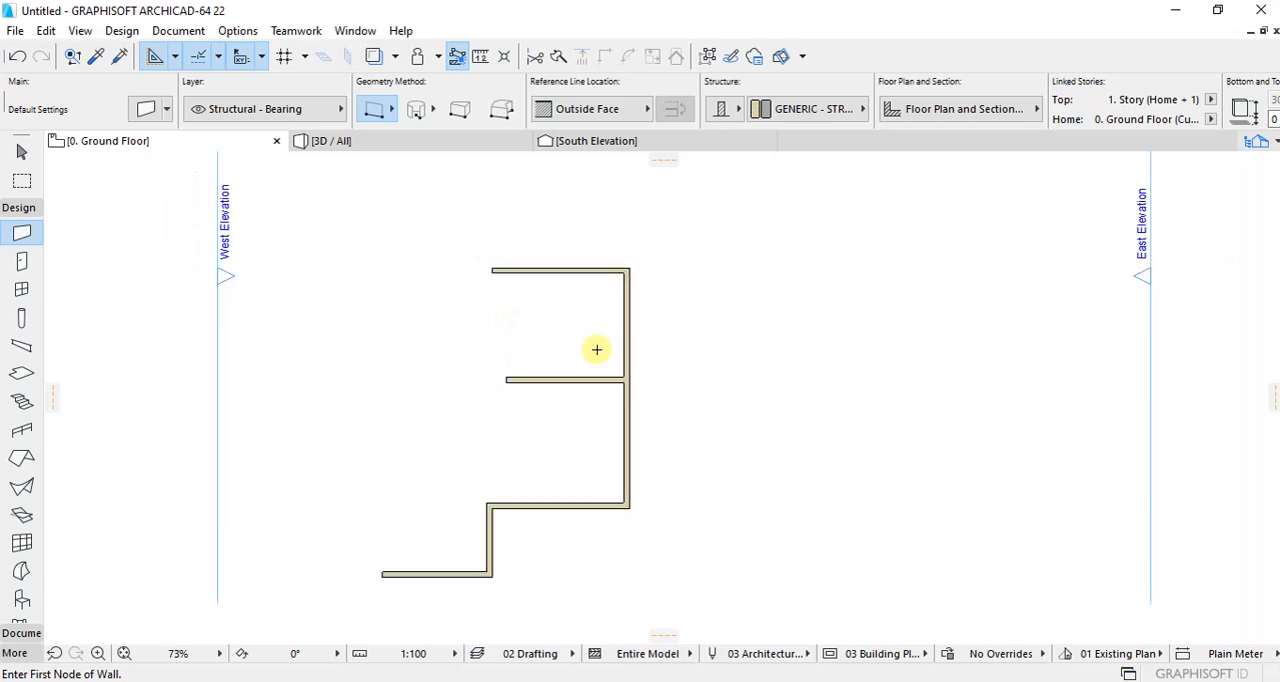
Step: Intersect the short vertical wall at the lower west with the topmost horizontal wall to form the west side's corner
scroll(538, 348, up, 2)
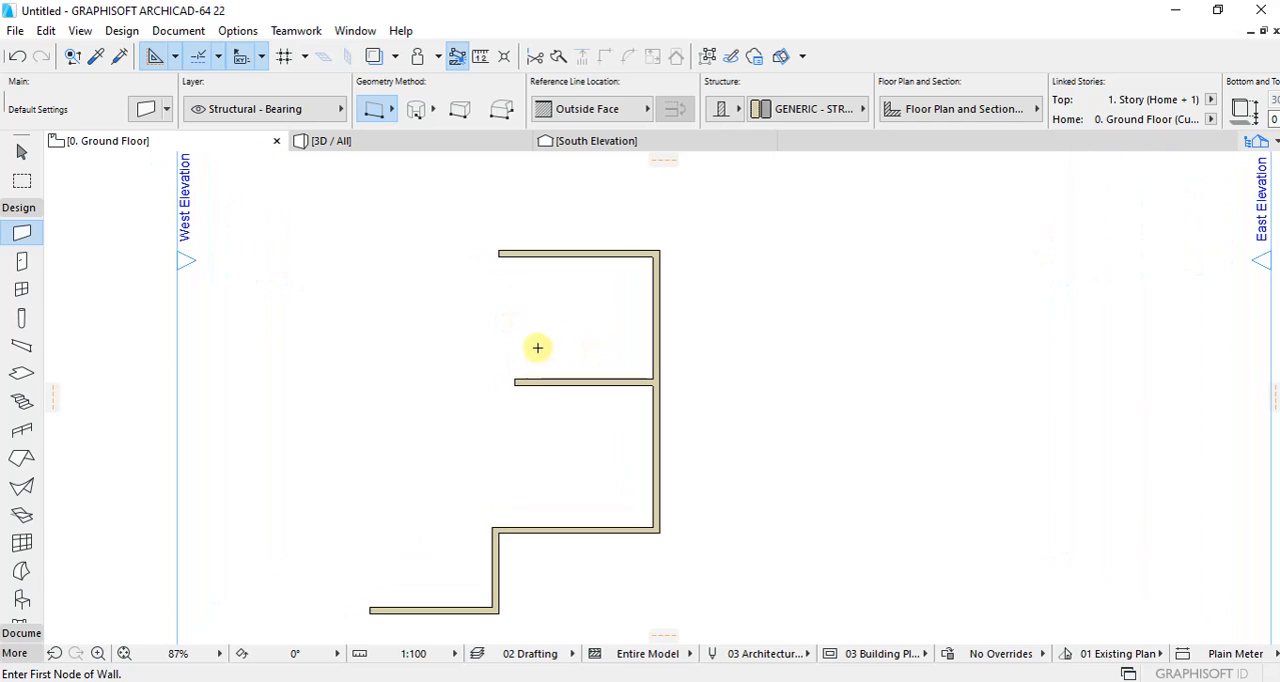
shift+click(498, 528)
key(Escape)
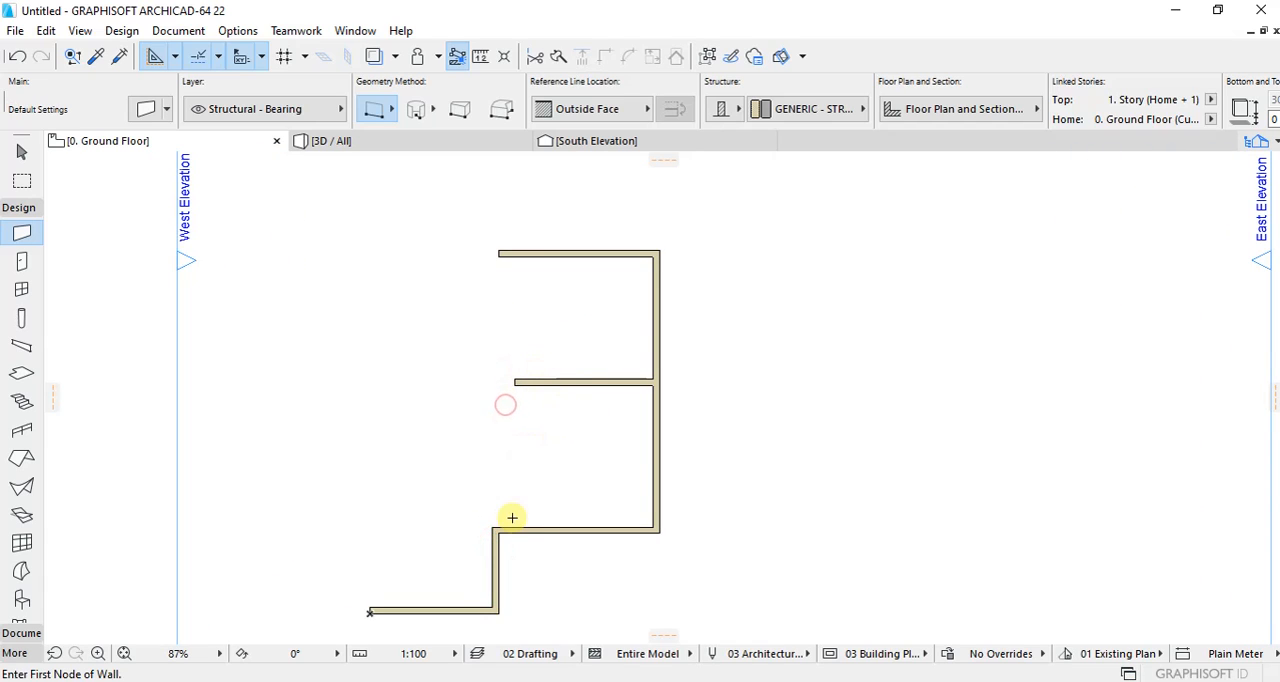
shift+click(495, 550)
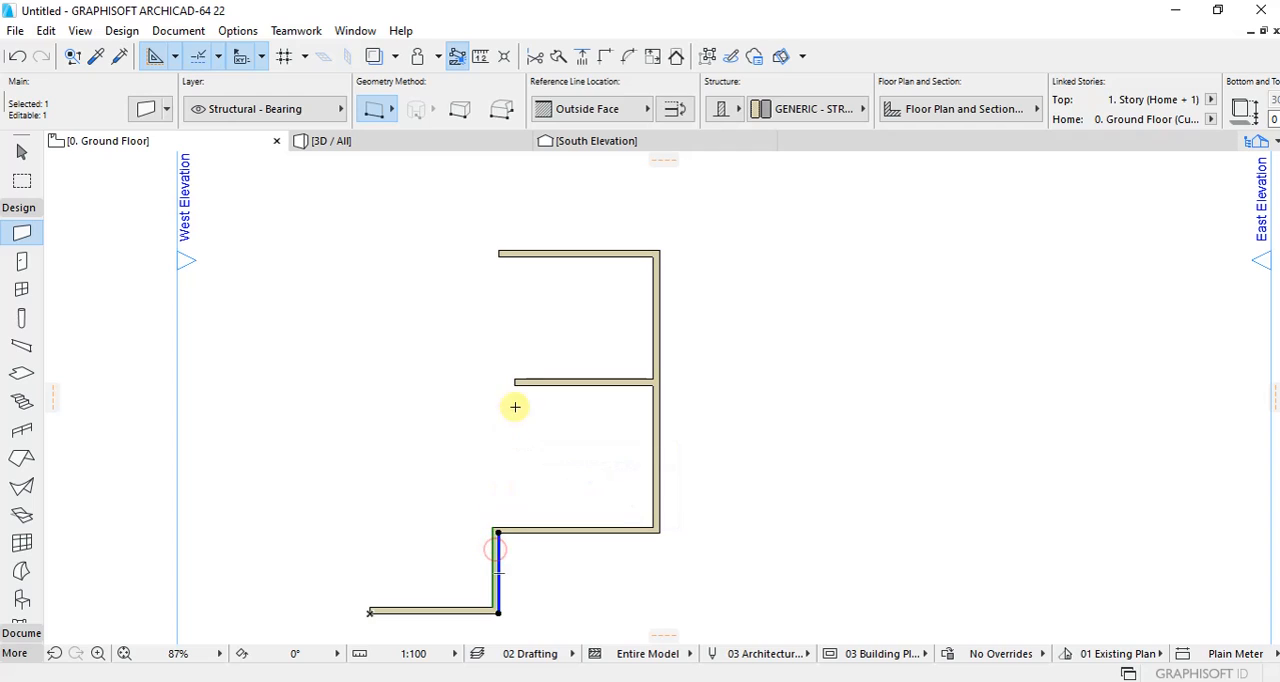
shift+click(528, 257)
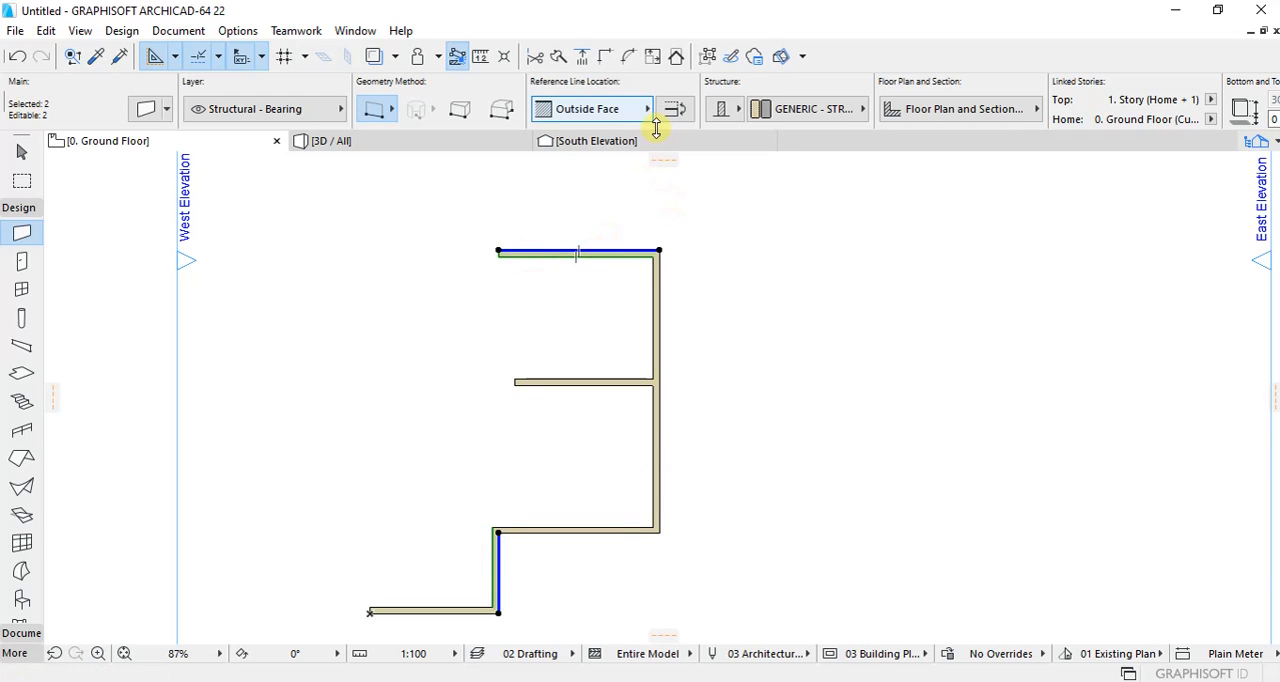
click(607, 58)
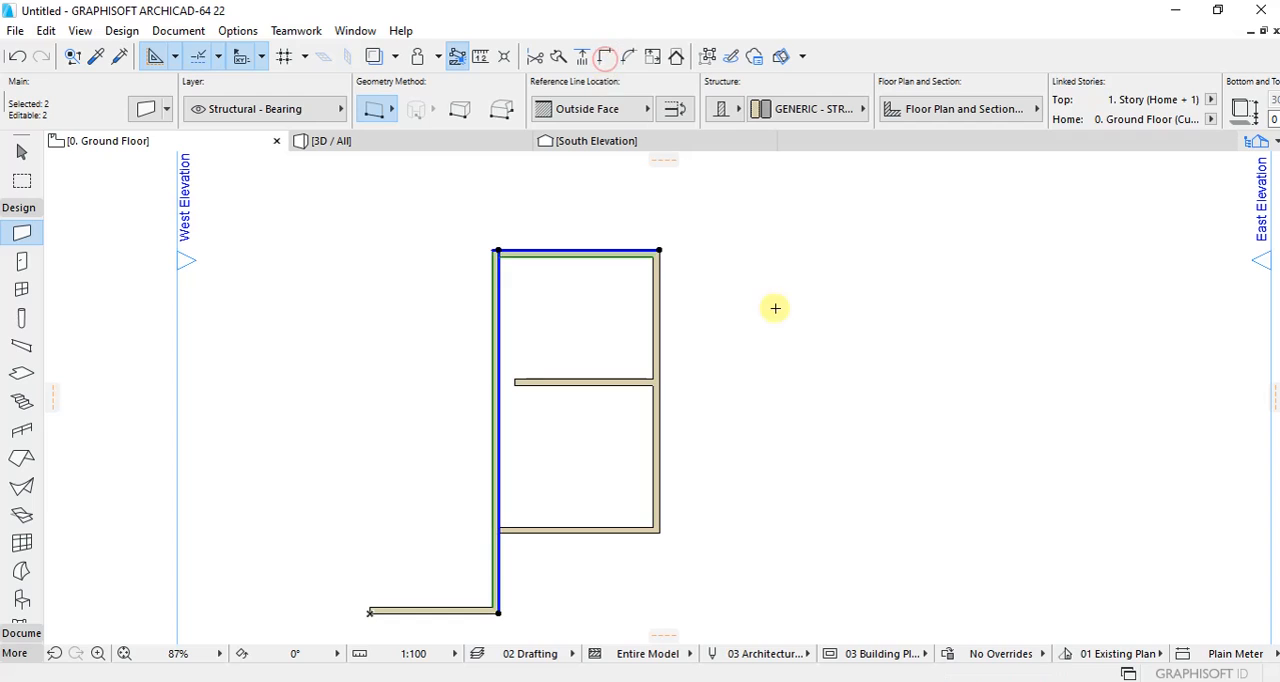
key(Escape)
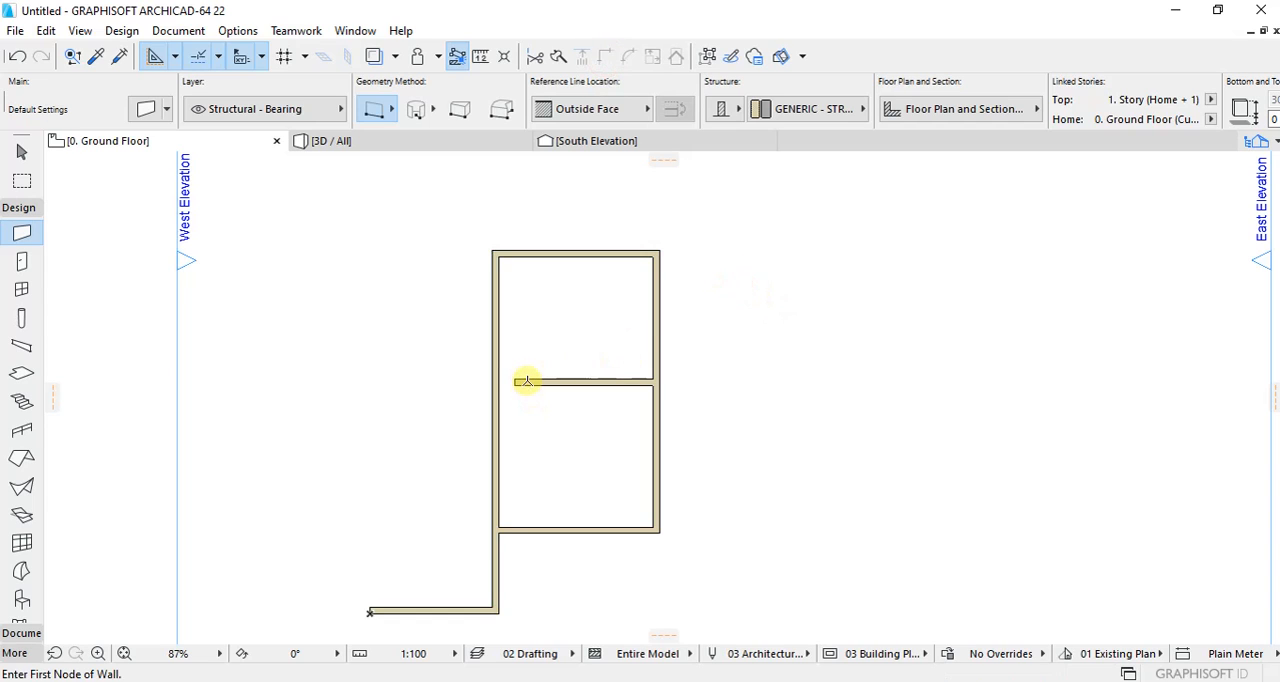
Step: Stretch the middle horizontal wall's west end to the west wall and trim away the west wall's section between the middle and lower walls
shift+click(525, 379)
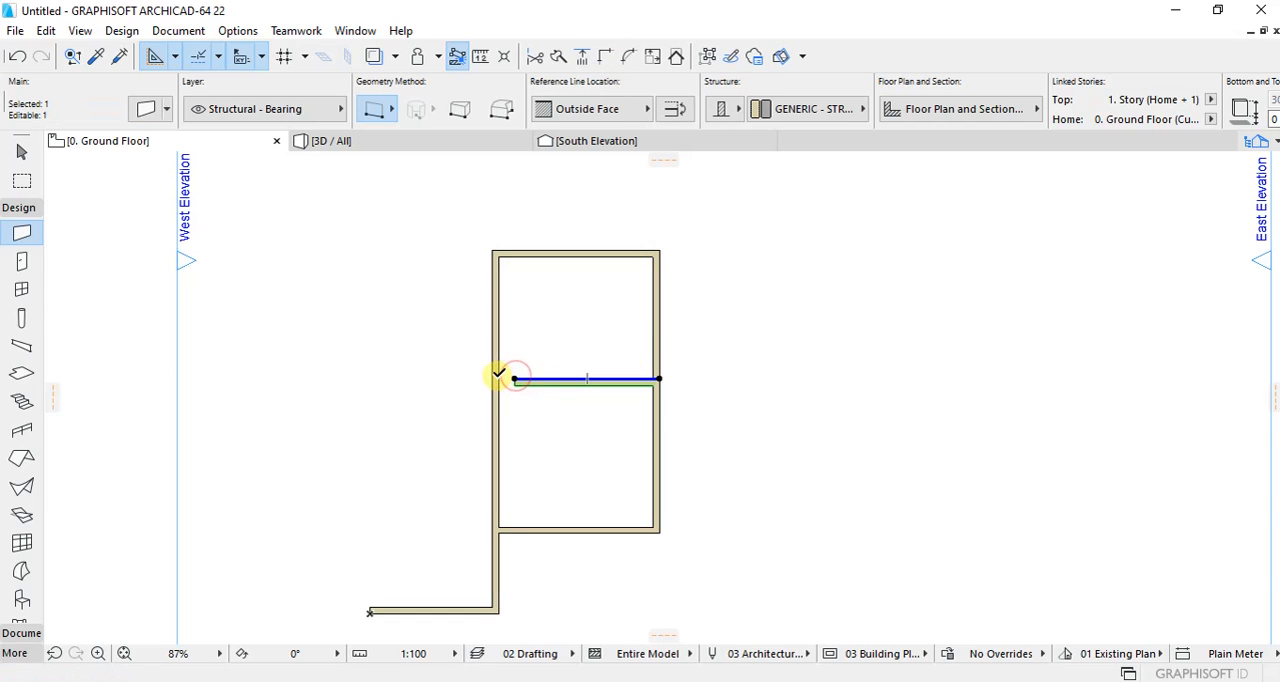
click(511, 378)
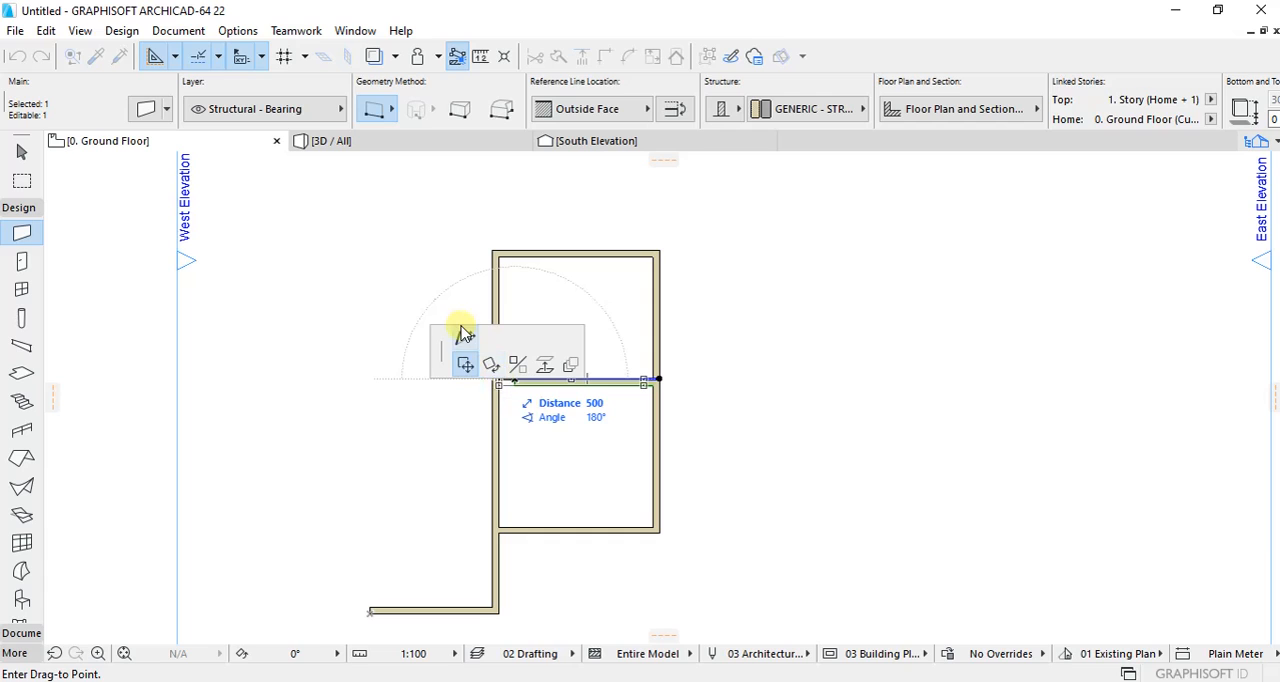
click(462, 337)
scroll(462, 337, up, 1)
scroll(516, 402, up, 1)
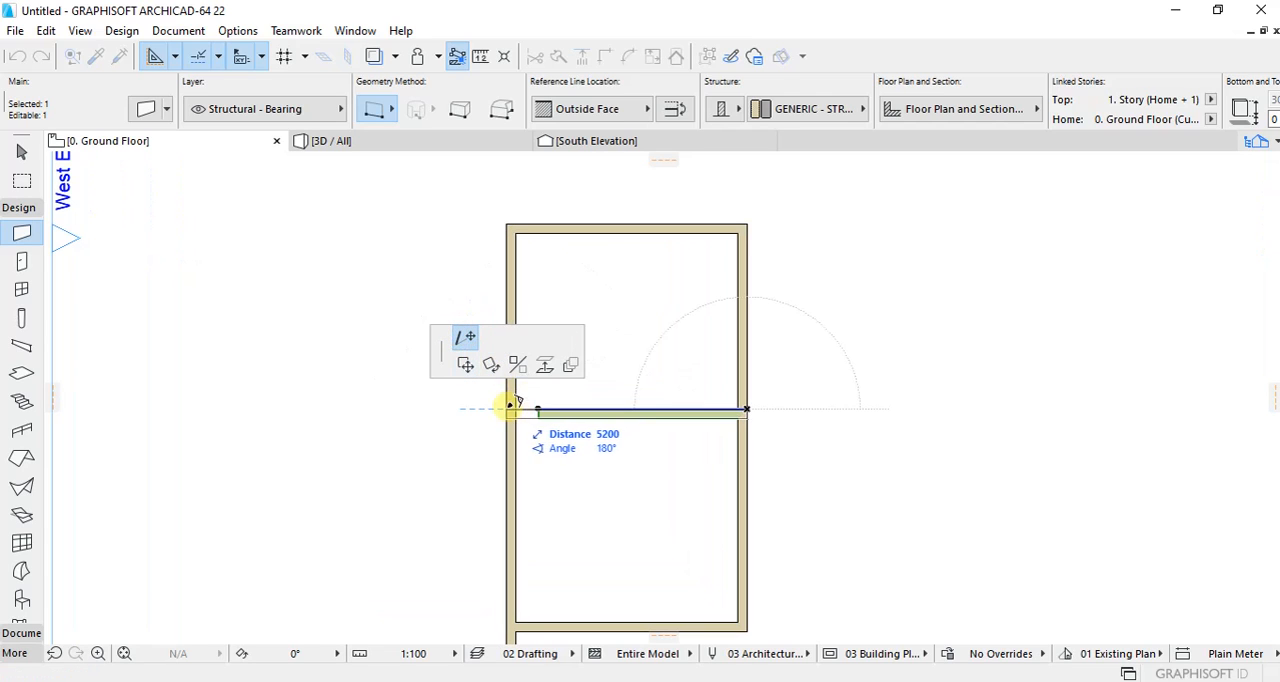
click(510, 406)
click(561, 363)
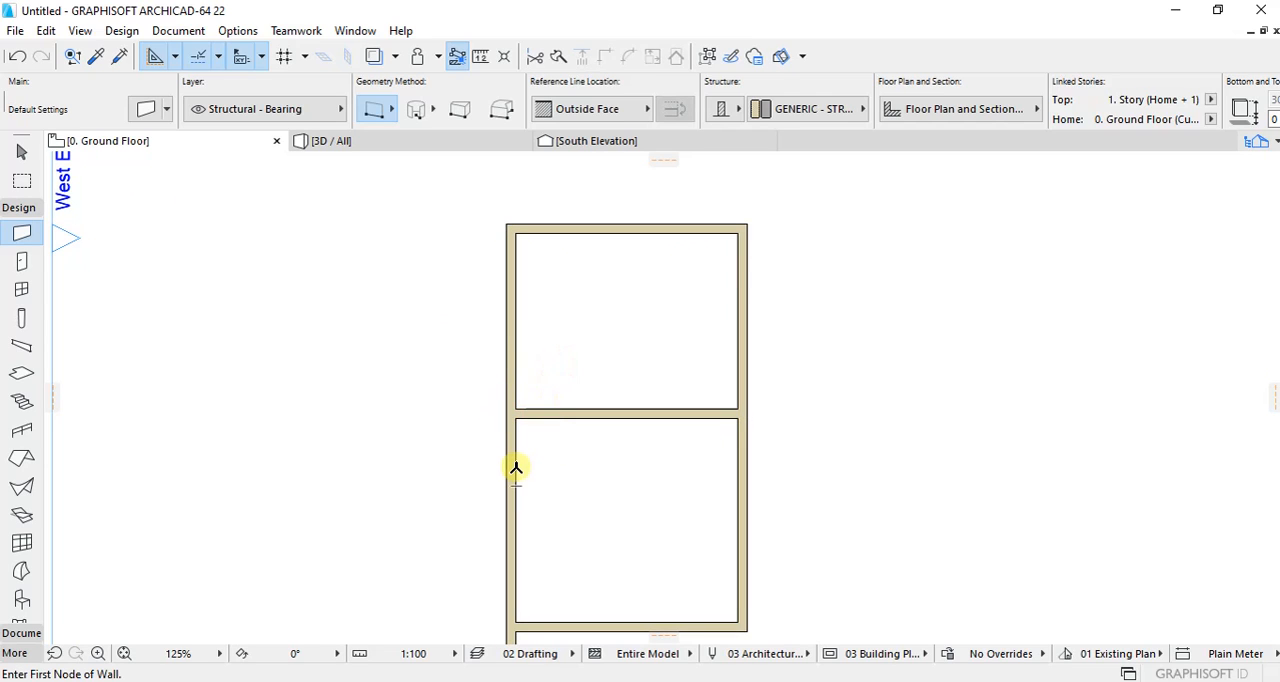
scroll(516, 468, down, 4)
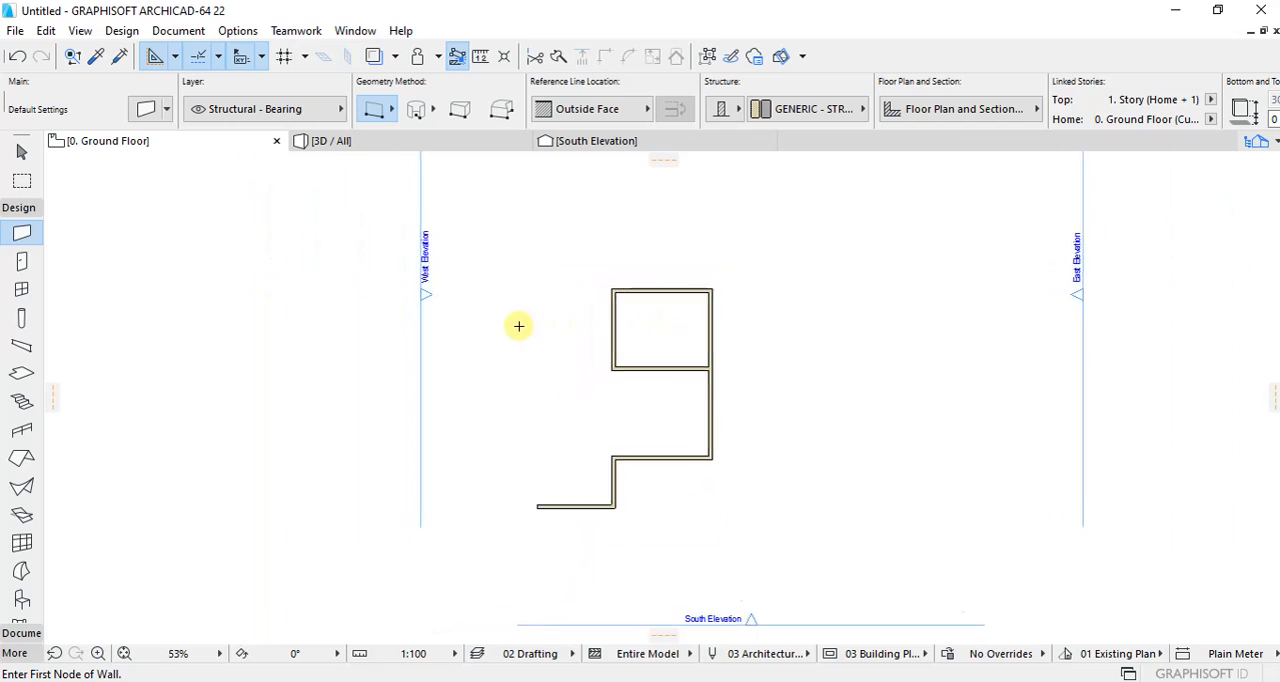
Step: Draw a vertical wall about 3500 mm long, ending at the west end of the bottom wall
scroll(583, 306, up, 1)
scroll(566, 360, down, 1)
scroll(566, 363, up, 1)
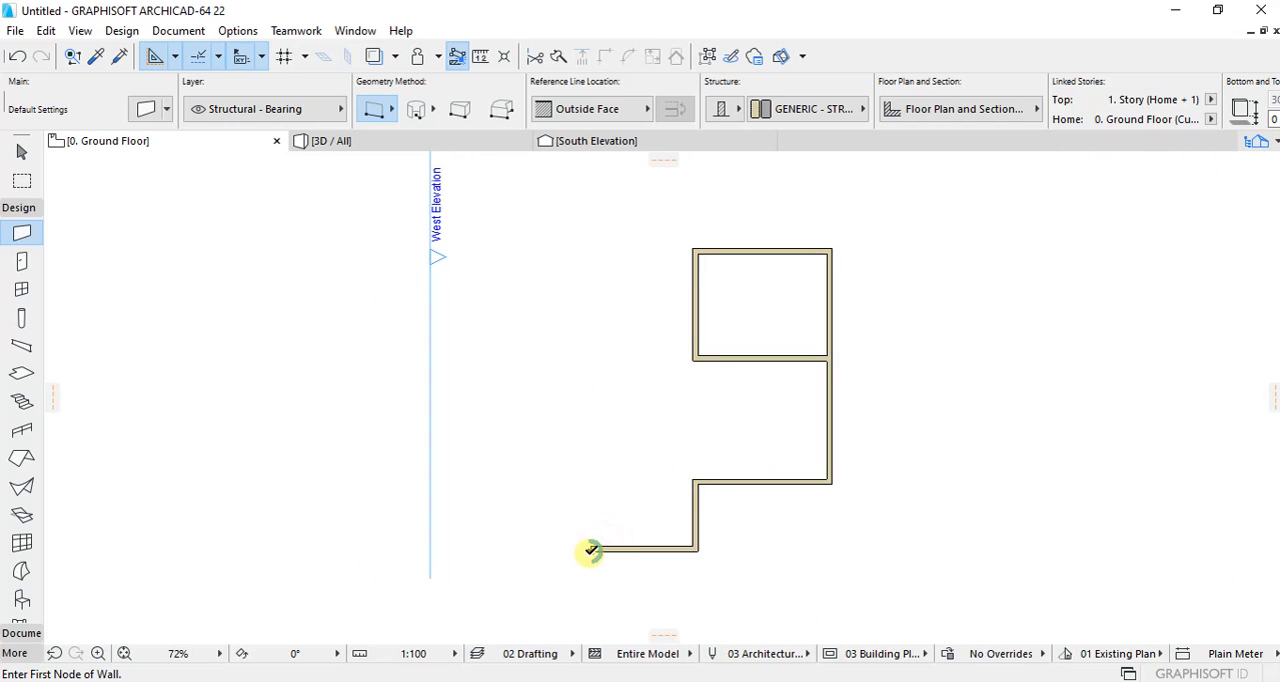
click(592, 456)
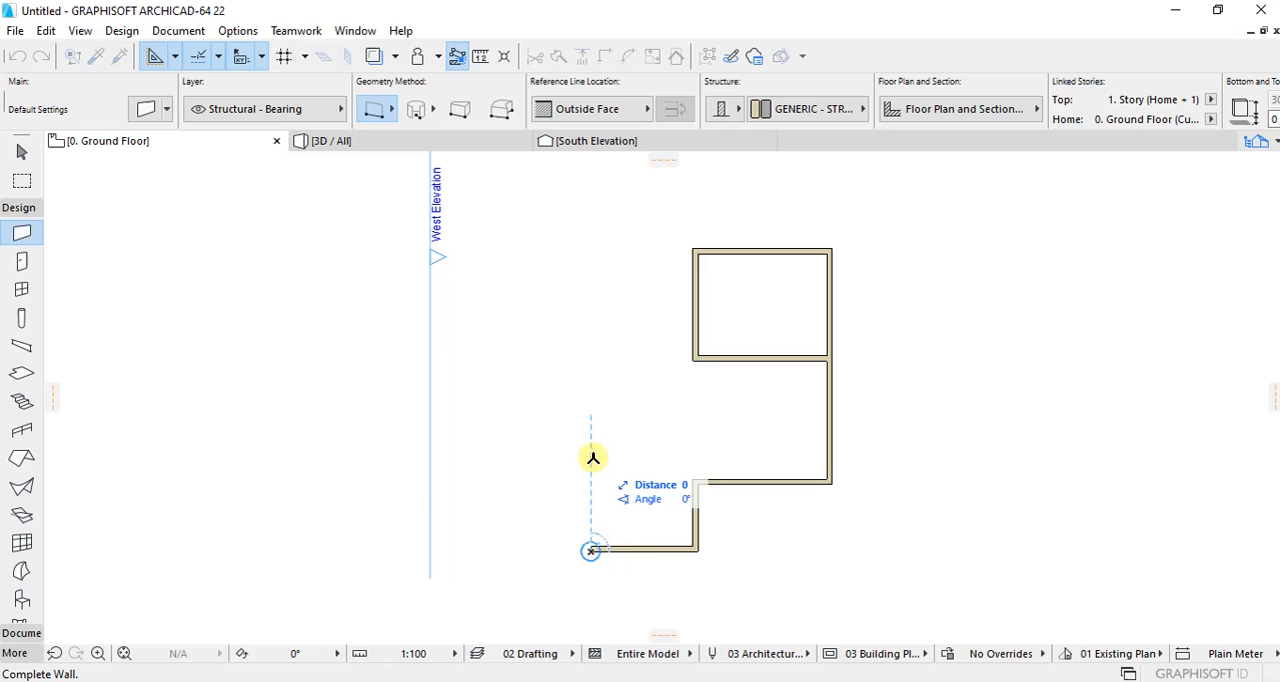
click(591, 549)
Step: Intersect the vertical wall at the bottom wall's west end with the lower horizontal wall to enclose the small southwest room
scroll(591, 549, up, 1)
shift+click(737, 480)
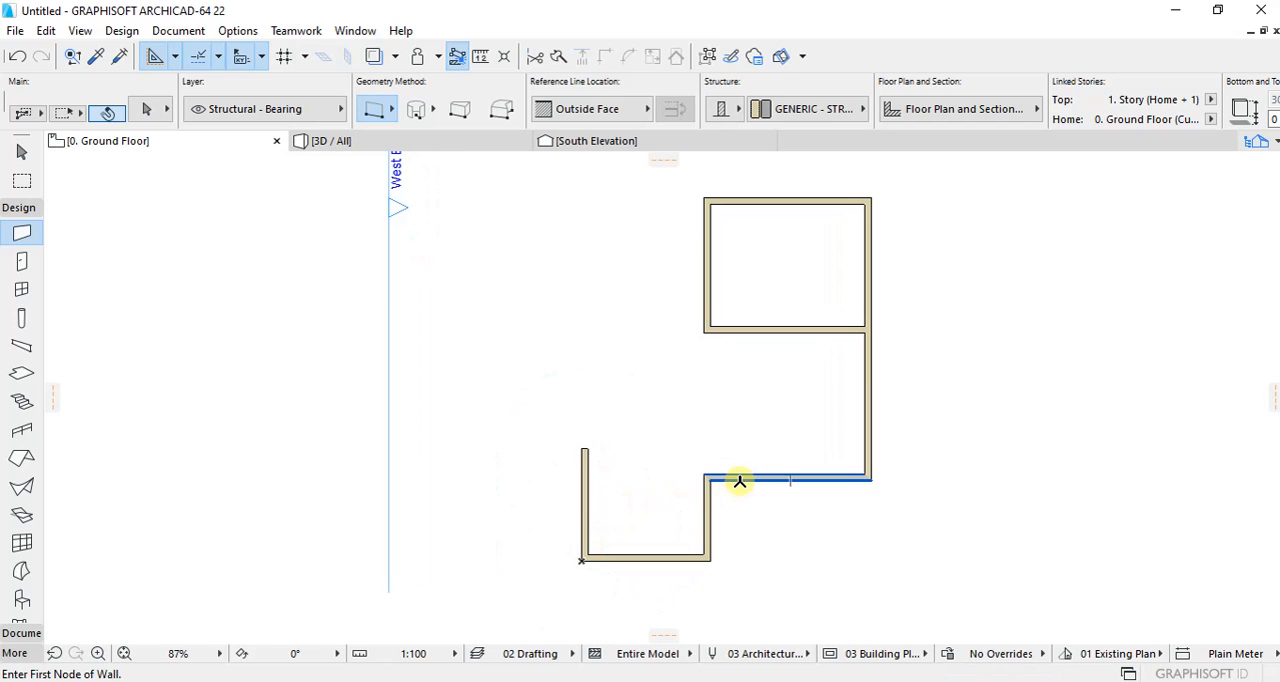
shift+click(581, 487)
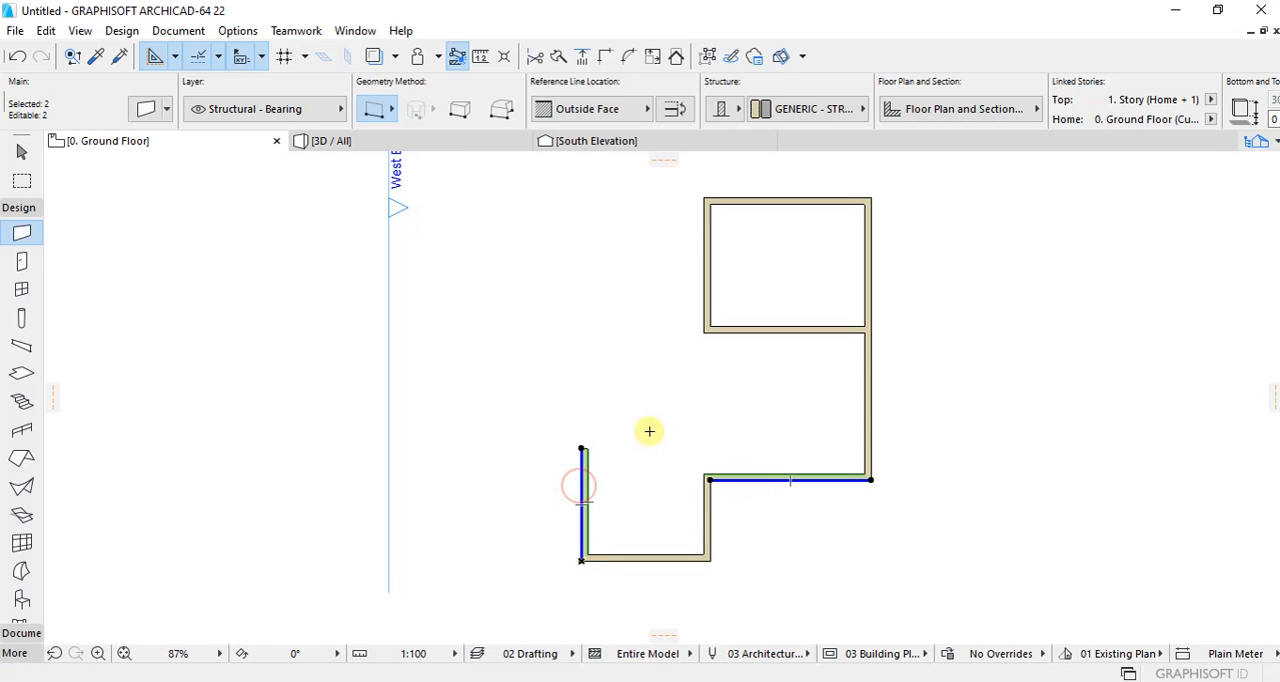
click(605, 62)
key(Escape)
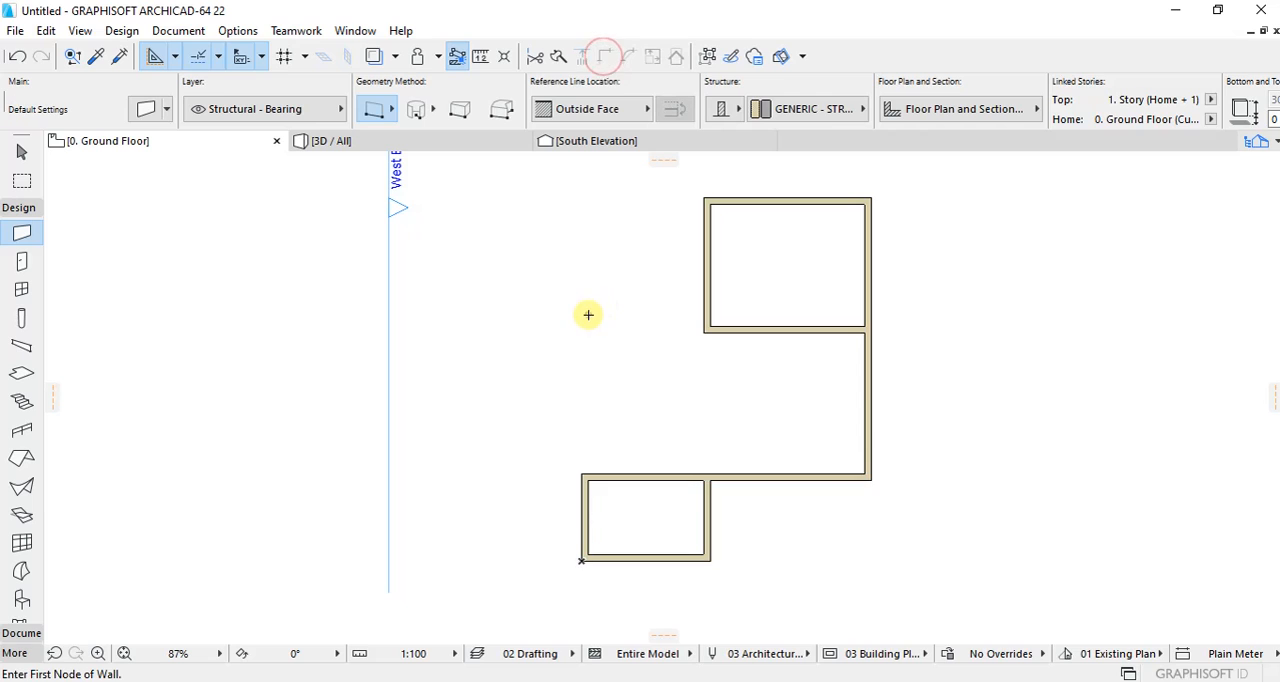
Step: Draw a 4600 mm wall running north from the small room's northeast corner to the middle horizontal wall
scroll(588, 315, down, 3)
scroll(594, 254, up, 3)
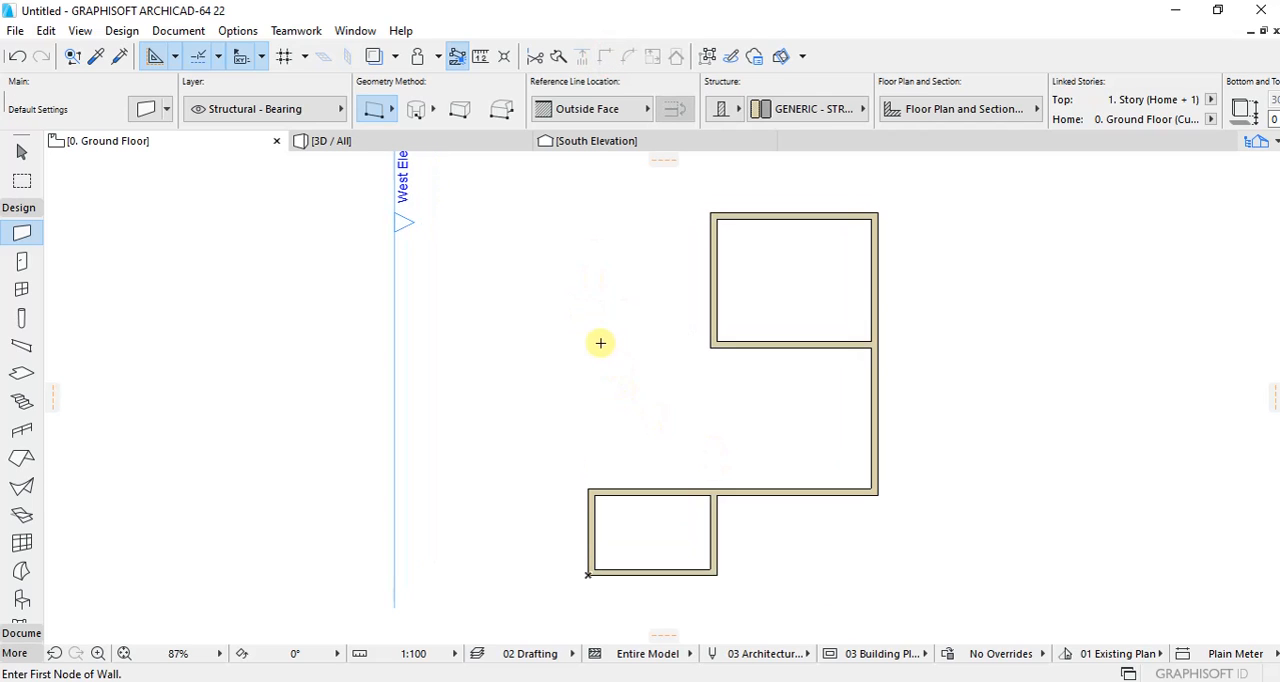
scroll(600, 343, down, 2)
scroll(594, 331, up, 2)
scroll(791, 528, down, 1)
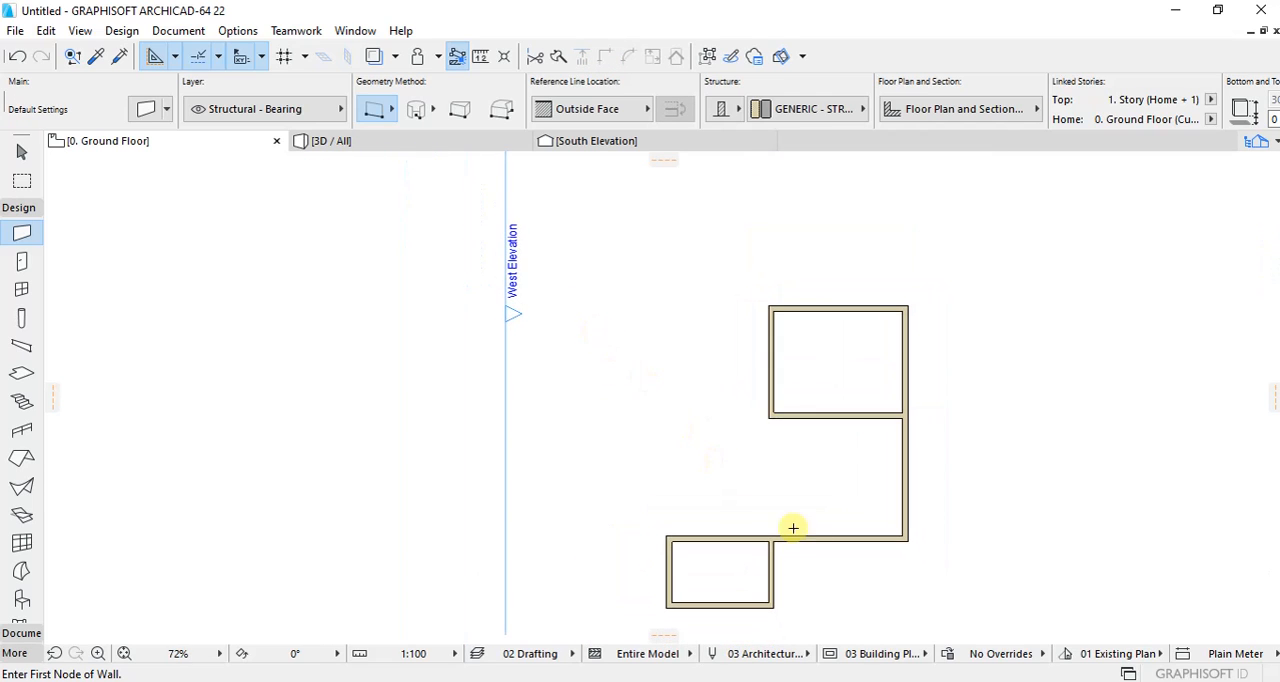
scroll(823, 512, up, 1)
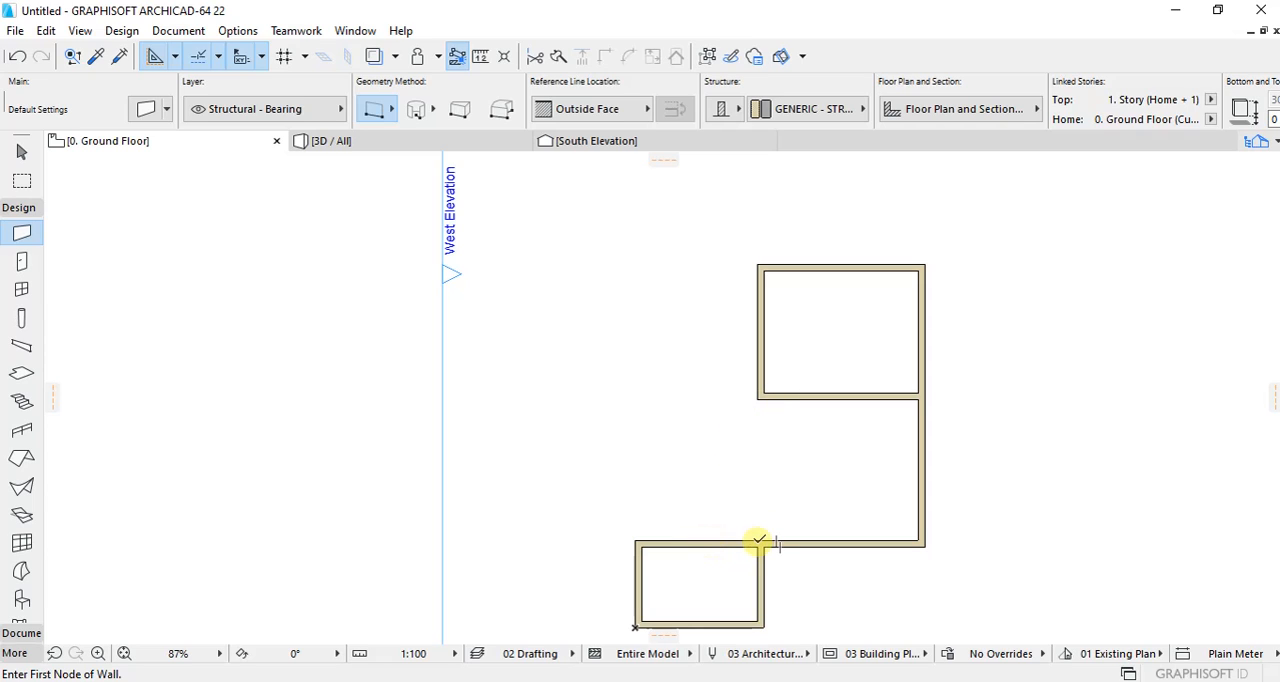
click(767, 543)
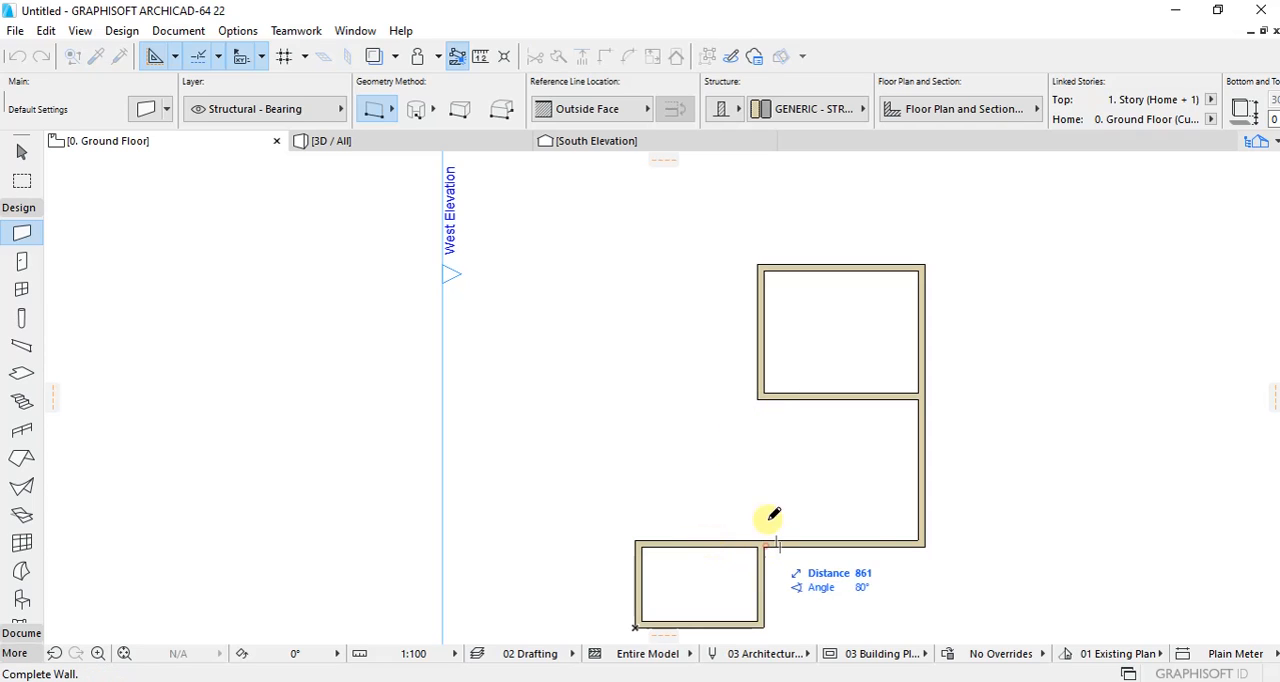
click(764, 399)
Step: Move the 4600 mm wall 1100 mm to the west
shift+click(762, 418)
scroll(775, 532, up, 1)
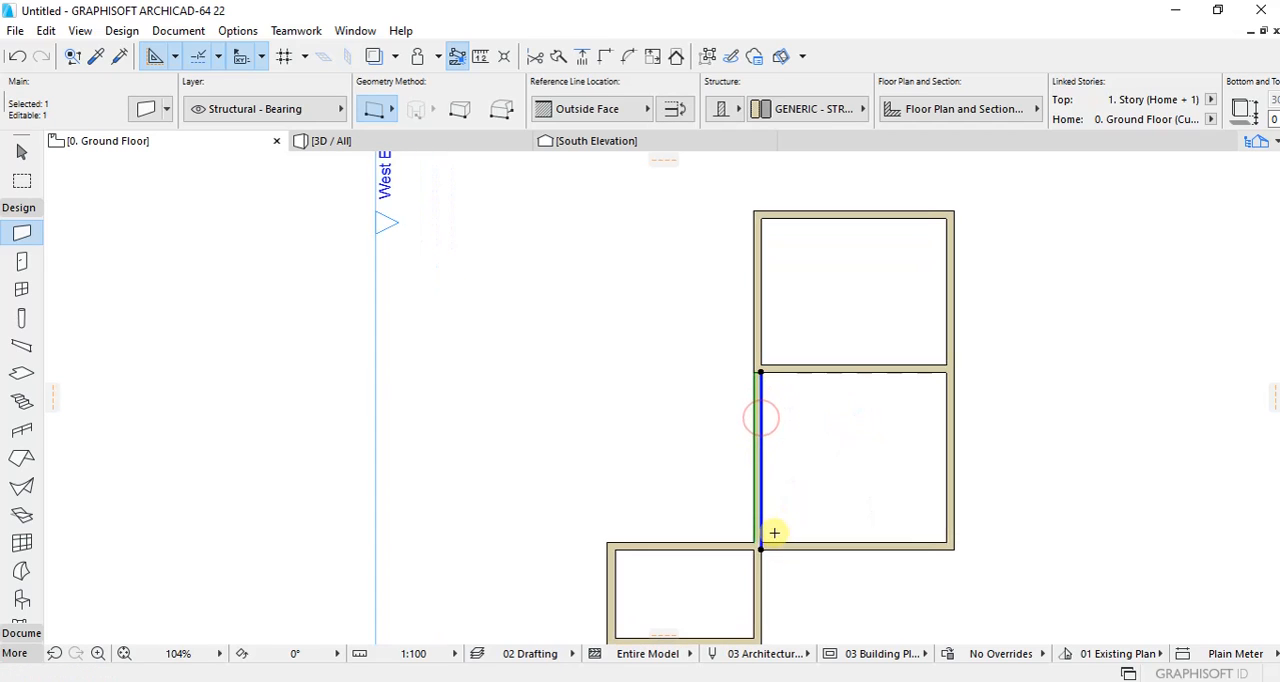
click(753, 537)
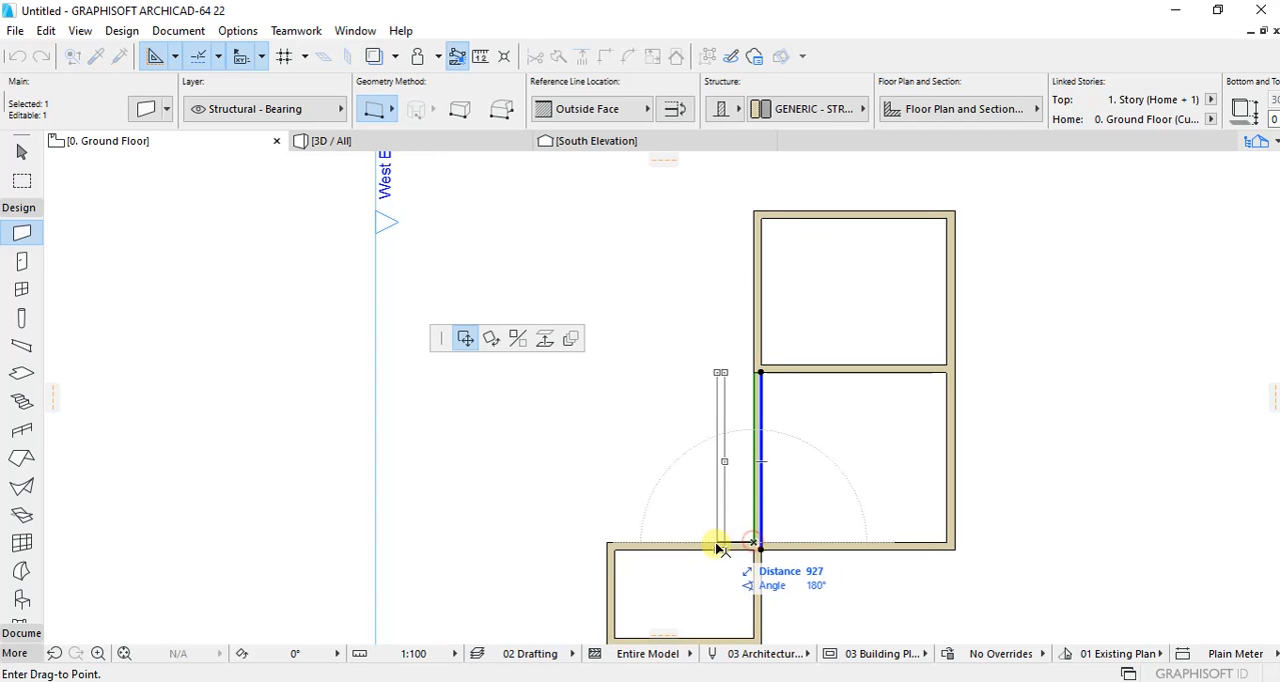
text(11)
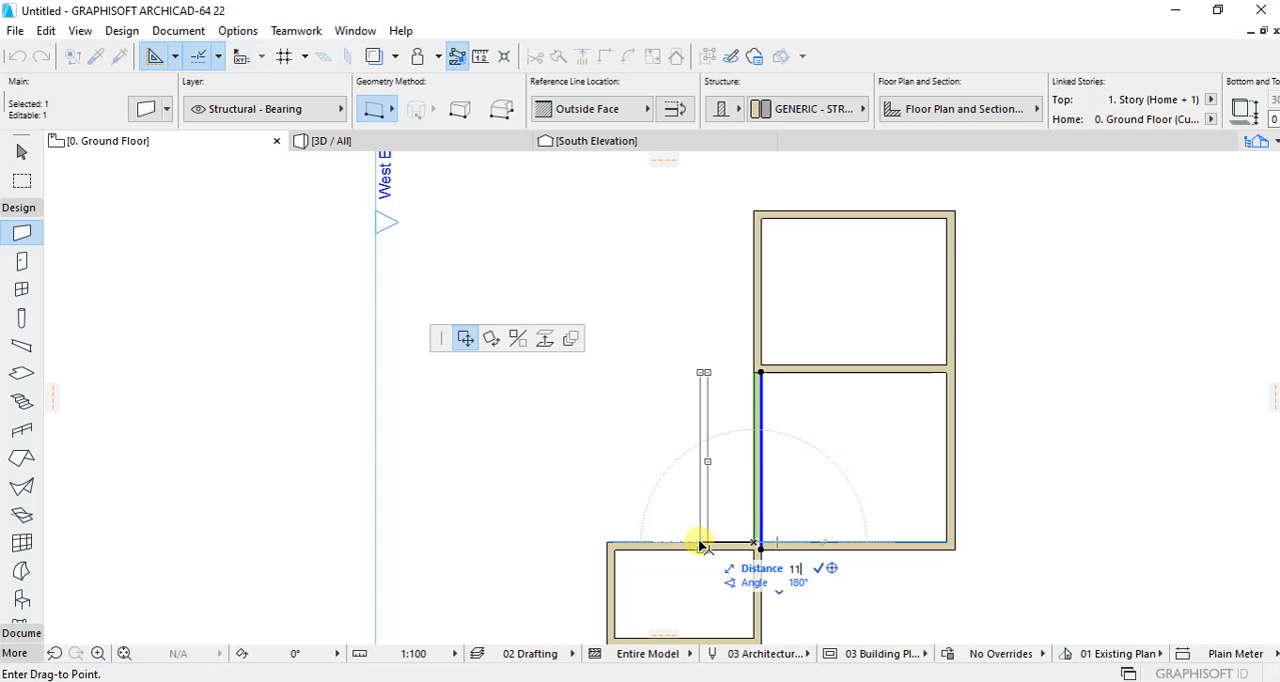
text(00)
key(Return)
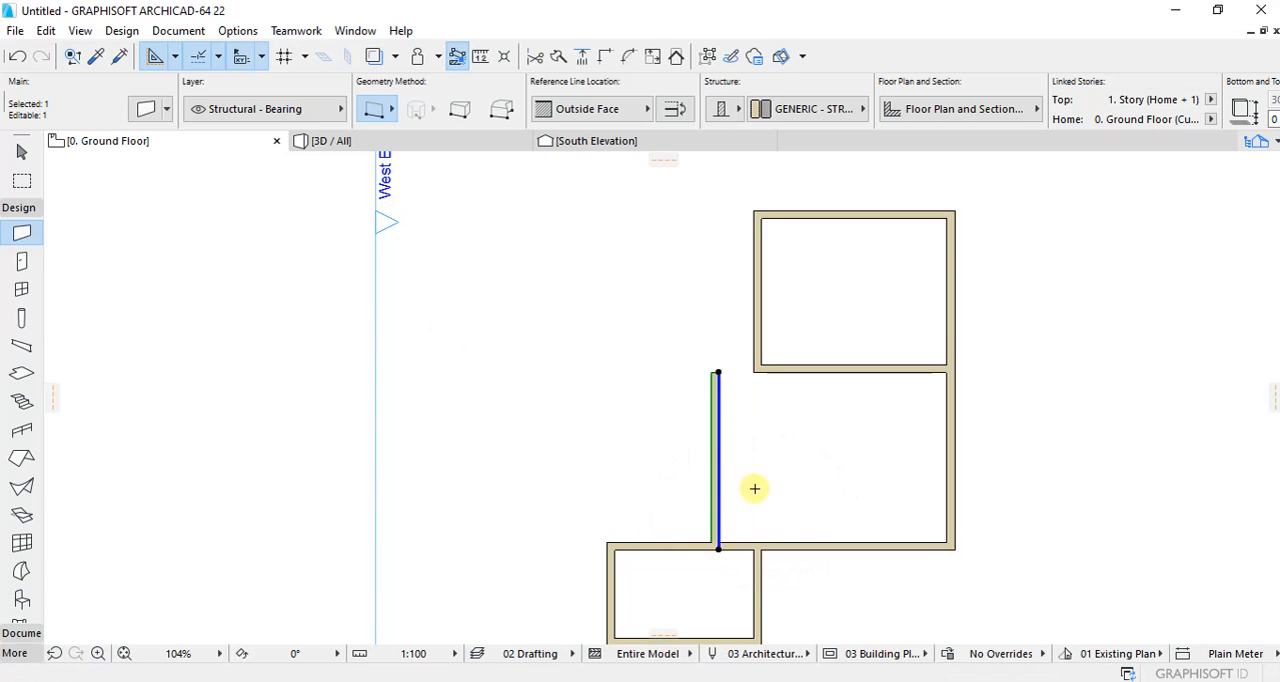
key(Escape)
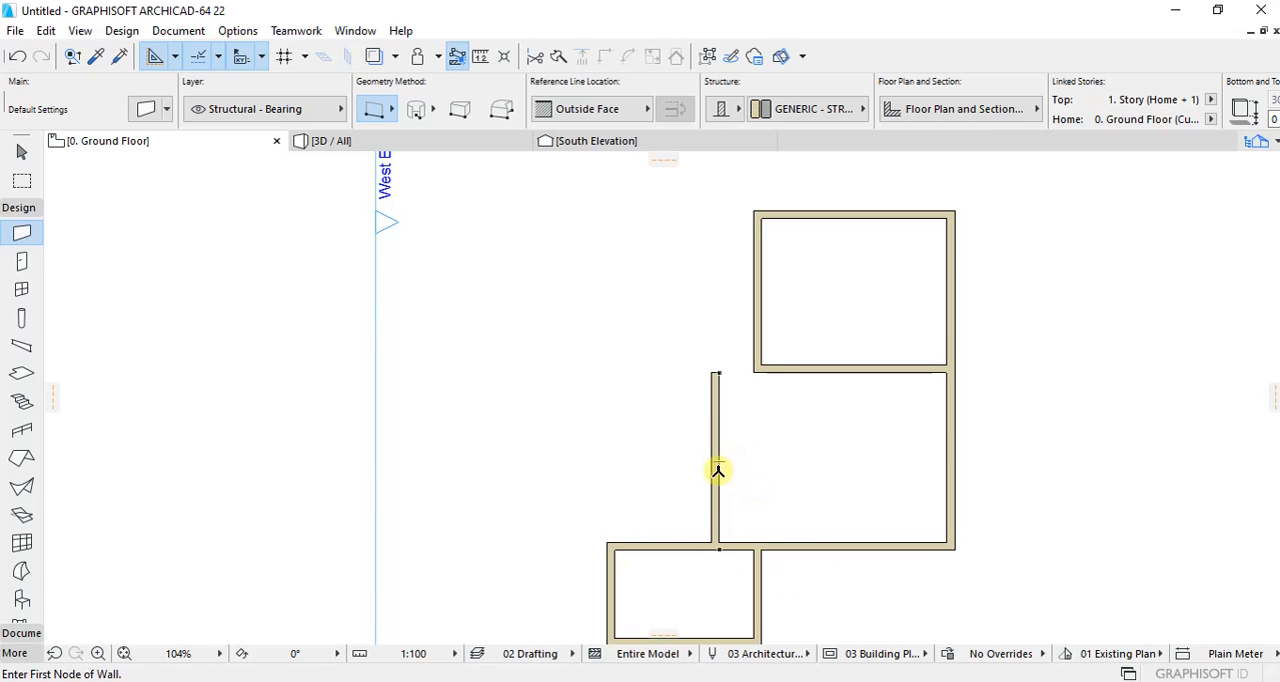
Step: Move the same vertical wall further west, to about midway along the small southwest room's north wall
shift+click(717, 470)
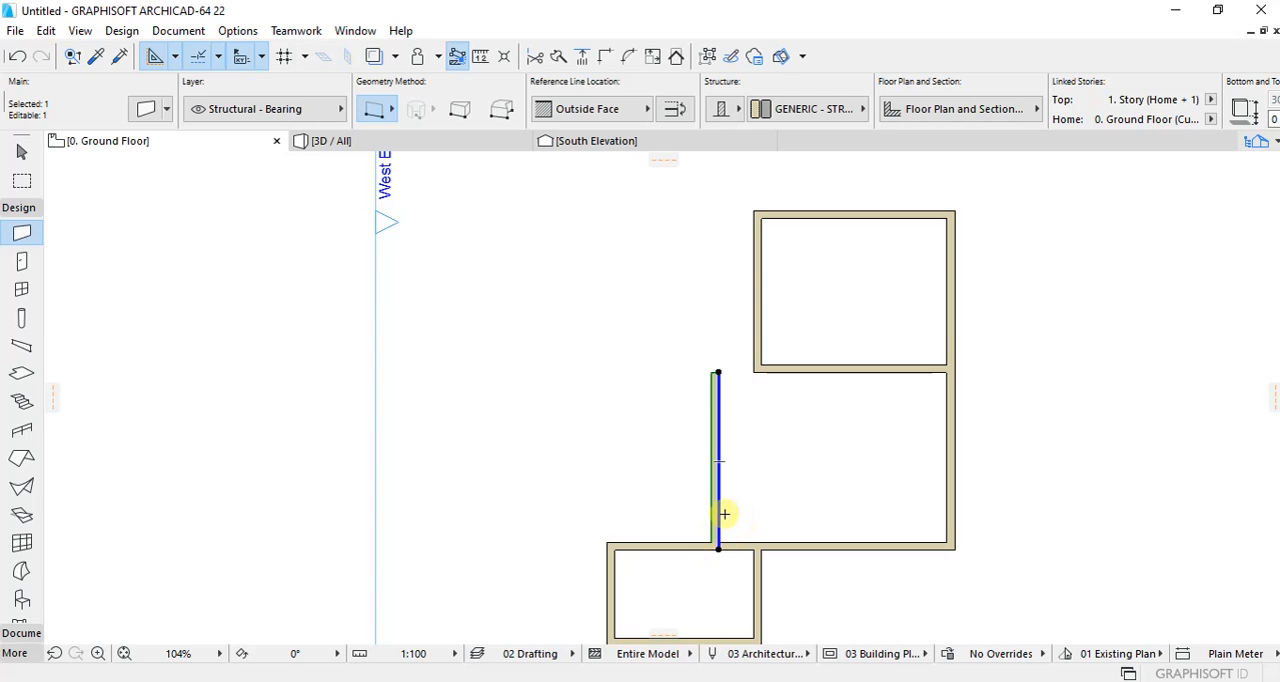
click(711, 540)
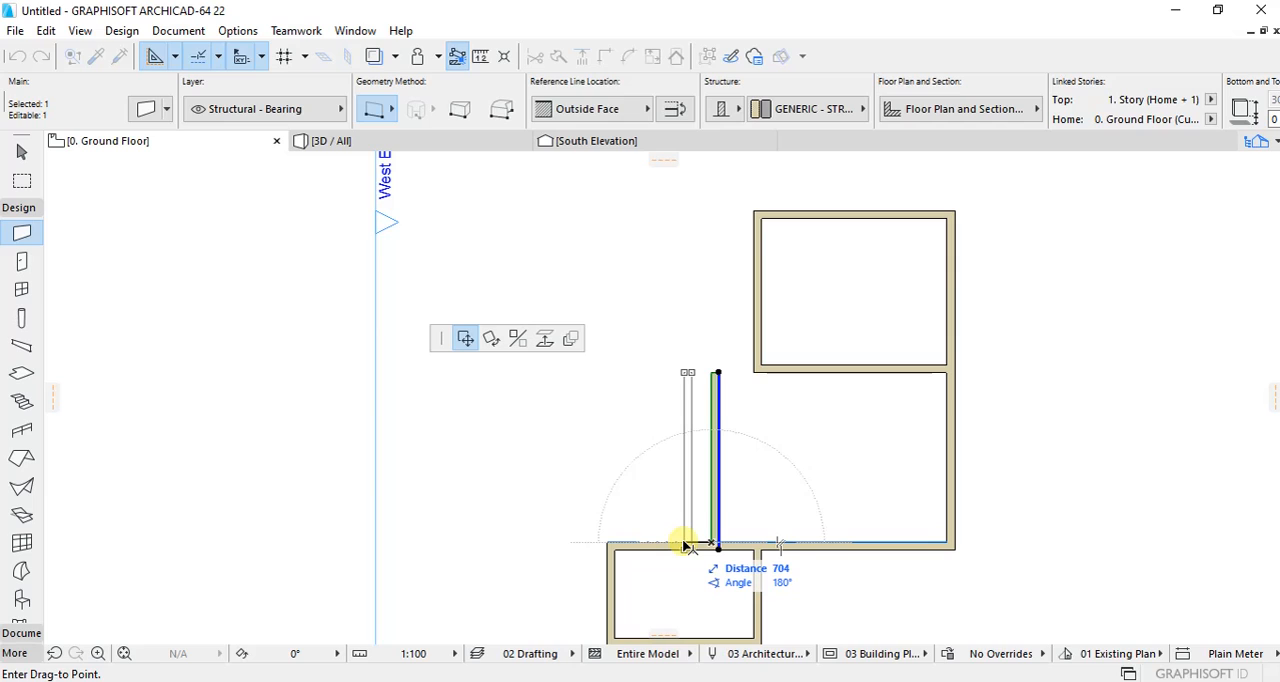
text(1000)
key(Return)
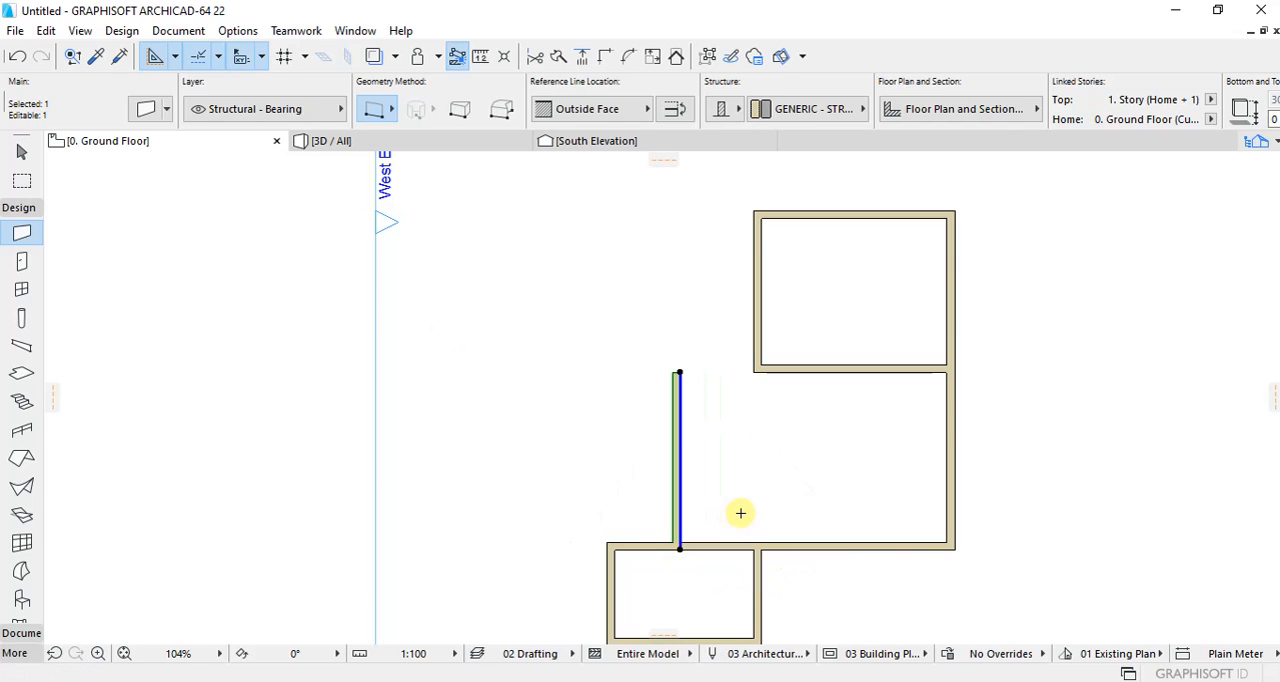
key(Escape)
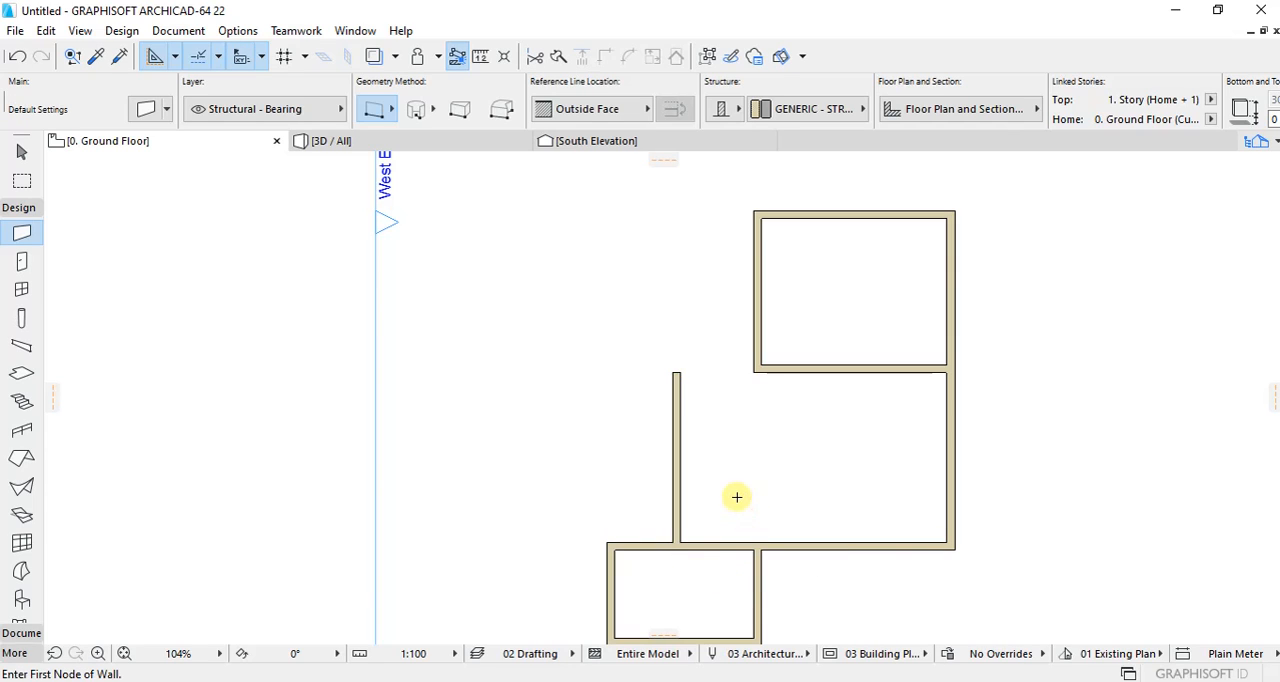
Step: Intersect the moved vertical wall with the middle horizontal wall to close the central room's northwest corner
scroll(722, 362, down, 1)
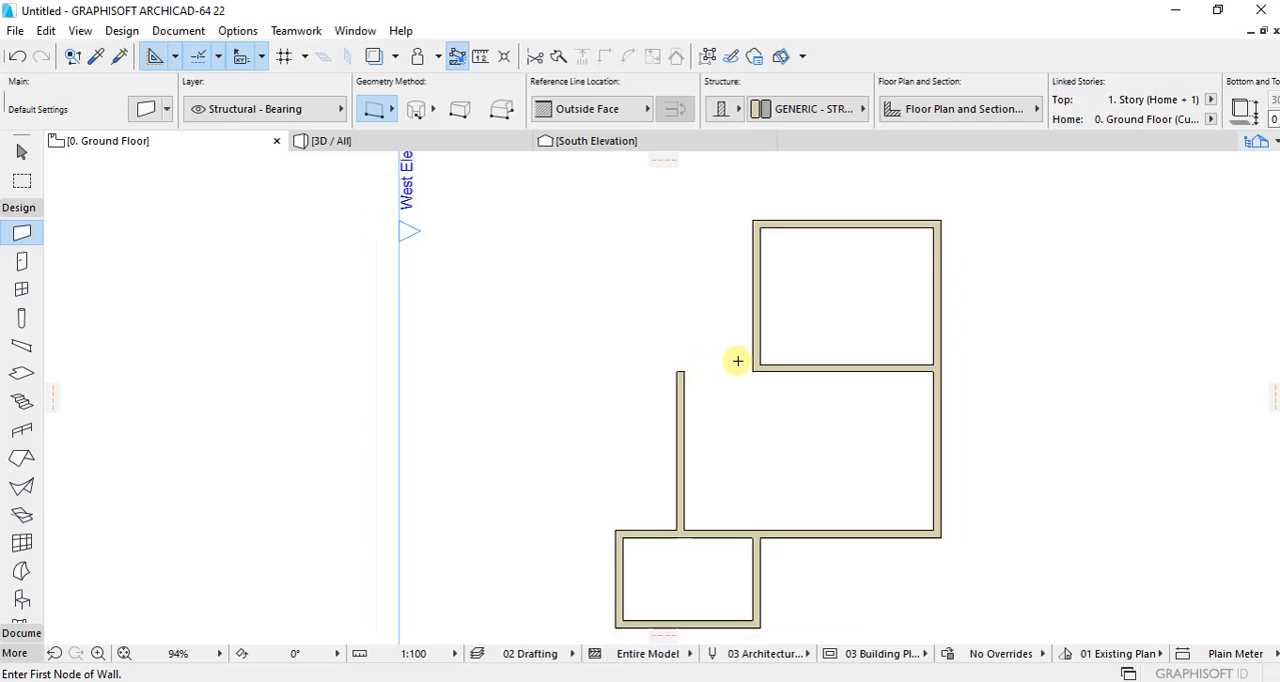
scroll(730, 360, up, 3)
scroll(712, 350, down, 5)
scroll(690, 312, up, 3)
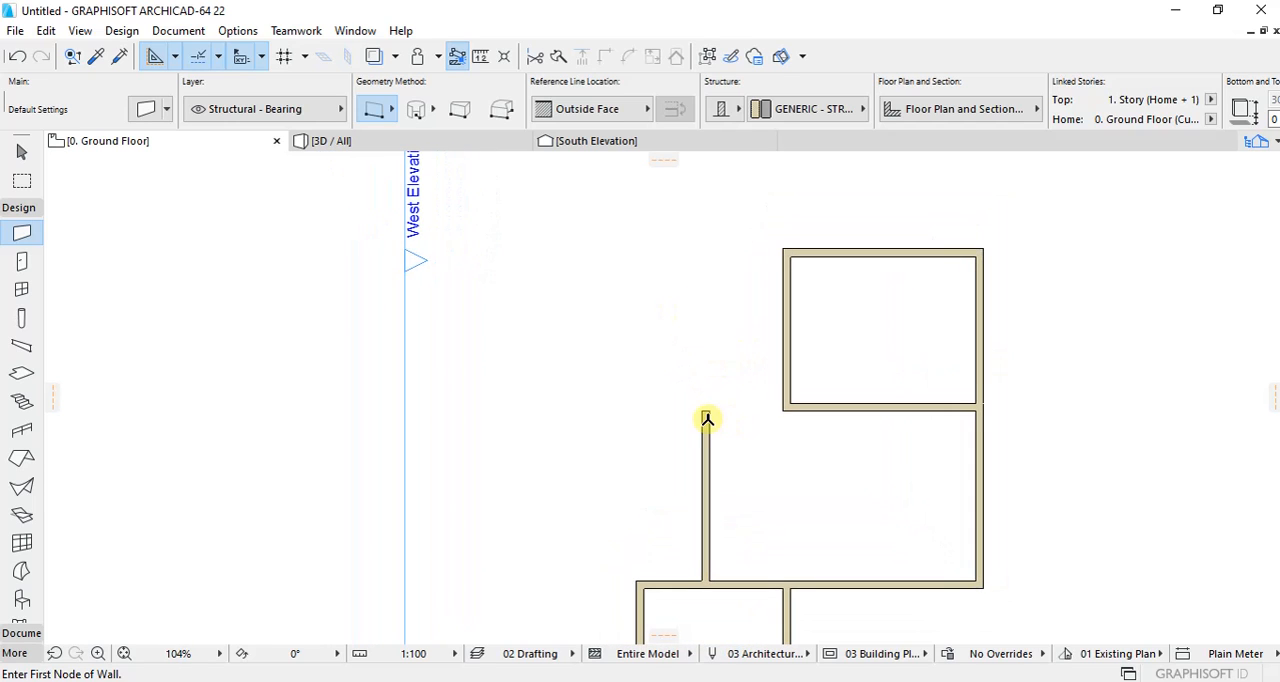
shift+click(708, 420)
shift+click(803, 403)
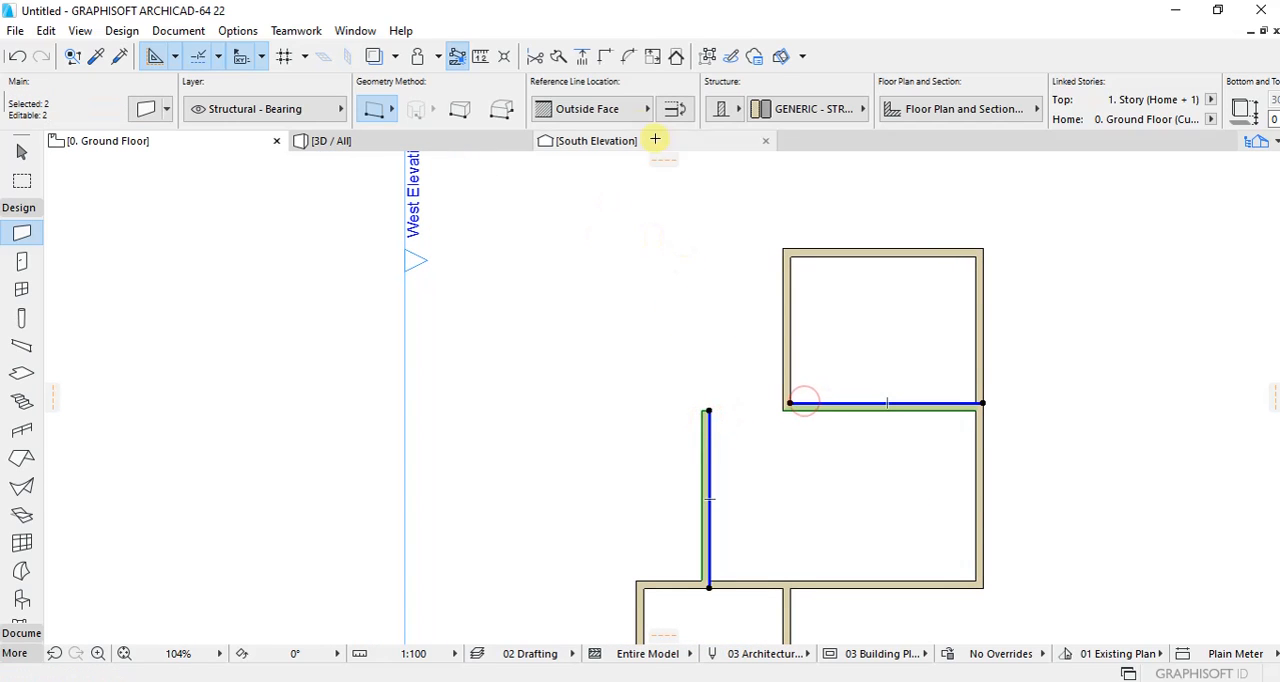
click(604, 56)
click(634, 283)
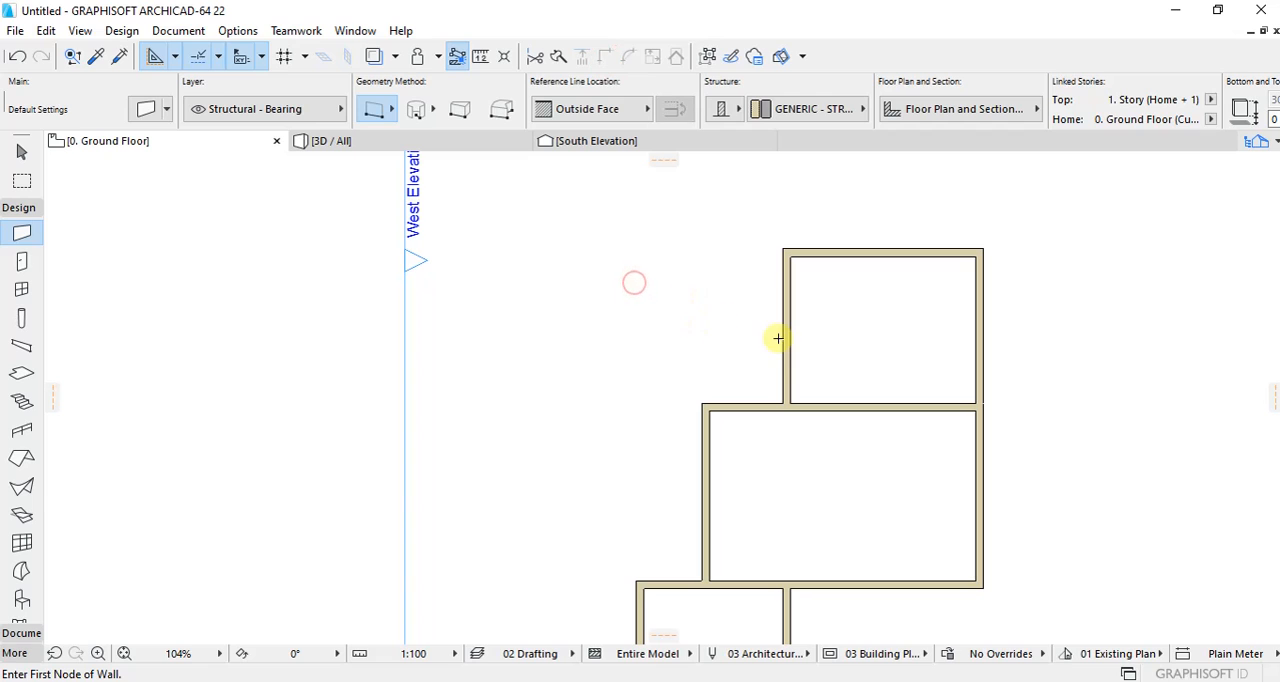
scroll(849, 375, down, 2)
scroll(688, 368, up, 1)
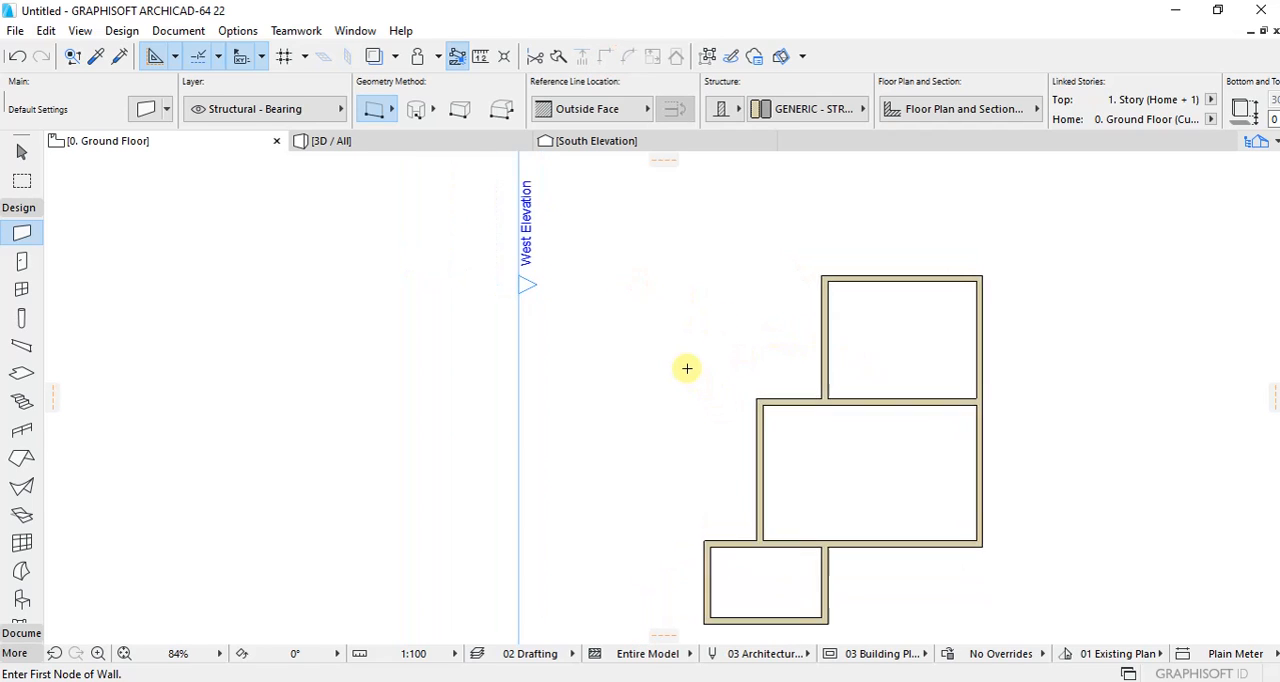
scroll(786, 443, up, 1)
scroll(771, 391, down, 1)
scroll(777, 498, up, 1)
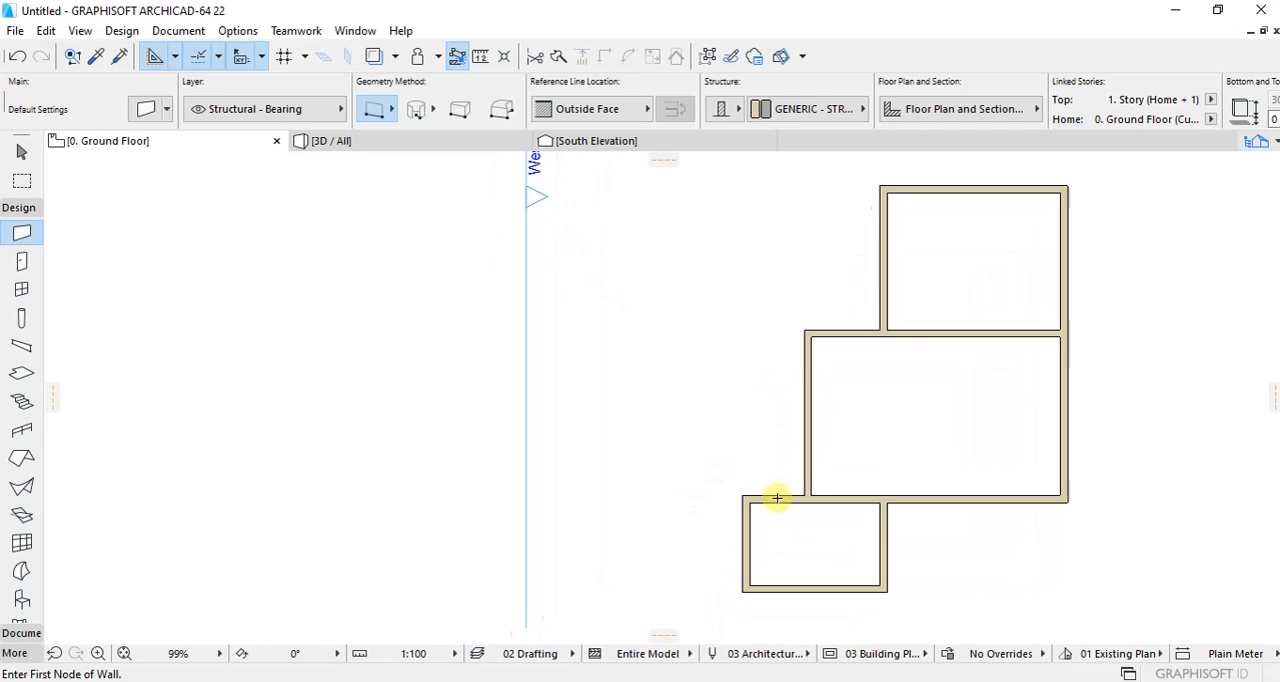
scroll(777, 498, up, 1)
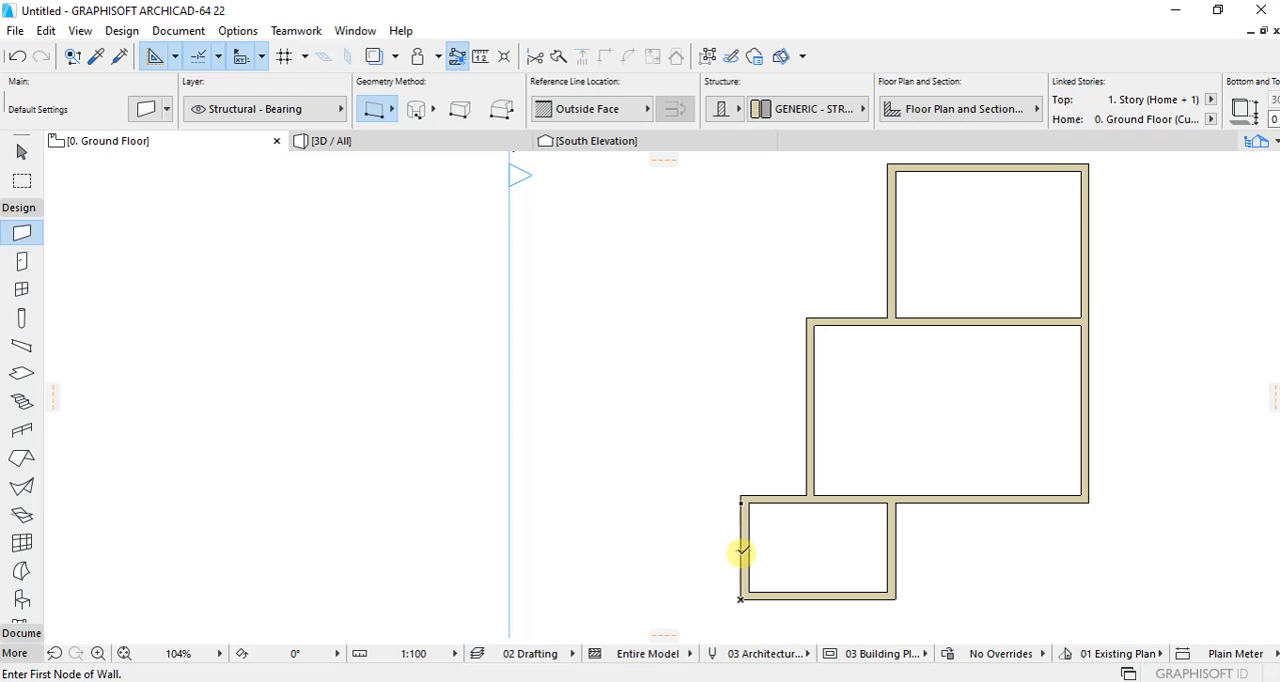
click(578, 551)
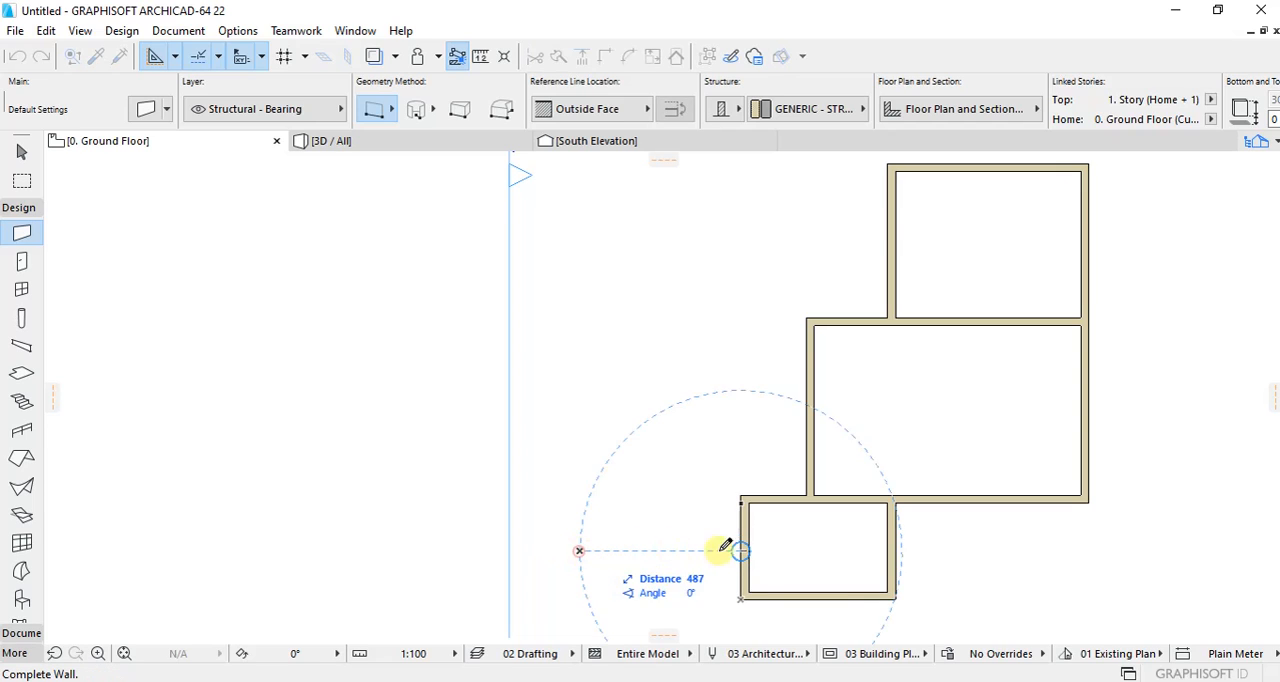
click(749, 545)
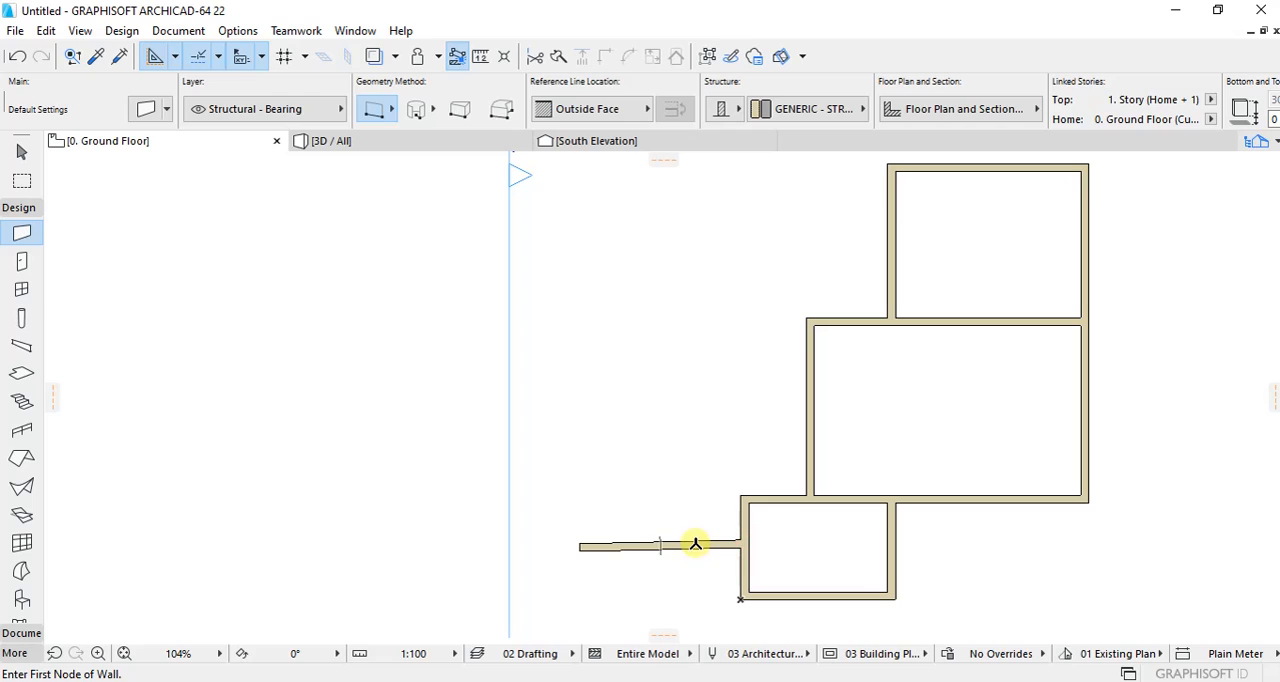
key(ctrl+z)
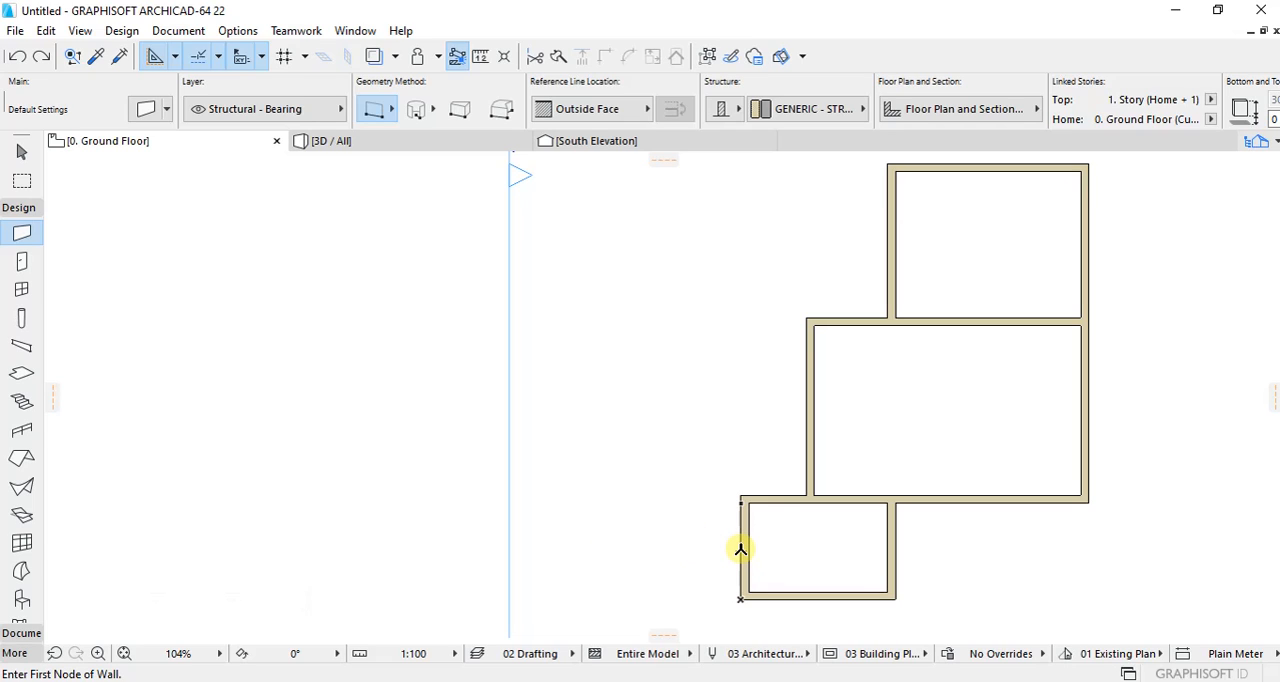
Step: Draw a 4500 mm horizontal wall running west from the middle of the small southwest room's west wall
click(540, 549)
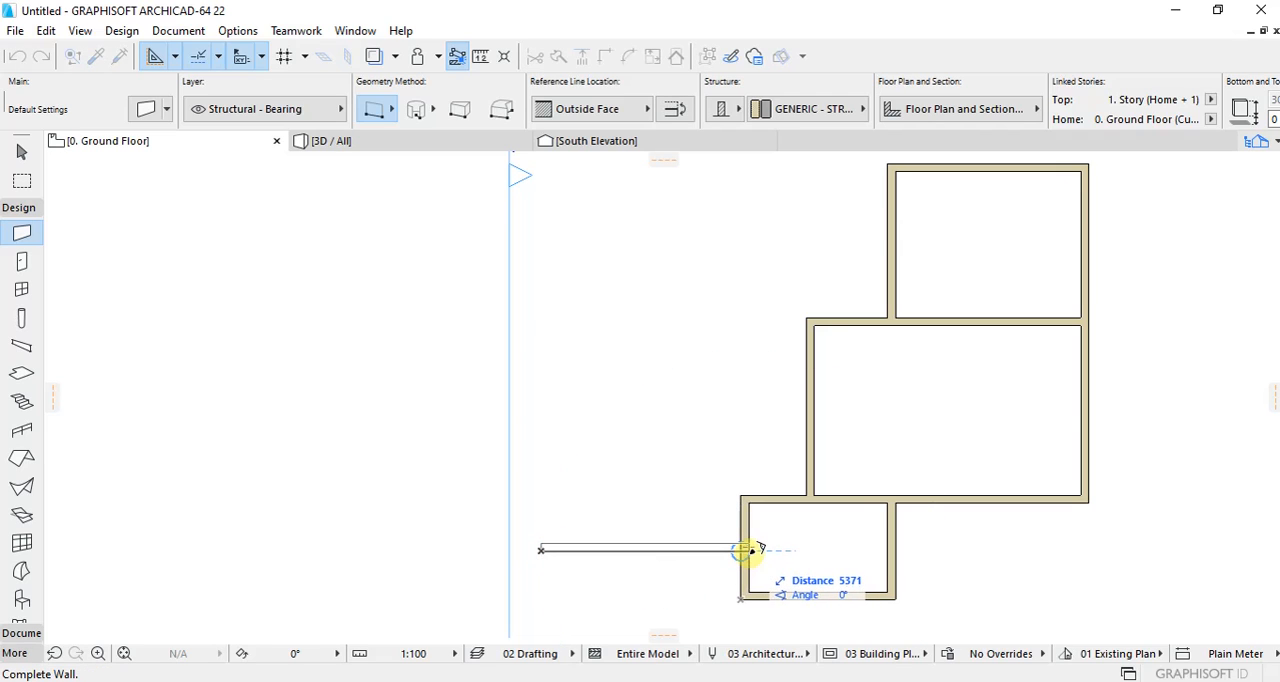
click(752, 550)
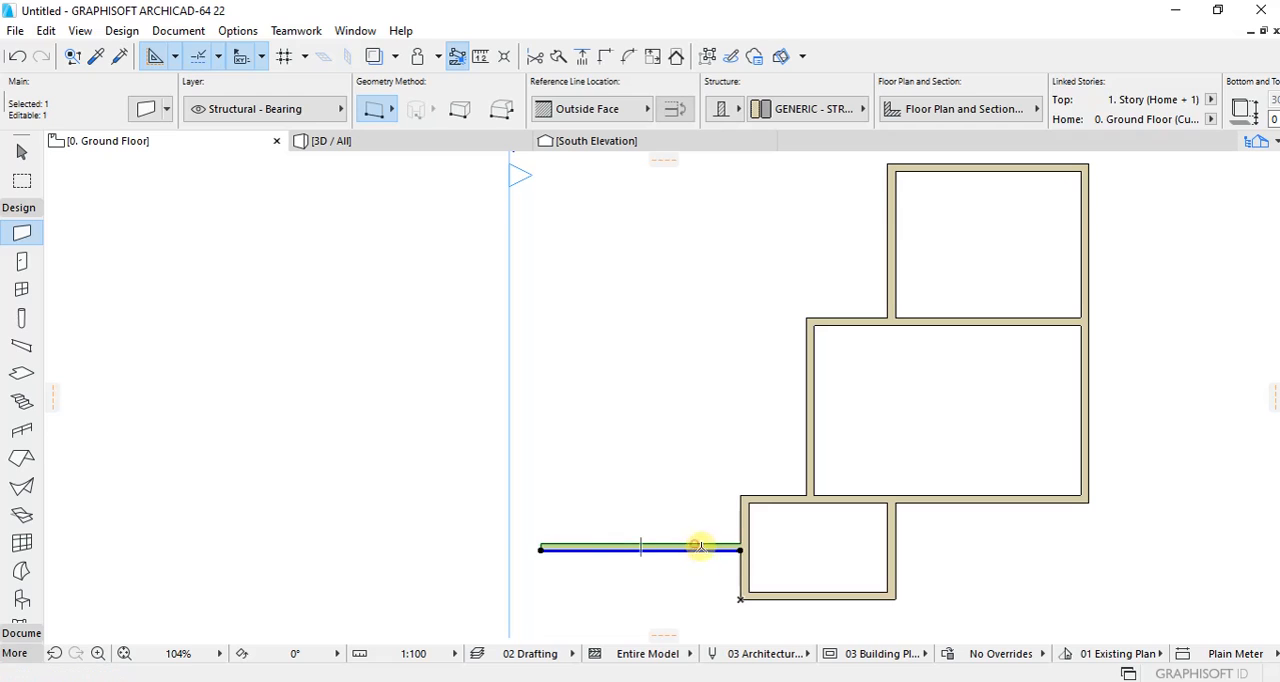
click(541, 549)
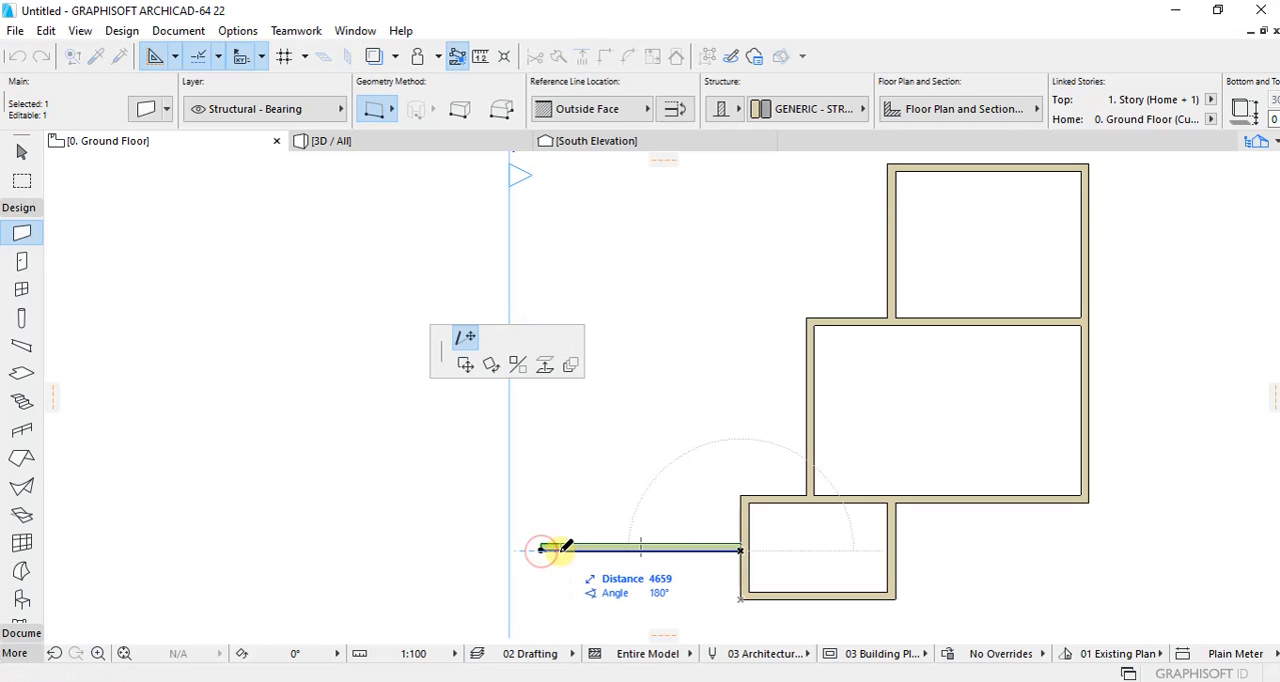
text(450)
key(Return)
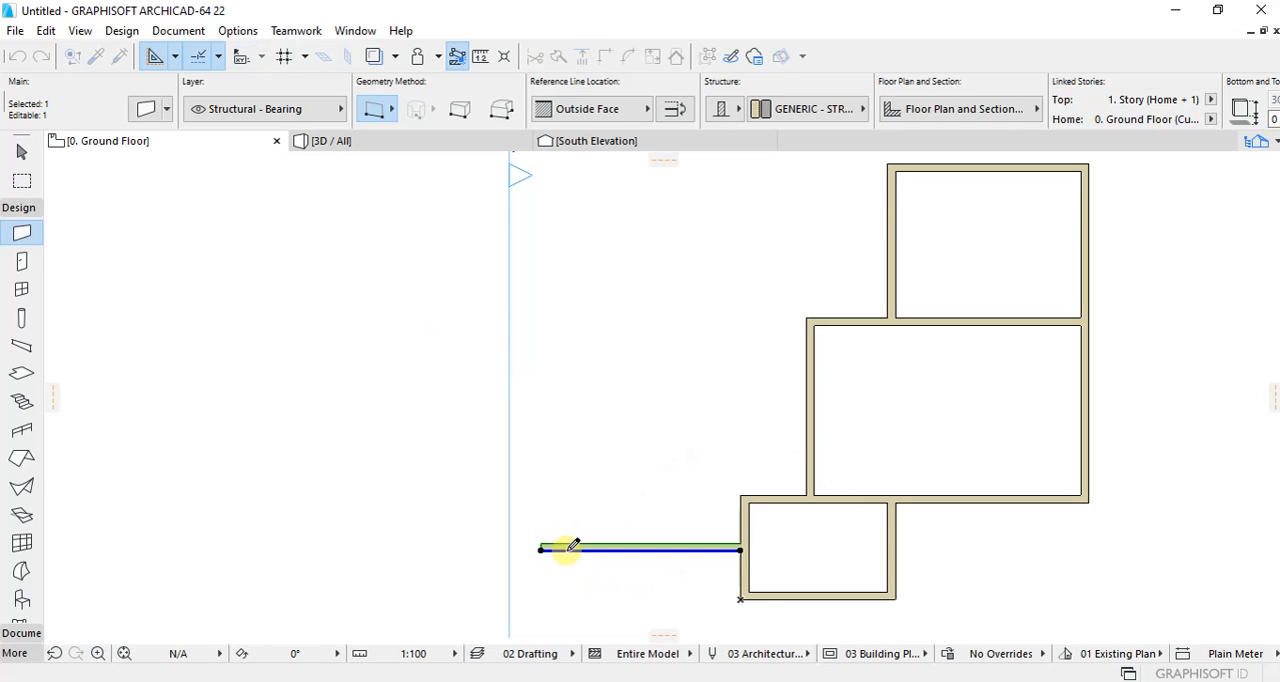
key(Escape)
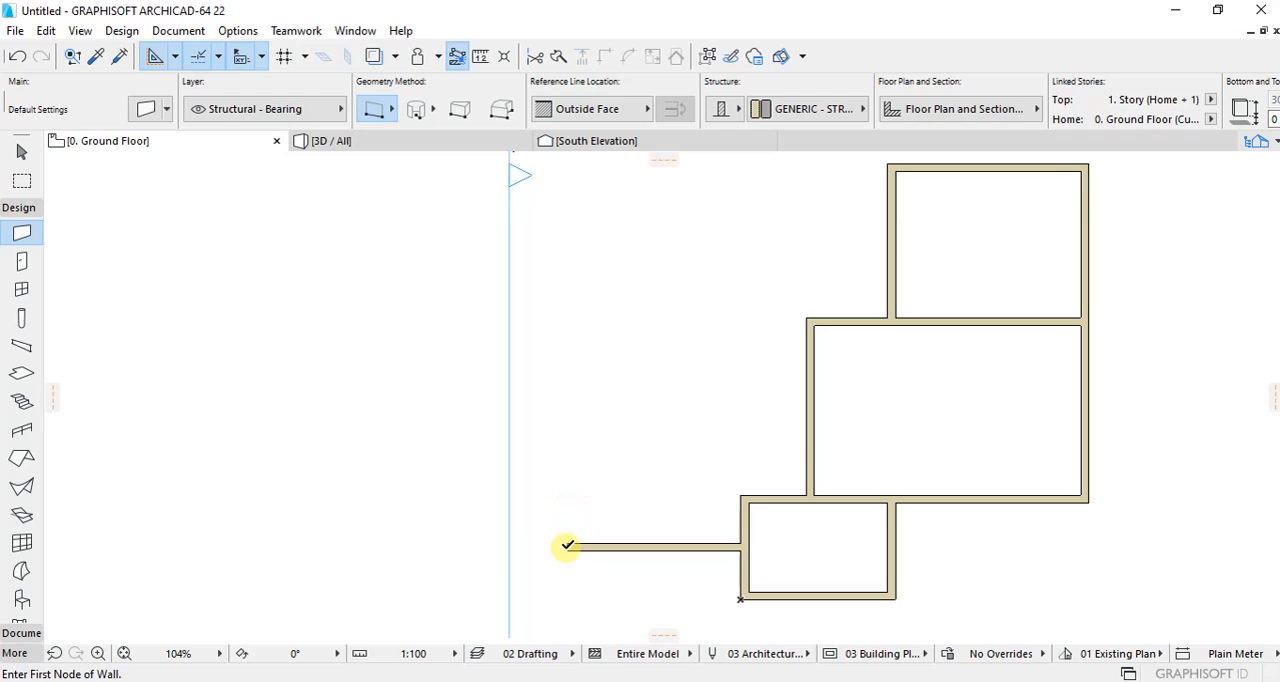
Step: Draw a 4400 mm wall running north from the new horizontal wall's west end
click(566, 372)
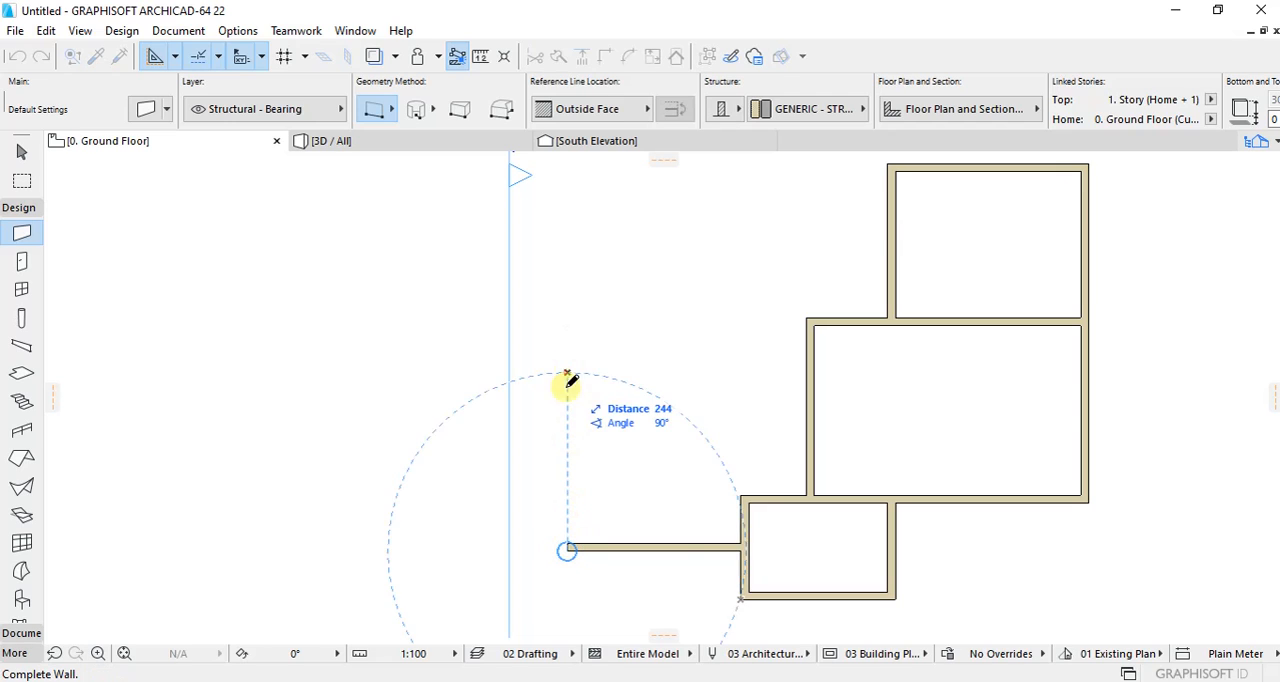
click(570, 547)
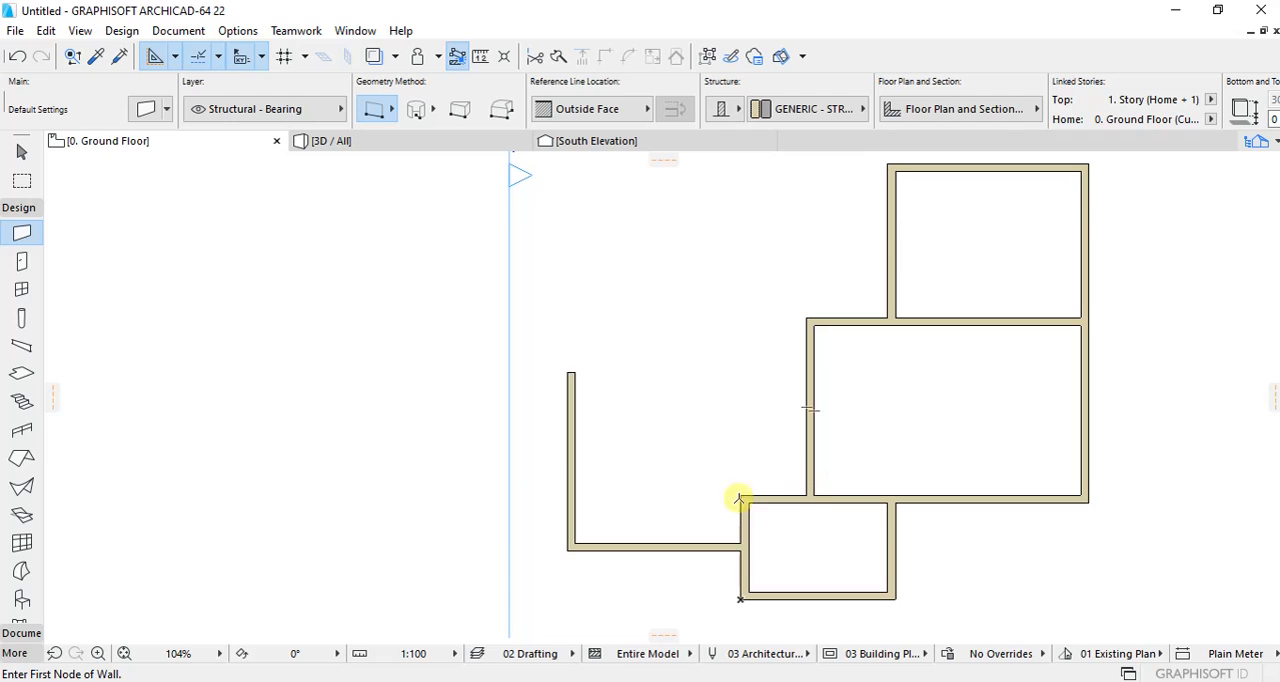
shift+click(568, 453)
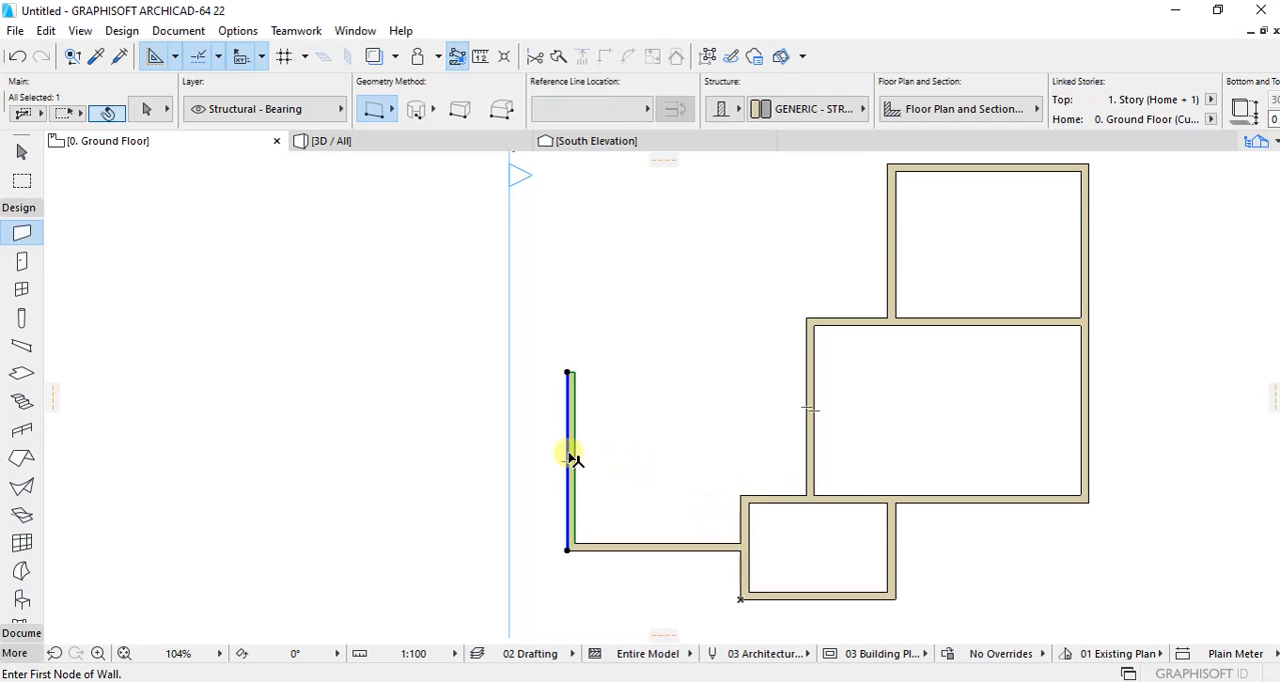
click(566, 372)
text(44)
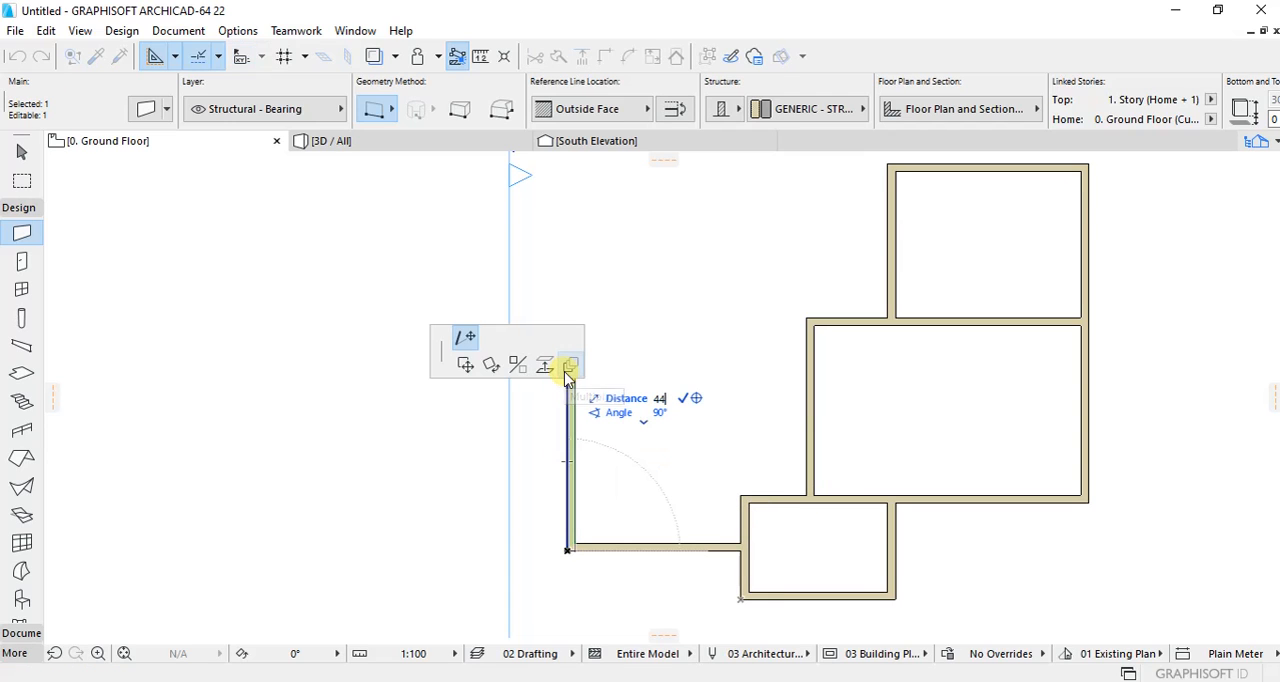
text(00)
key(Return)
click(623, 380)
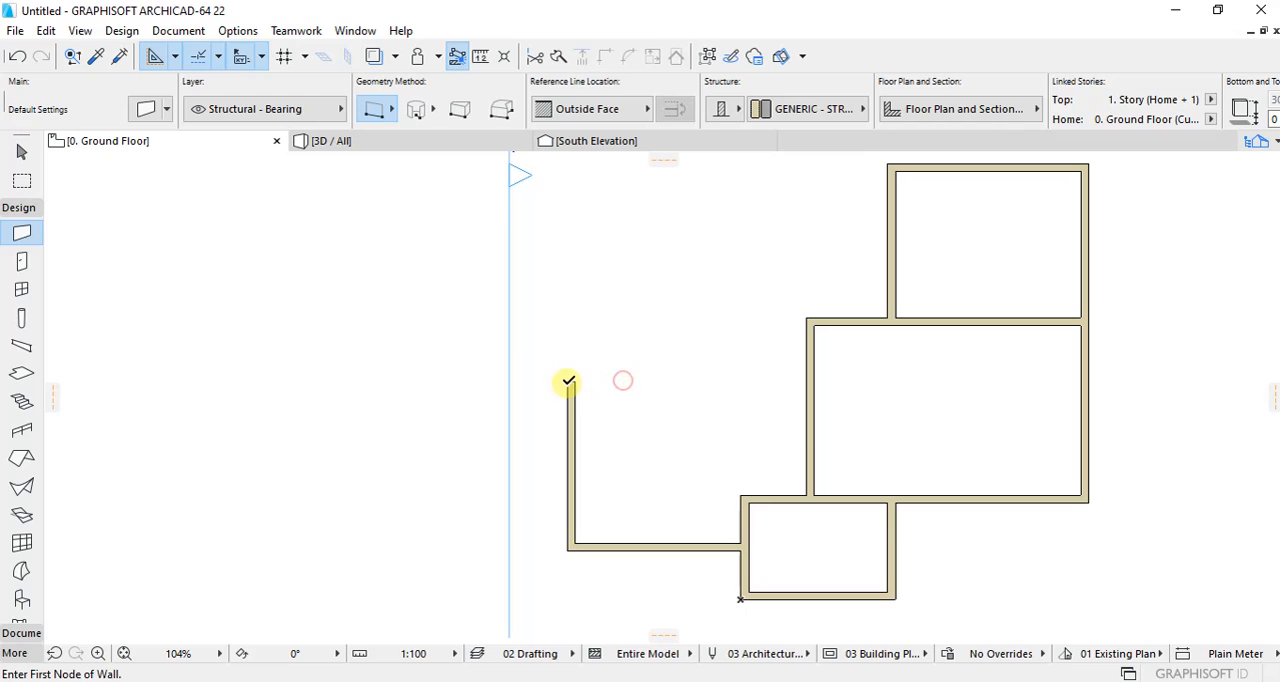
Step: Draw a 6400 mm horizontal wall from the central room's west wall to the 4400 mm wall's north end, enclosing the west room
click(815, 381)
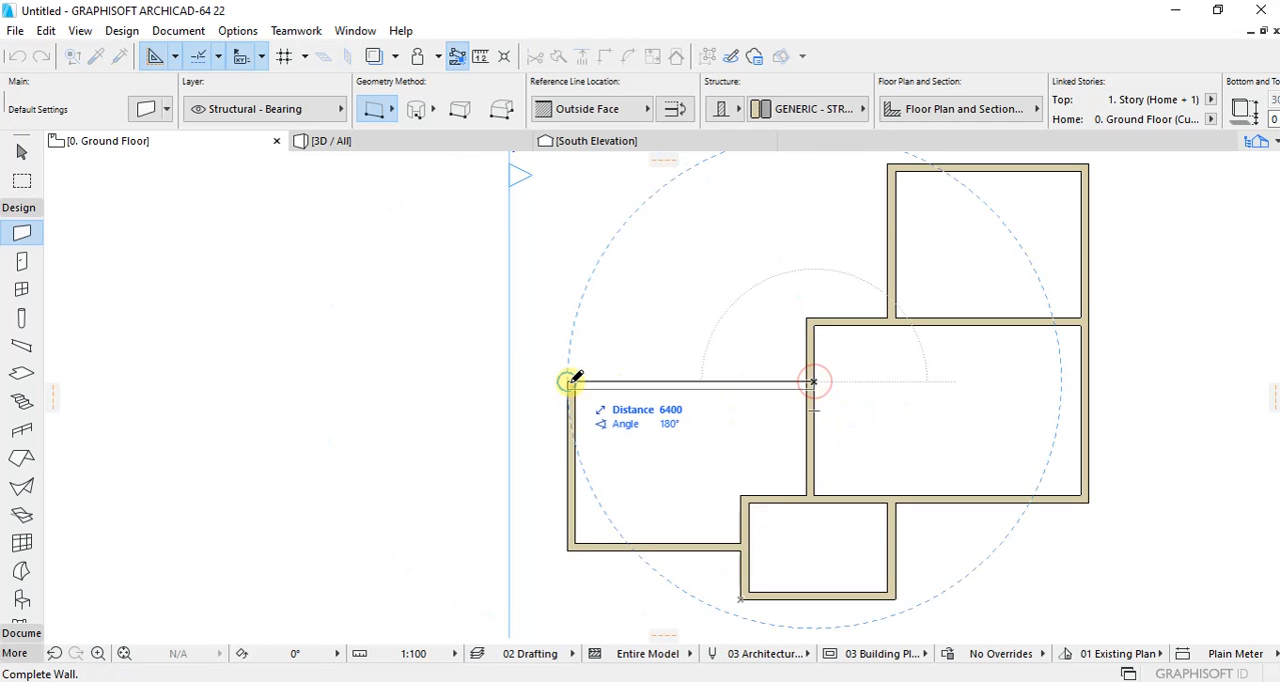
click(568, 381)
scroll(580, 514, down, 3)
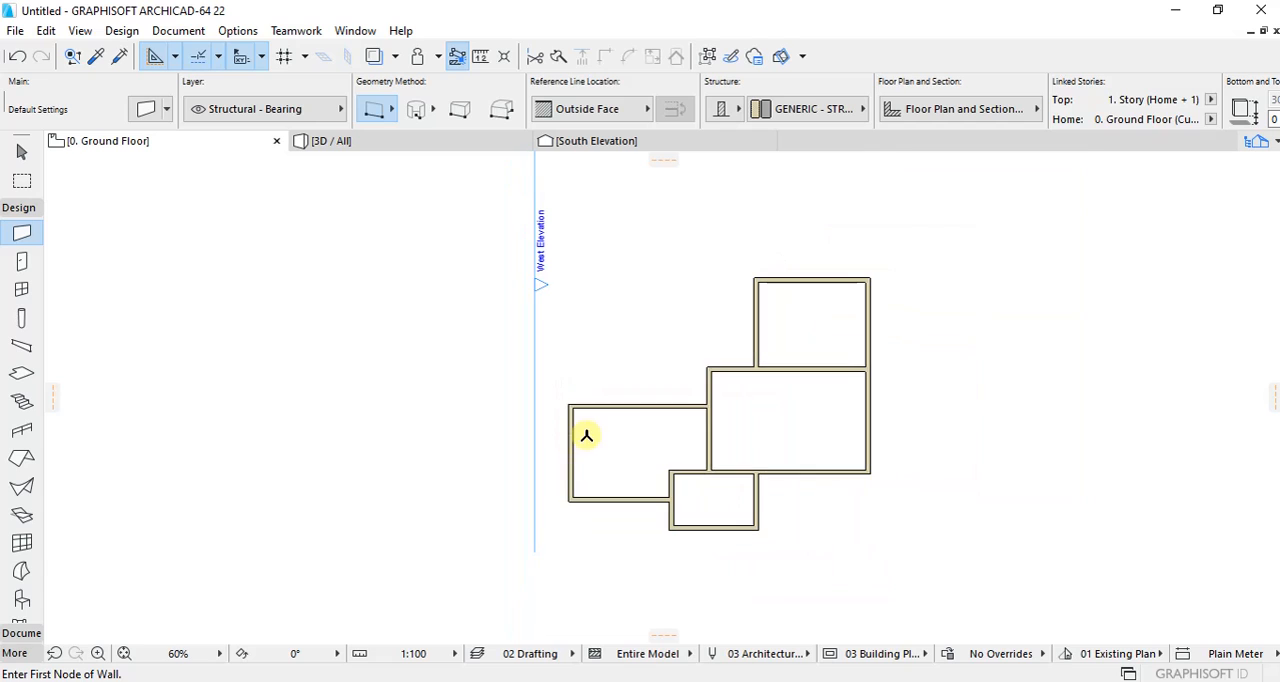
Step: Draw a 1200 mm wall running north from the west room's northwest corner
scroll(731, 303, up, 2)
scroll(731, 303, up, 1)
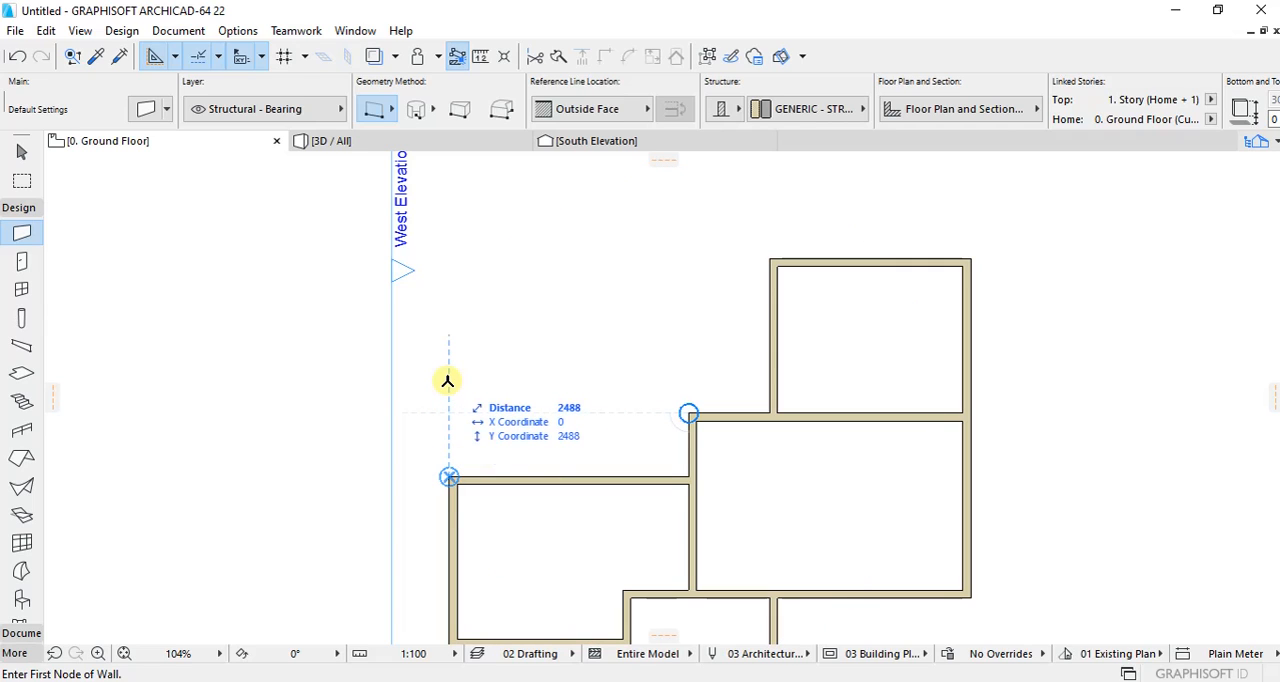
text(1)
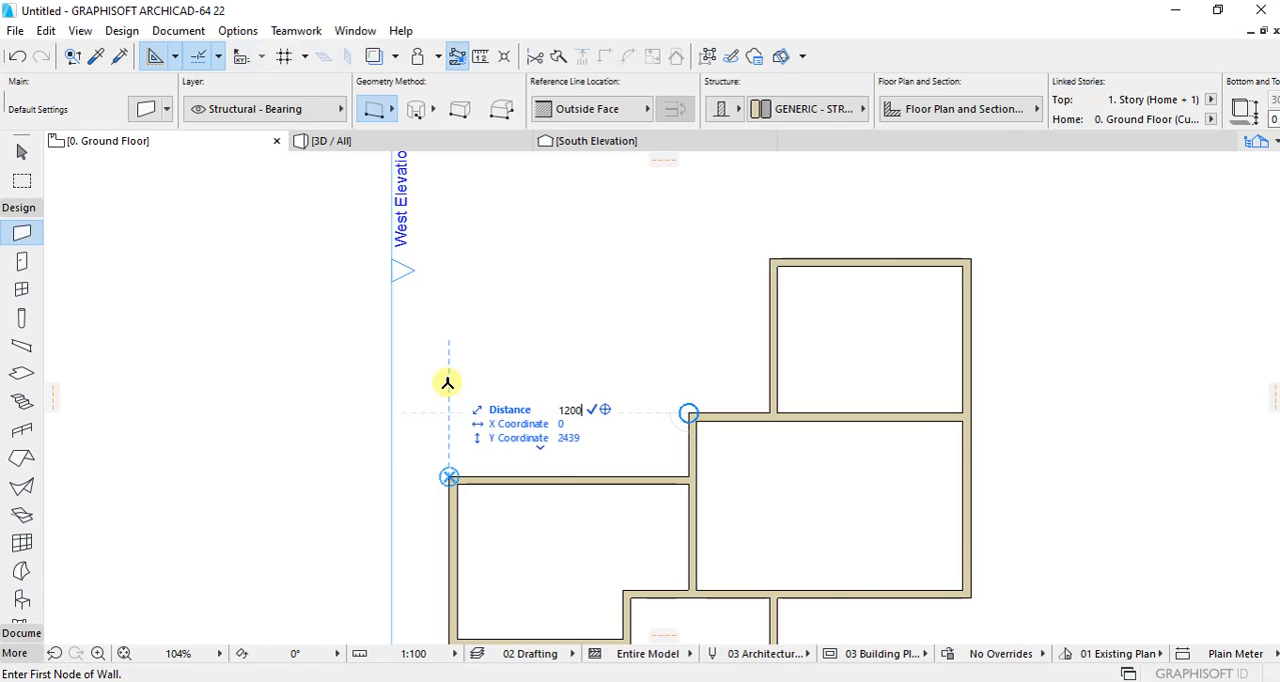
text(200)
key(Return)
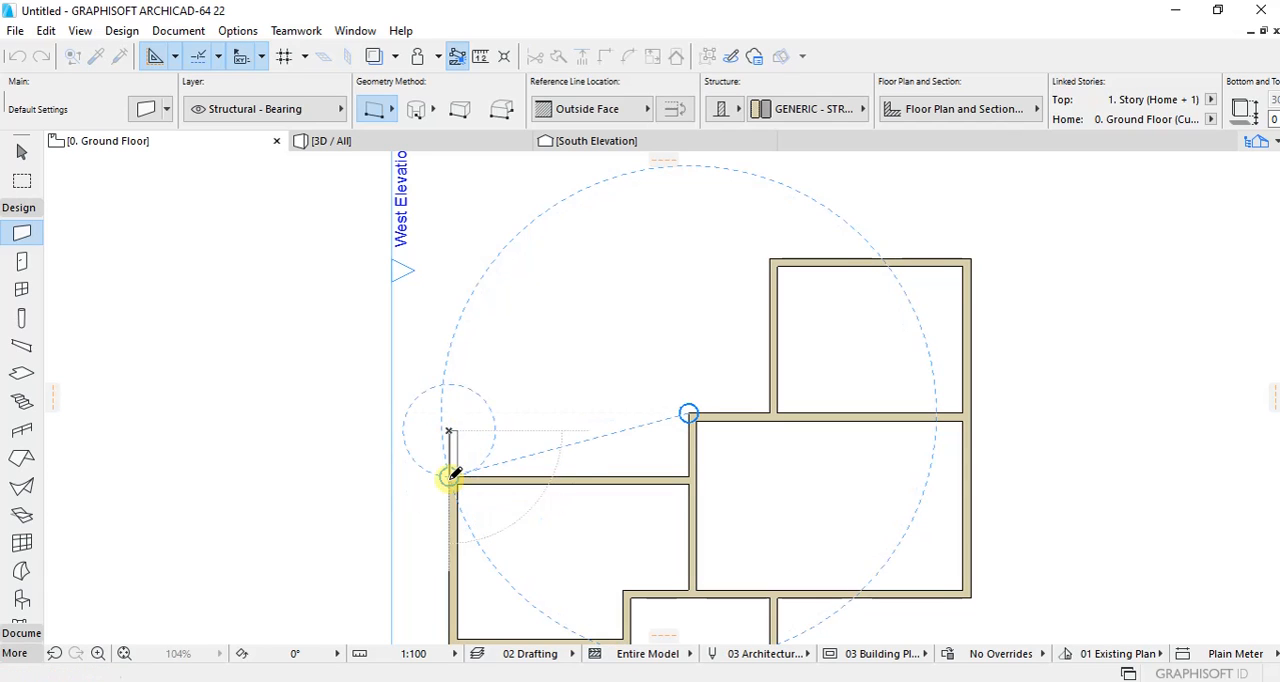
click(452, 476)
Step: Mirror a copy of the 1200 mm wall about a vertical axis through the midpoint of the west room's north wall
scroll(488, 462, up, 2)
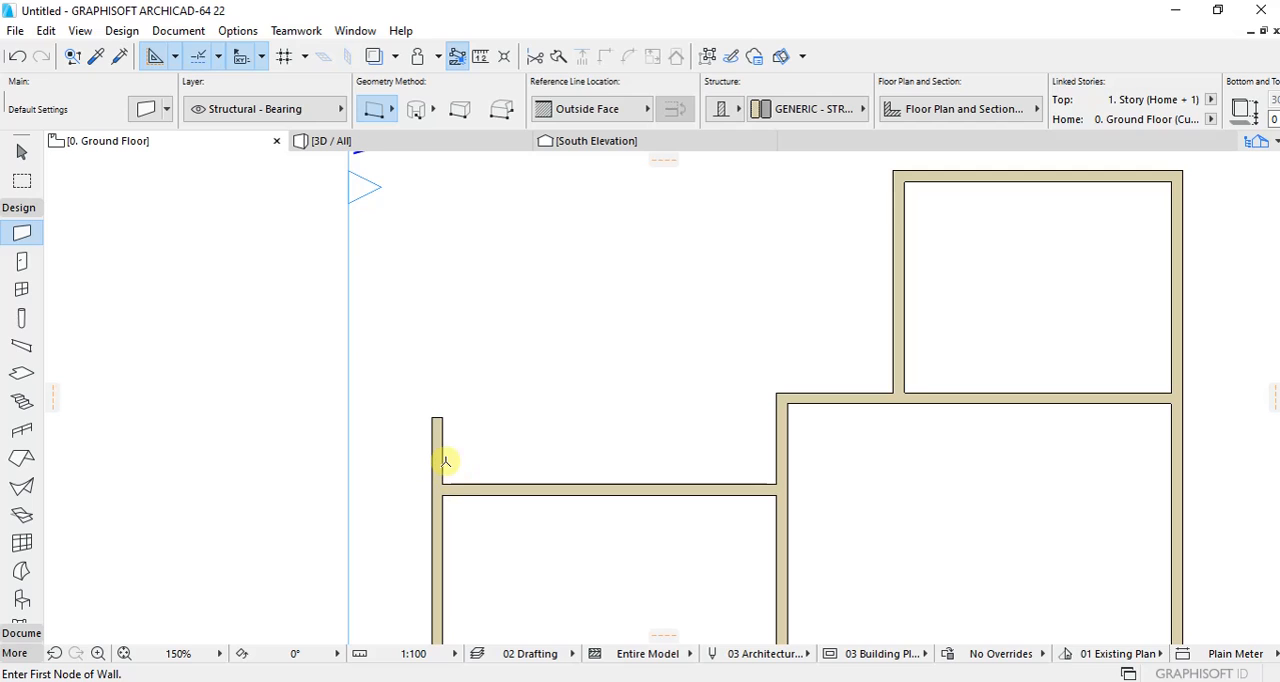
shift+click(446, 462)
right_click(497, 407)
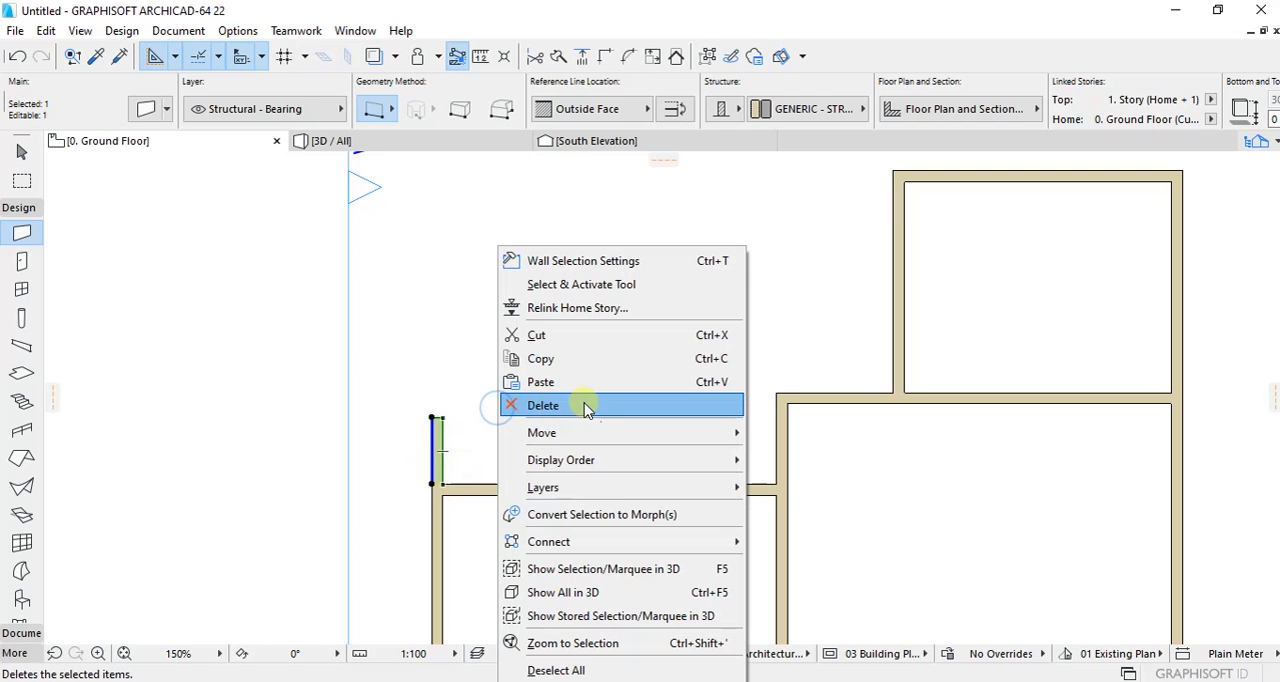
mouse_move(586, 430)
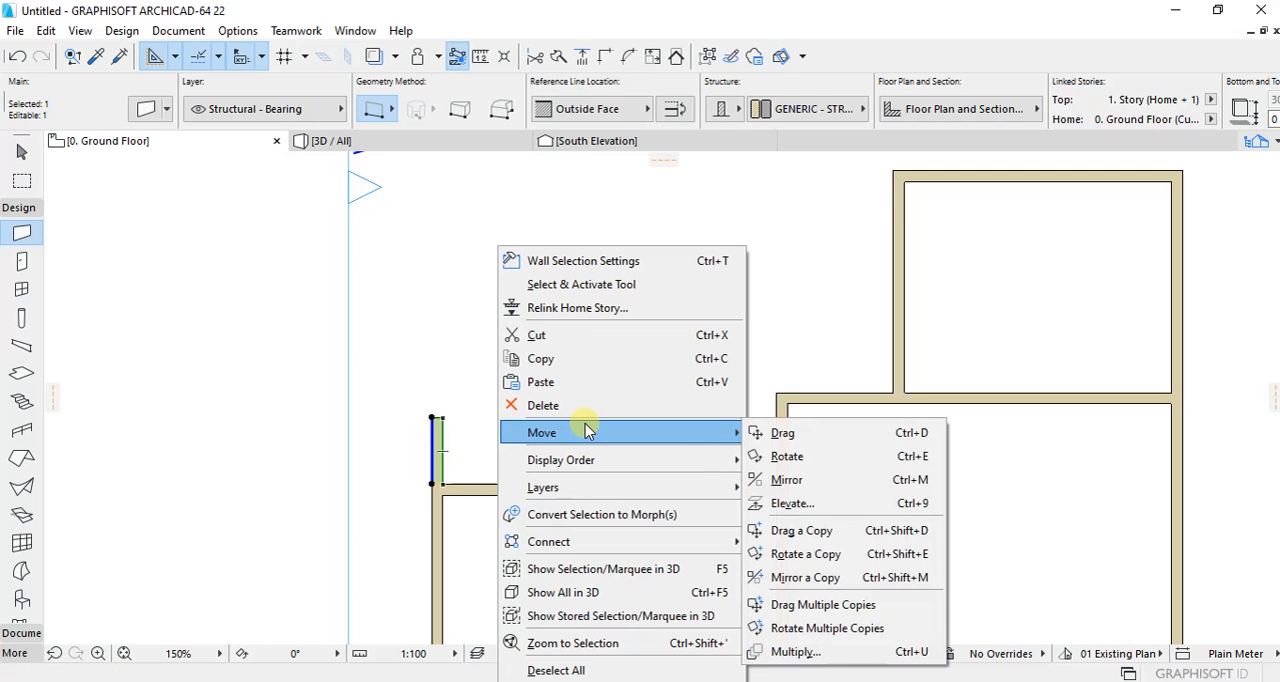
click(826, 580)
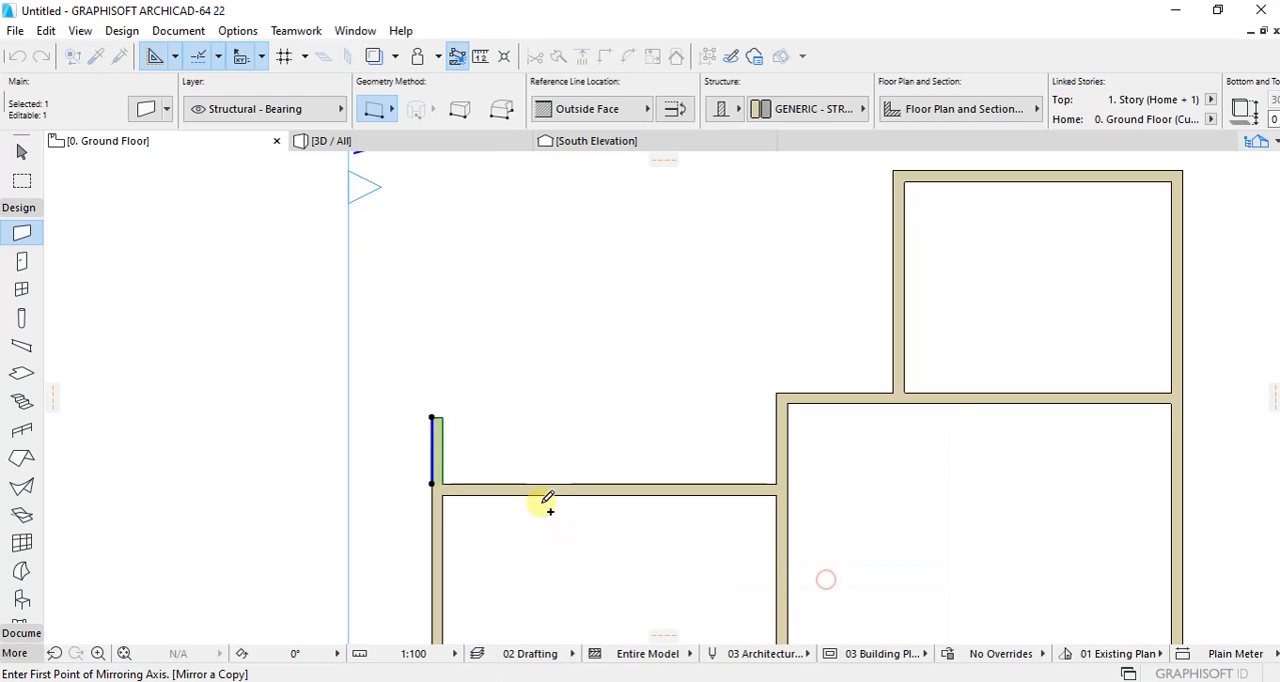
click(609, 486)
click(610, 527)
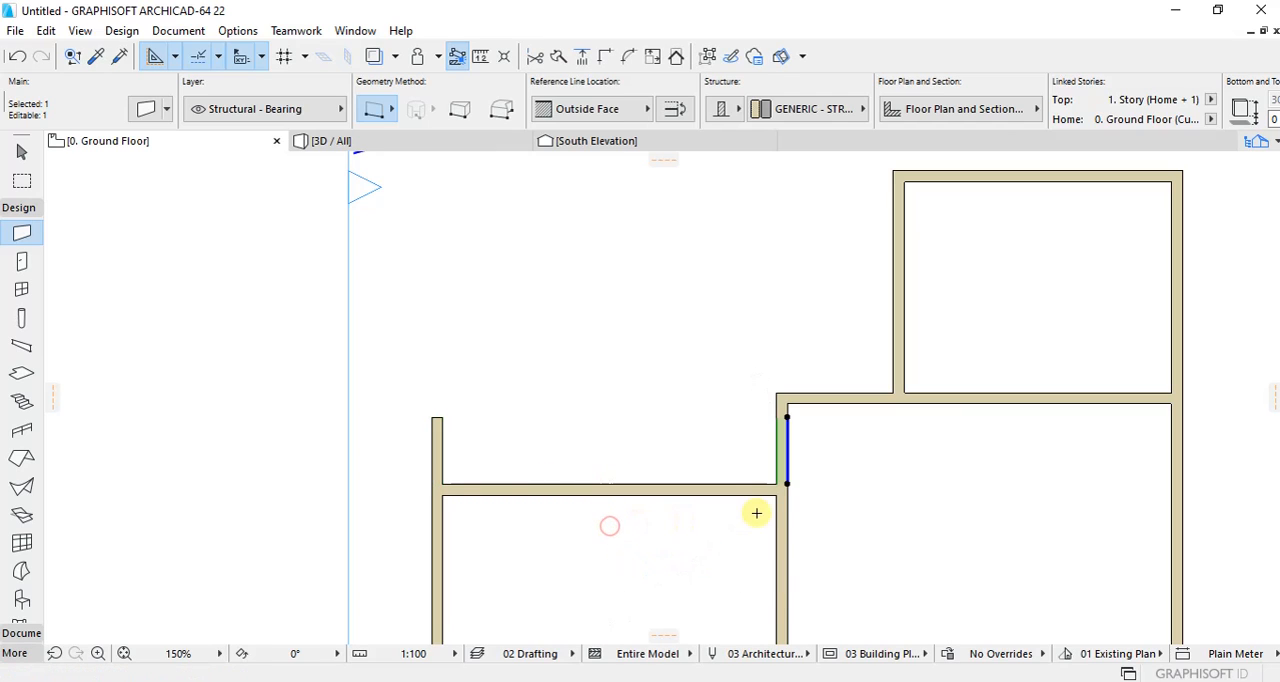
Step: Move the mirrored wall copy 4000 mm to the west along the west room's north wall
click(777, 484)
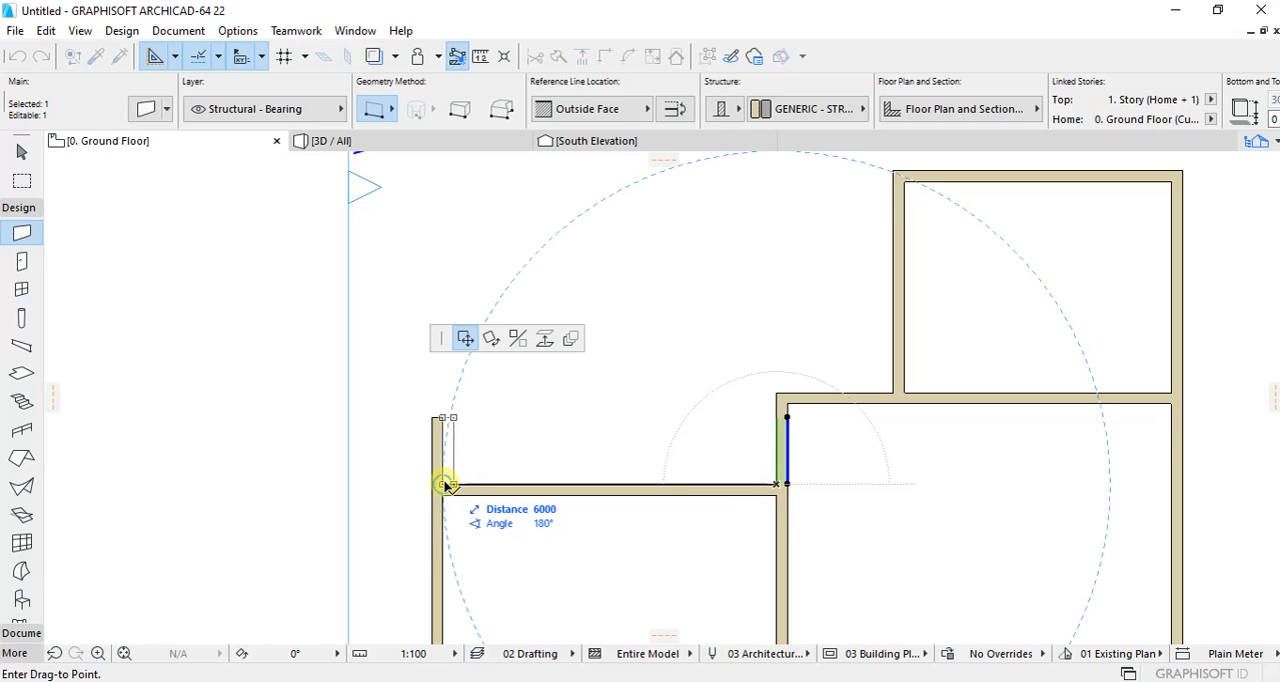
text(4000)
key(Return)
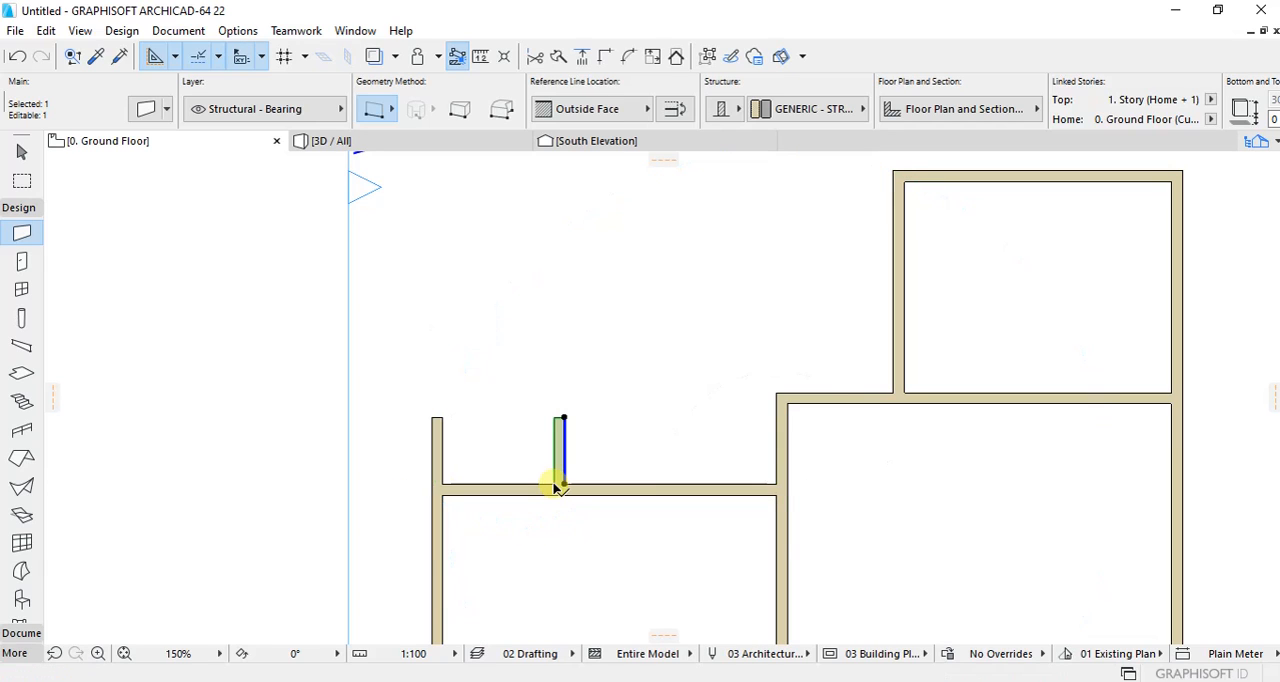
click(615, 442)
Step: Draw a 2400 mm horizontal wall between the north ends of the two short walls to enclose the small northwest room
scroll(494, 386, up, 2)
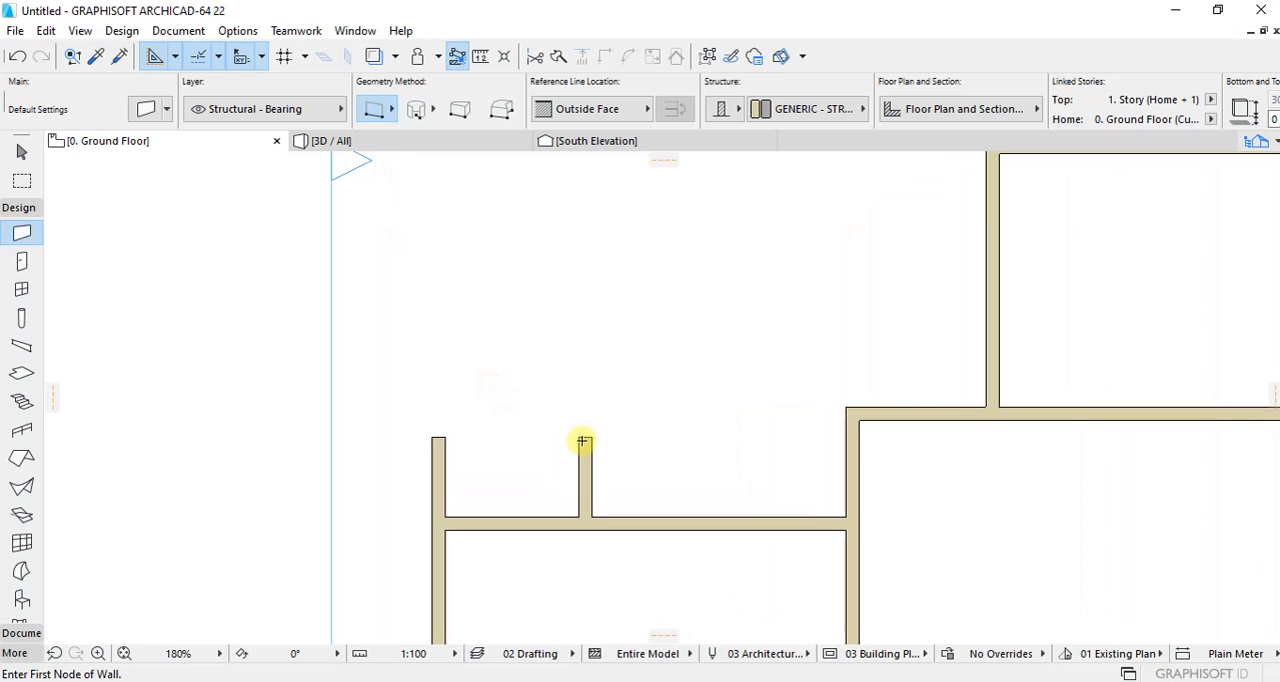
click(591, 438)
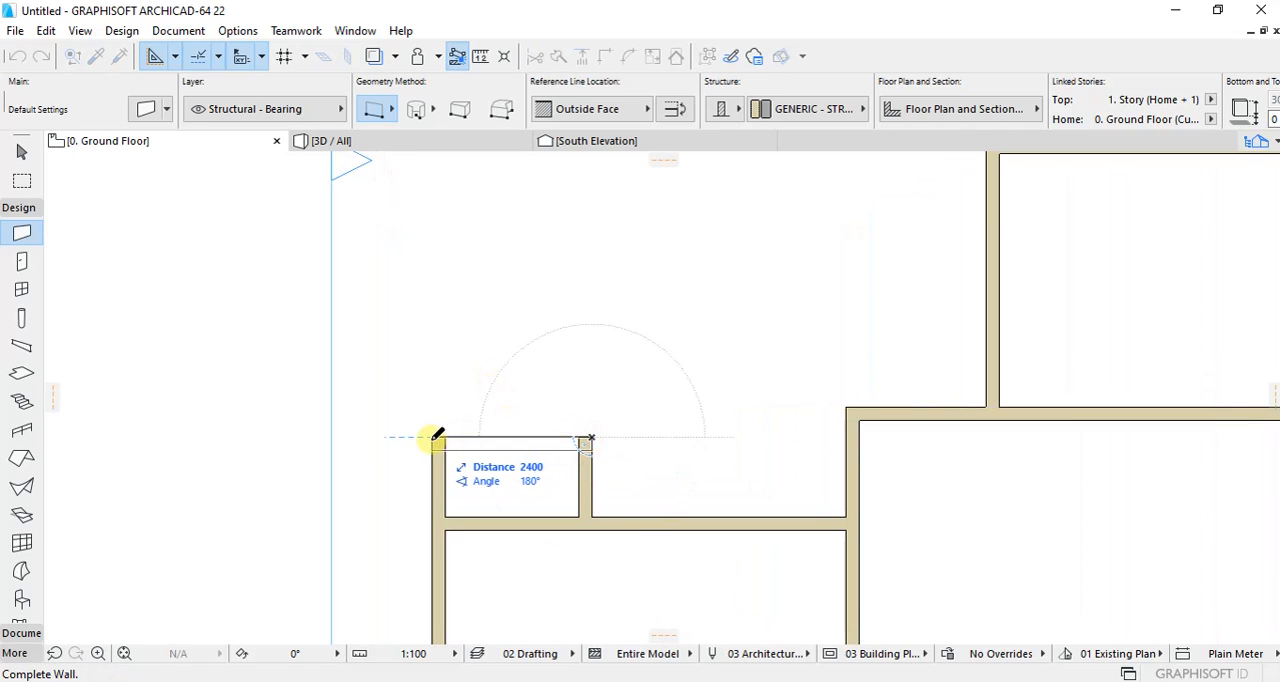
click(437, 439)
Step: Drag a copy of the small northwest room's east wall 1900 mm to the east
scroll(512, 455, down, 1)
scroll(512, 455, down, 4)
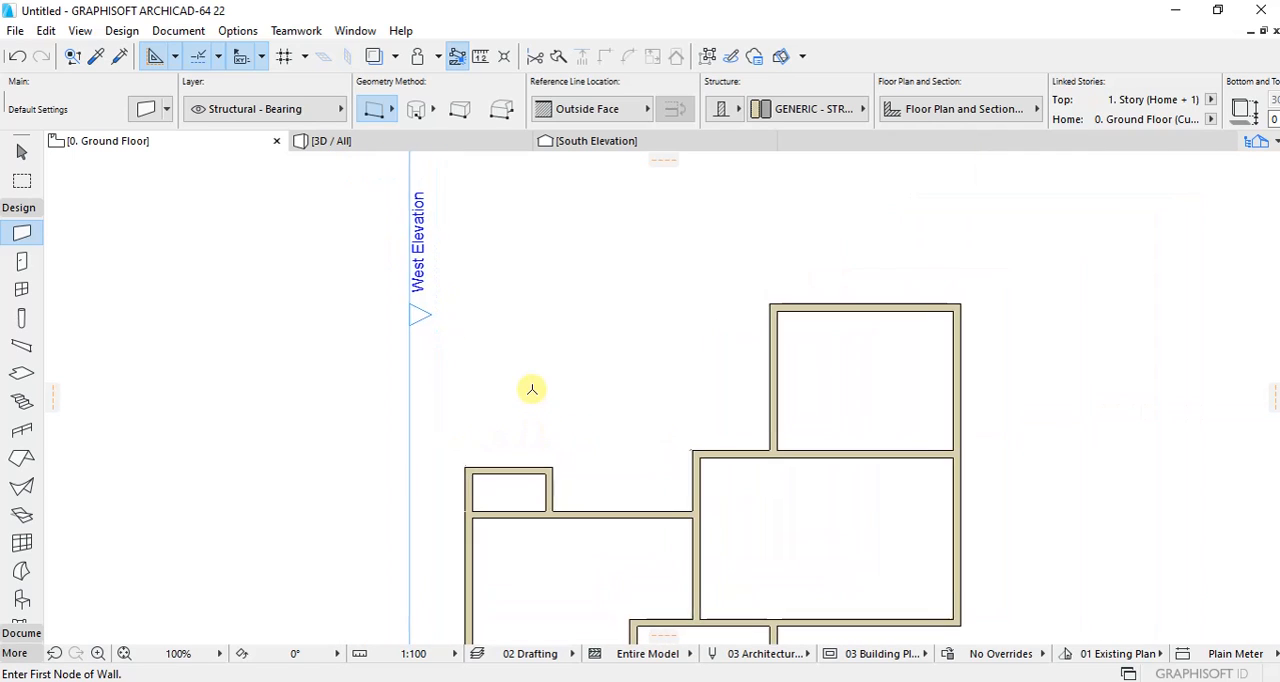
scroll(588, 442, up, 4)
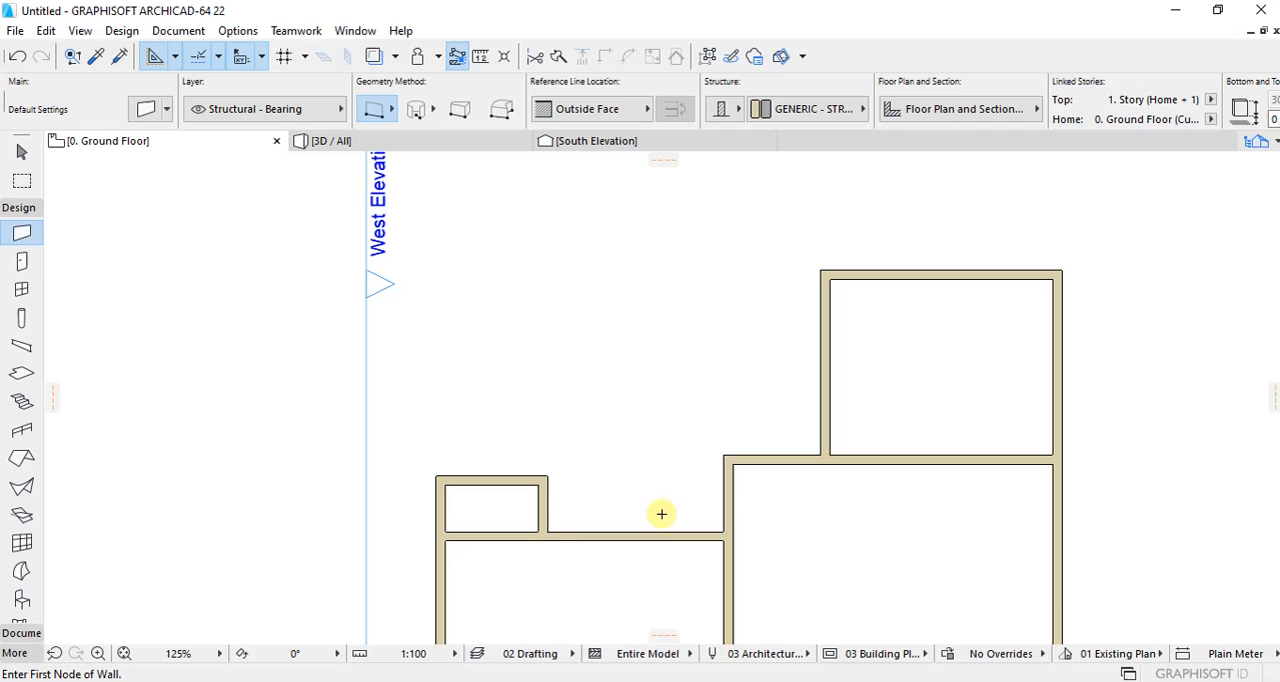
click(543, 505)
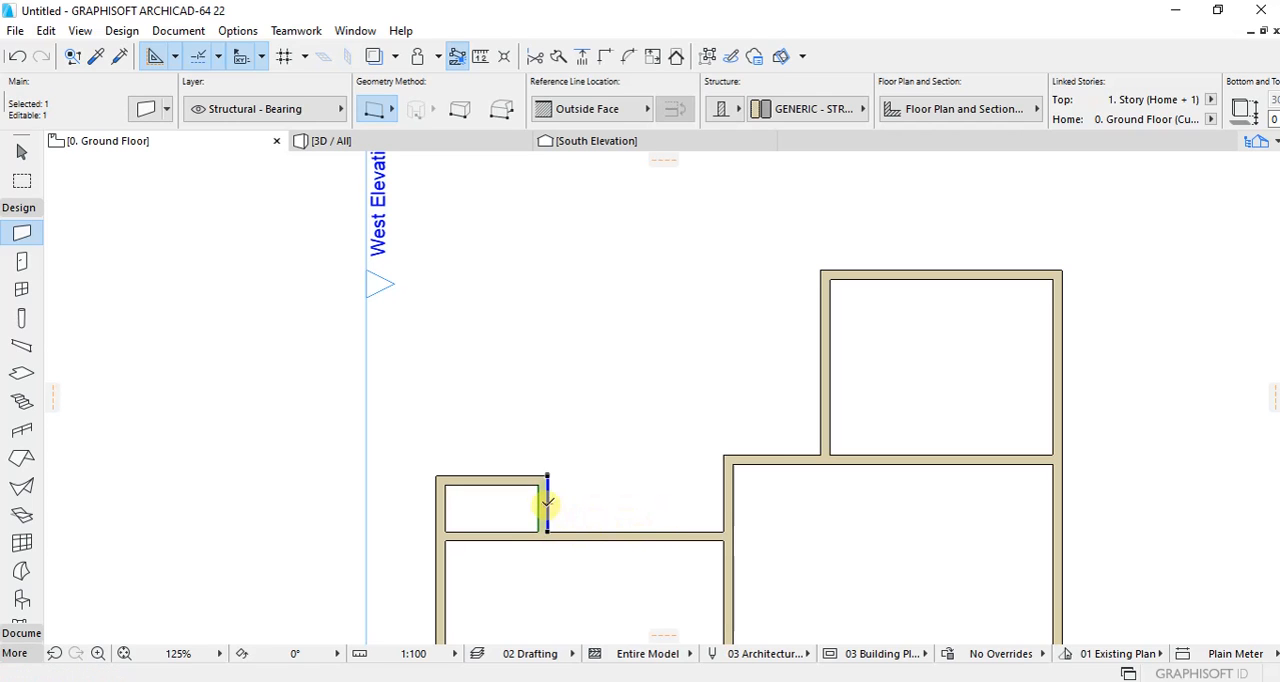
right_click(590, 432)
mouse_move(697, 438)
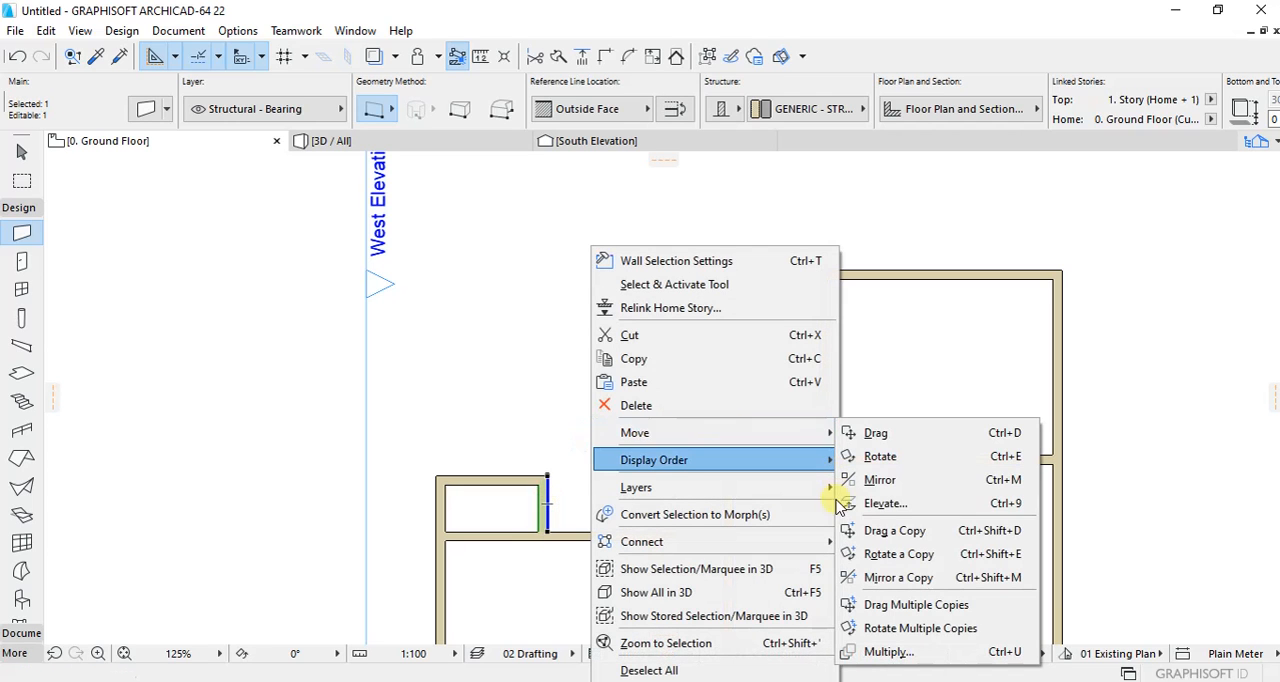
click(899, 526)
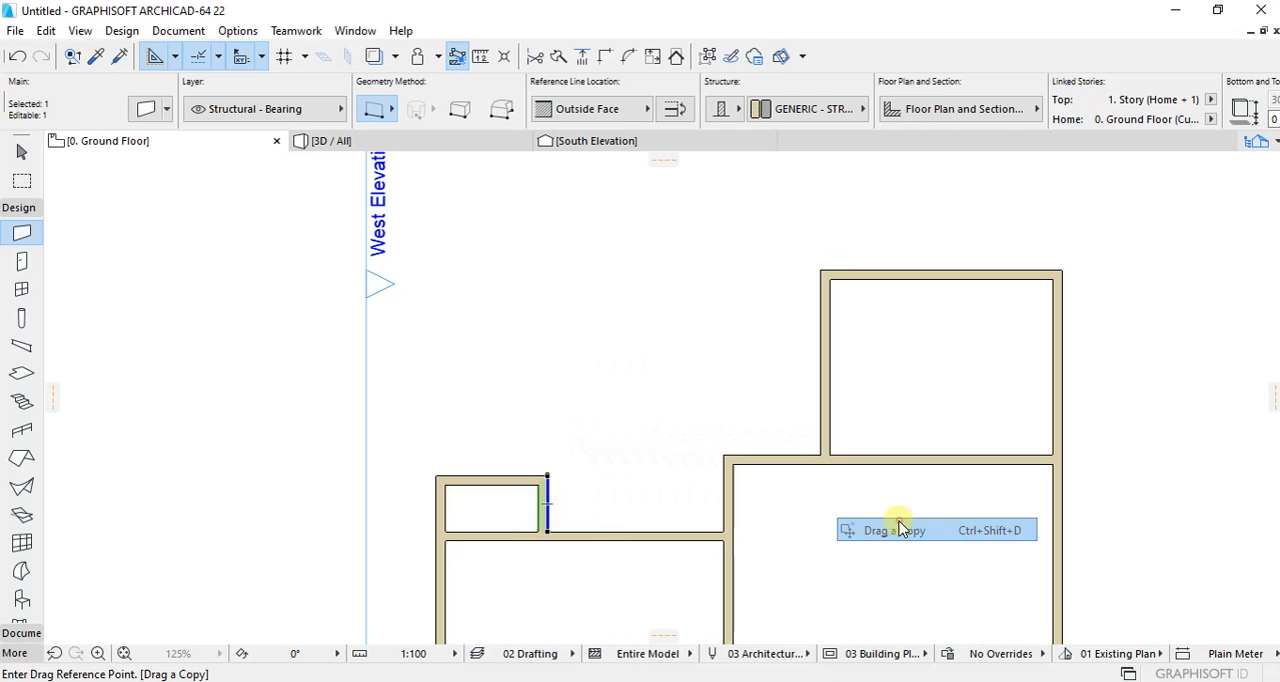
click(540, 529)
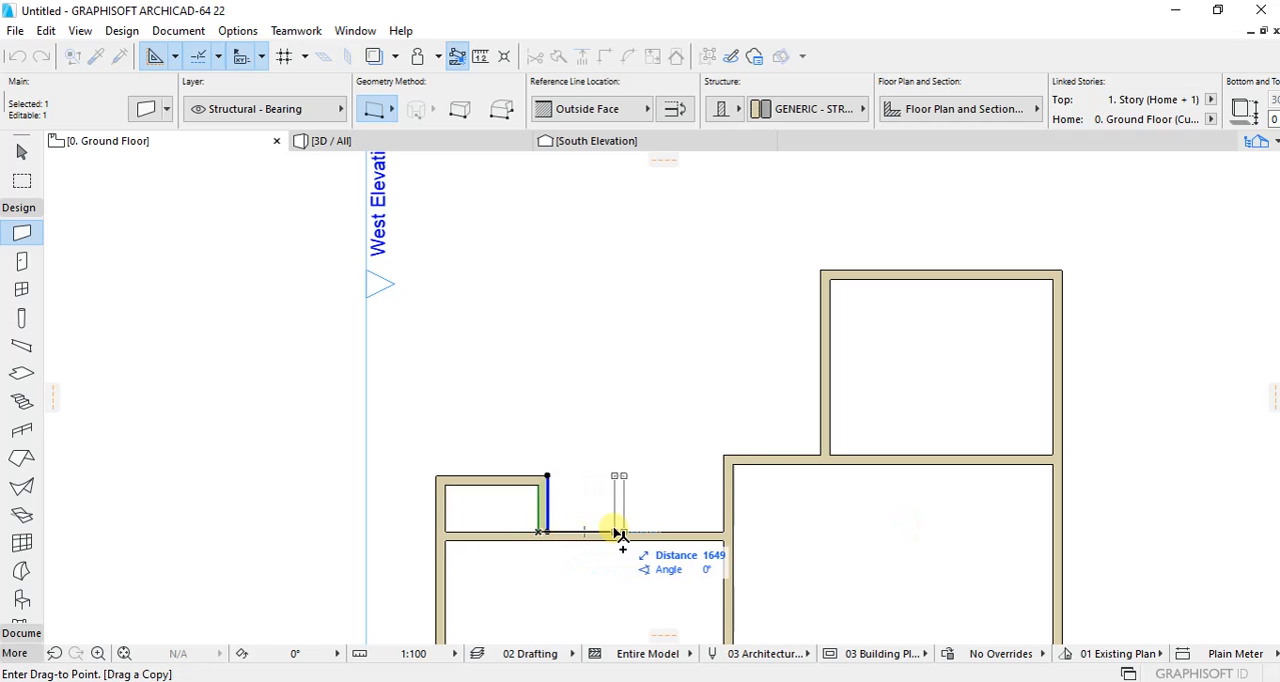
text(1)
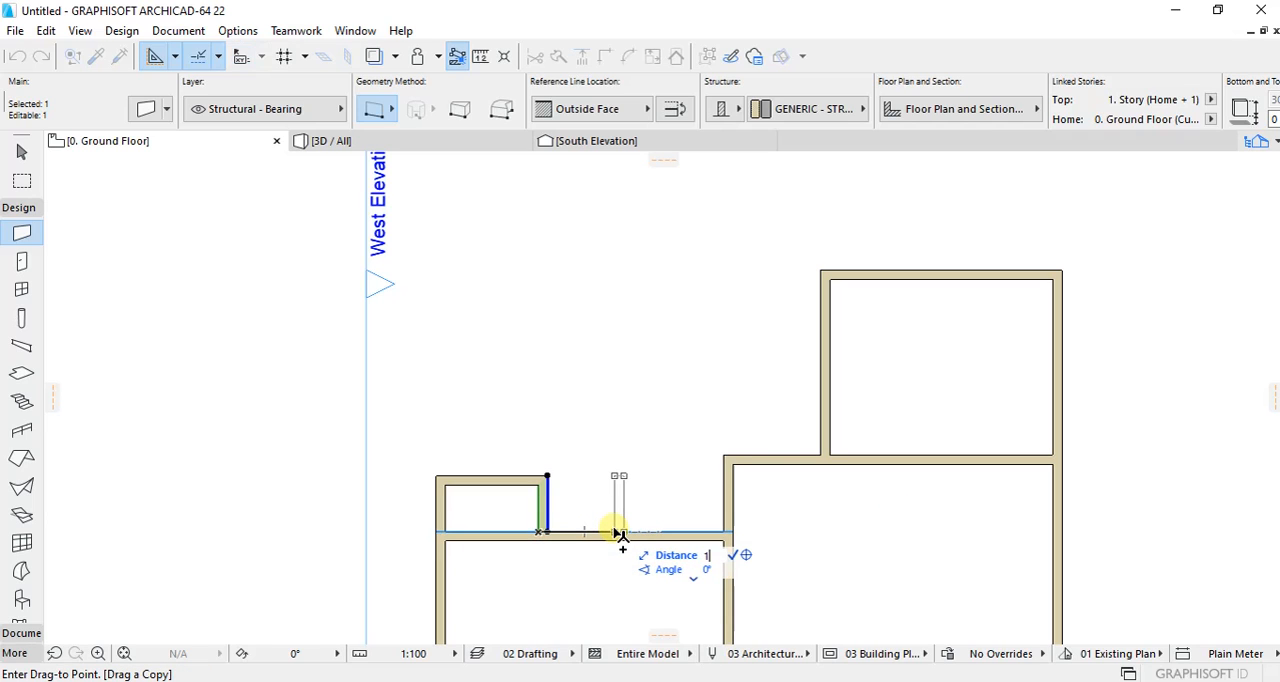
text(900)
key(Return)
click(610, 457)
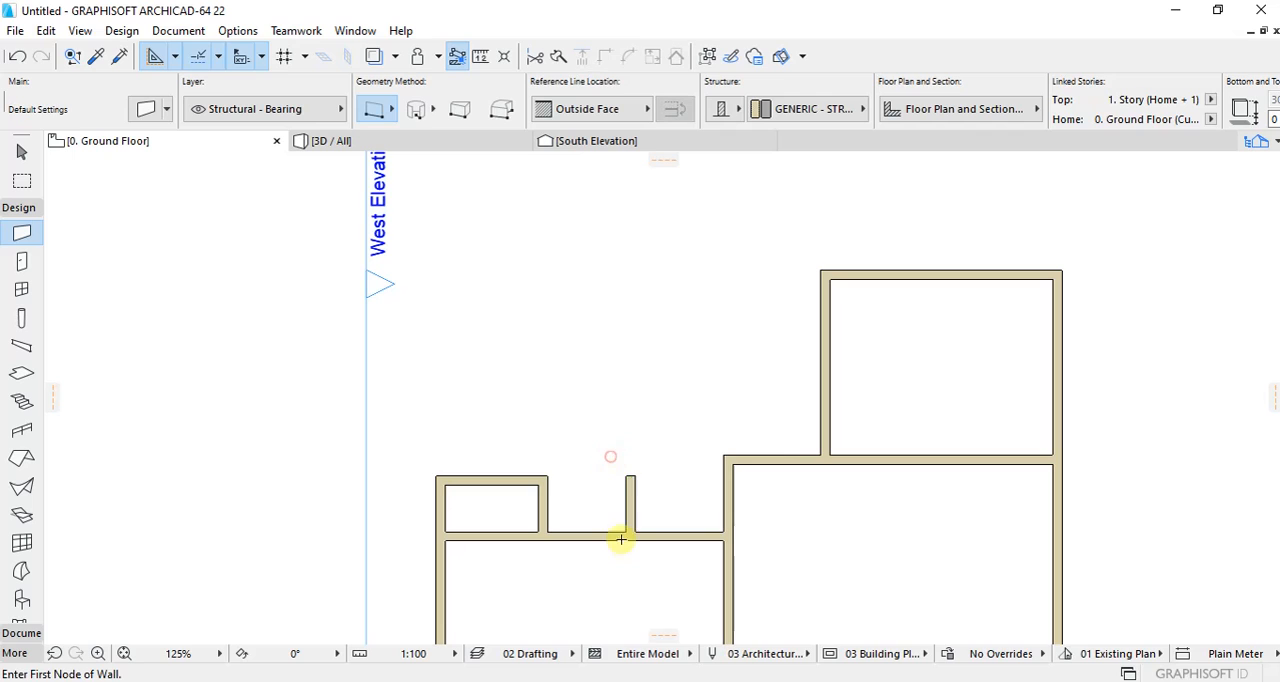
Step: Stretch the north end of the copied wall northward to give it a length of 2500 mm
scroll(624, 548, down, 3)
scroll(607, 481, up, 6)
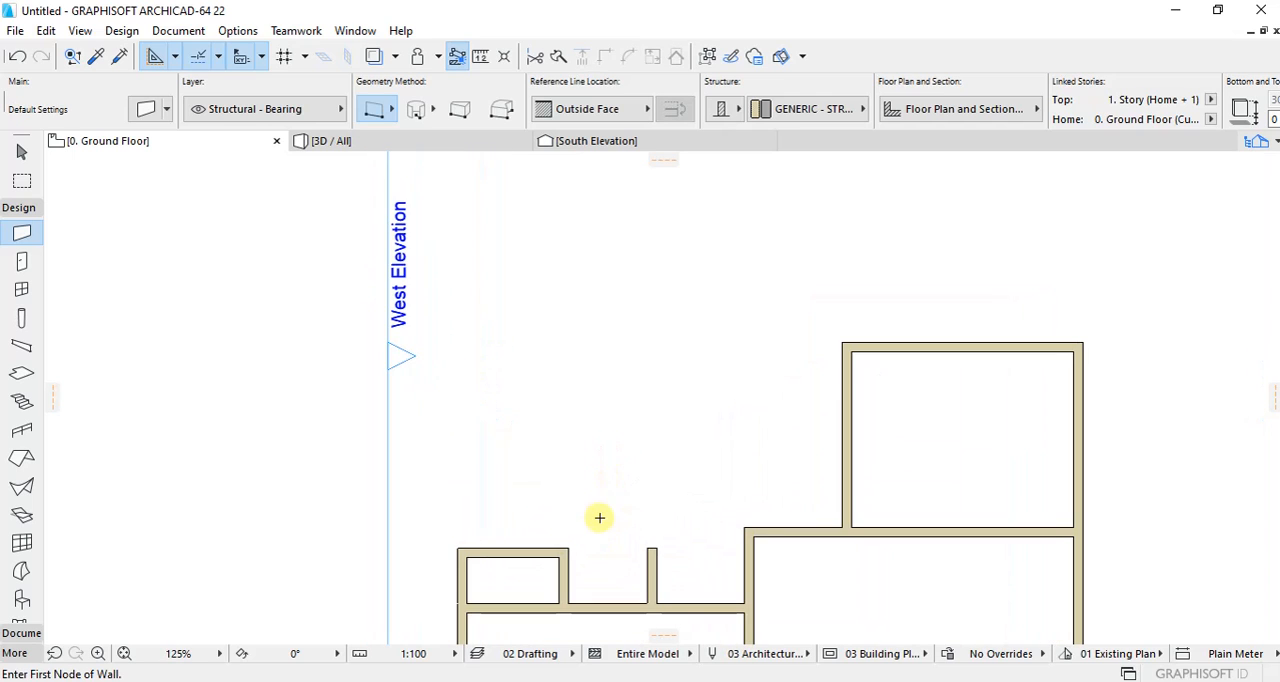
shift+click(658, 563)
click(658, 561)
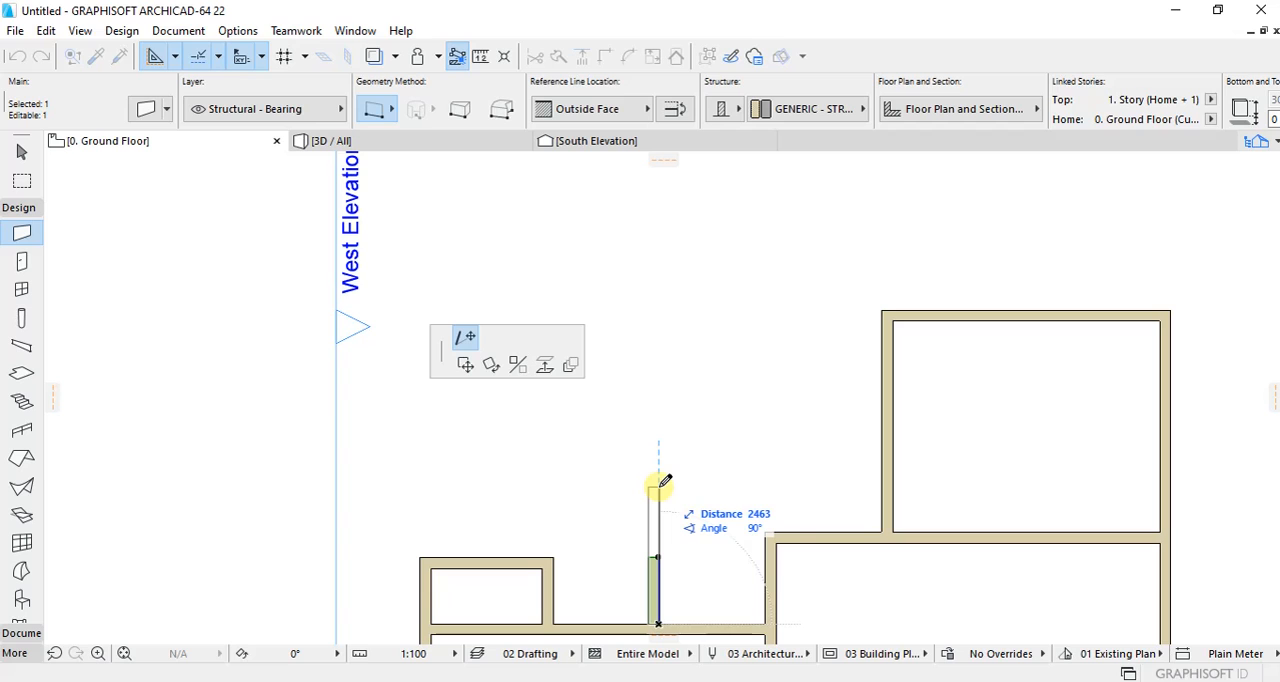
text(25)
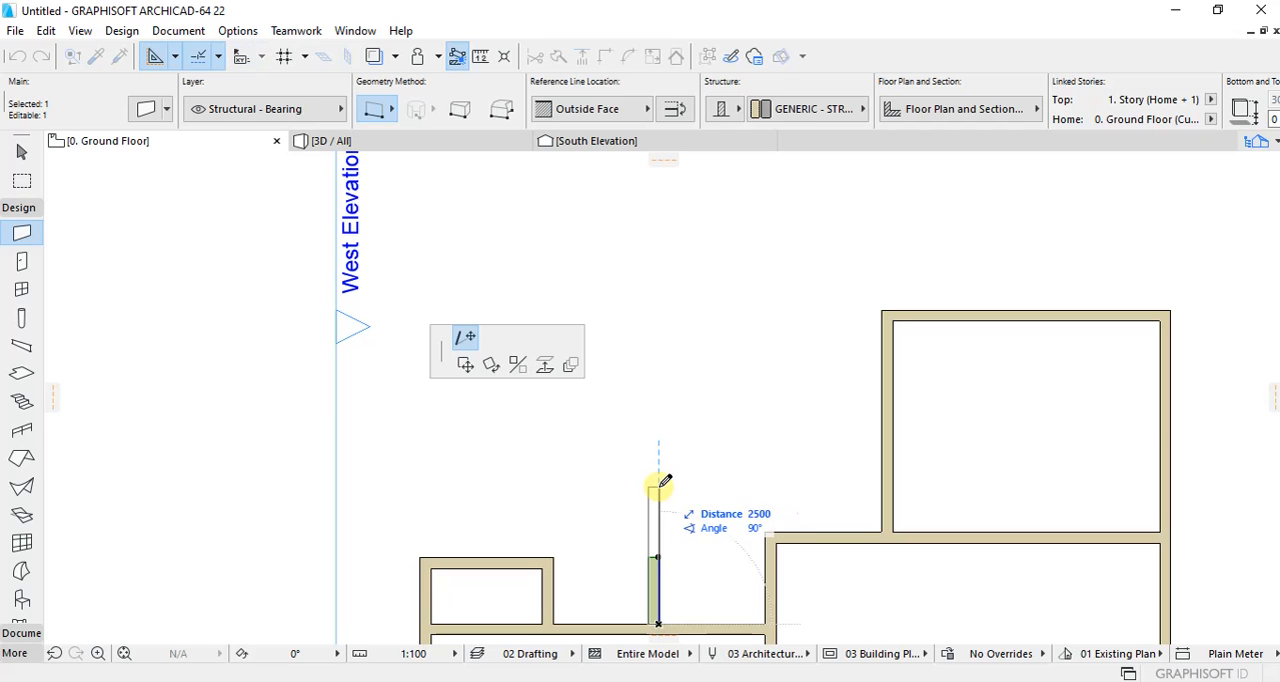
text(00)
key(Return)
Step: Stretch the small northwest room's east wall northward to a length of 2300 mm
scroll(590, 510, down, 2)
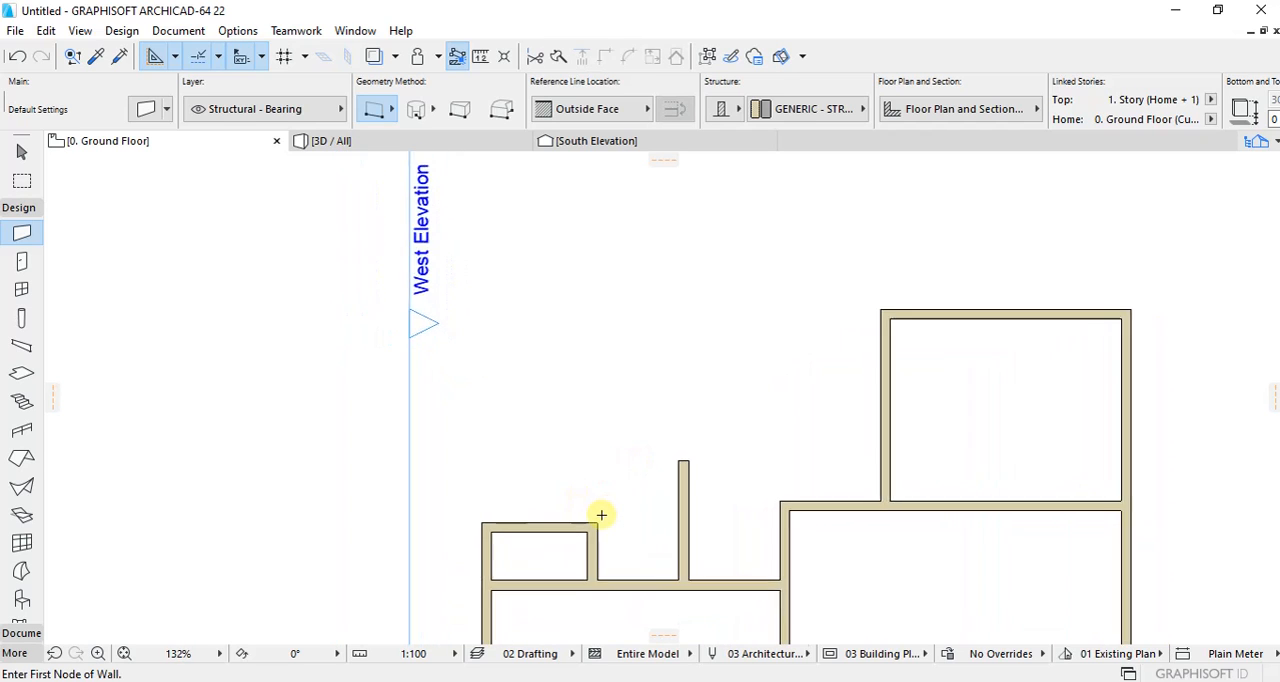
scroll(601, 515, up, 2)
shift+click(591, 548)
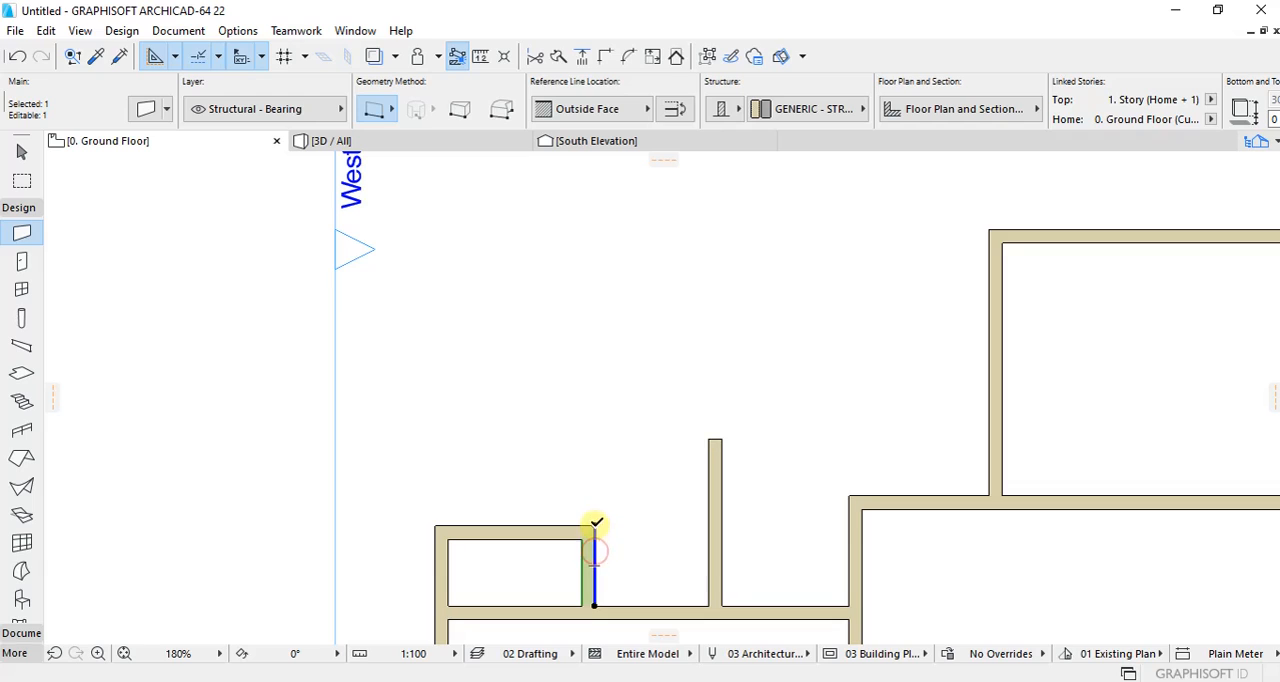
click(596, 522)
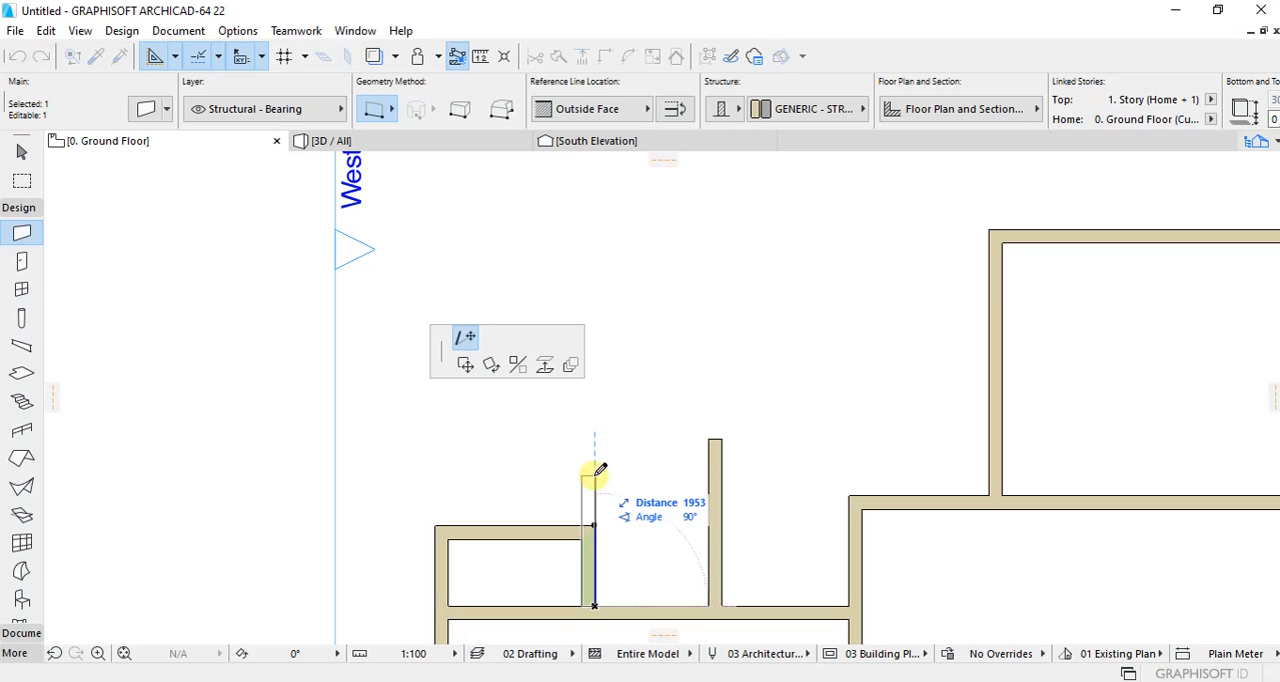
text(2300)
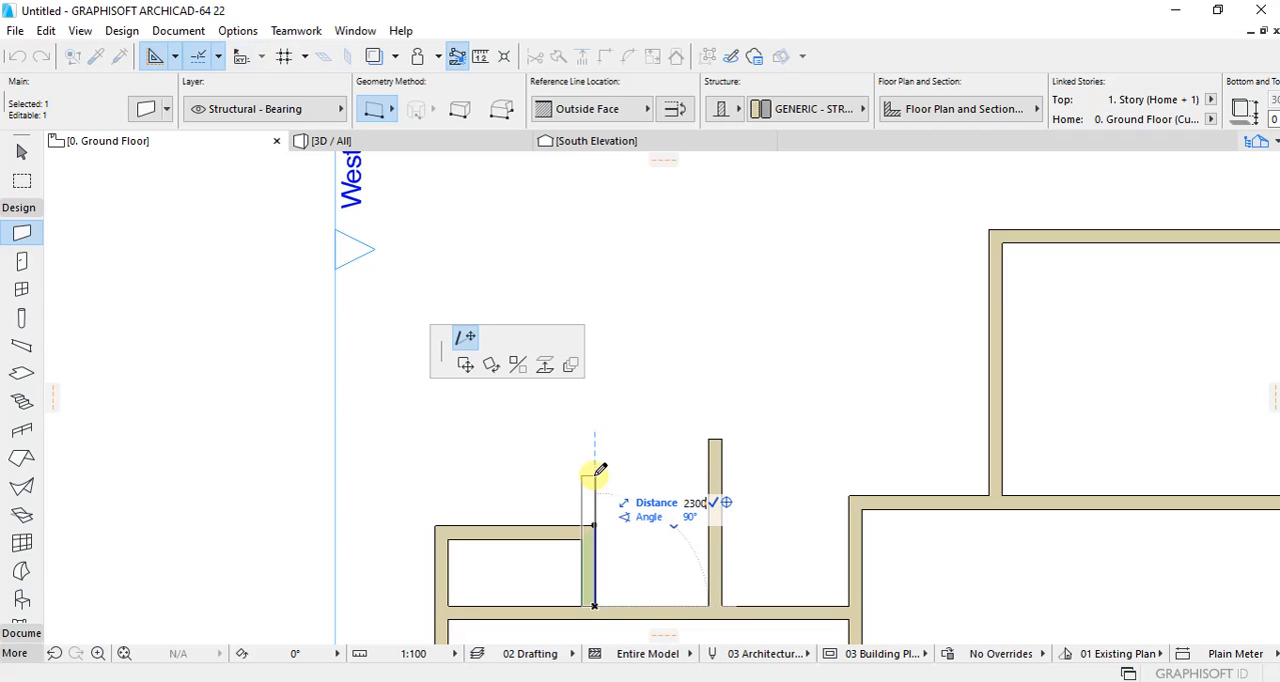
key(Return)
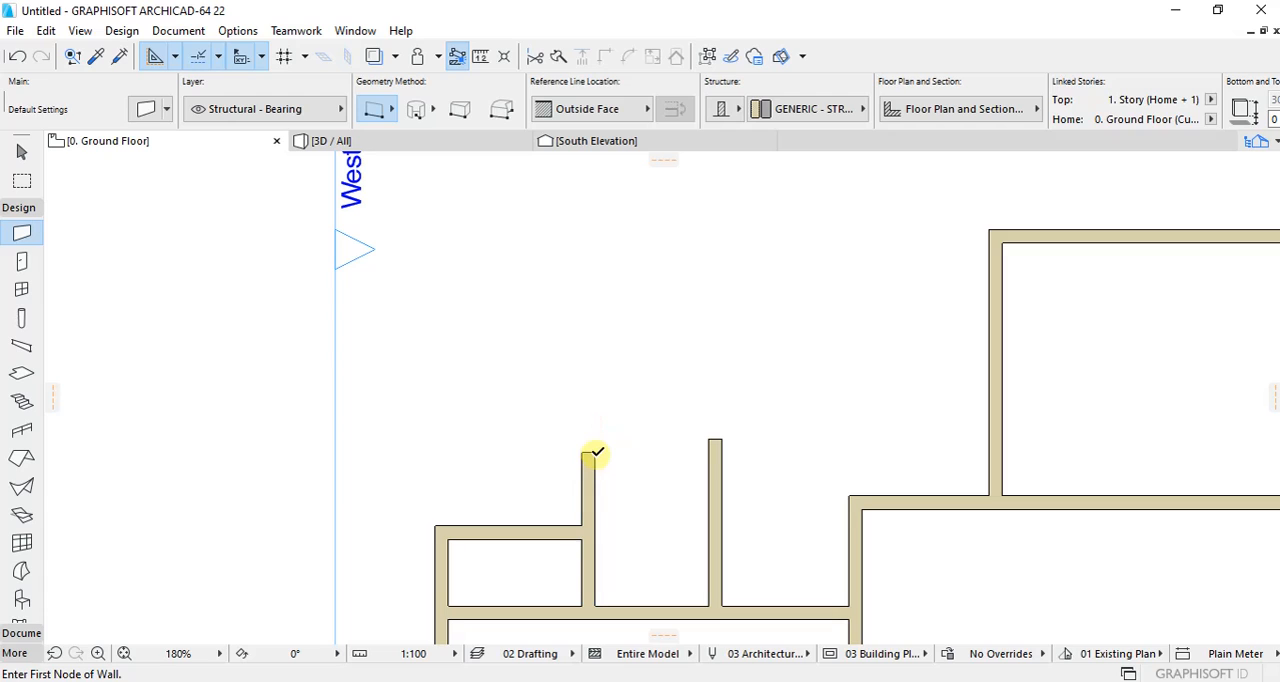
Step: Draw a horizontal wall running west from the lengthened wall's north end and join it to the small room's west wall at a corner
click(594, 452)
click(476, 453)
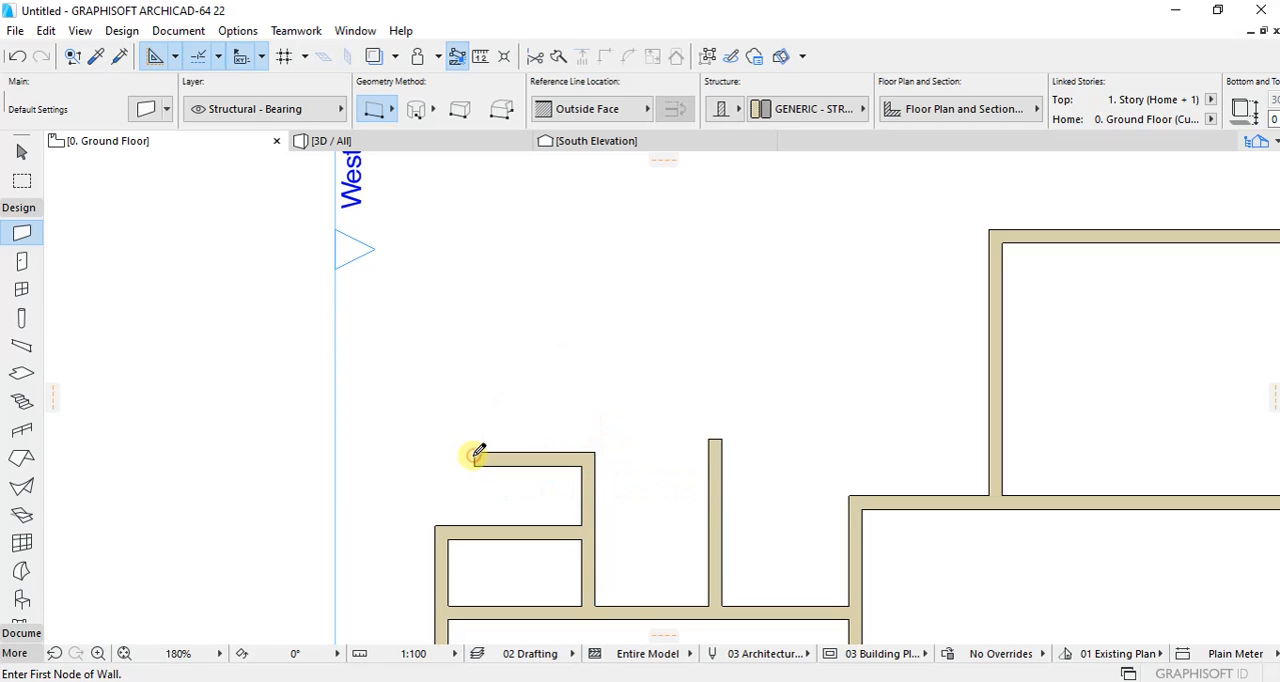
shift+click(480, 458)
shift+click(441, 560)
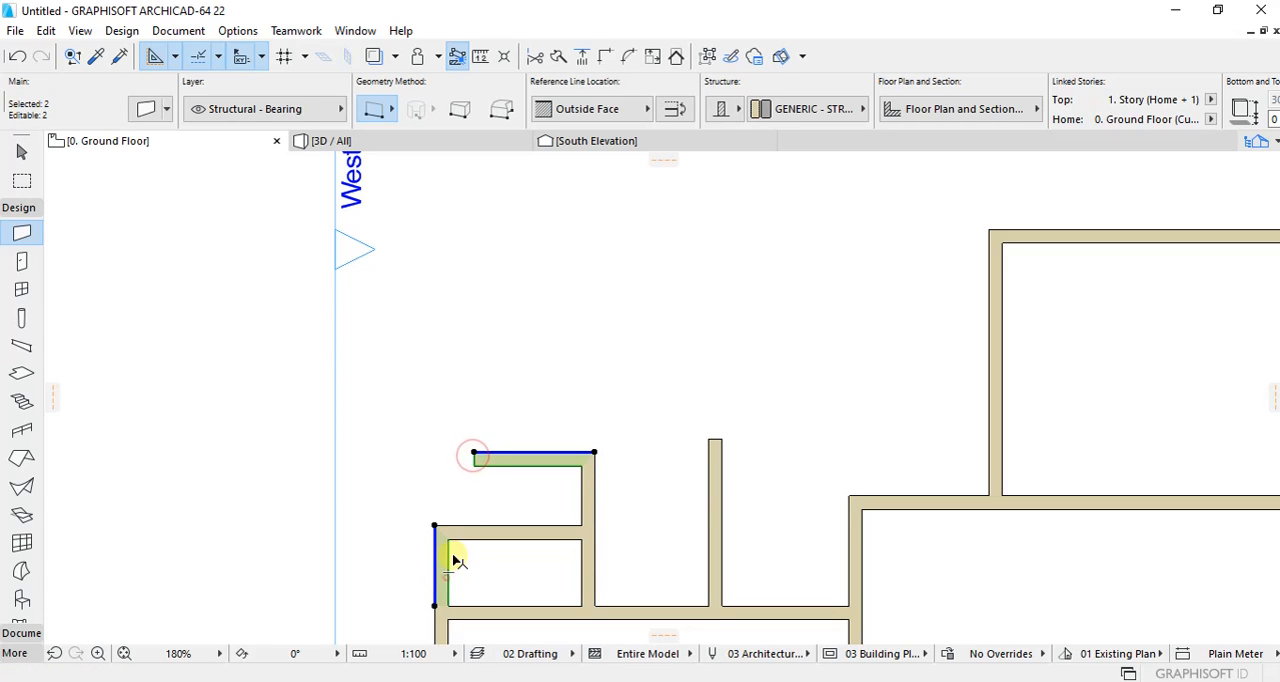
click(601, 59)
click(592, 303)
Step: Extend the new north wall east to meet the 2500 mm wall at a corner, enclosing the eastern small room
shift+click(563, 466)
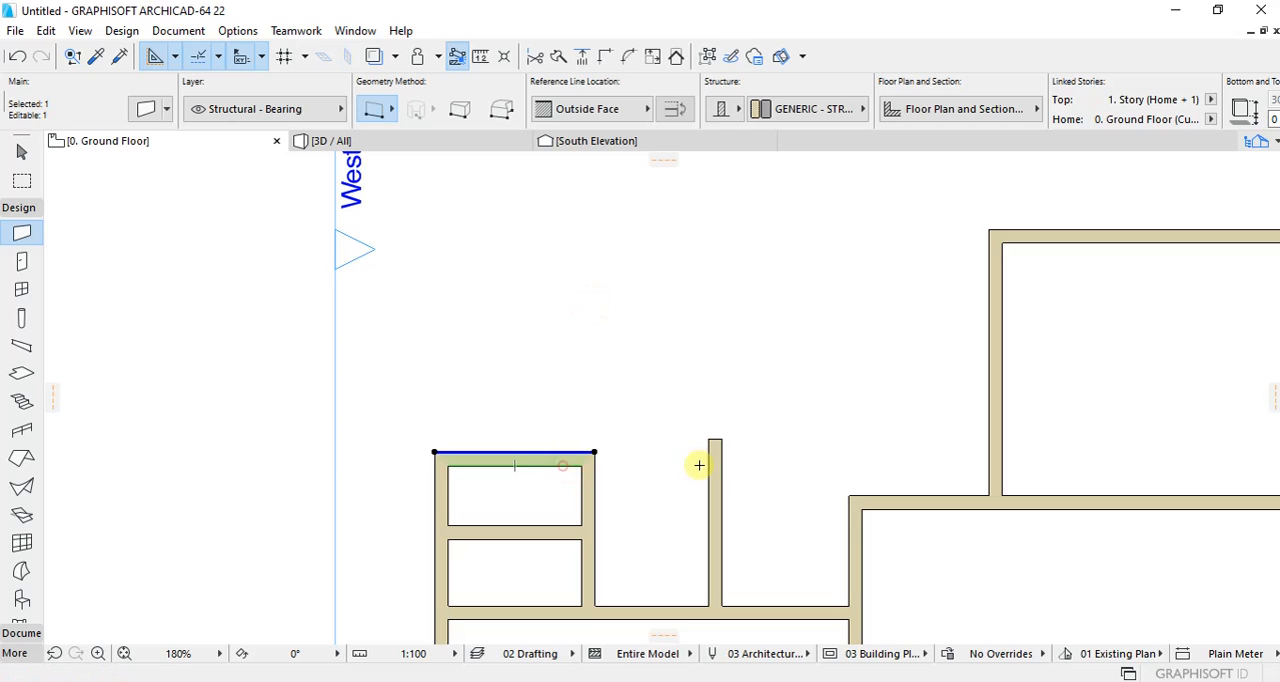
shift+click(714, 453)
click(603, 57)
click(621, 308)
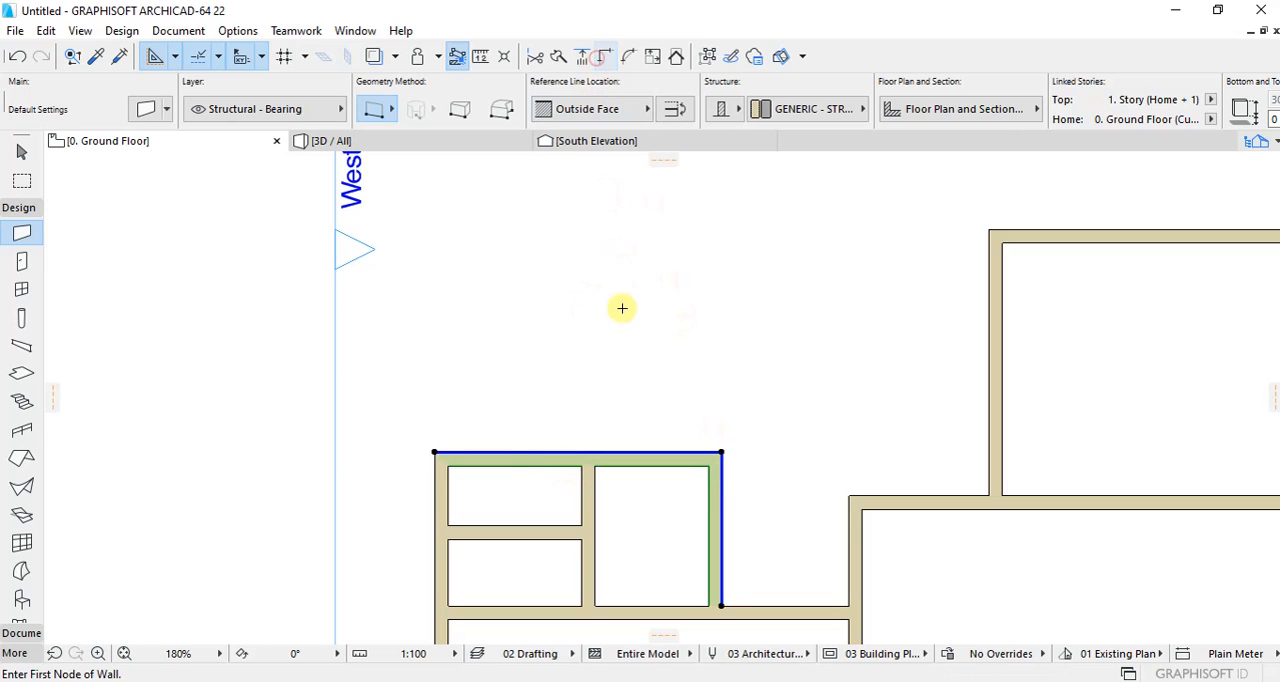
Step: Check the clear north-south depth of the two stacked small rooms with the Wall tool
click(581, 525)
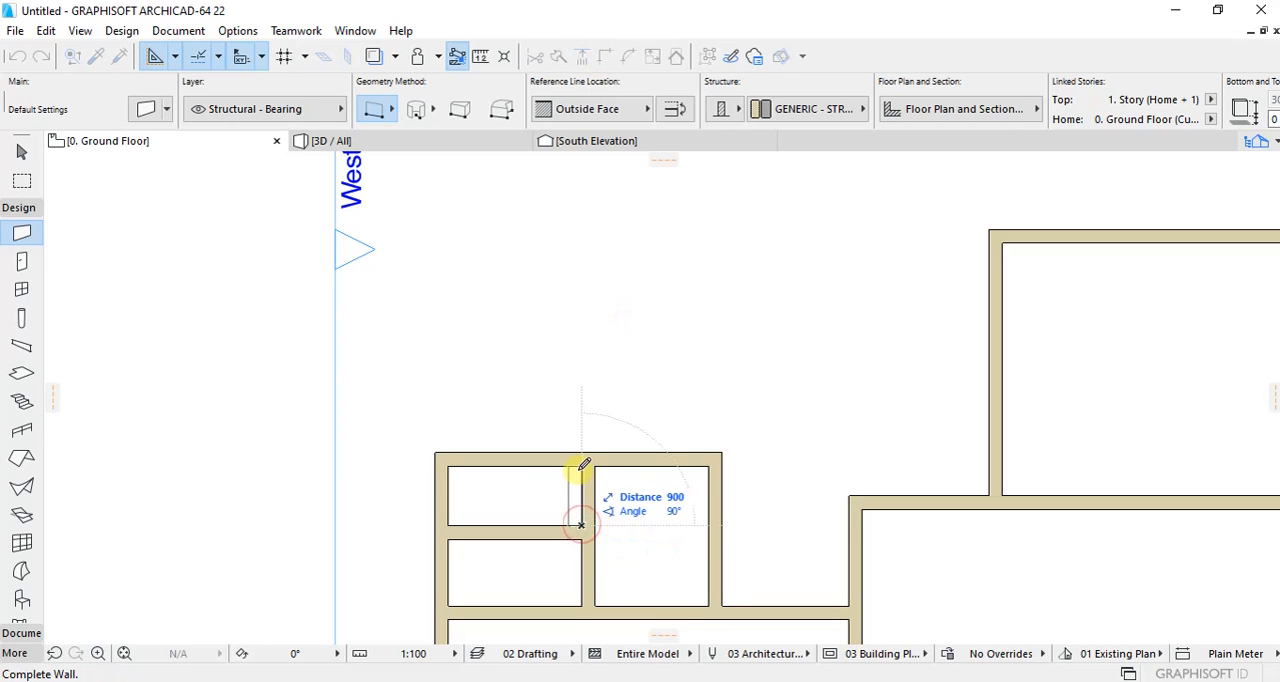
click(580, 456)
scroll(606, 421, down, 3)
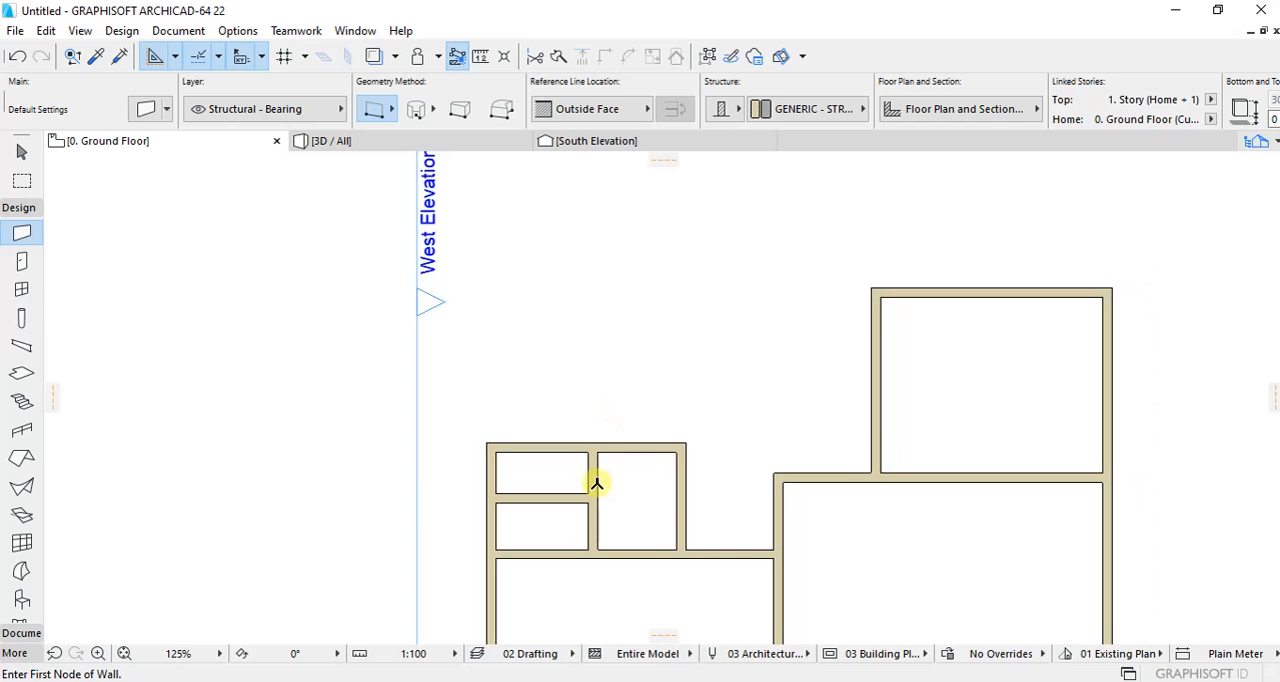
scroll(612, 500, up, 2)
click(574, 571)
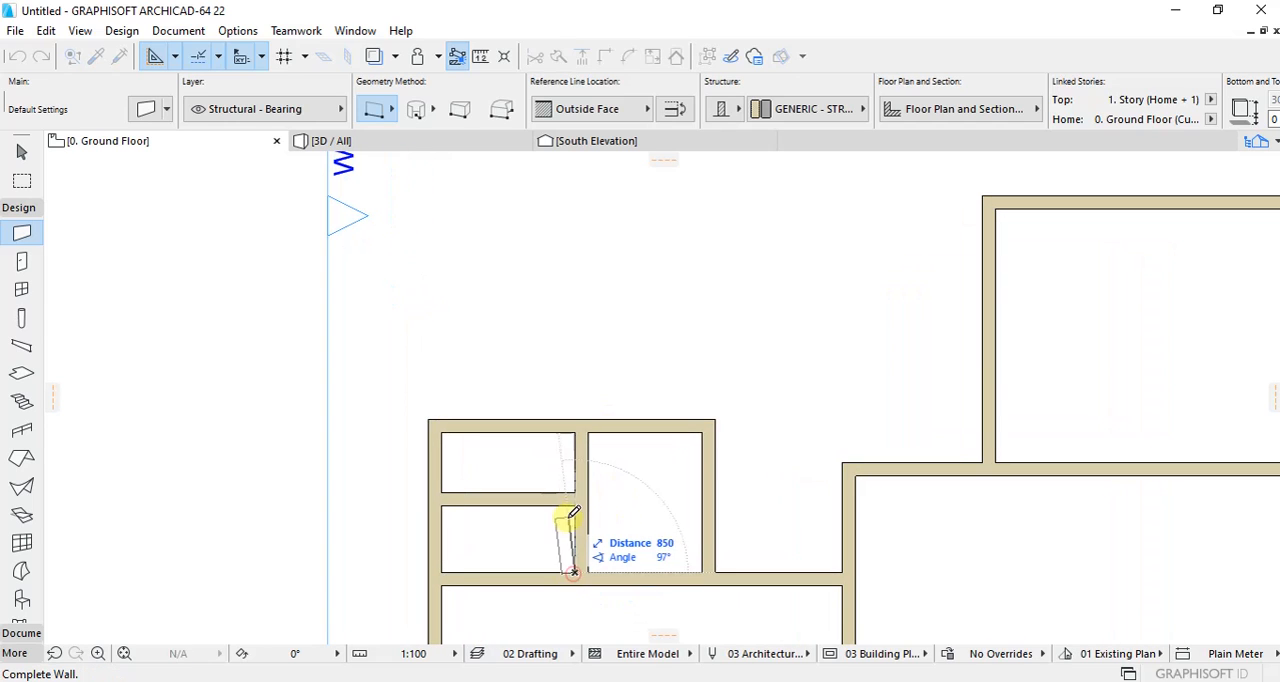
click(575, 502)
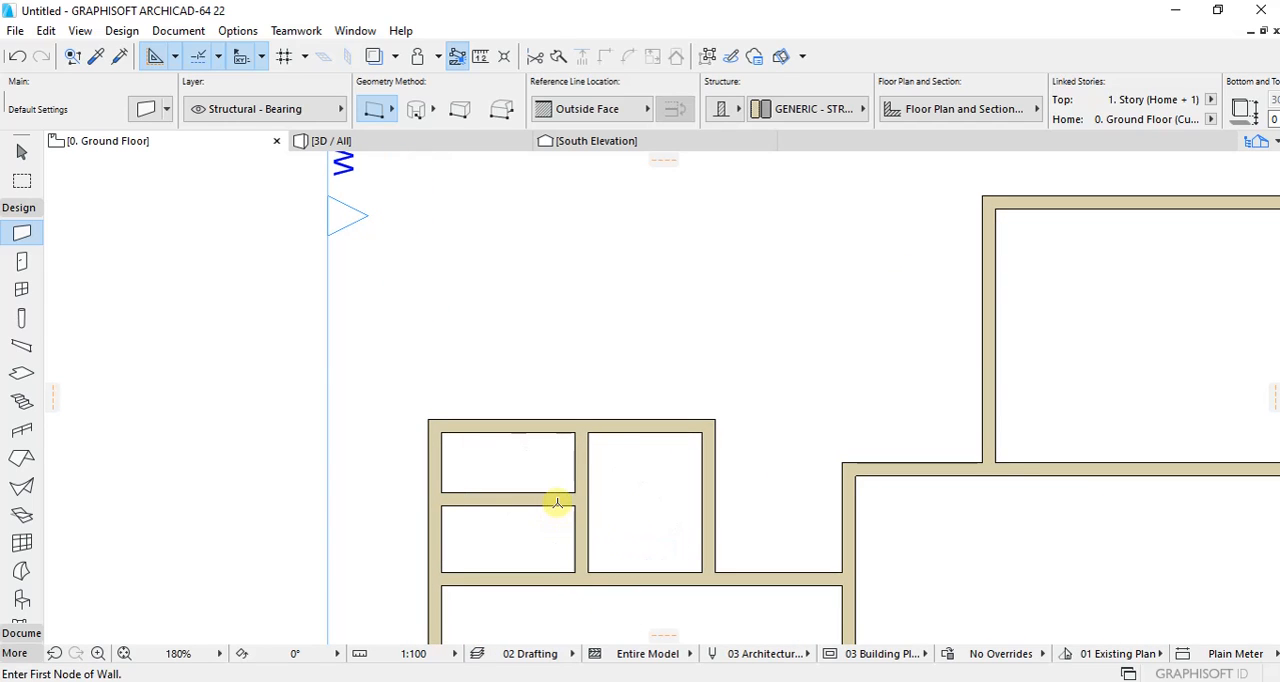
Step: Move the small rooms' dividing wall, middle vertical wall, north wall and west wall north together by one wall thickness
shift+click(557, 500)
shift+click(587, 462)
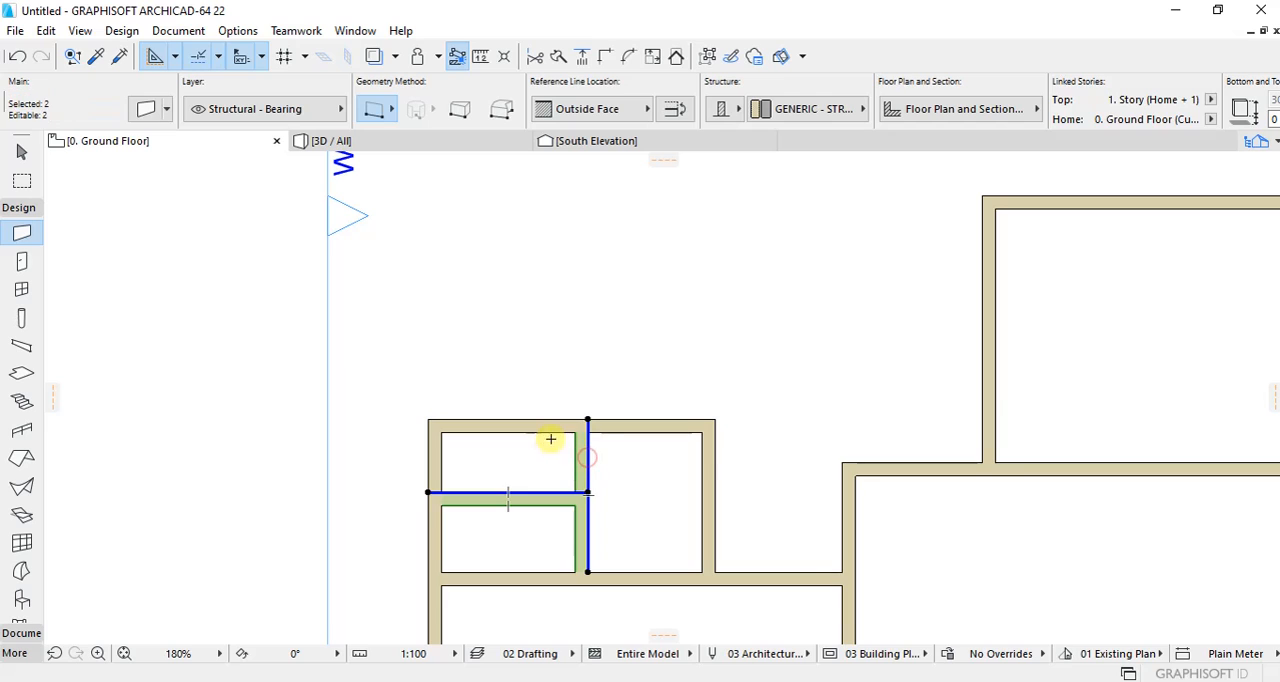
shift+click(546, 430)
shift+click(441, 452)
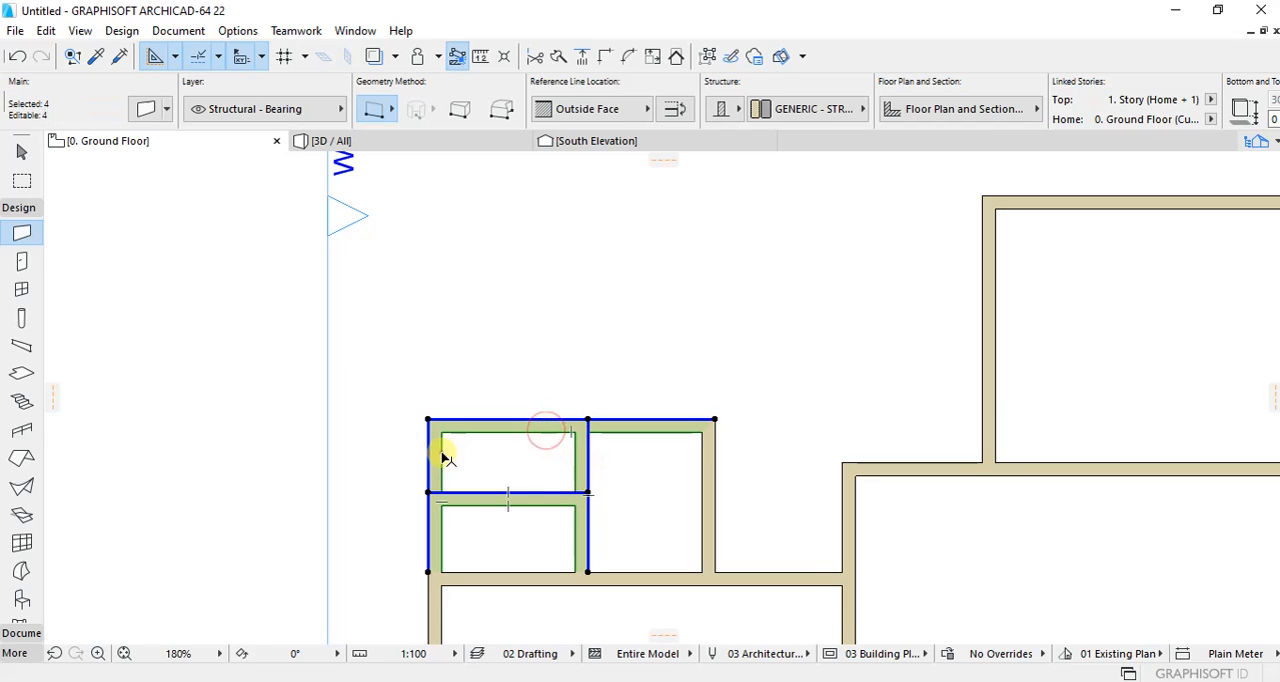
click(441, 506)
click(441, 494)
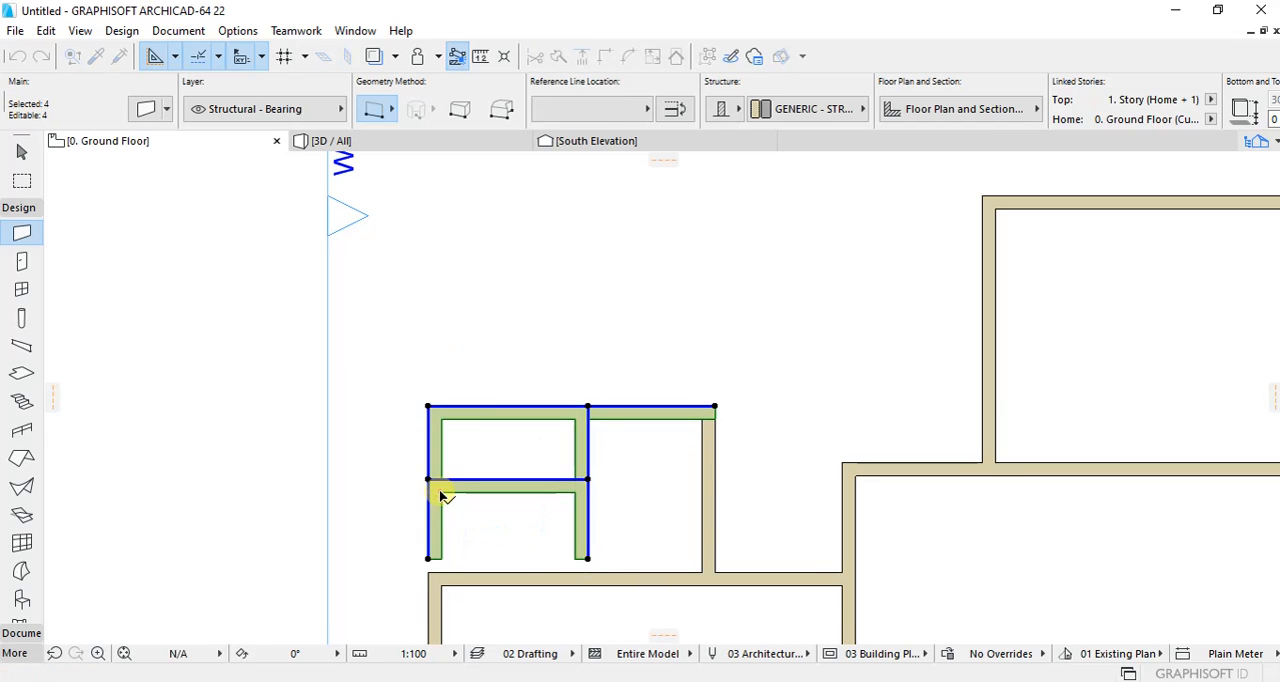
click(498, 366)
Step: Rejoin the moved west wall to the west room's north wall, and the moved north wall to the eastern small room's east wall
shift+click(443, 516)
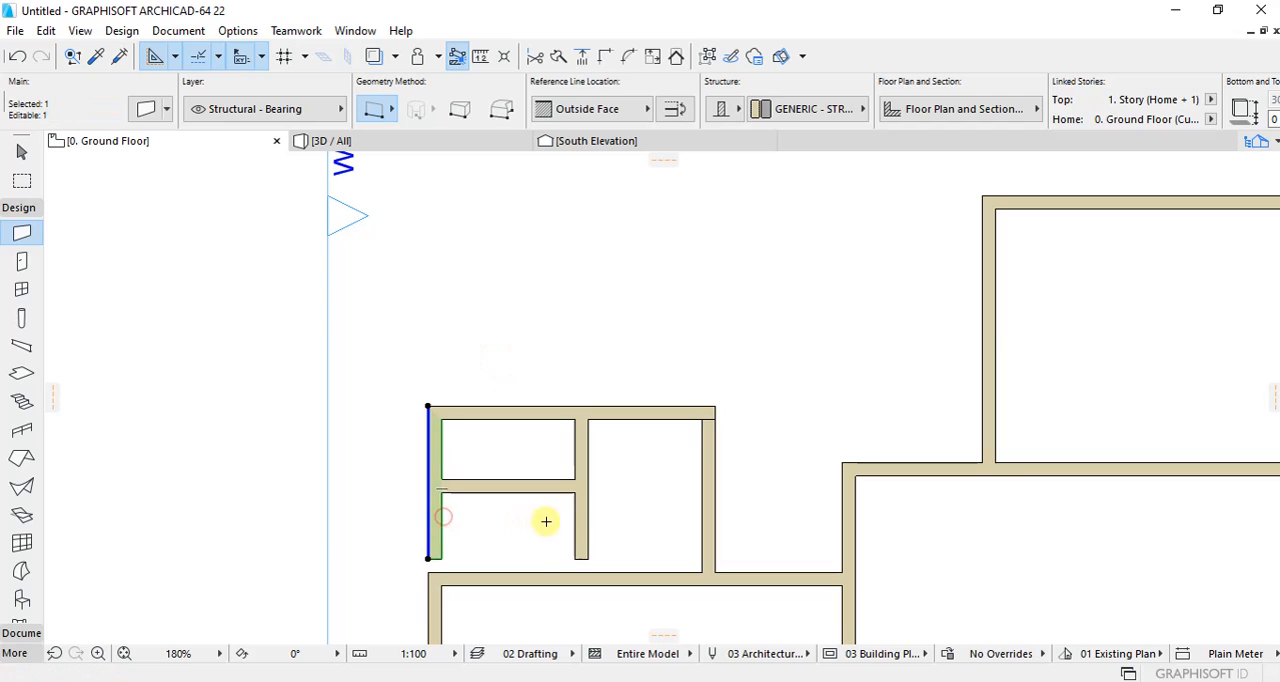
shift+click(538, 569)
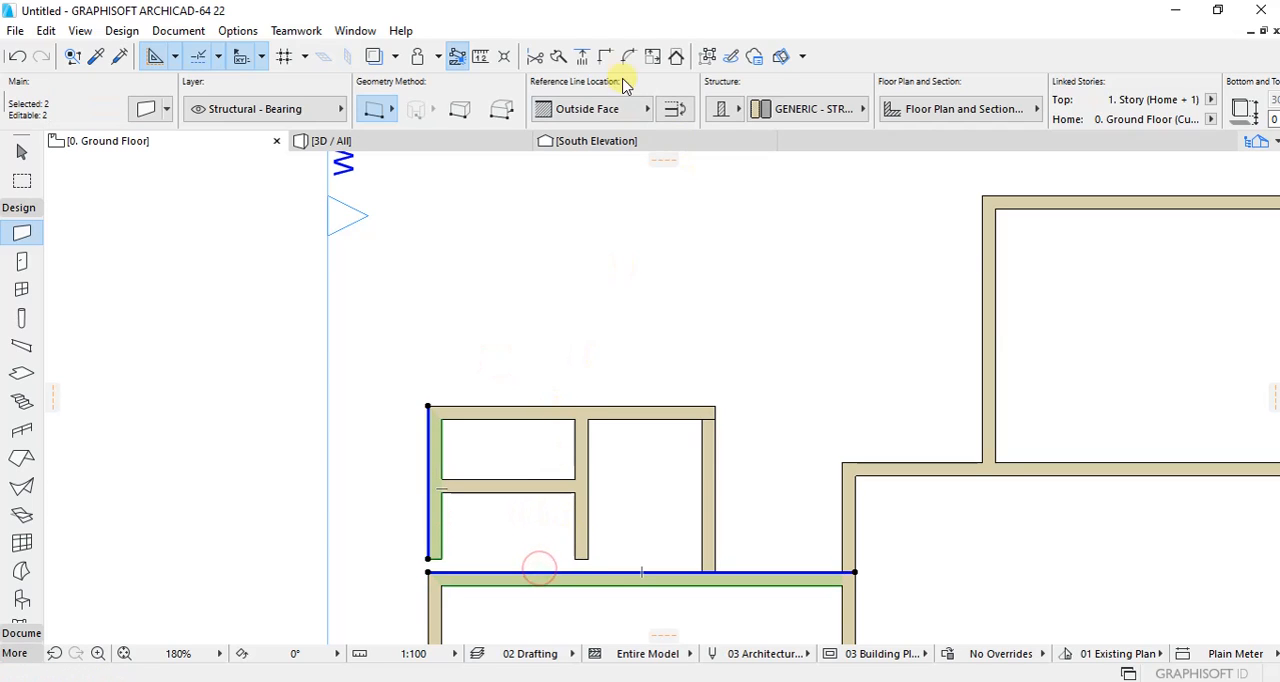
click(622, 330)
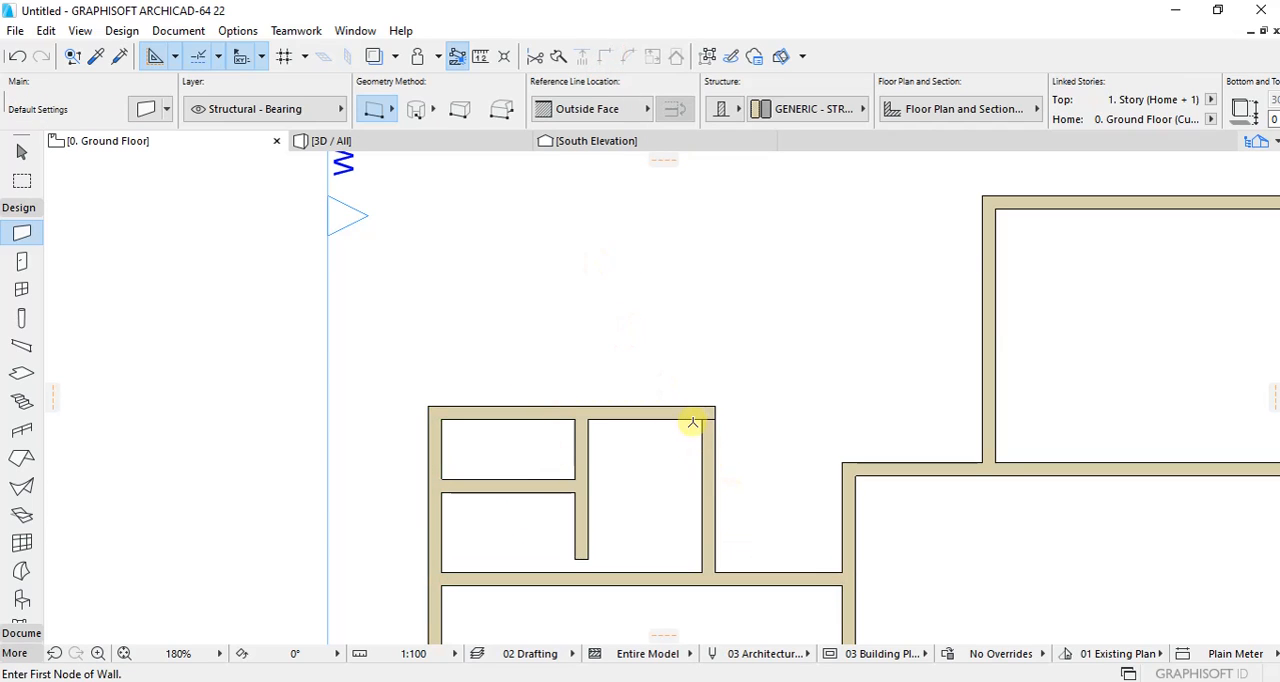
shift+click(693, 420)
shift+click(704, 432)
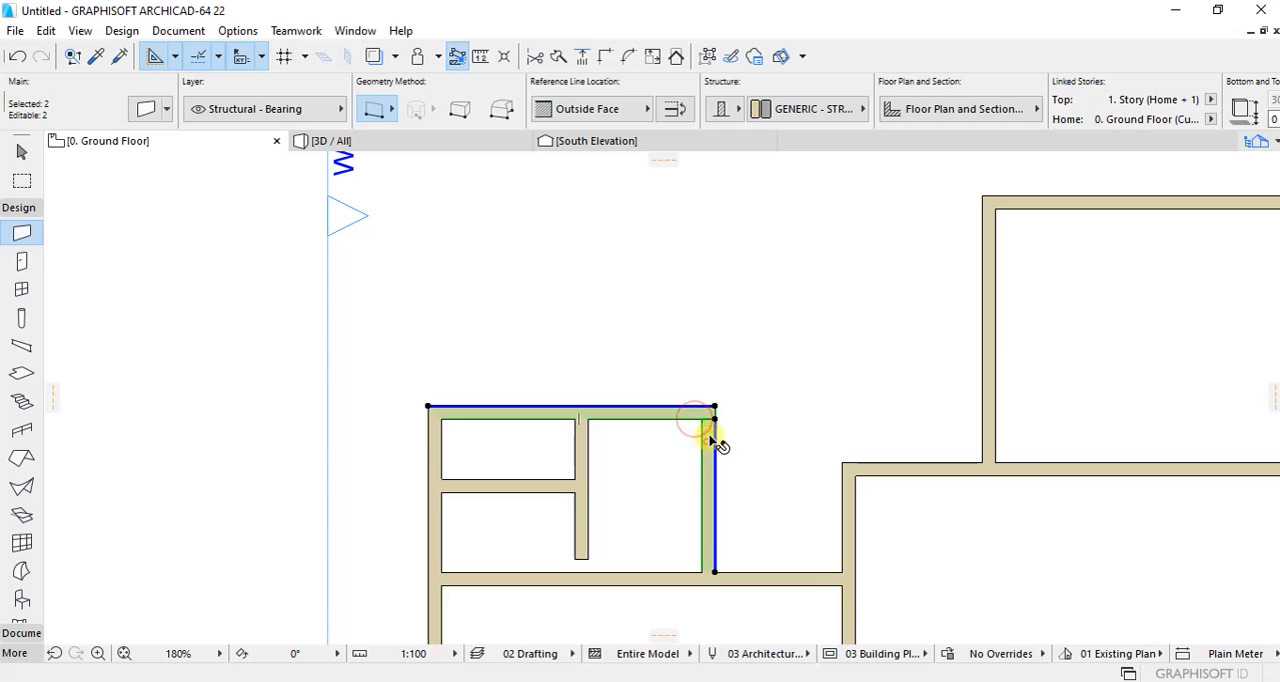
click(604, 58)
click(622, 270)
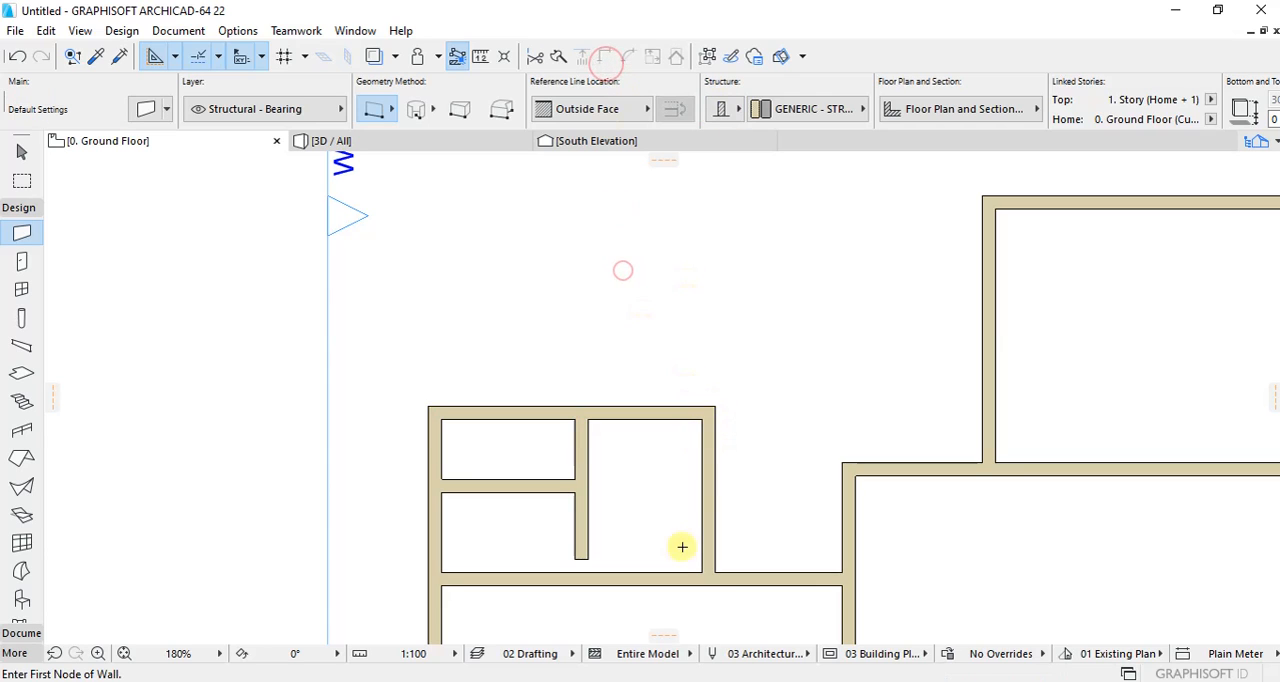
Step: Stretch the middle vertical wall's south end down to the west room's north wall
click(590, 456)
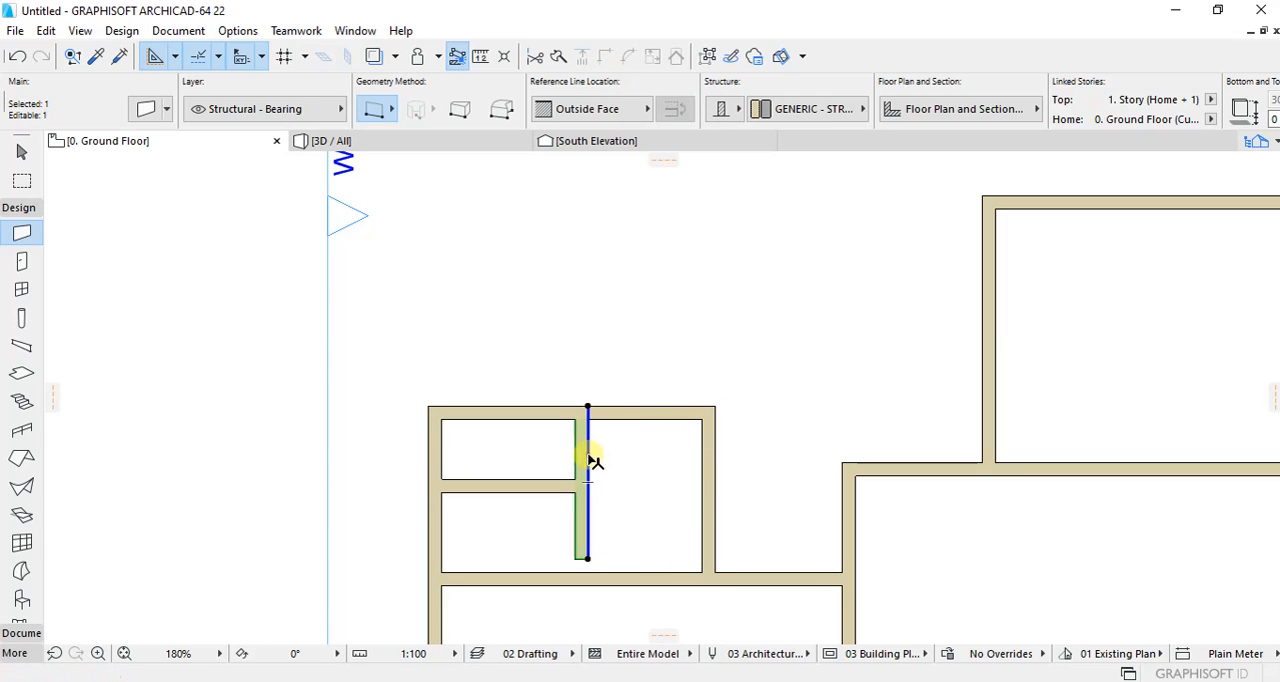
click(590, 555)
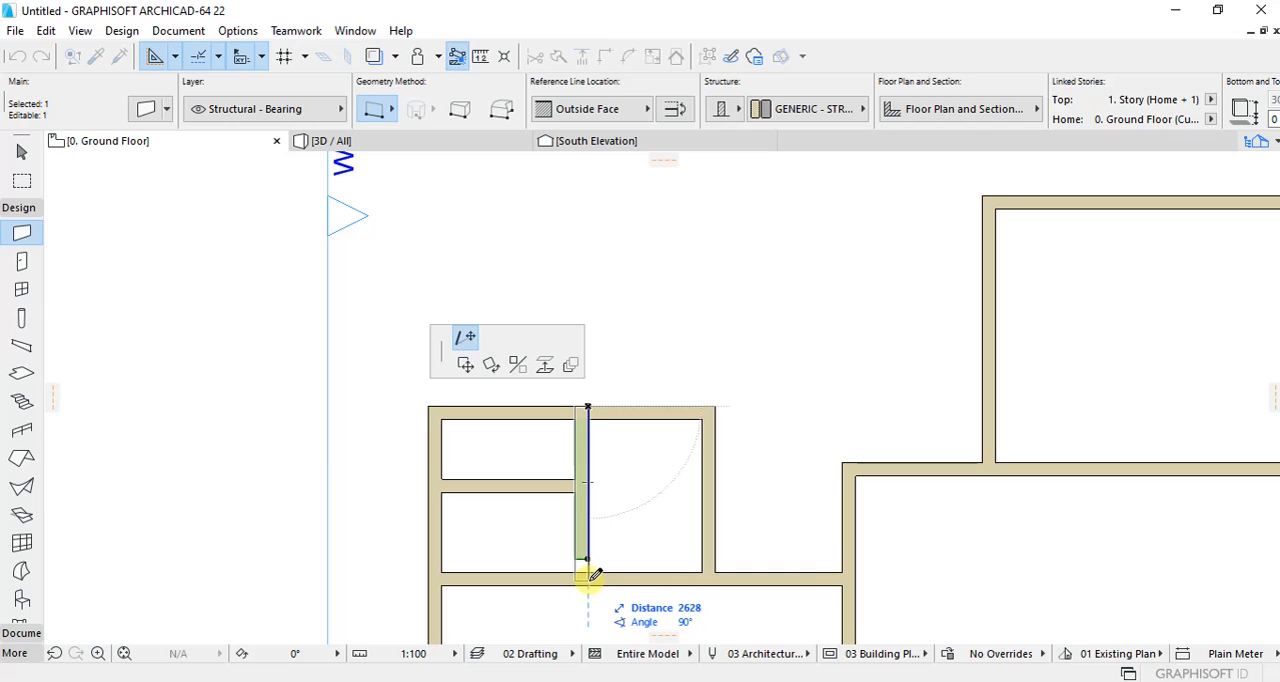
click(590, 578)
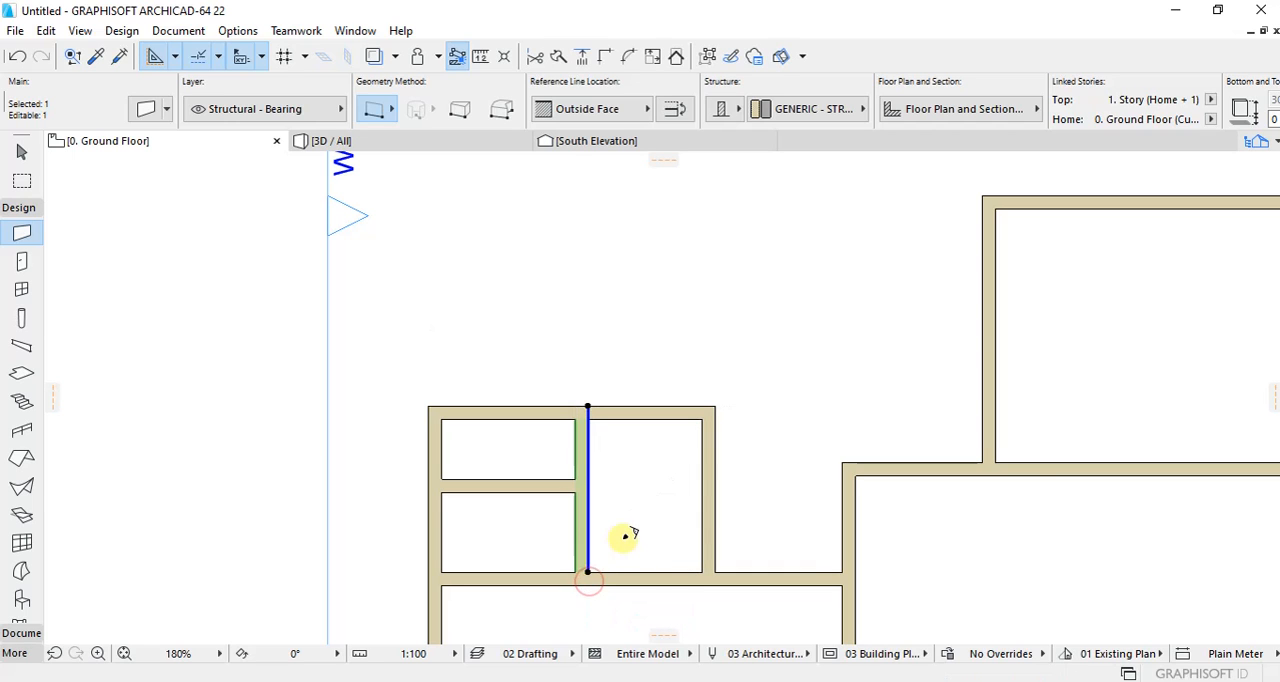
Step: Draw a 3700 mm wall north from the northeast outer corner of the three small northwest rooms
click(622, 537)
scroll(655, 402, down, 5)
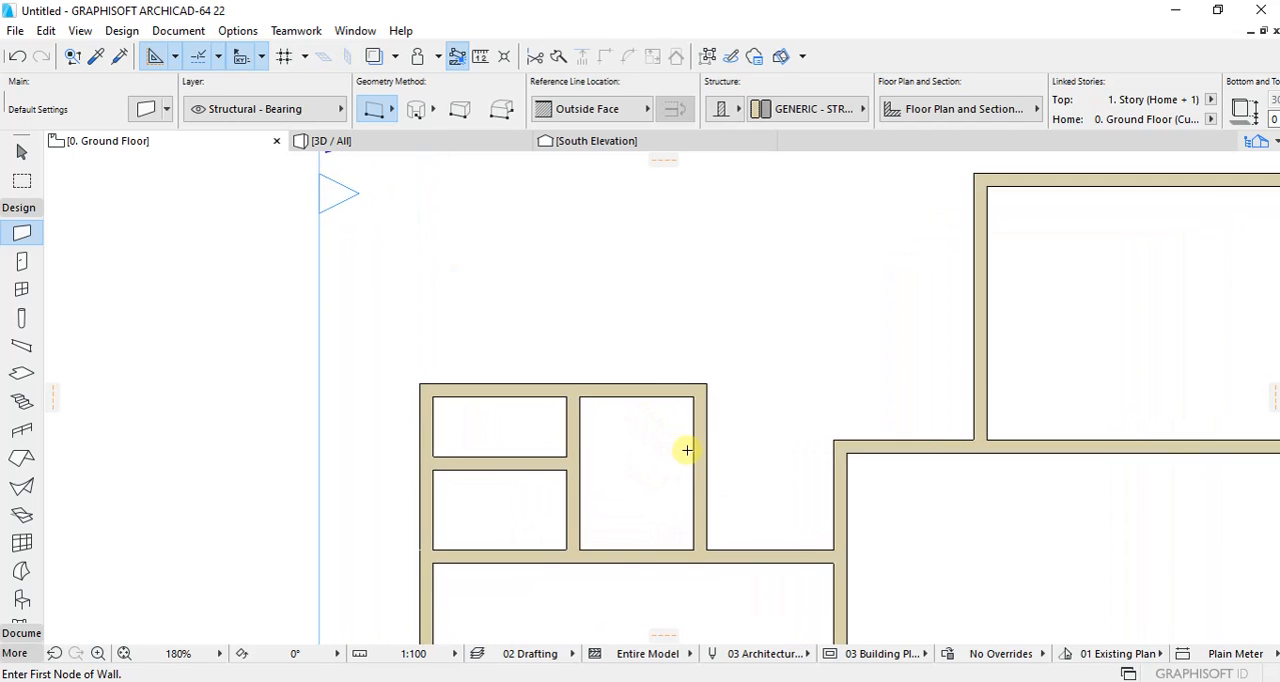
scroll(752, 311, up, 3)
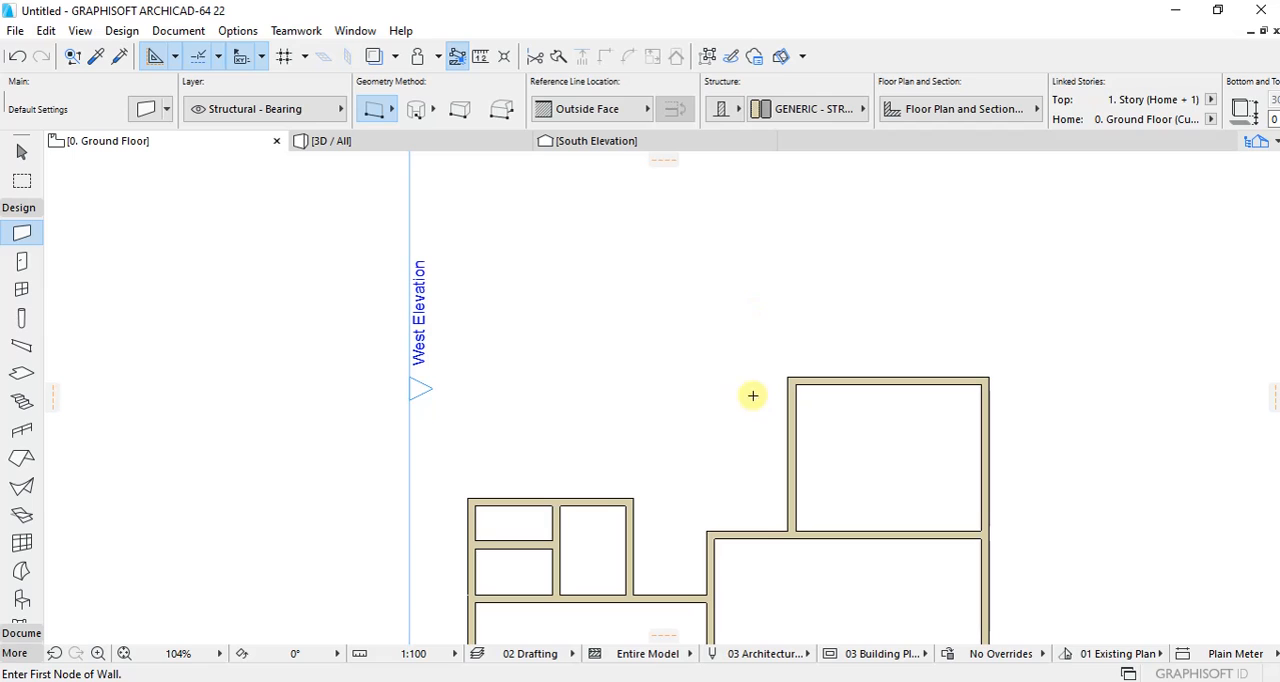
scroll(647, 416, down, 1)
scroll(708, 466, up, 2)
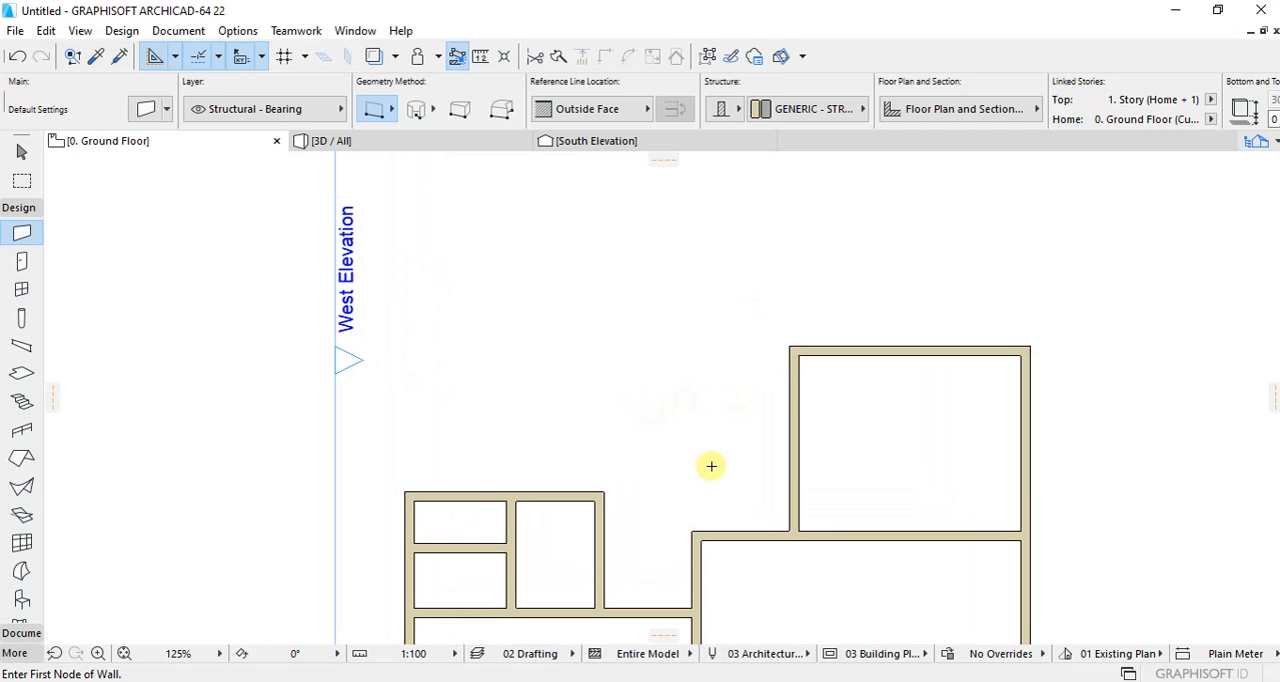
scroll(506, 423, down, 6)
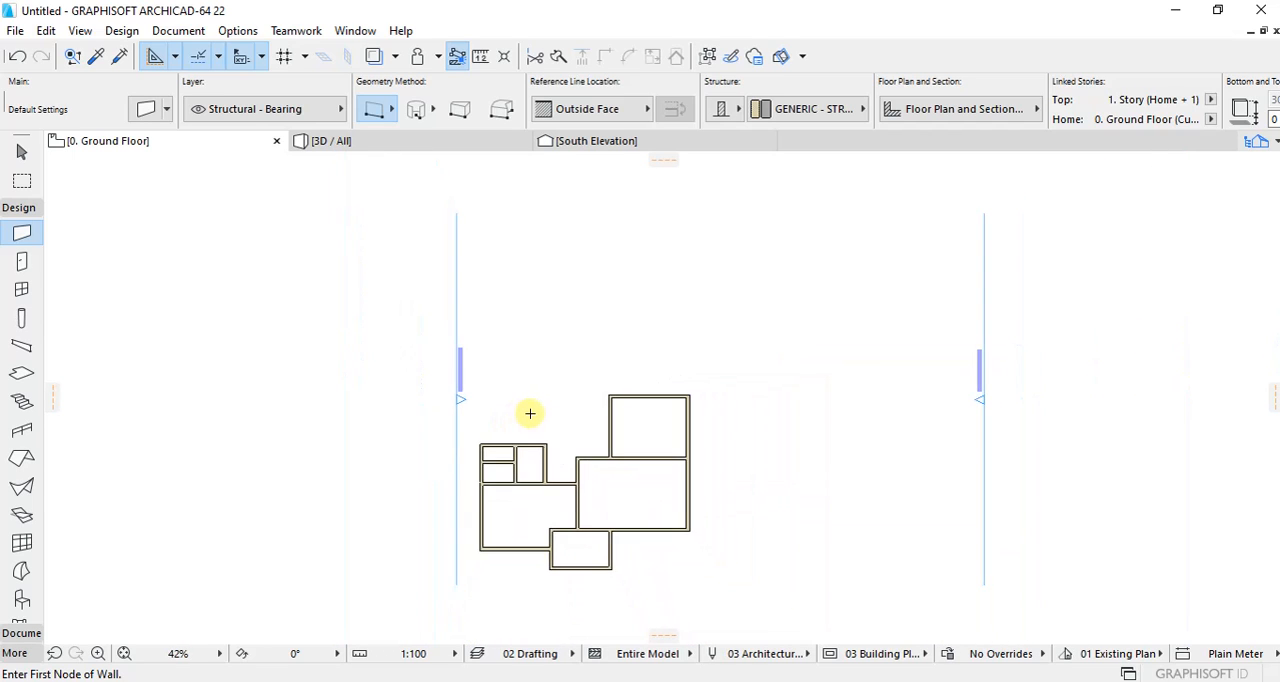
scroll(494, 414, up, 4)
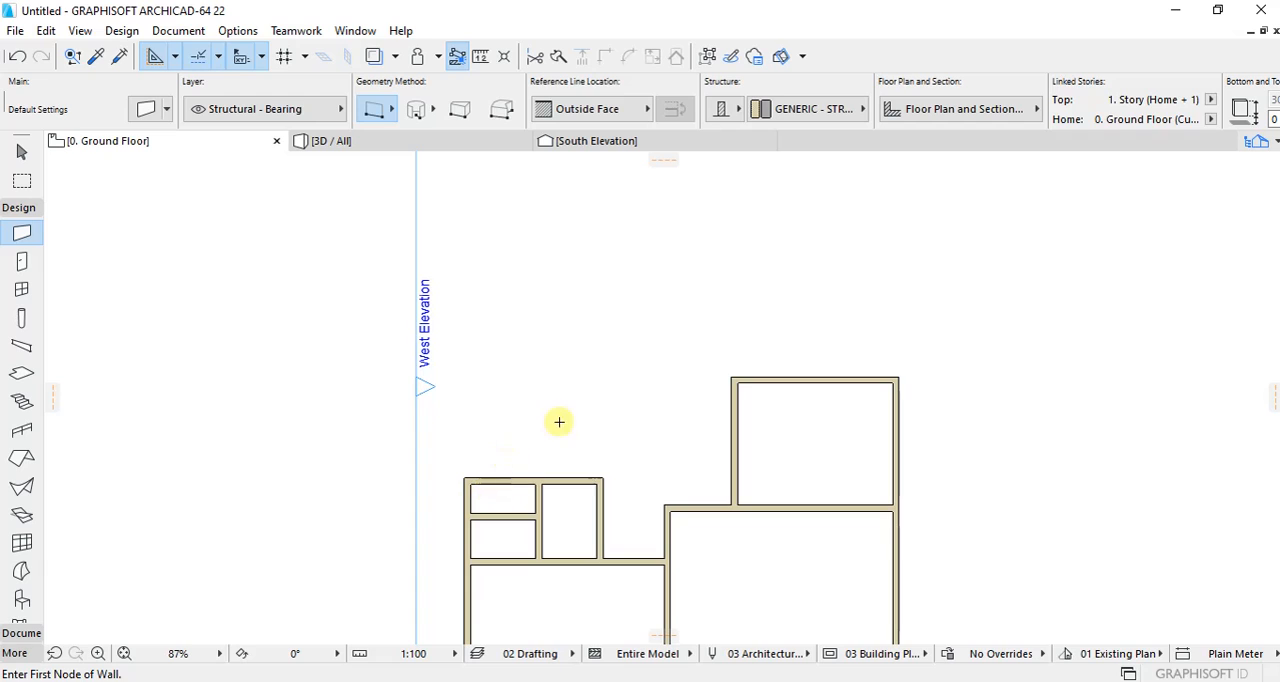
scroll(559, 421, up, 2)
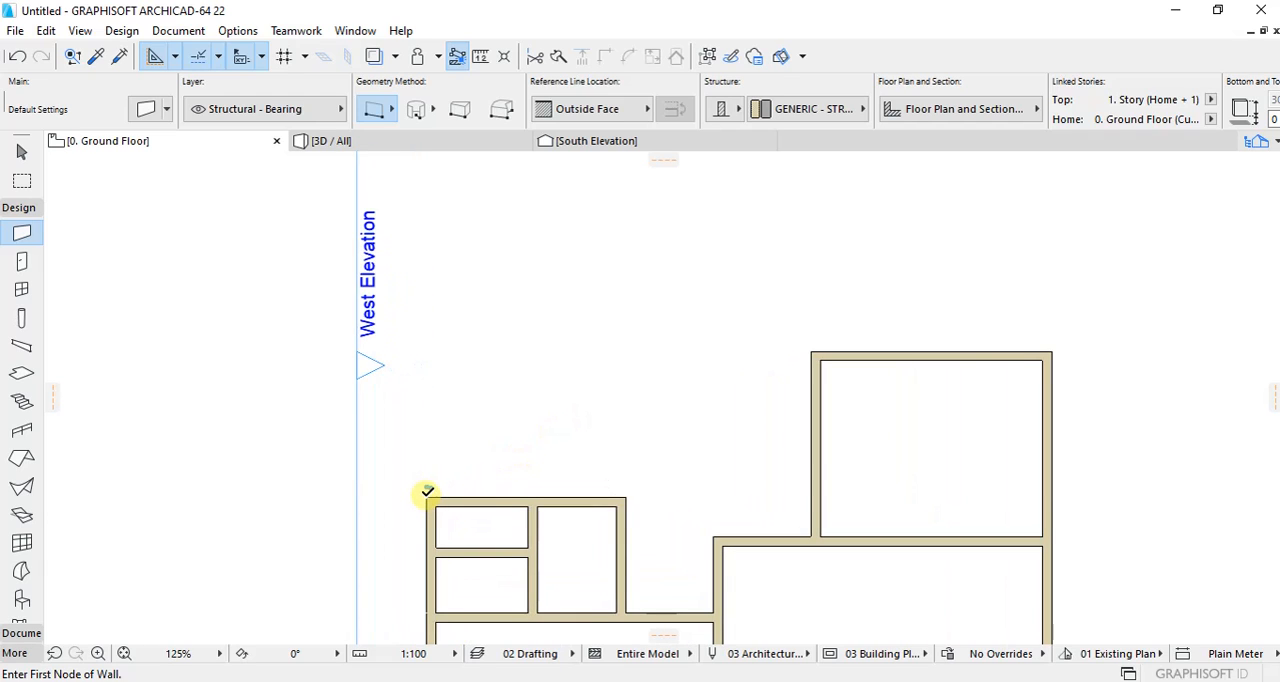
click(625, 495)
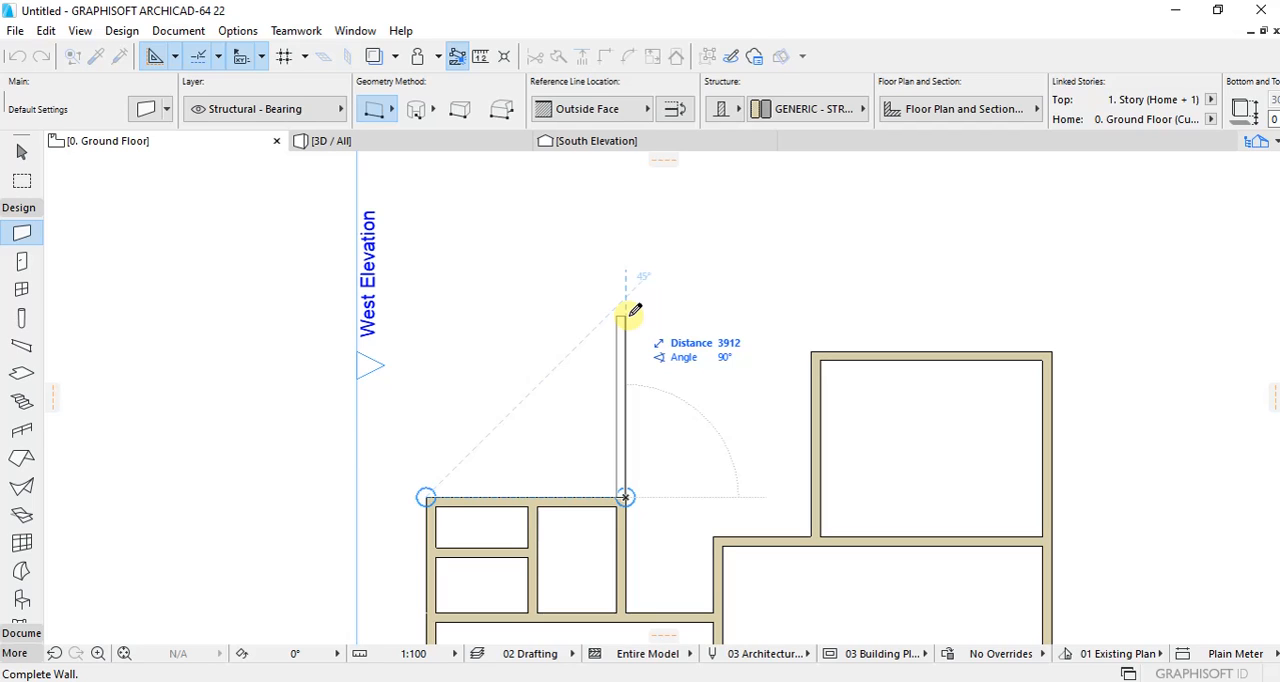
text(37)
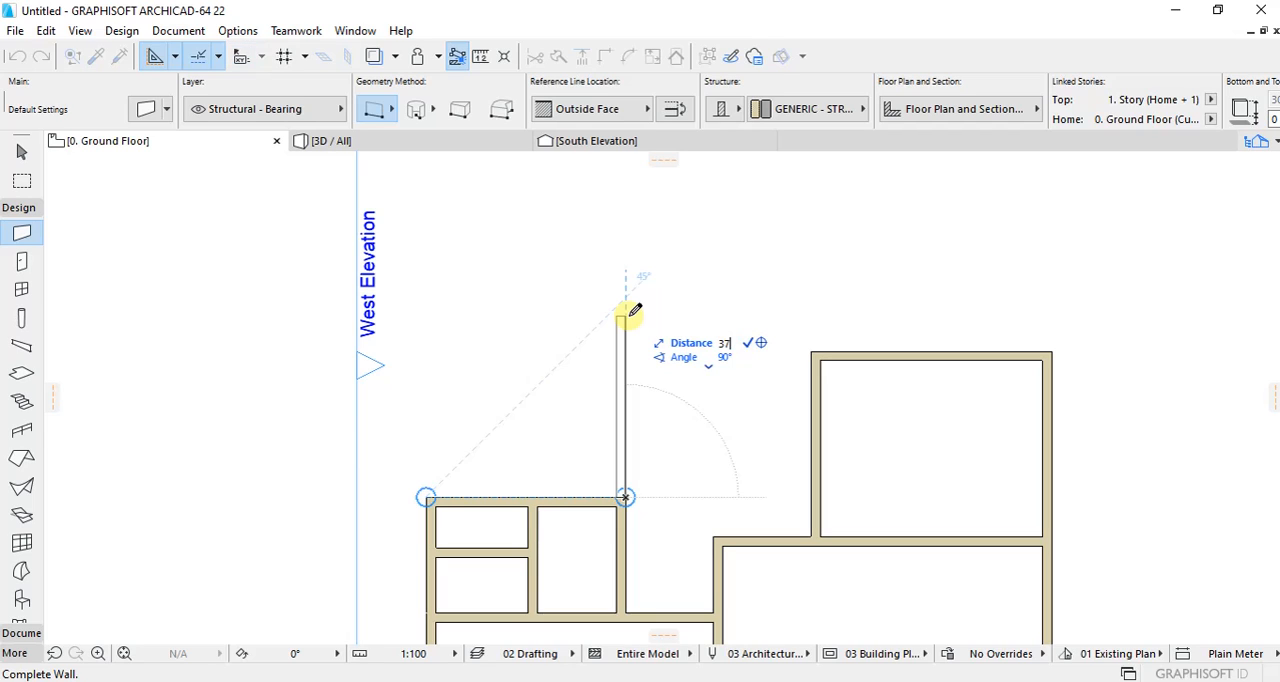
text(00)
key(Return)
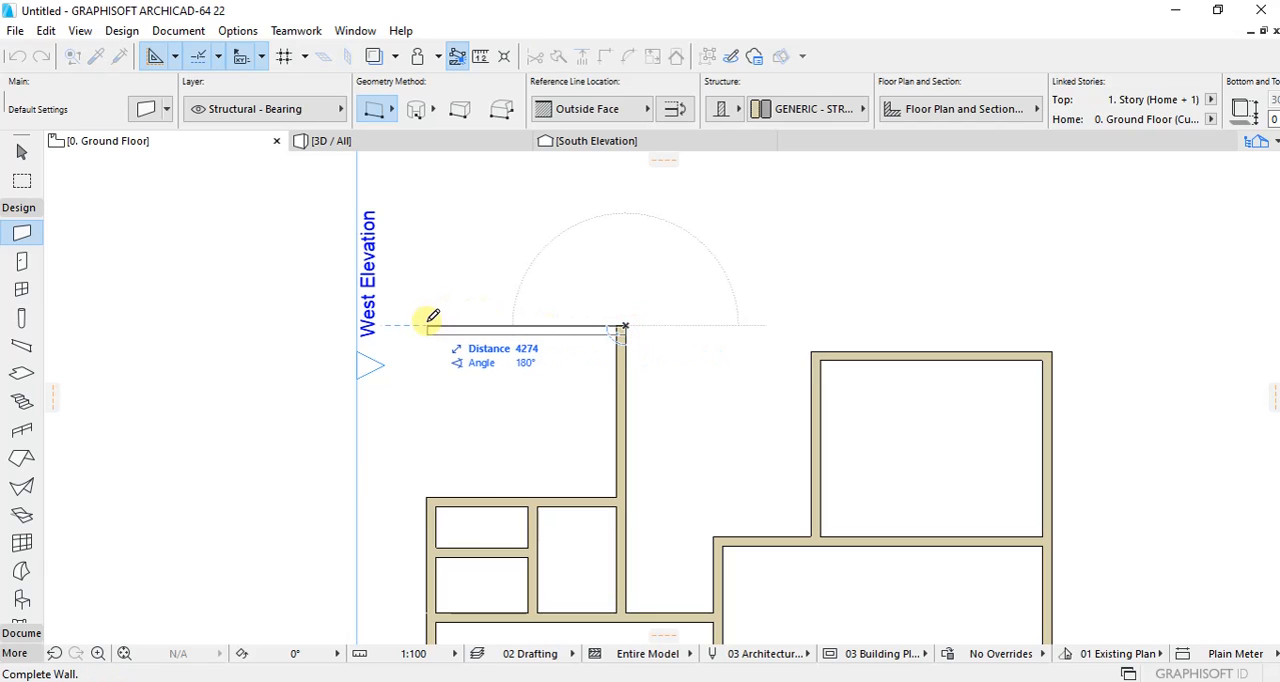
Step: Continue with a 4300 mm north wall heading west and a west wall down to the small rooms, closing the northwest room
text(430)
key(Return)
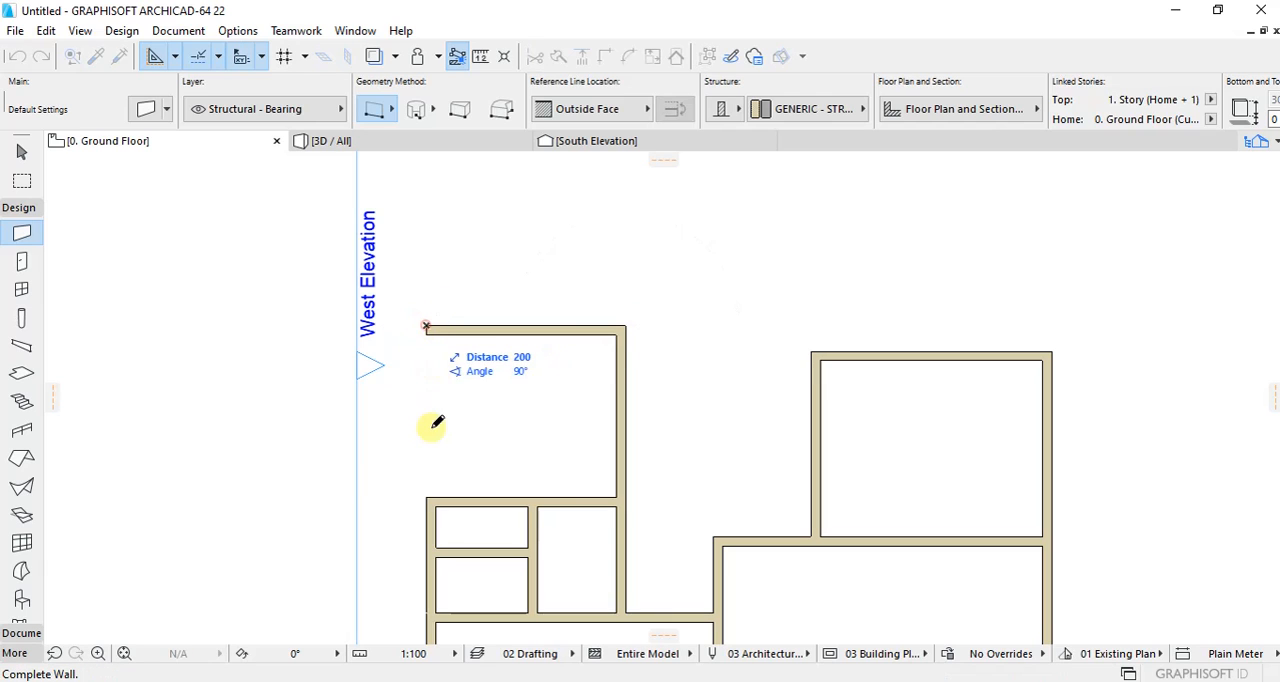
double_click(431, 487)
scroll(455, 366, down, 4)
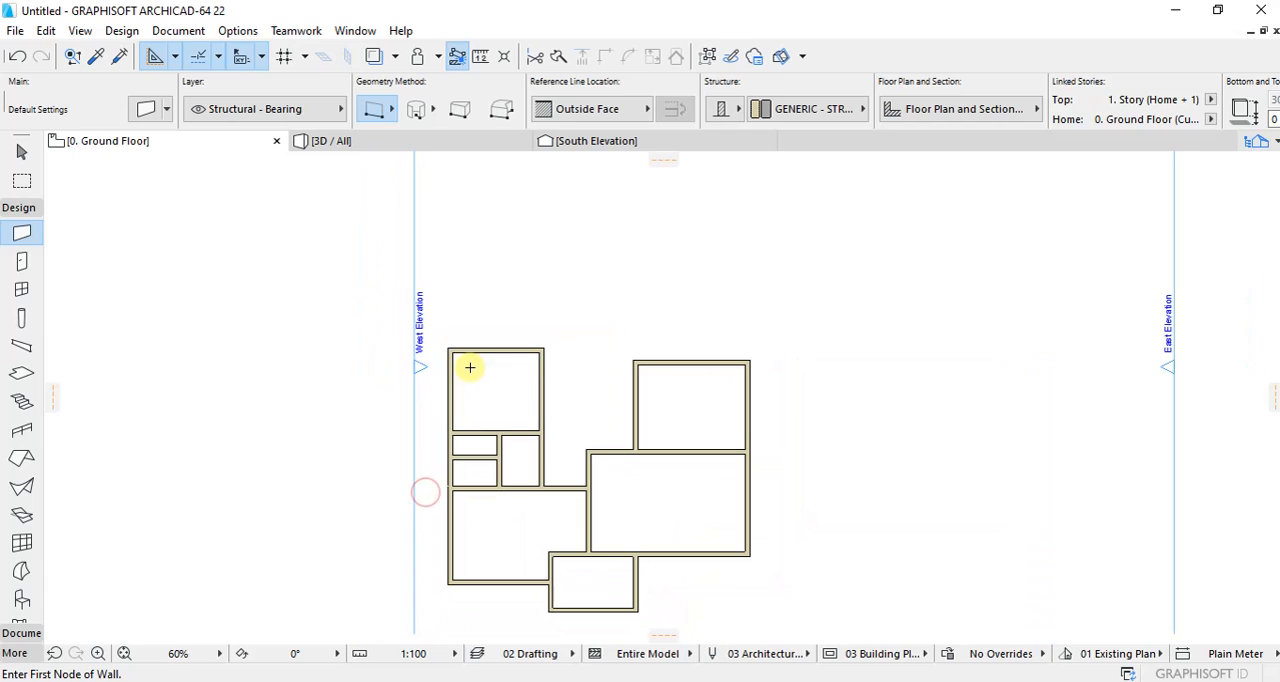
Step: Draw a wall about 2370 mm long east from the eastern small room's northeast corner, in line with its north wall
scroll(647, 363, up, 5)
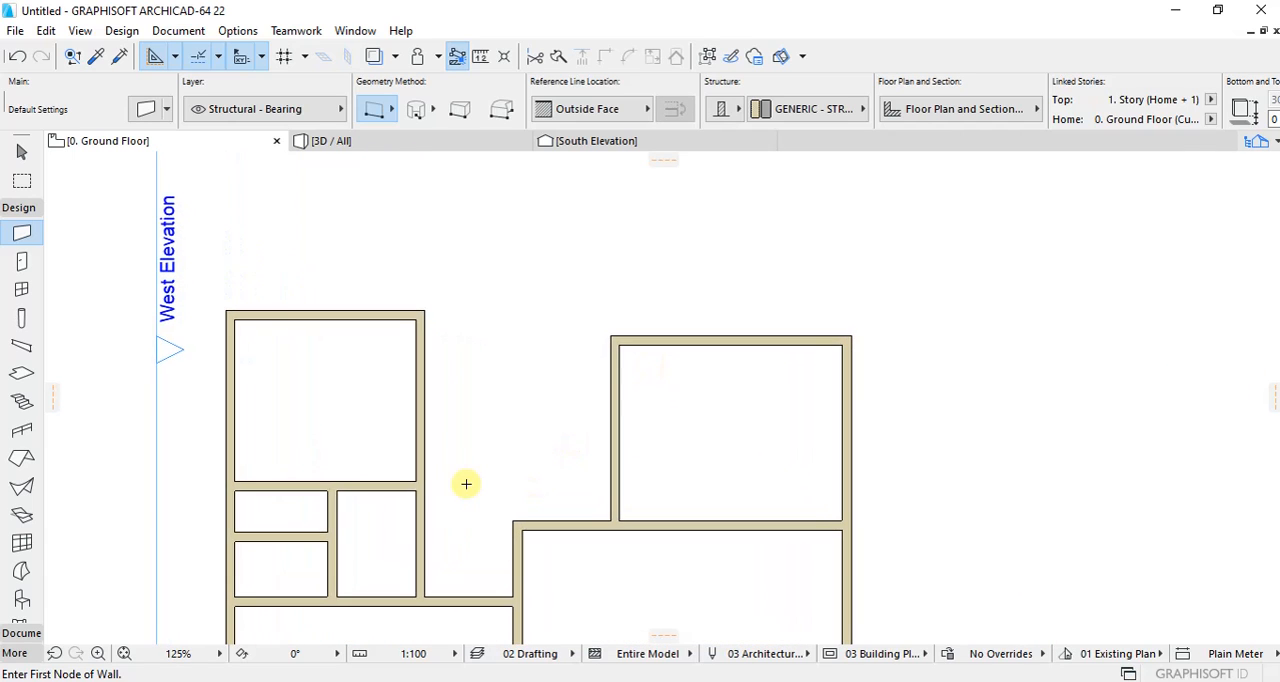
scroll(466, 479, up, 2)
click(391, 494)
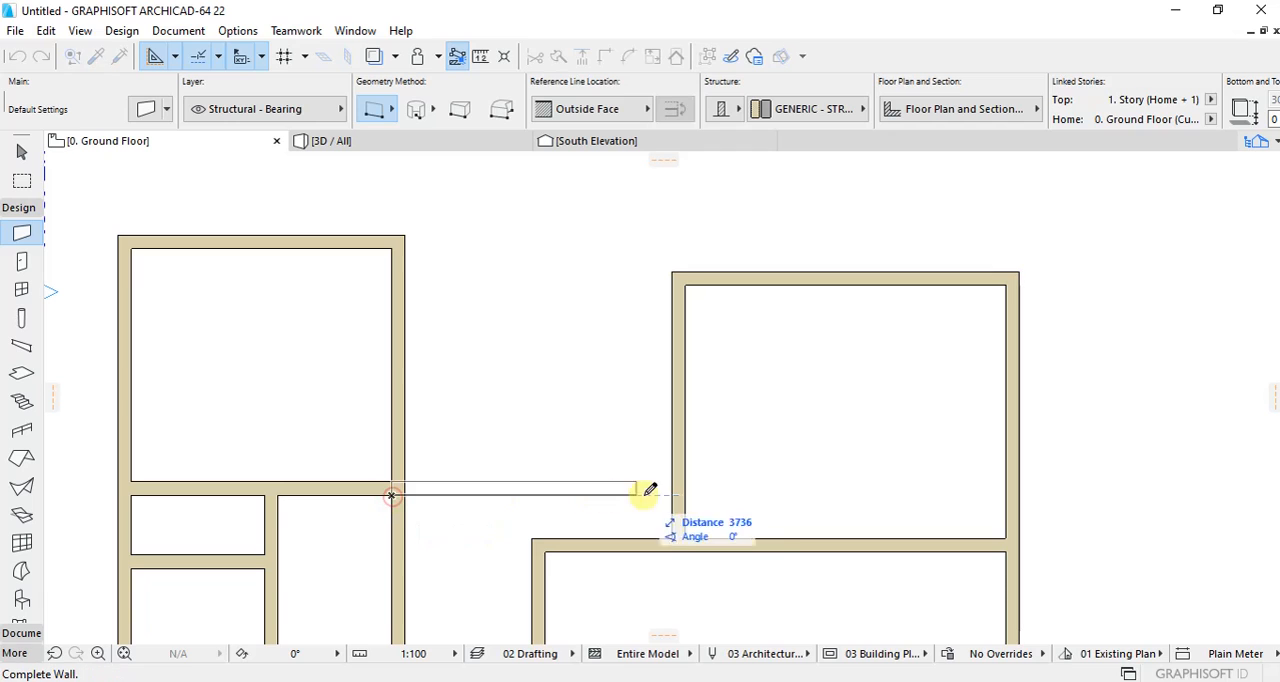
click(546, 490)
Step: Intersect the new east-running wall with the large central room's west wall to close a fourth small room
scroll(569, 517, down, 2)
scroll(569, 517, up, 1)
shift+click(529, 522)
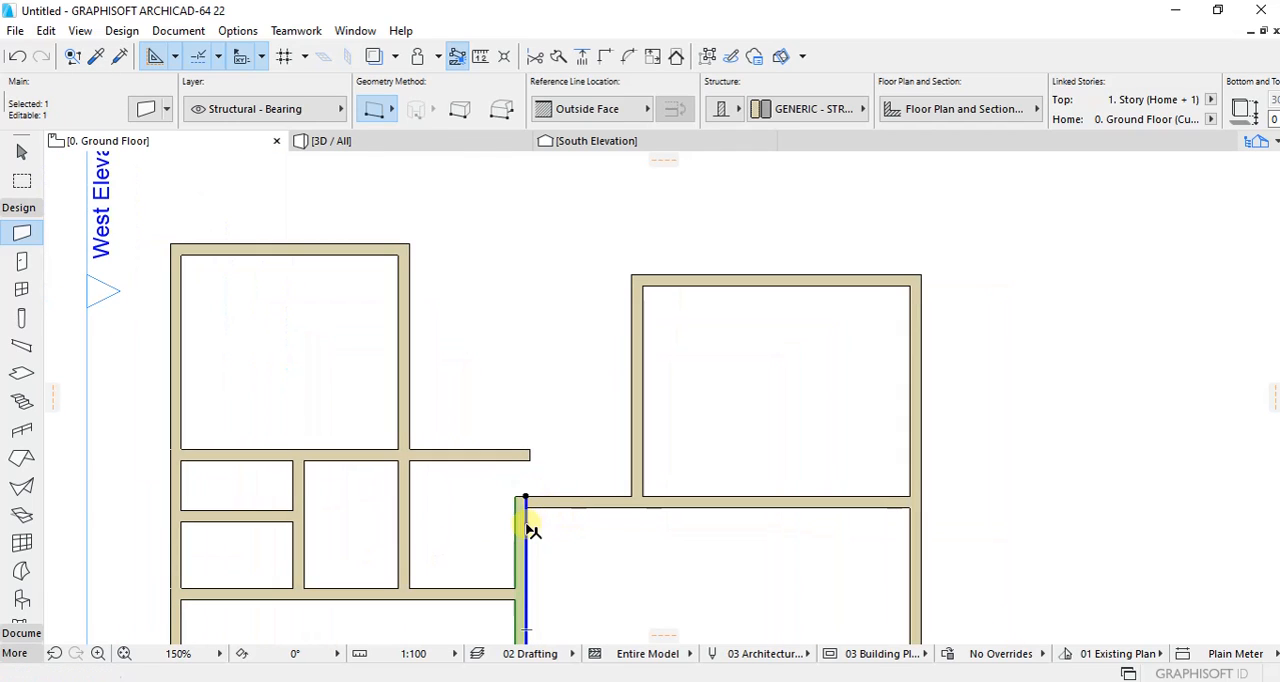
shift+click(500, 461)
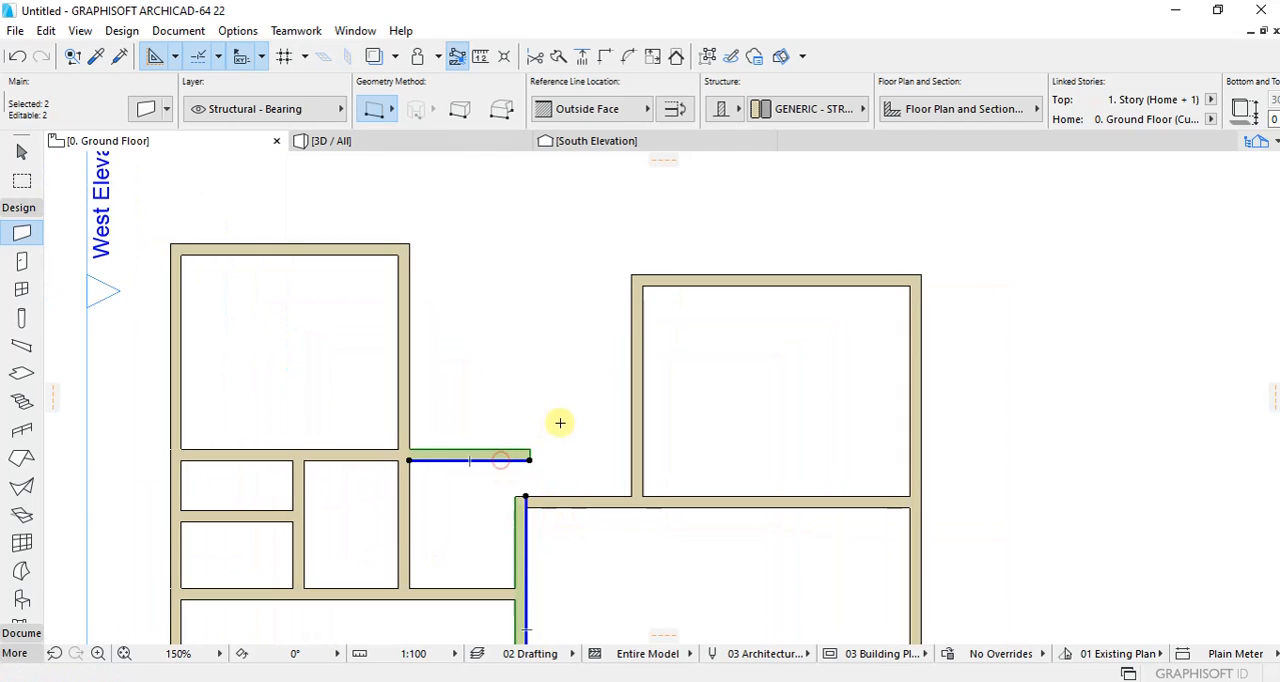
click(604, 63)
click(742, 334)
Step: Trim away the central room's north wall segment between the fourth small room and the northeast room's west wall
scroll(705, 394, up, 1)
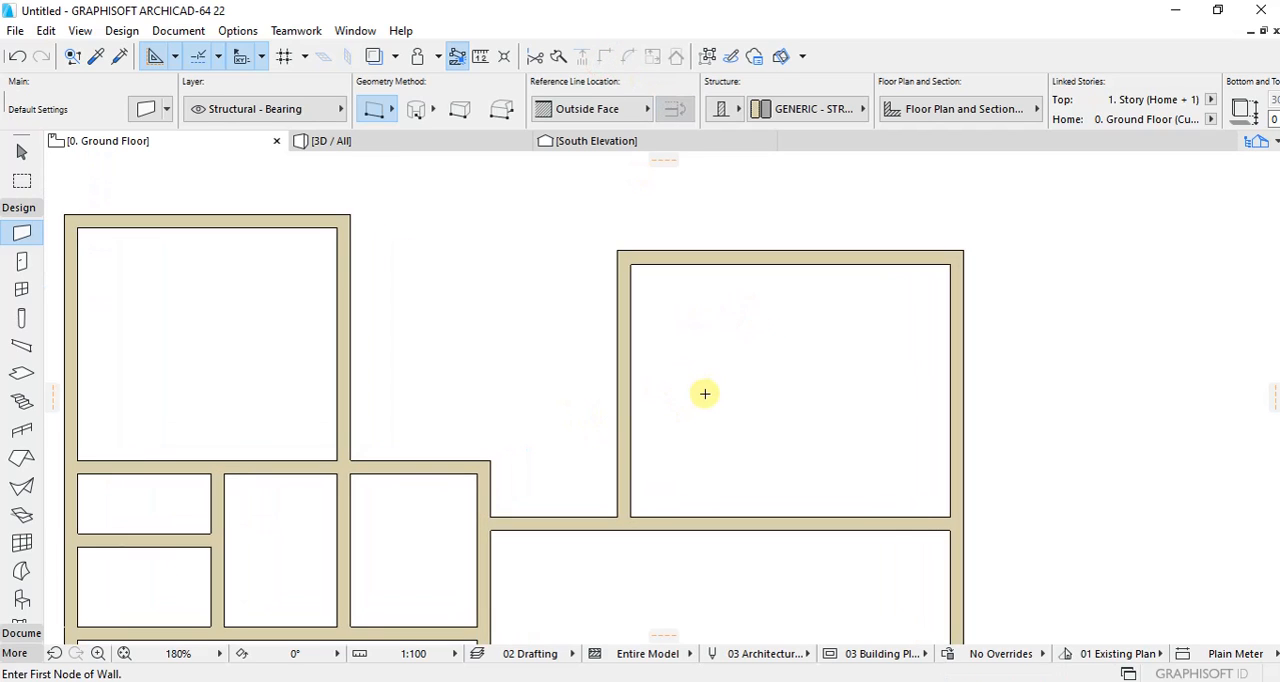
scroll(703, 392, up, 1)
scroll(552, 440, down, 3)
scroll(523, 416, up, 1)
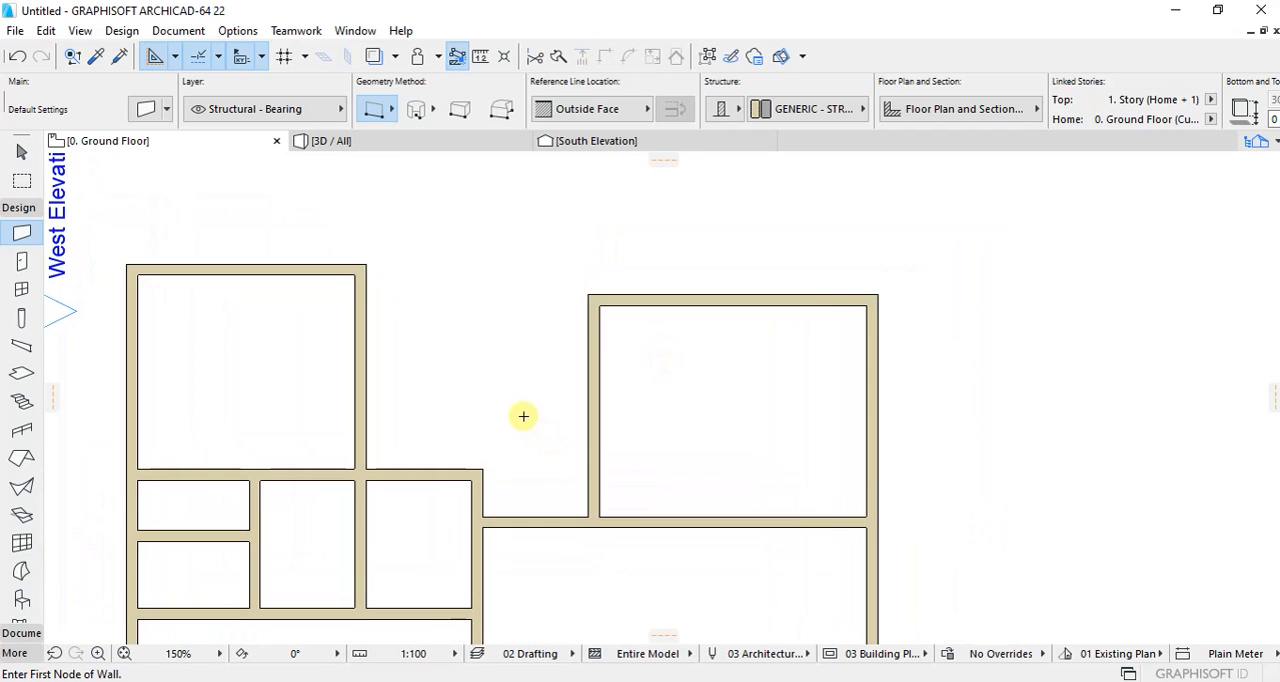
scroll(517, 375, down, 1)
scroll(515, 323, up, 1)
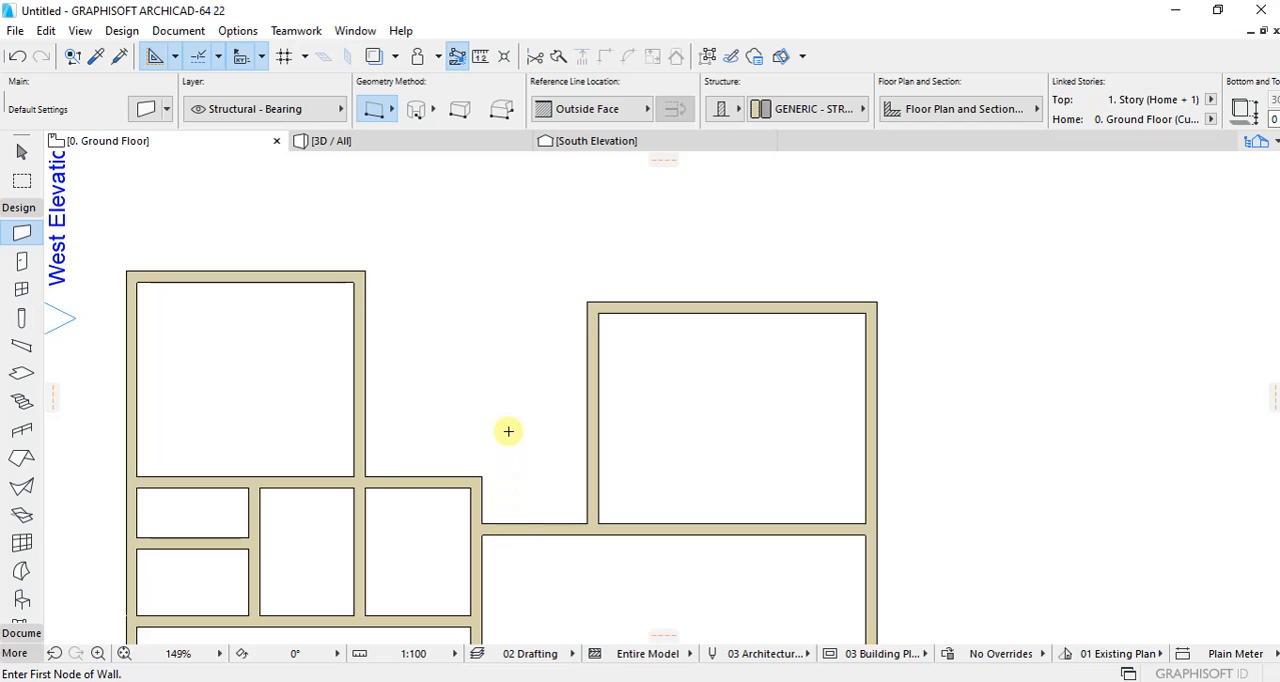
scroll(534, 479, up, 1)
key(ctrl+z)
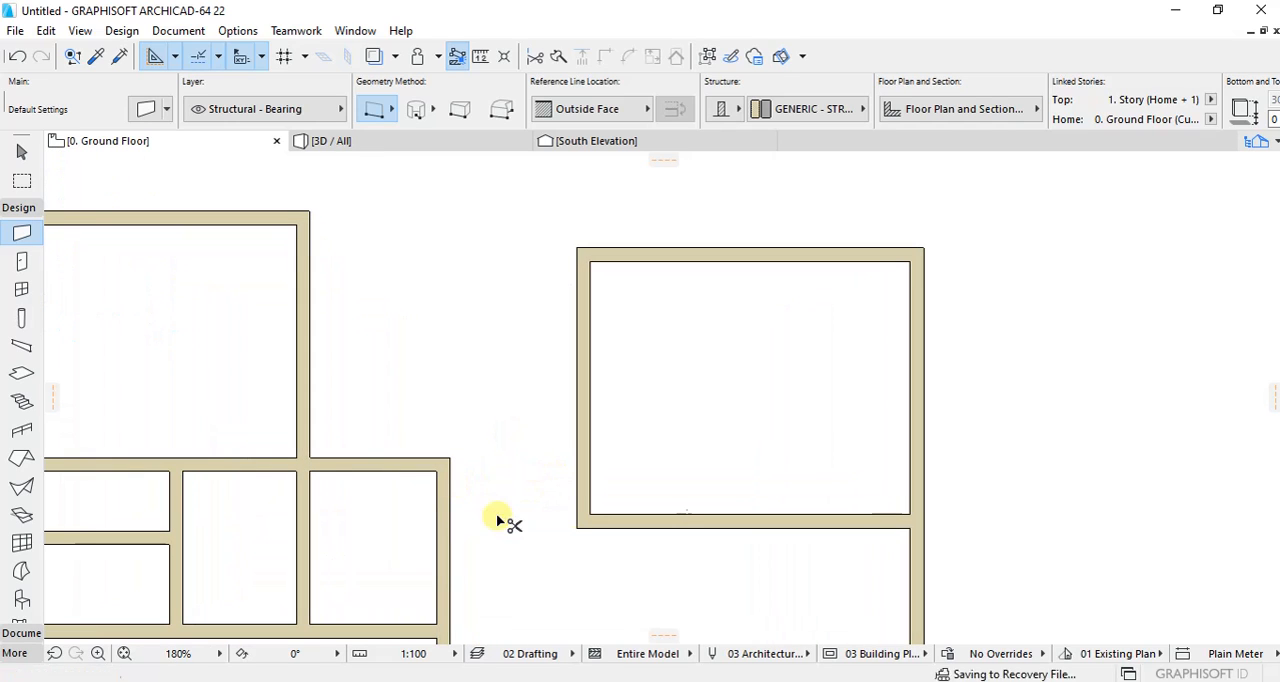
Step: Stretch the fourth small room's north wall east to the northeast room's west wall
click(437, 470)
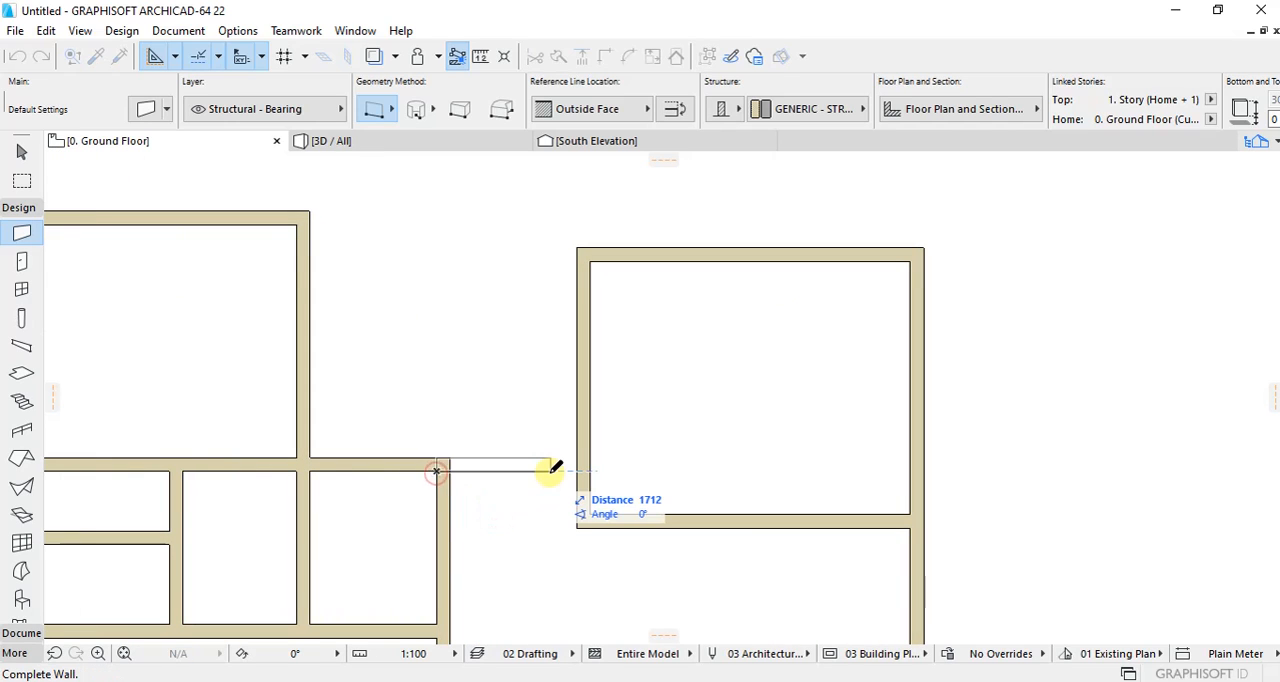
key(Escape)
shift+click(449, 470)
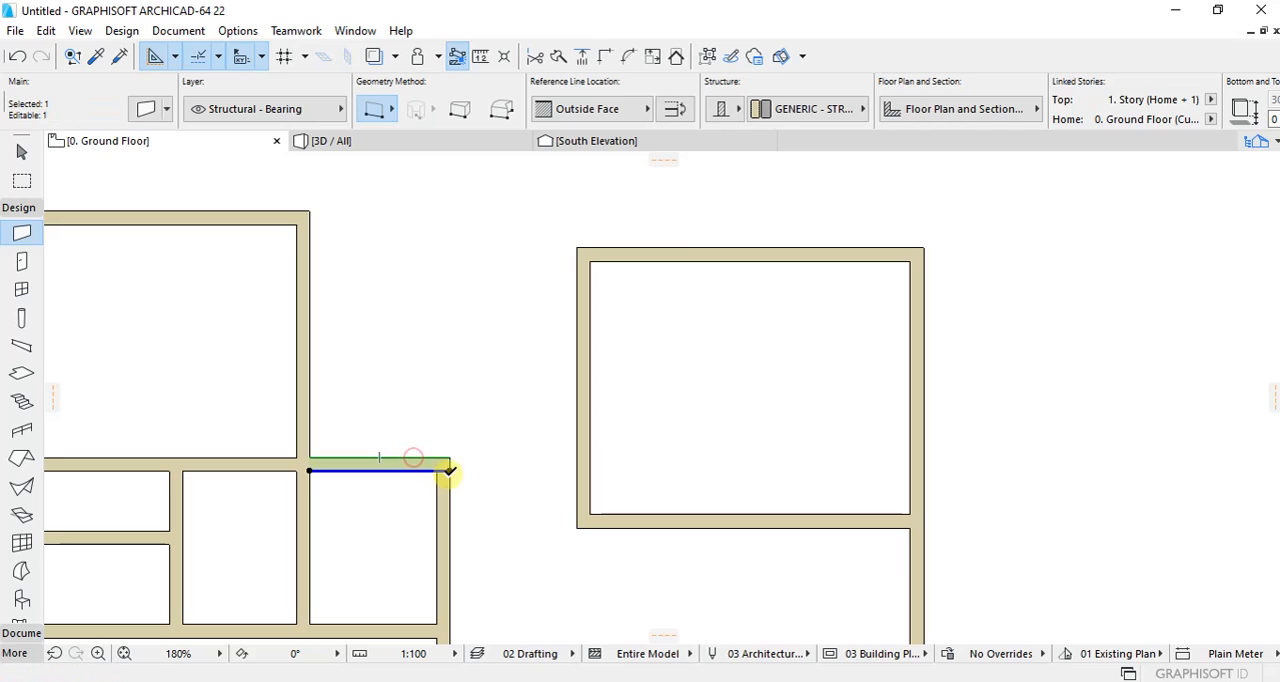
click(450, 470)
click(591, 465)
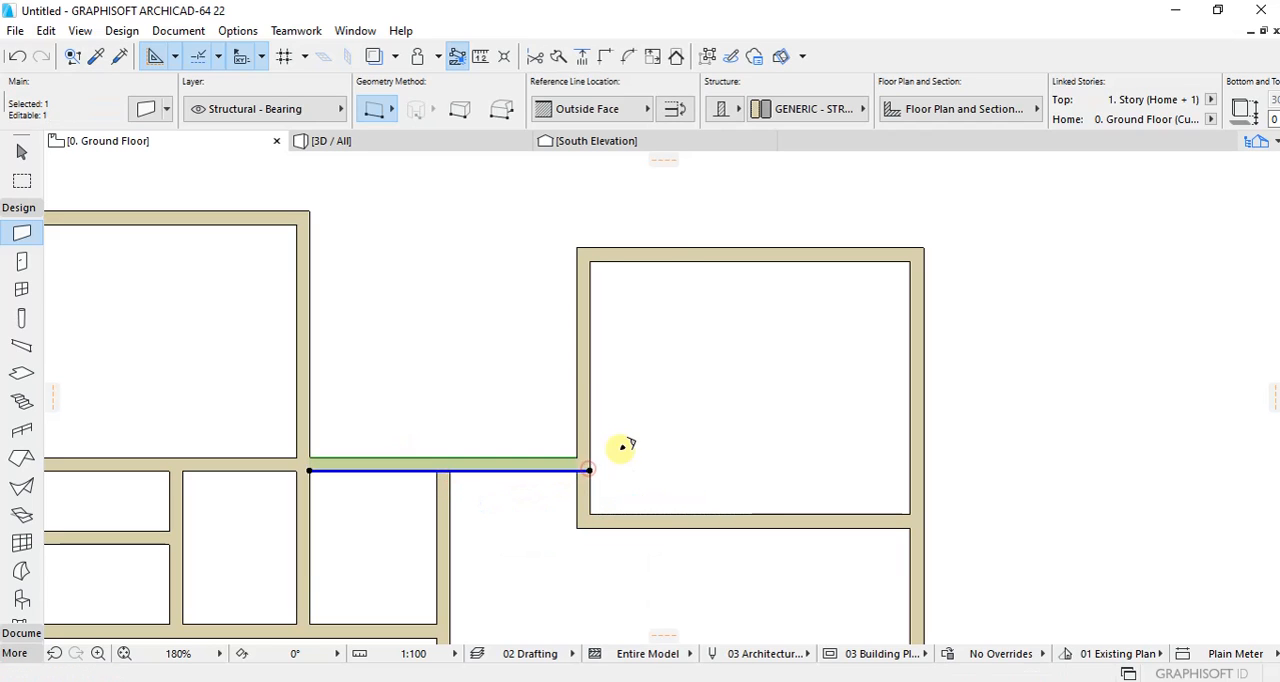
key(Escape)
Step: Check the clear width between the northwest and northeast rooms and the northwest room's depth with the Wall tool
click(576, 457)
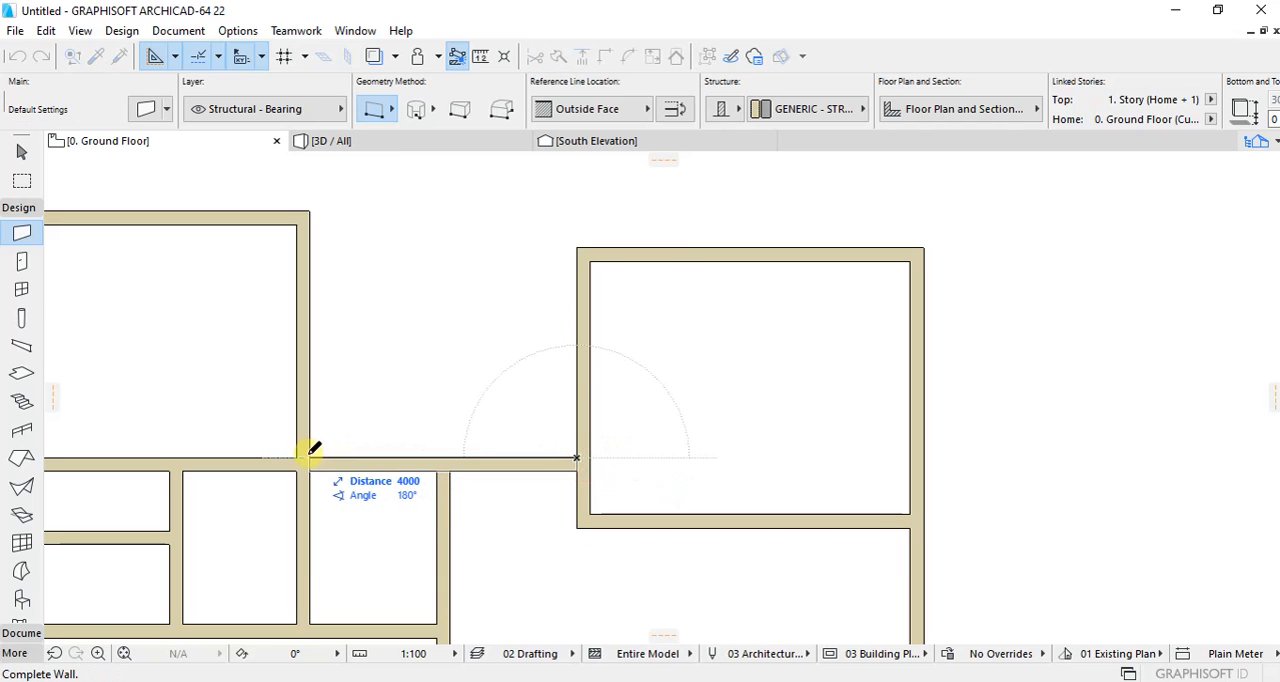
key(Escape)
scroll(506, 423, down, 2)
scroll(480, 316, up, 3)
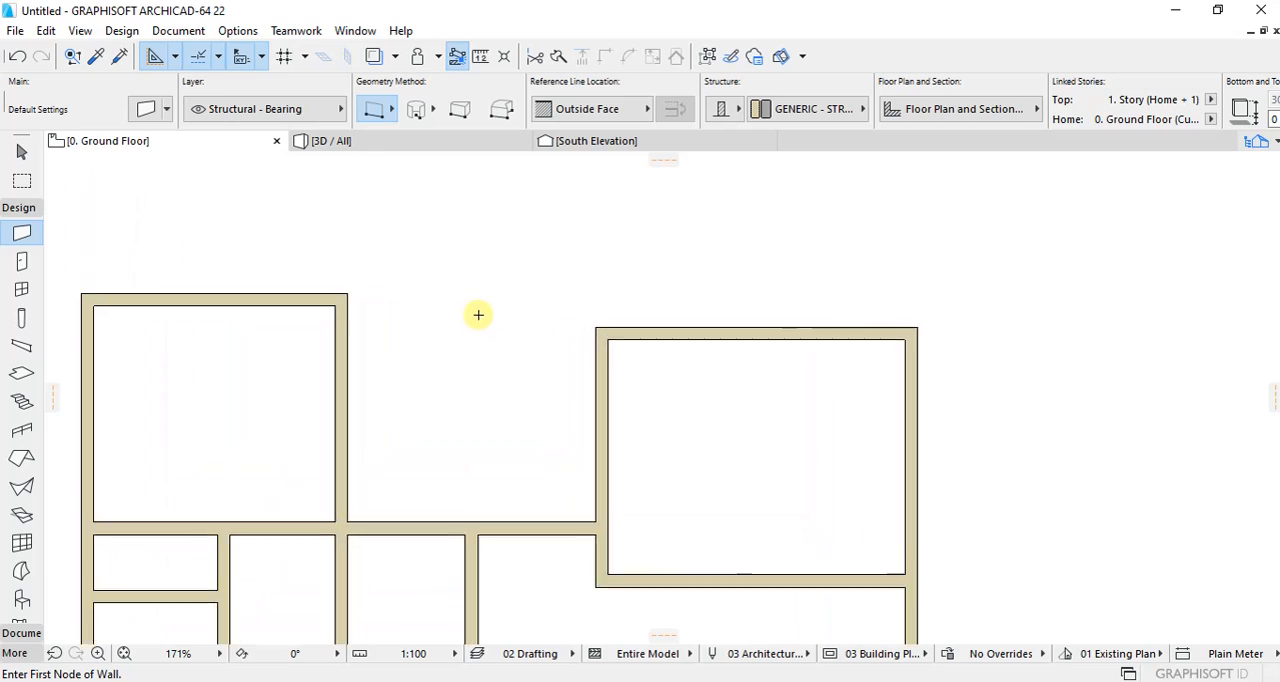
scroll(540, 343, down, 2)
scroll(594, 477, up, 2)
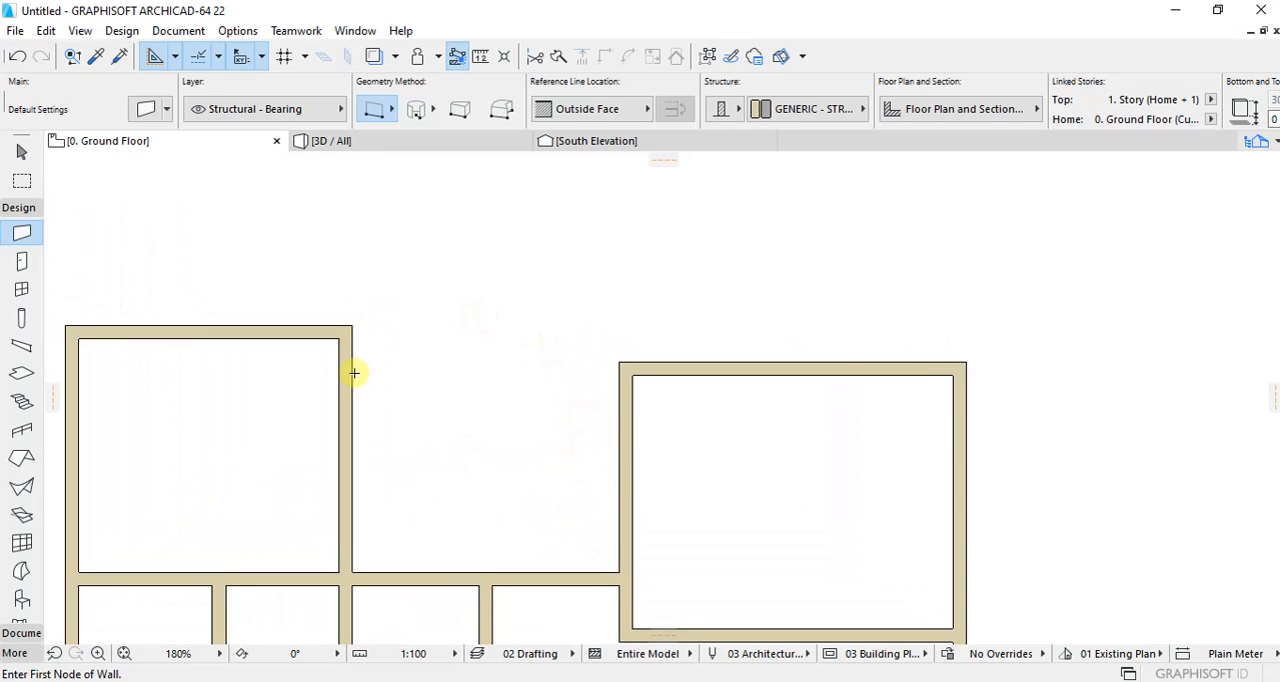
click(352, 326)
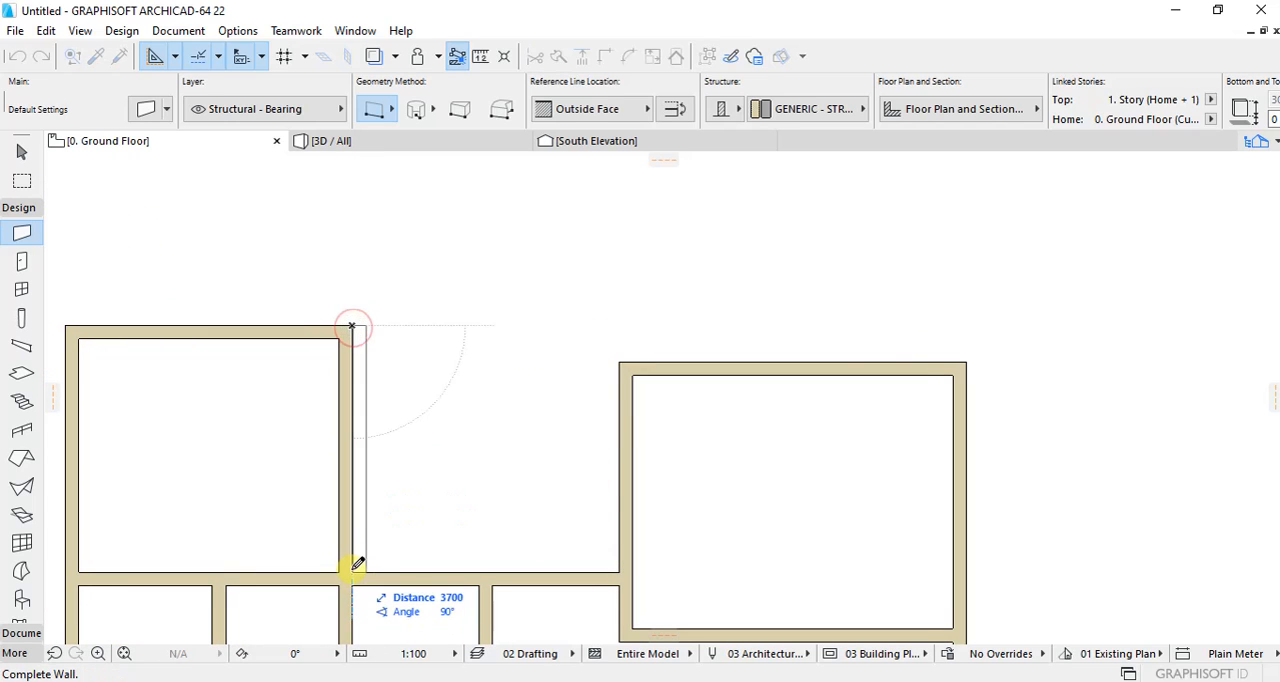
key(Escape)
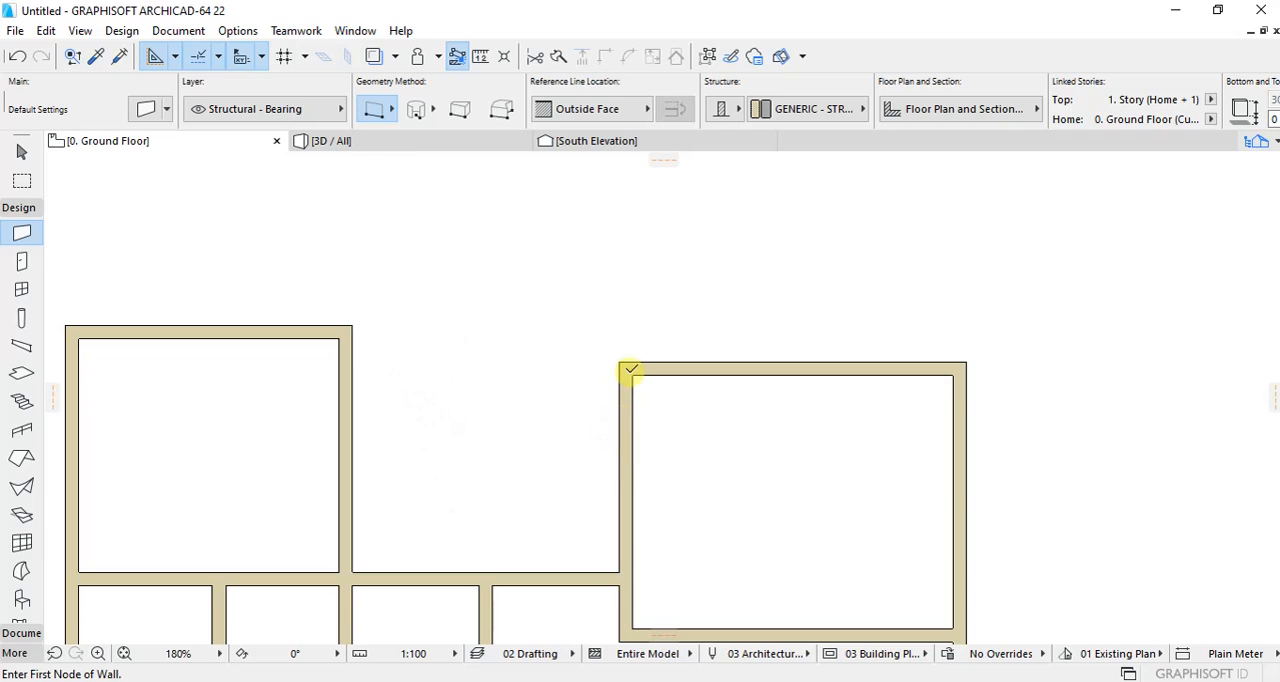
Step: Extend the northeast room's west wall line north about 740 mm and draw a north wall about 4690 mm long to the northwest room's corner
click(633, 376)
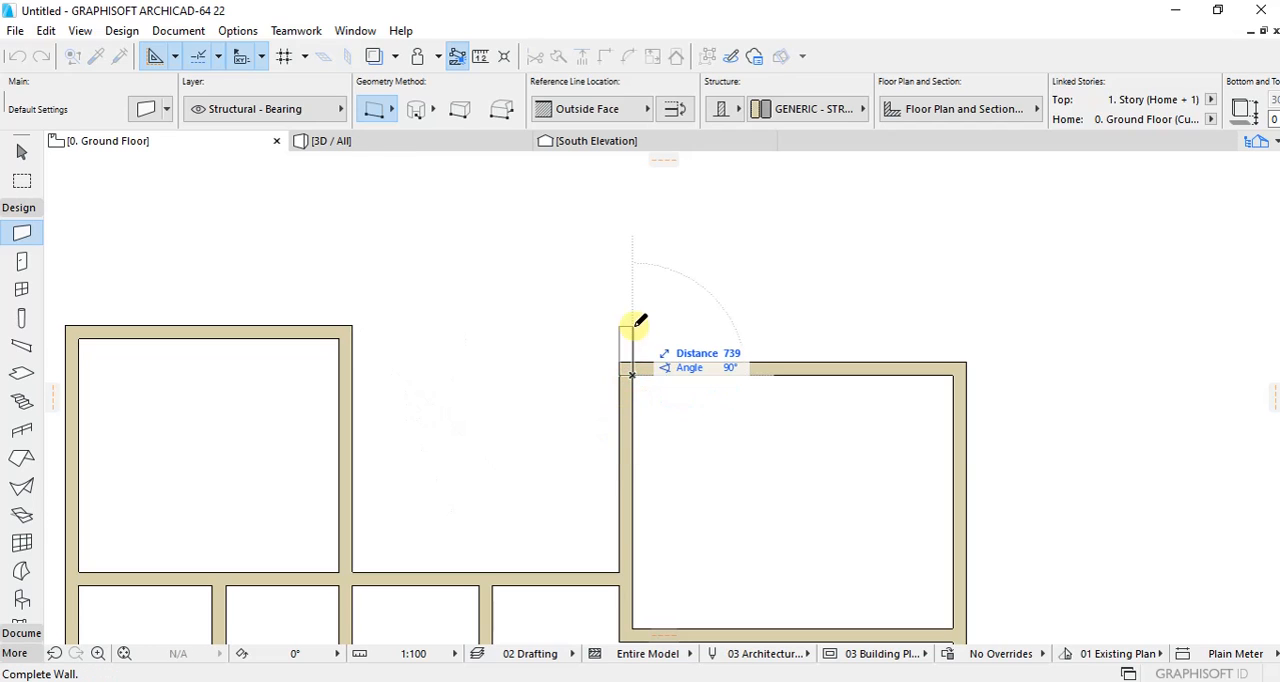
click(633, 326)
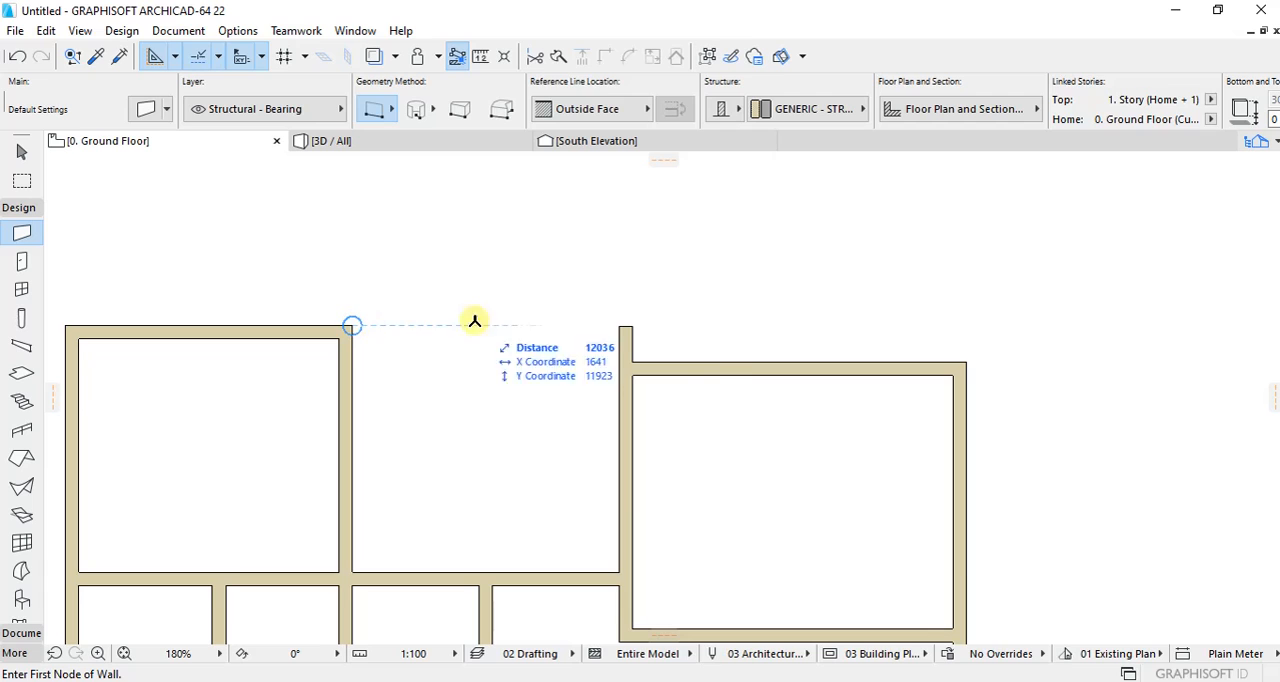
click(663, 324)
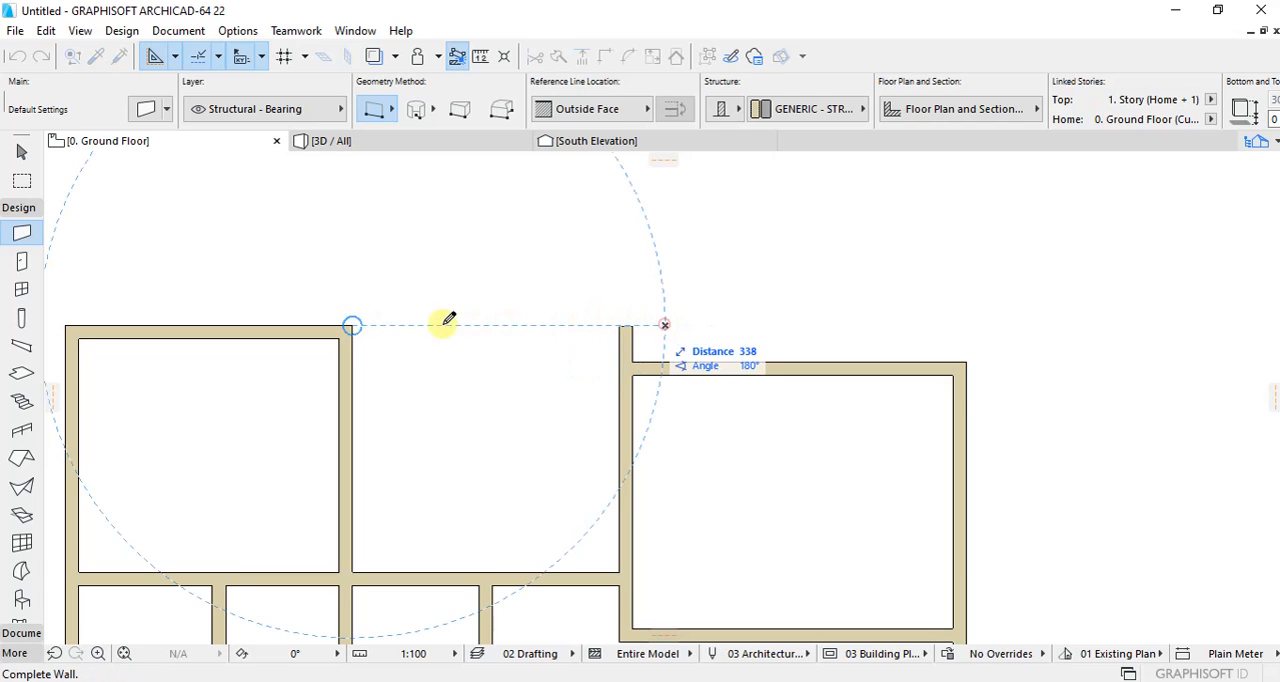
click(352, 325)
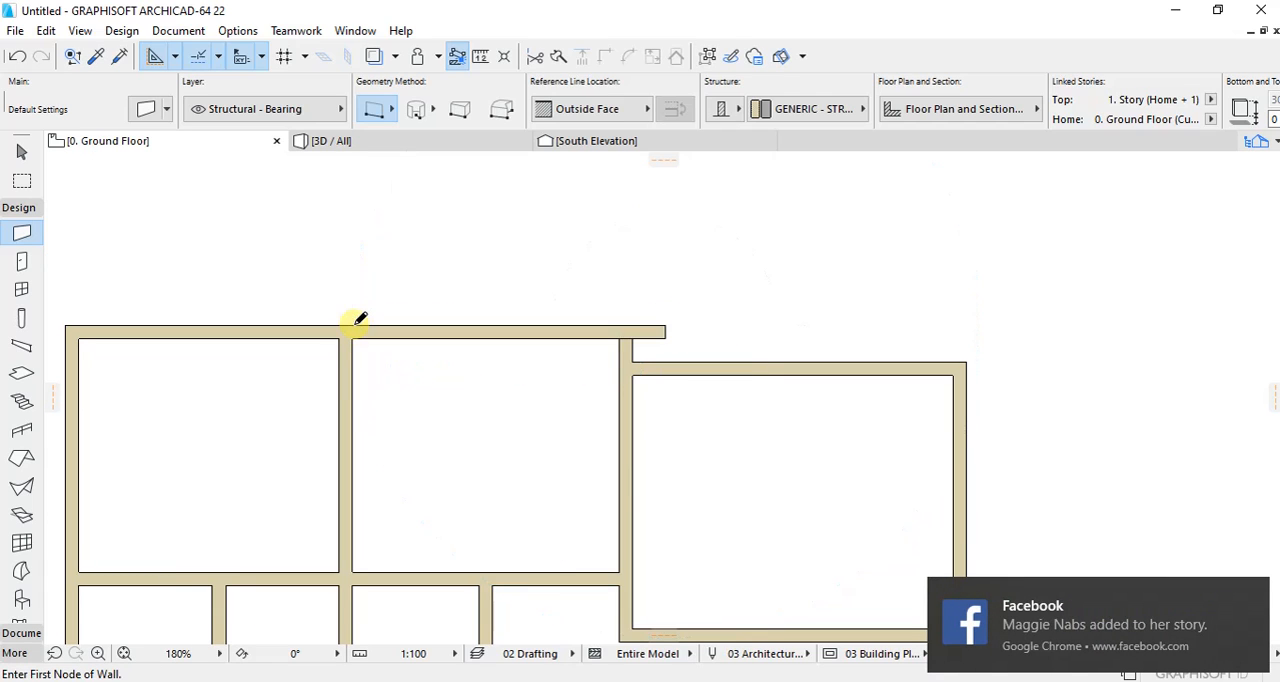
Step: Intersect the overhanging north wall with the short vertical wall to form the middle north room's northeast corner
shift+click(647, 340)
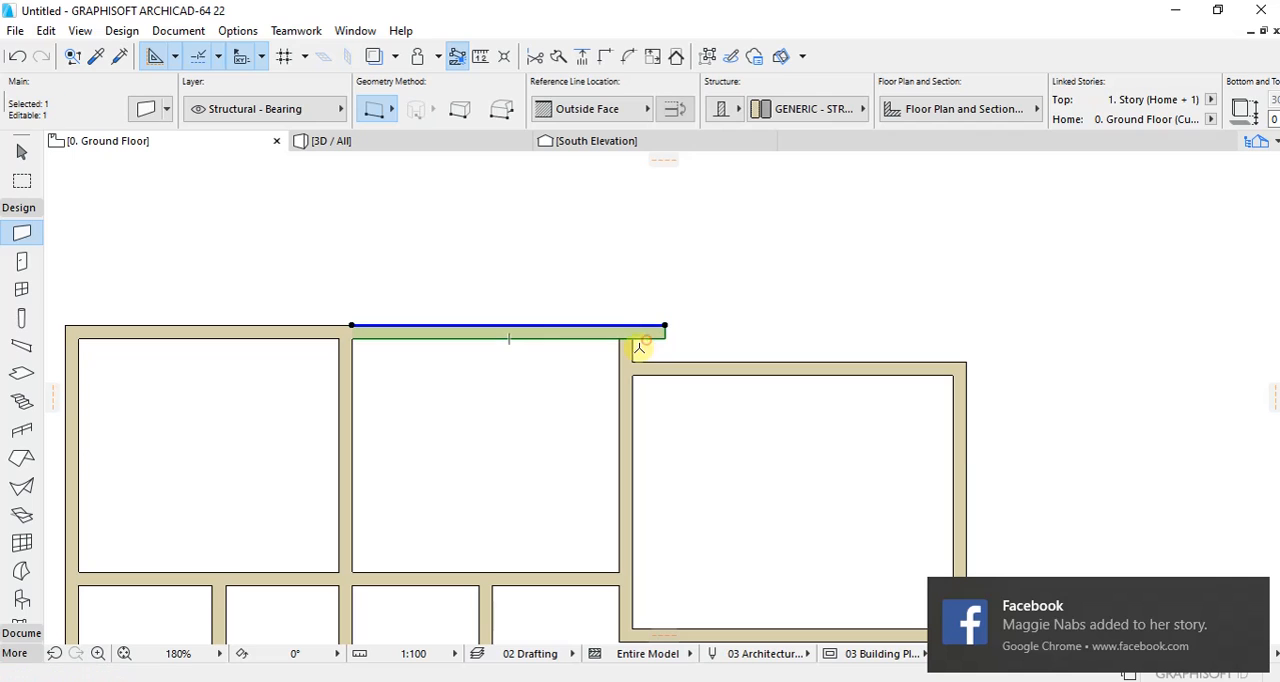
shift+click(632, 352)
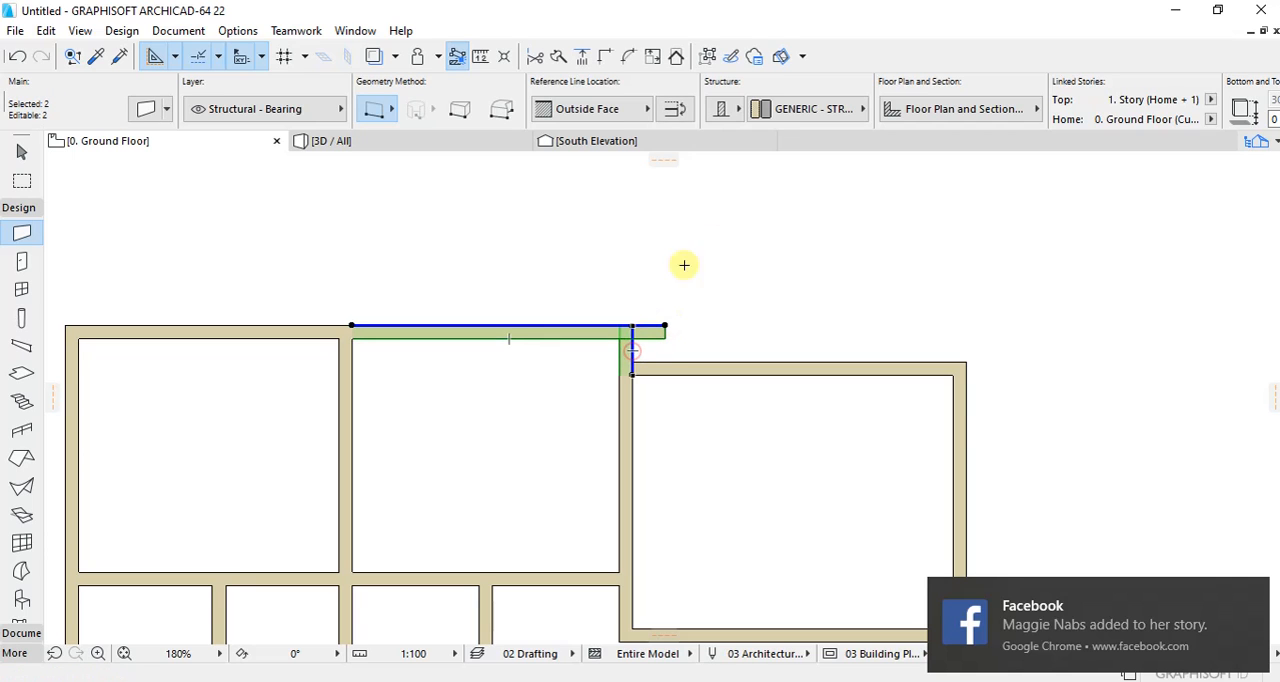
click(605, 55)
click(731, 279)
scroll(620, 258, down, 3)
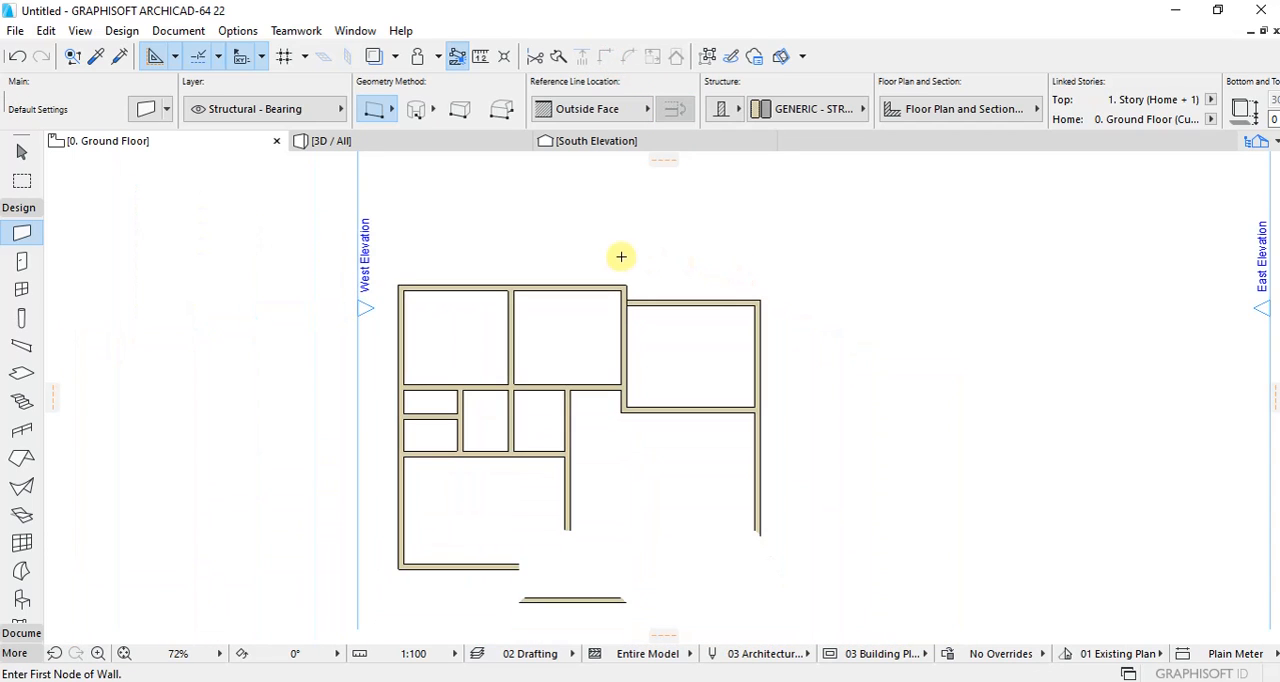
scroll(711, 297, up, 2)
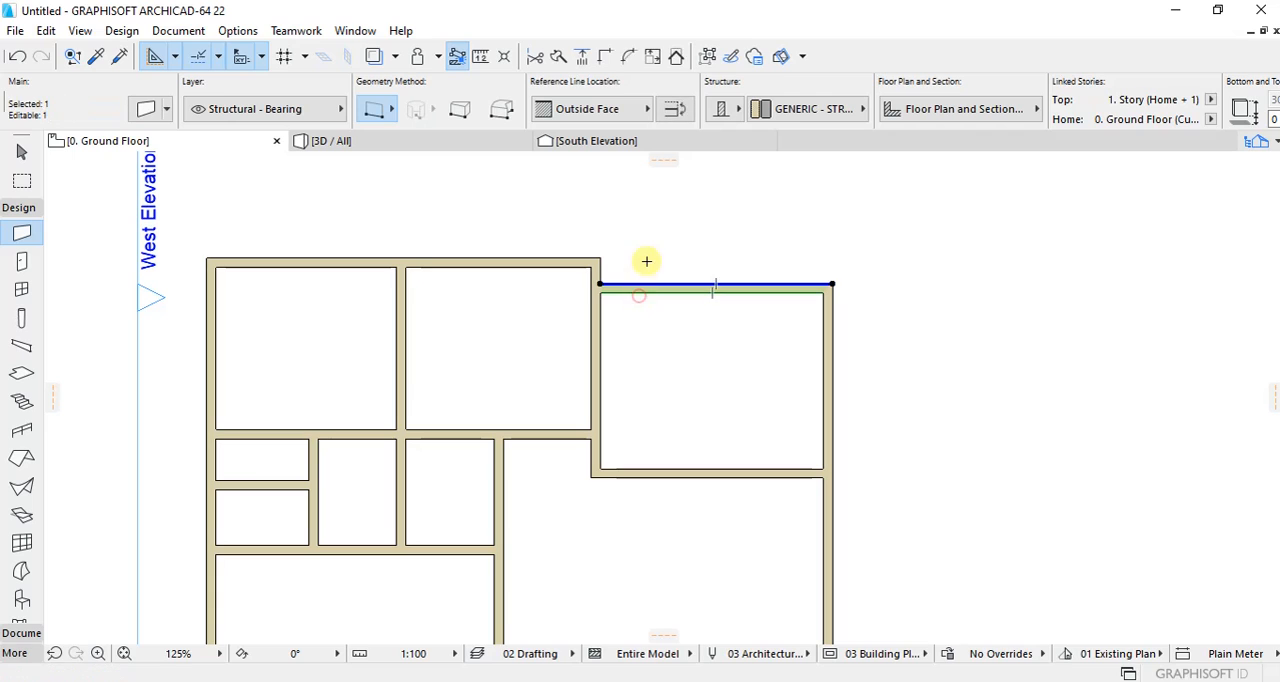
Step: Examine the finished wall layout across the whole ground floor plan
click(646, 261)
scroll(569, 264, down, 3)
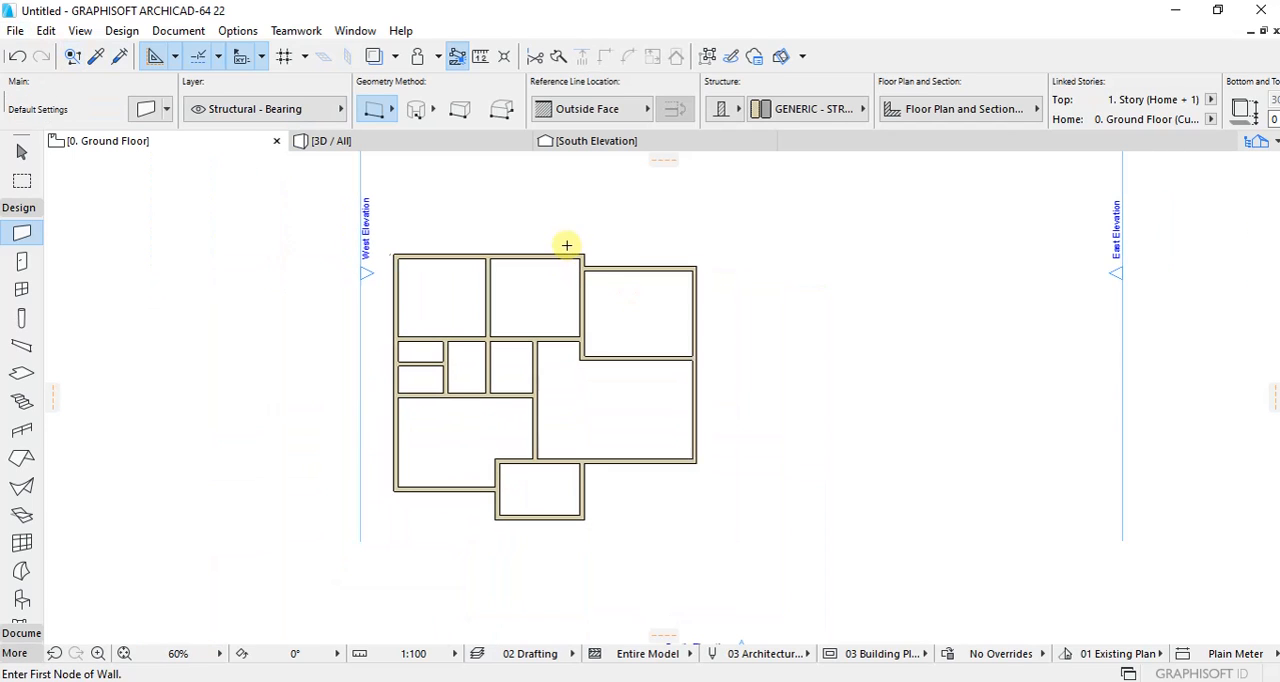
scroll(639, 302, up, 1)
scroll(639, 302, down, 1)
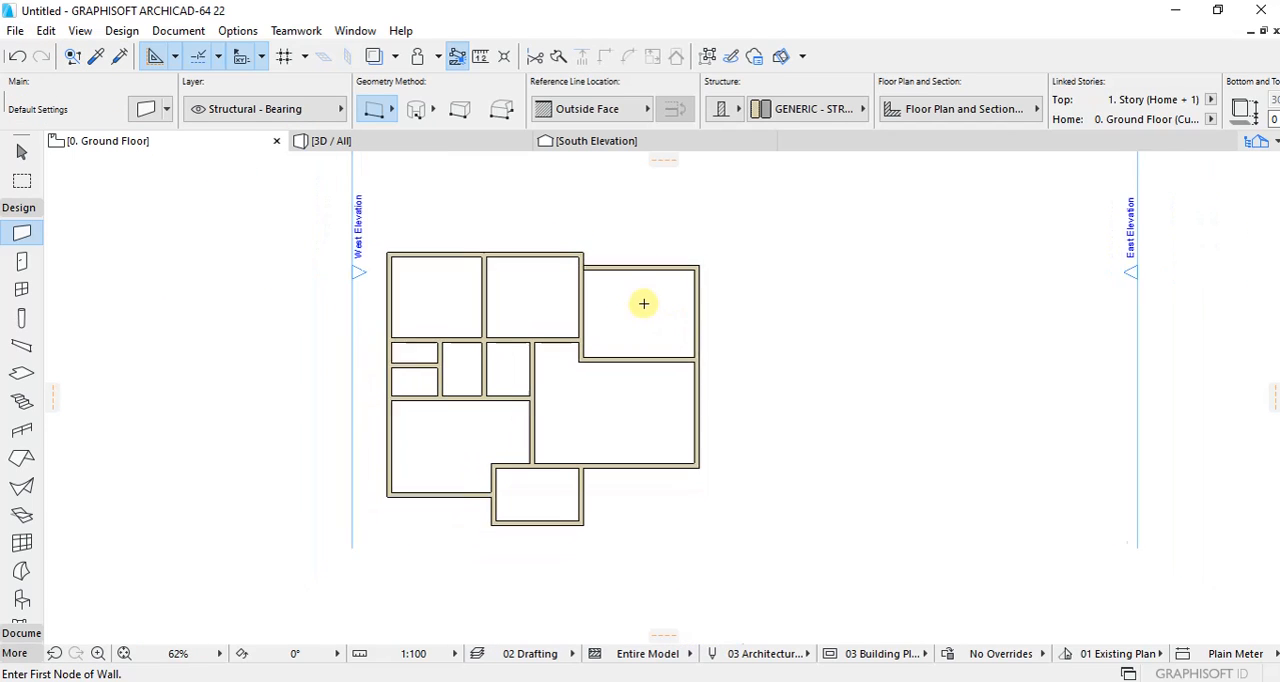
scroll(519, 294, up, 1)
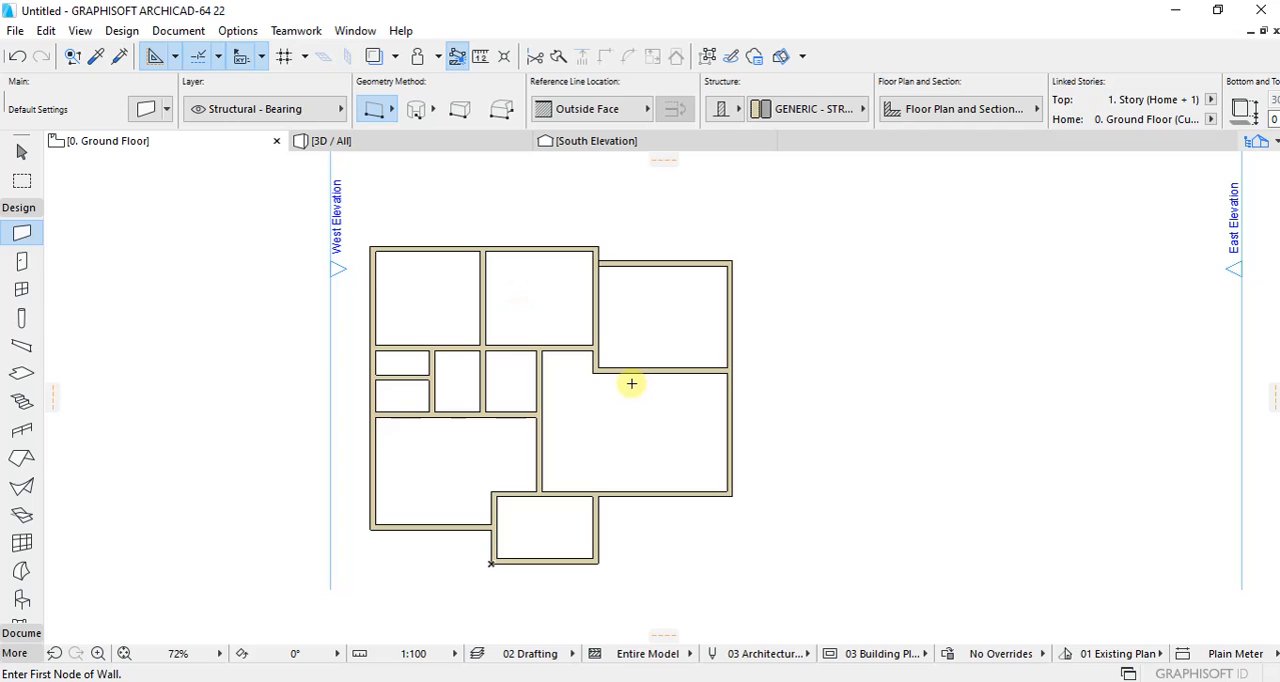
scroll(619, 358, down, 1)
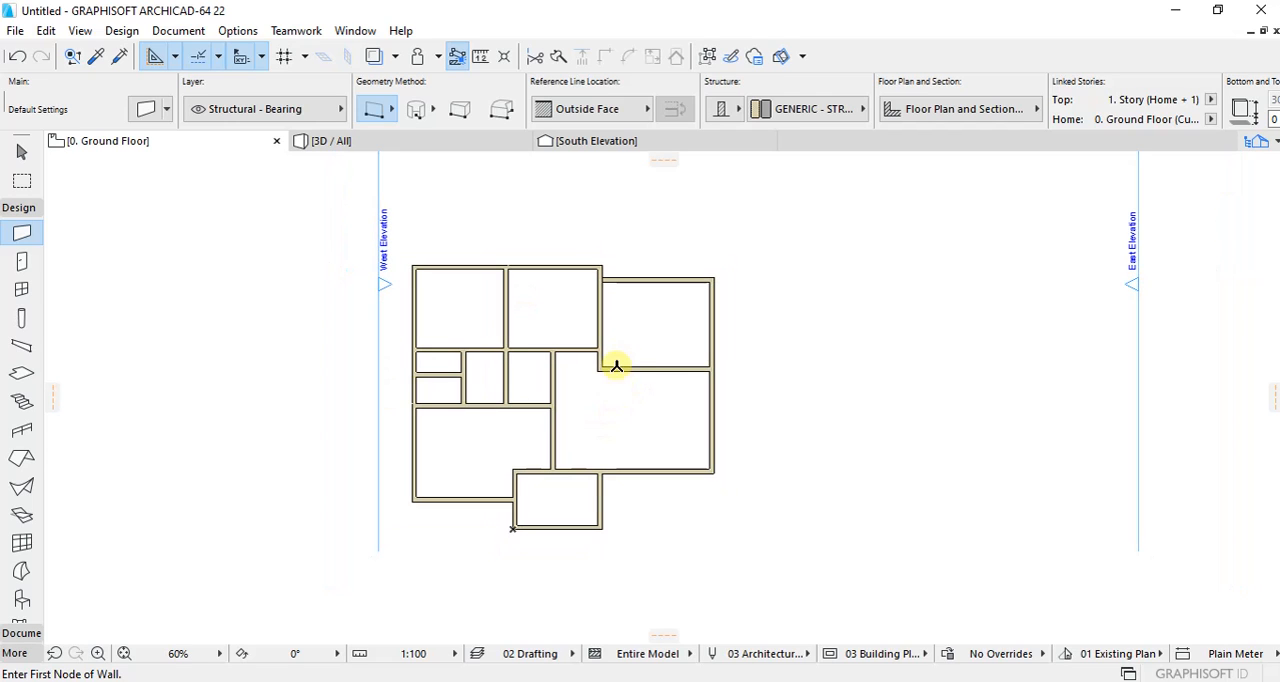
scroll(616, 366, up, 1)
scroll(610, 340, down, 1)
scroll(537, 284, up, 1)
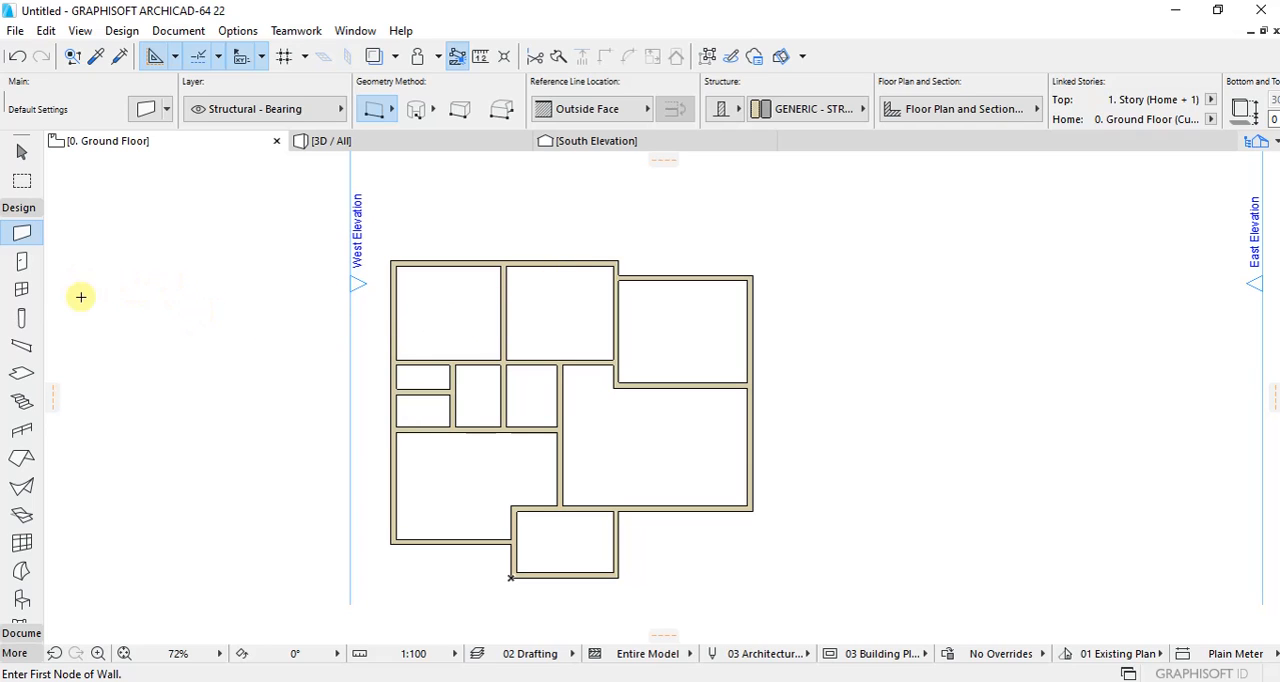
Step: Configure the default hinged Door 22 with a sill height of 0, a Style 4 leaf and Handle 1
click(22, 261)
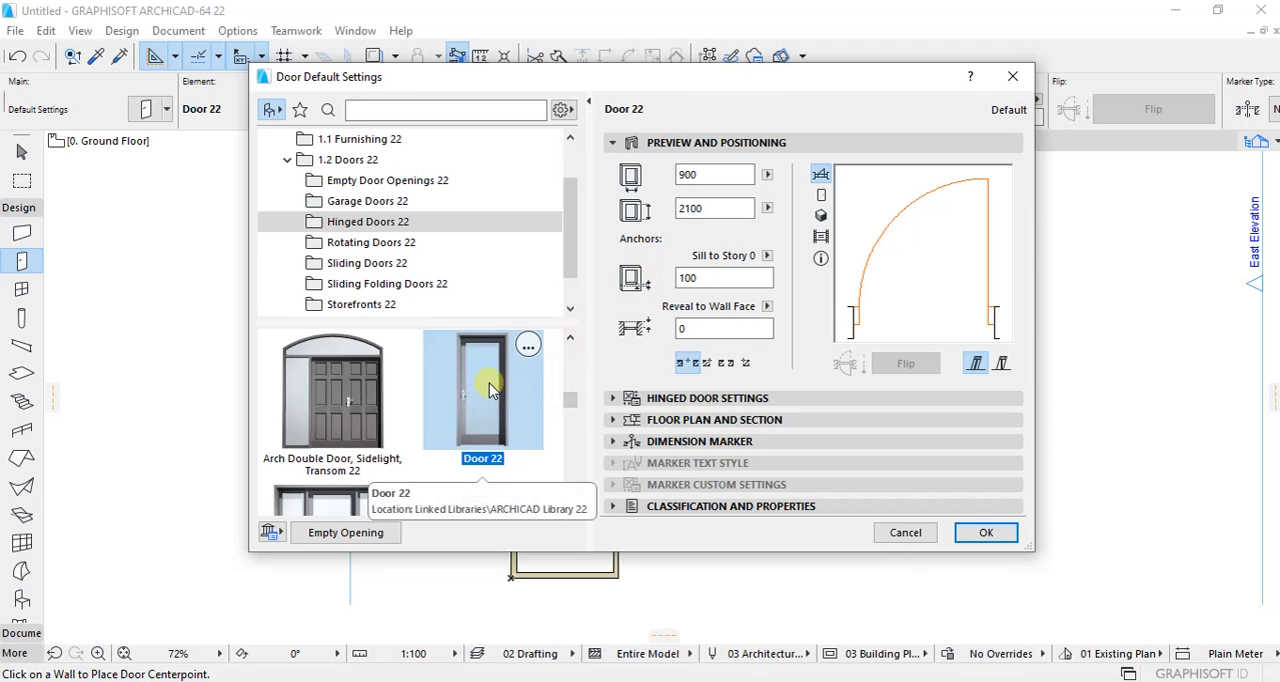
click(705, 281)
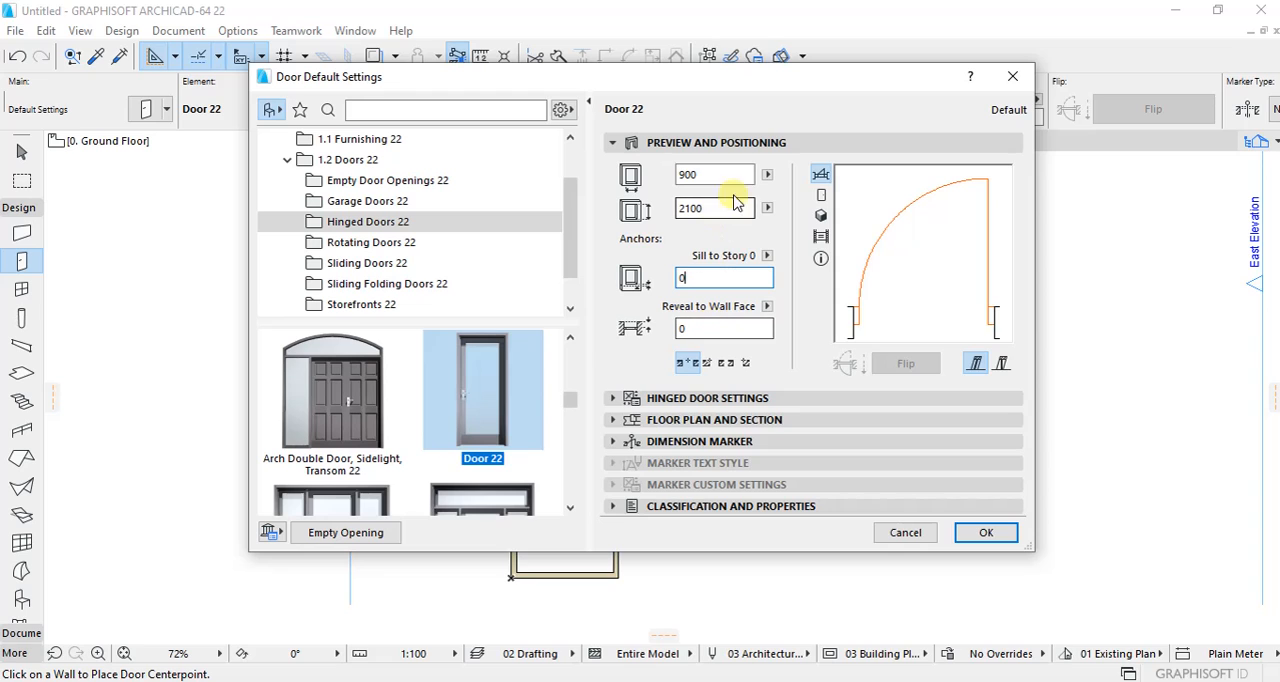
click(614, 399)
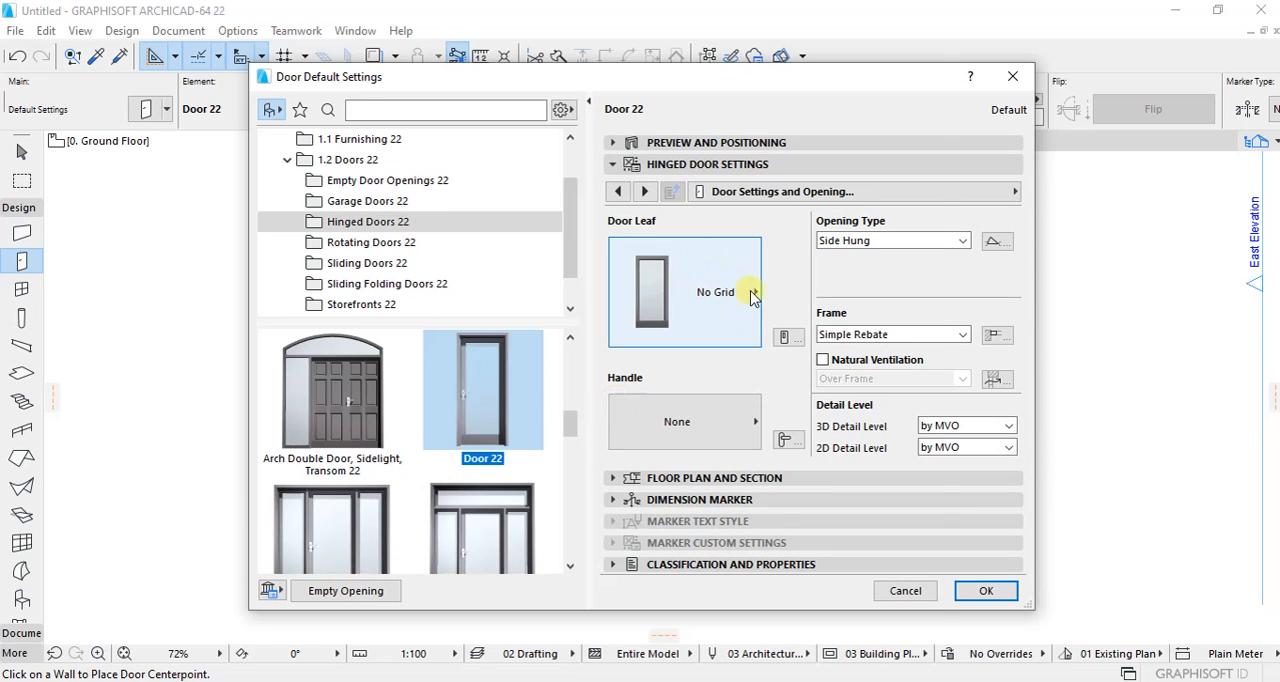
click(752, 297)
scroll(862, 360, down, 3)
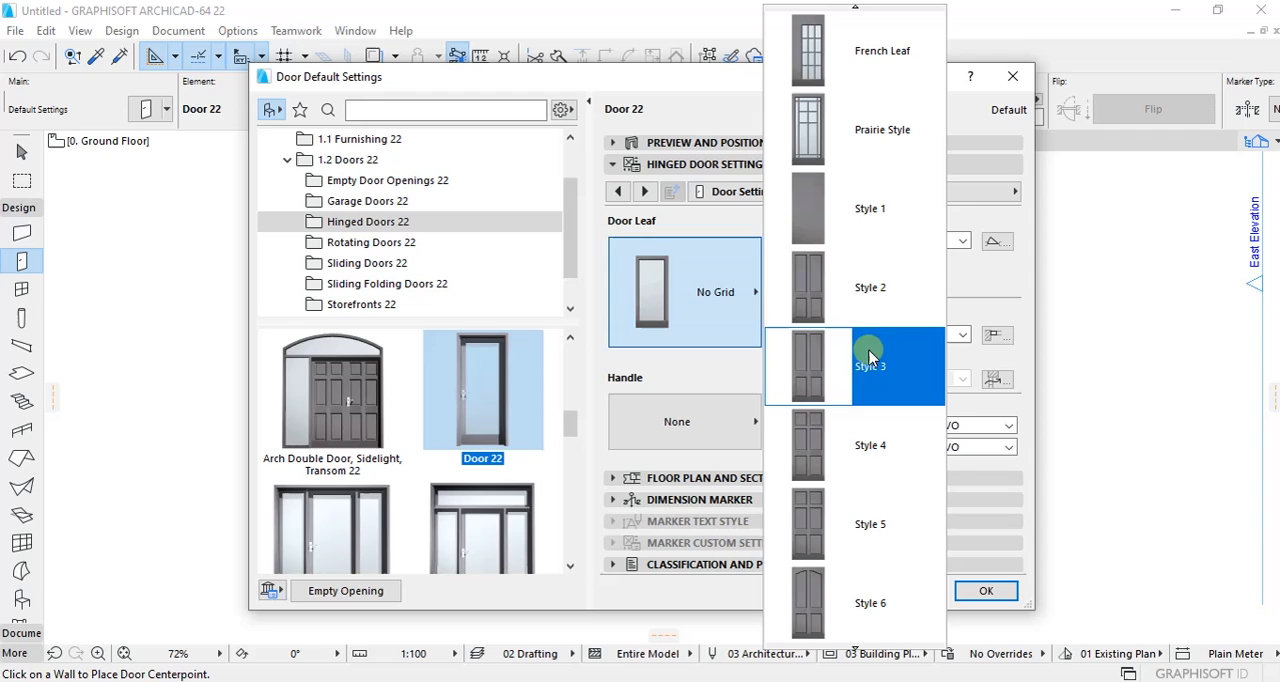
click(888, 462)
click(752, 422)
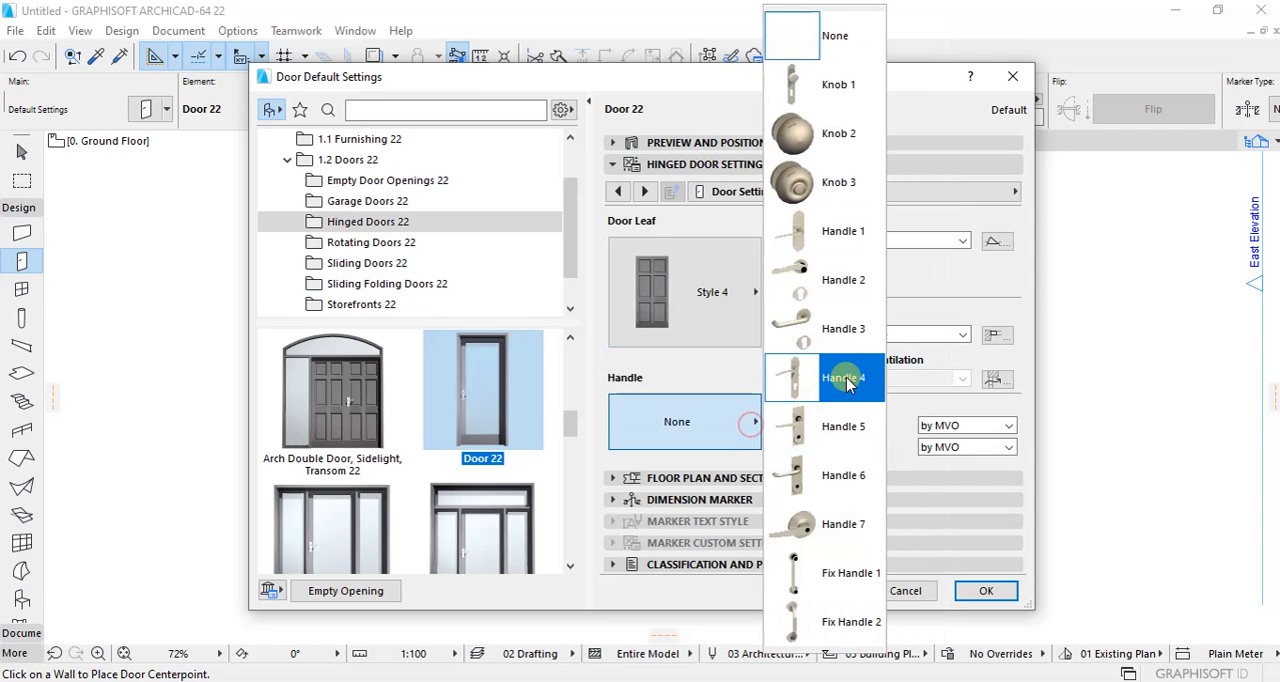
click(843, 236)
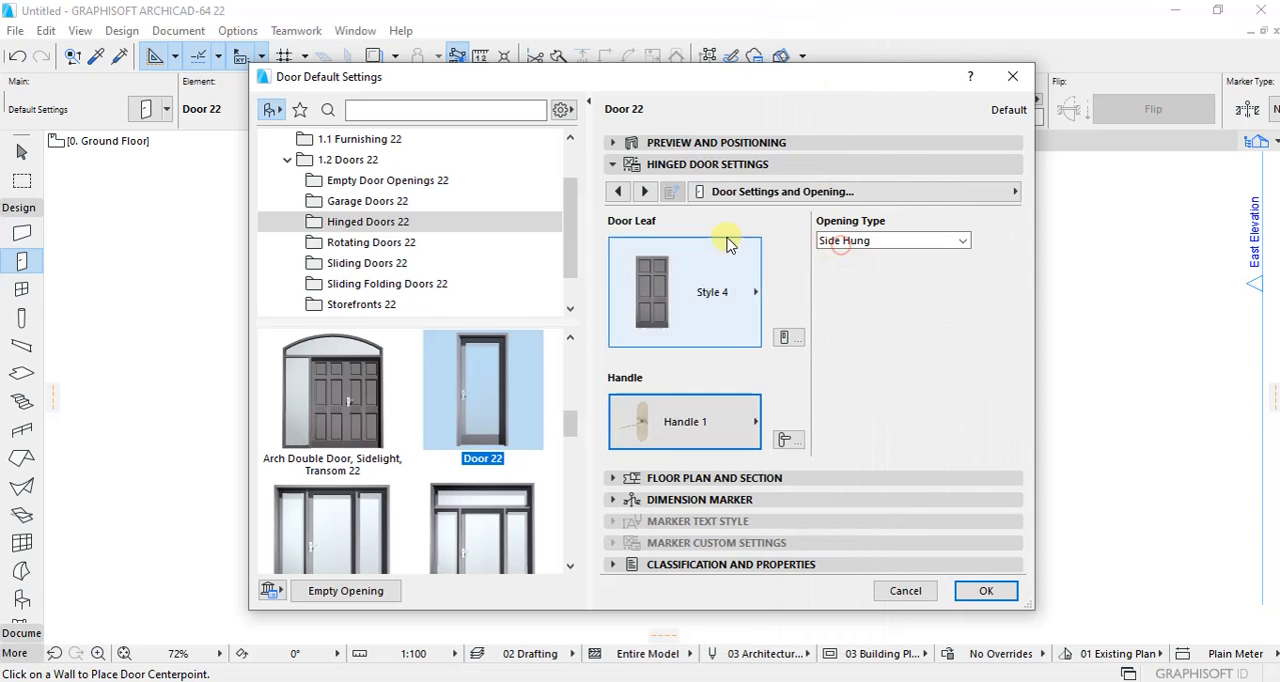
Step: Examine the door's frame and leaf, natural ventilation, leaf type, and opening type and angle settings
click(646, 192)
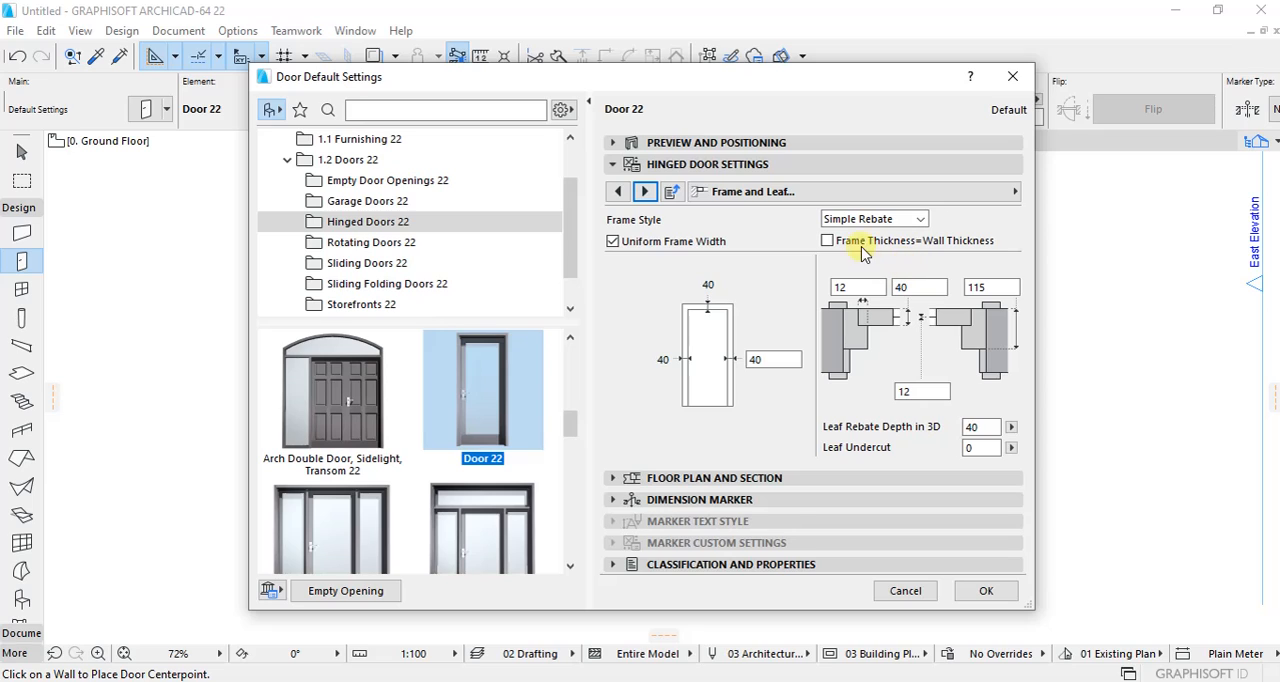
click(828, 241)
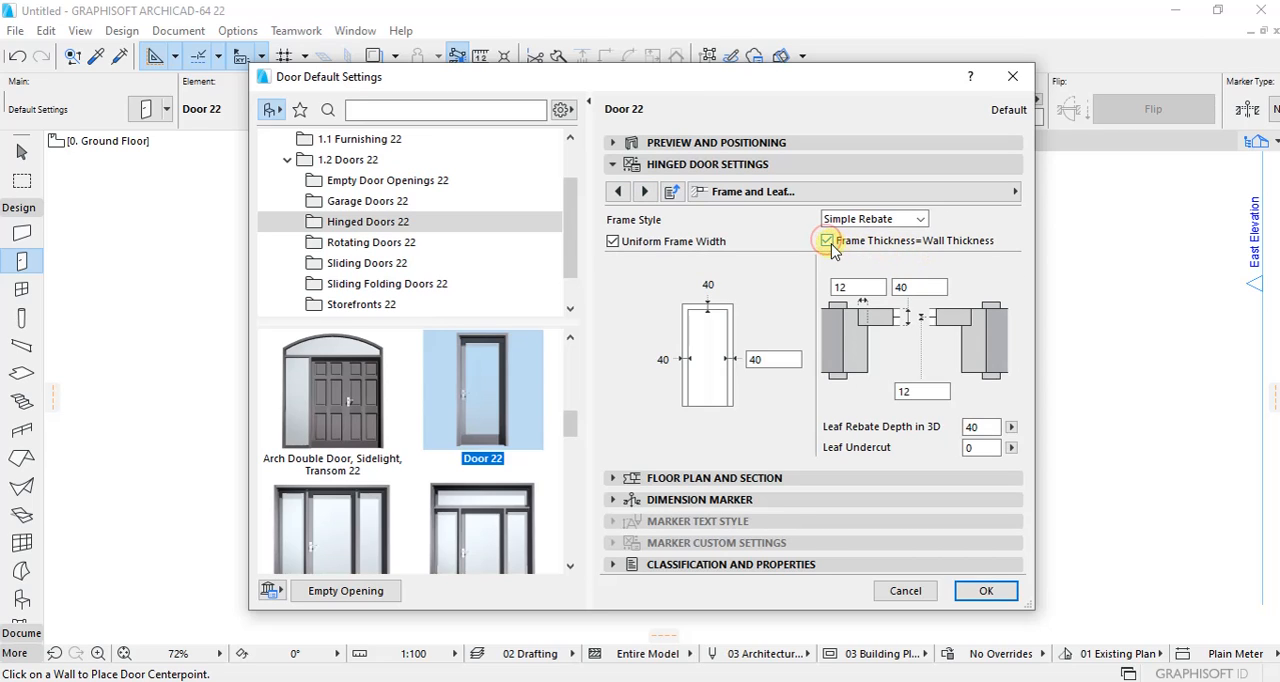
click(828, 241)
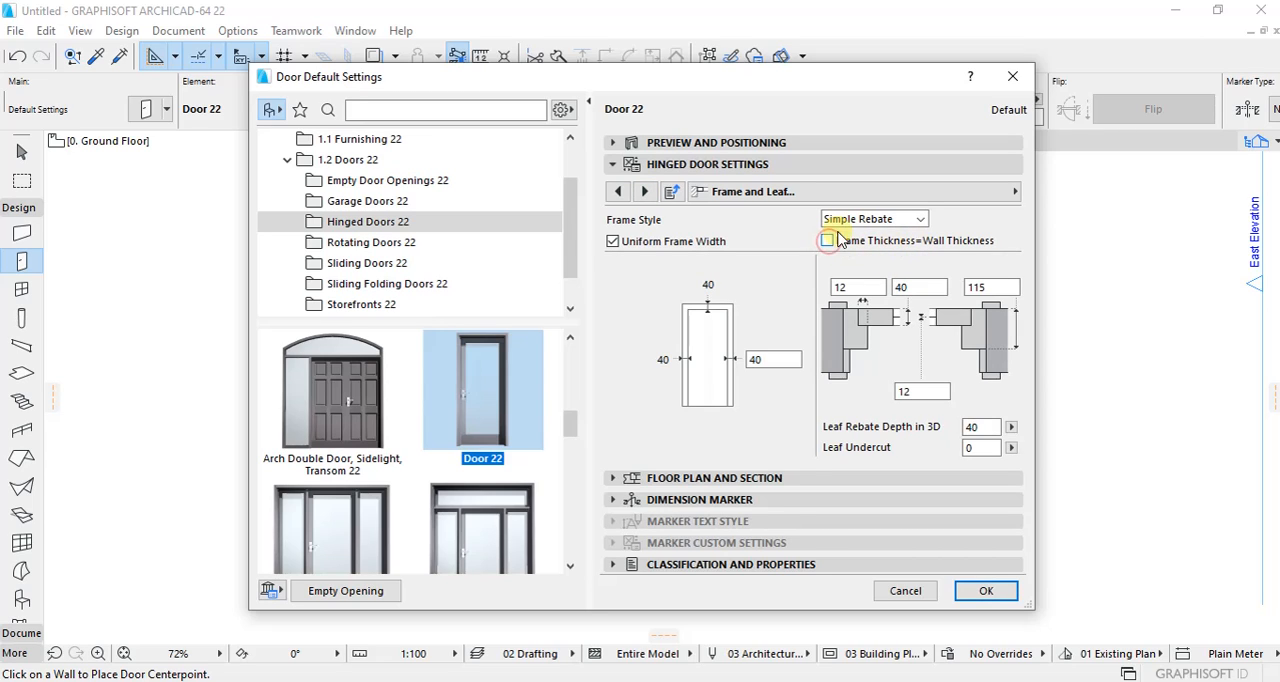
click(646, 192)
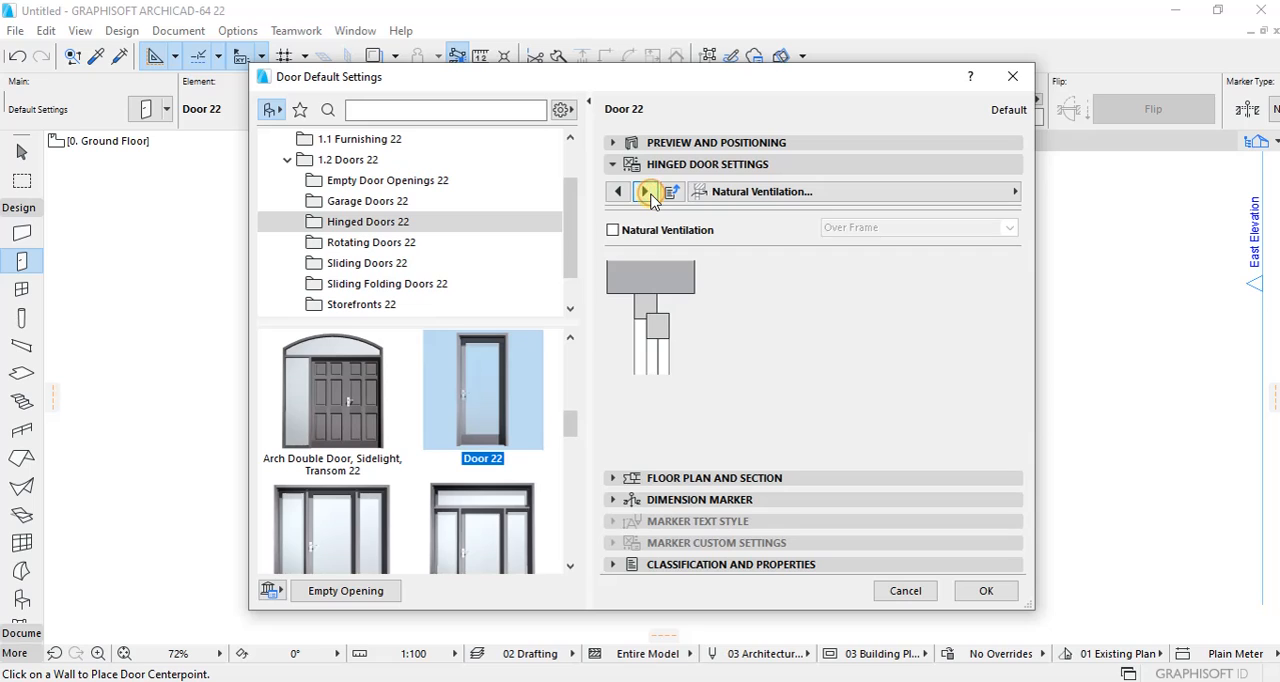
click(646, 192)
click(645, 192)
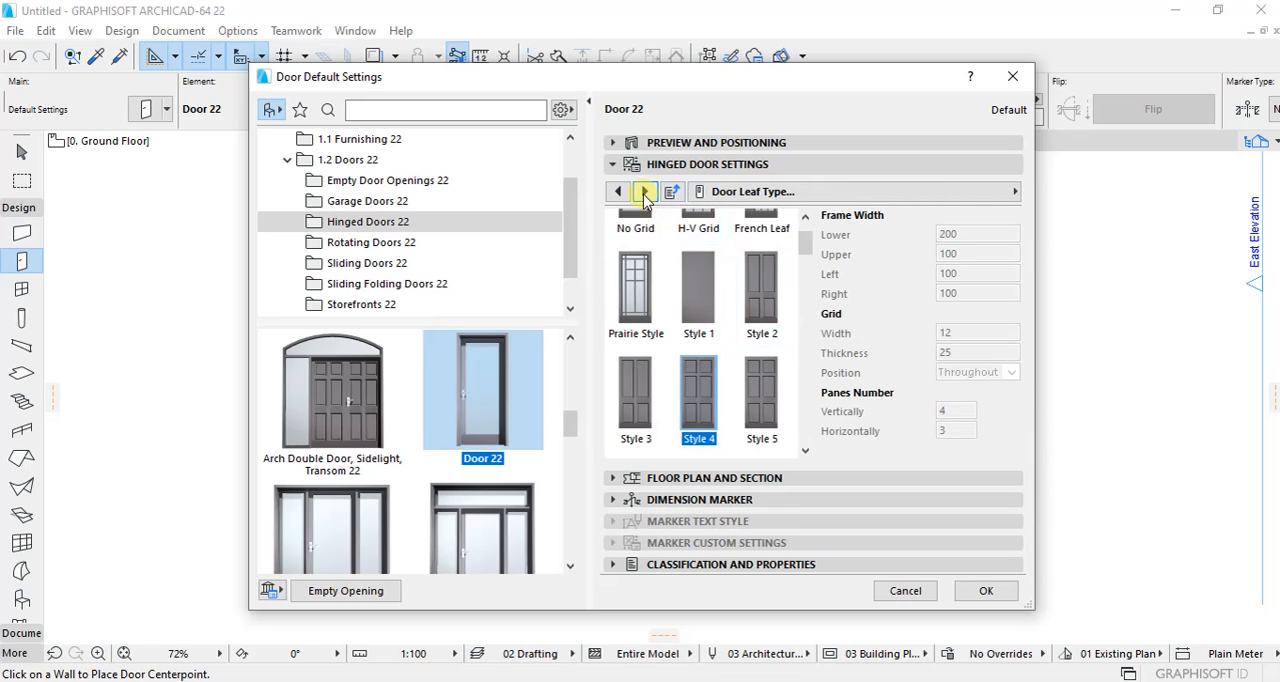
click(645, 192)
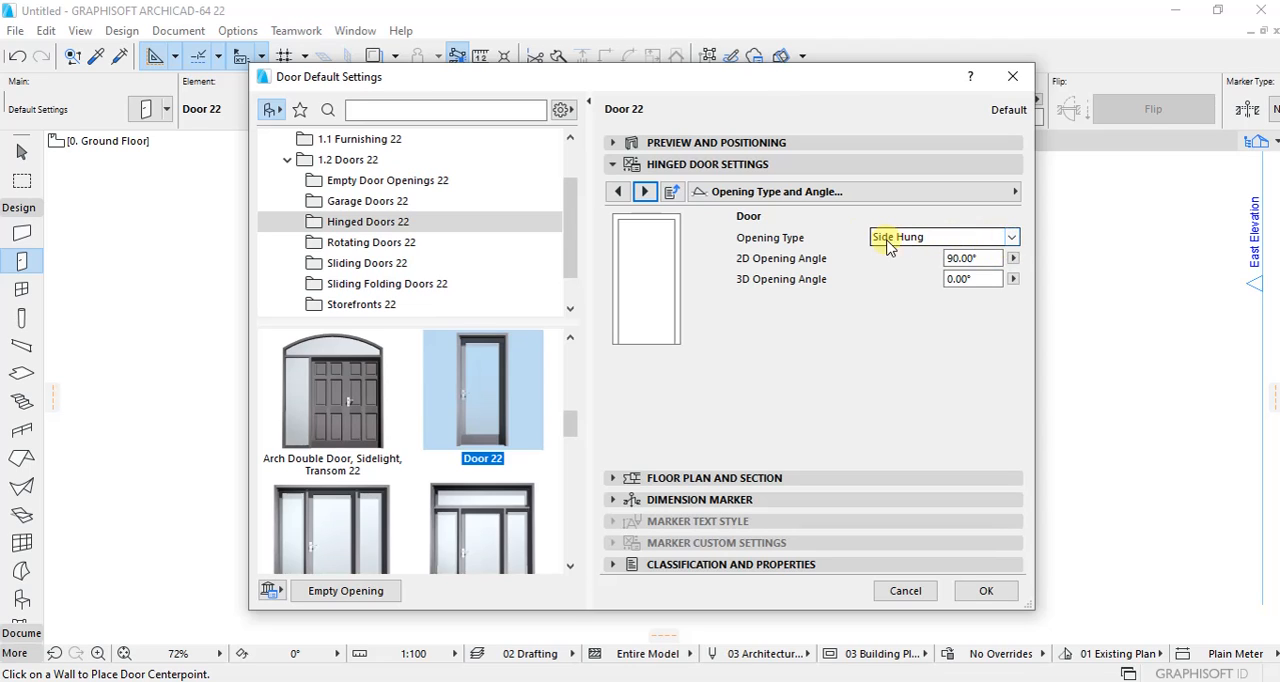
click(1013, 238)
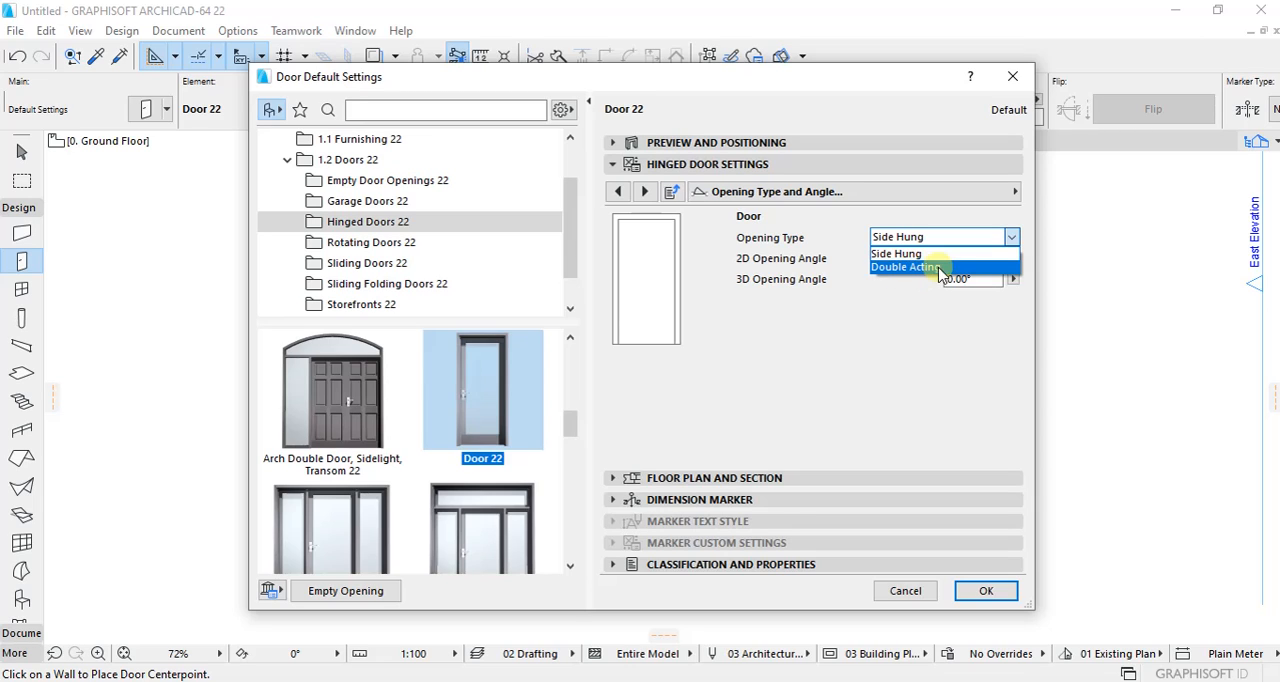
click(918, 318)
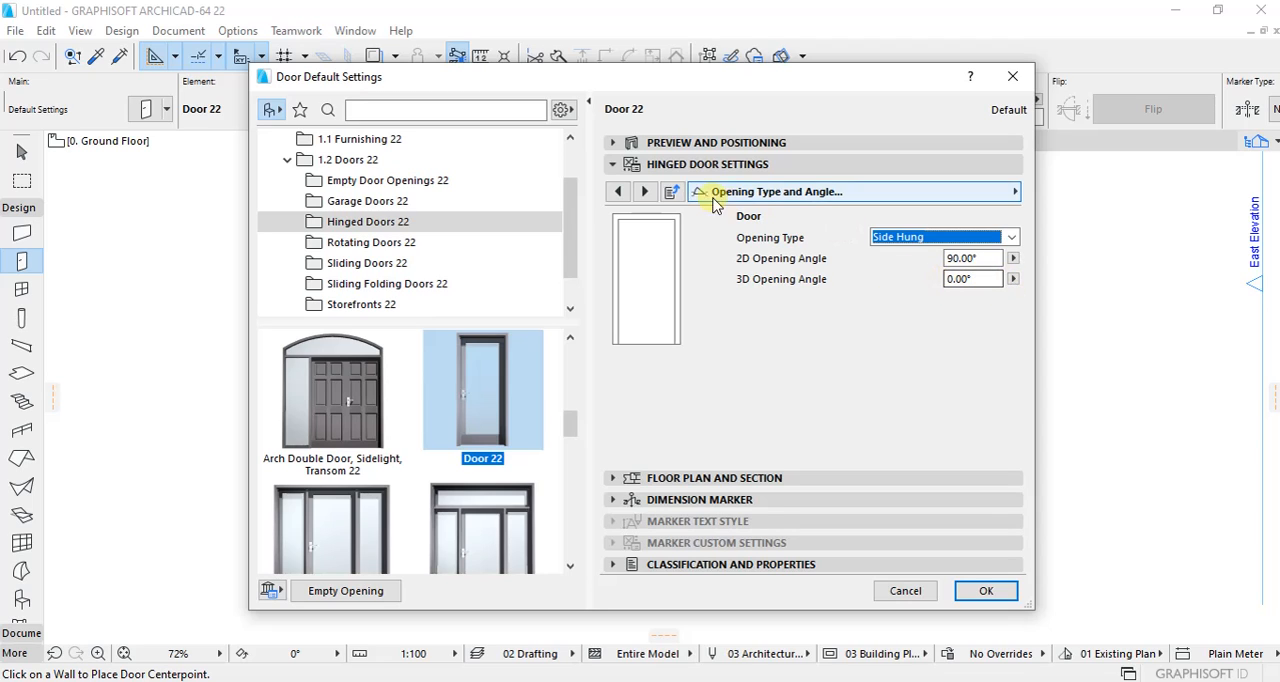
Step: Override the model view options for the door's 3D projections and turn off the opening line
click(645, 191)
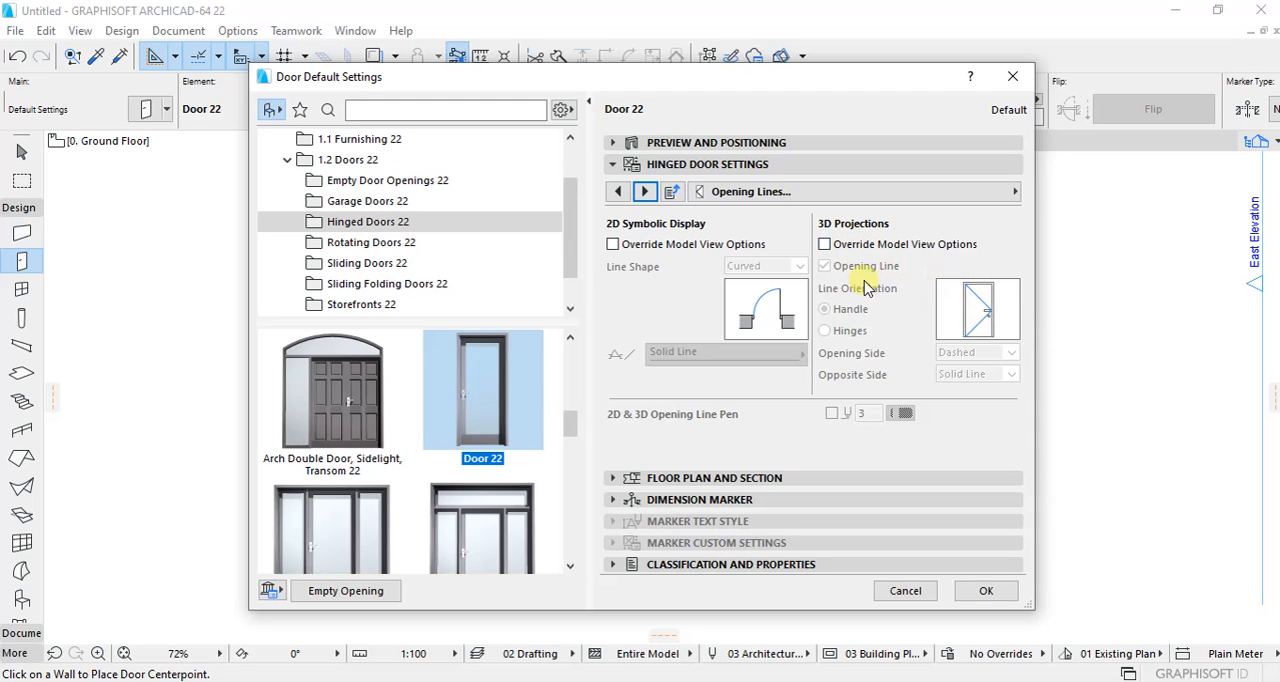
click(823, 245)
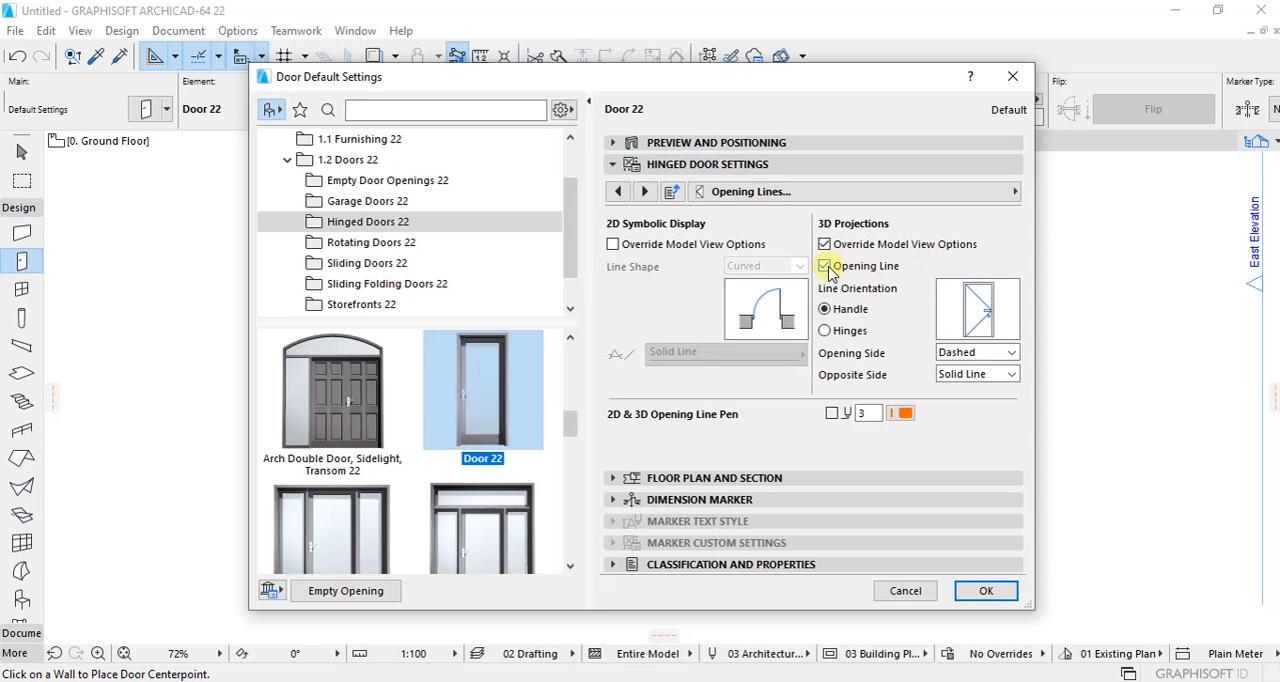
click(824, 267)
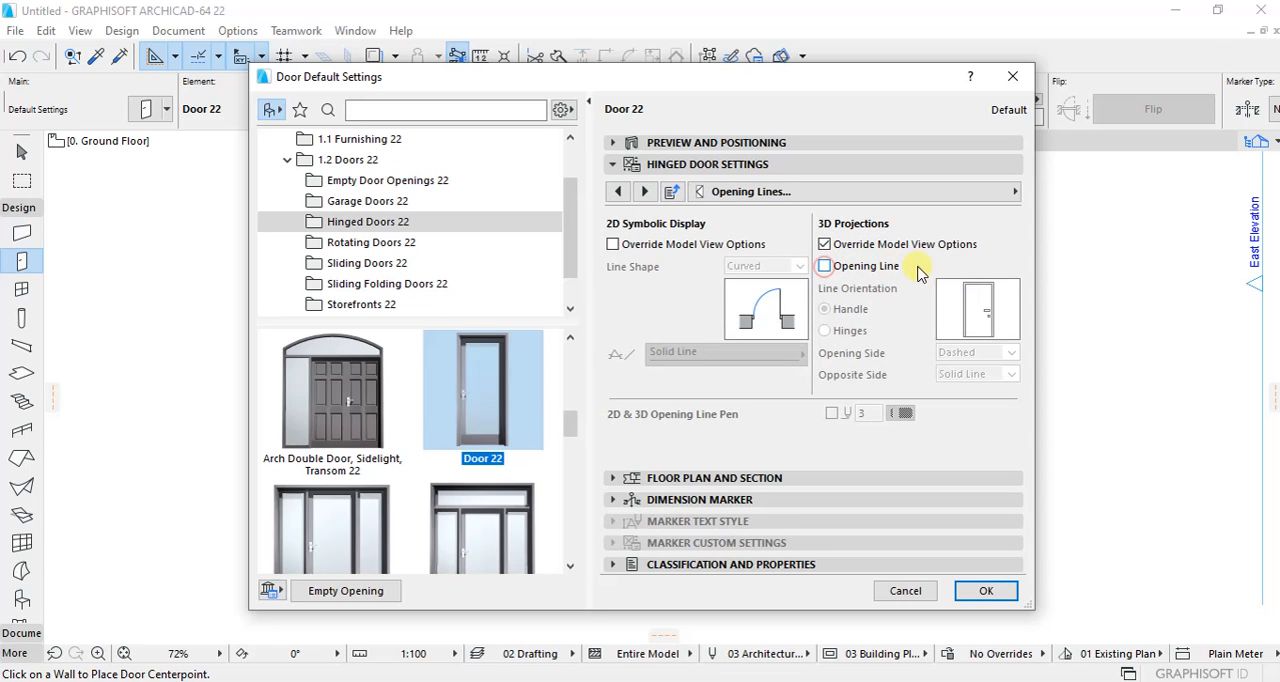
Step: Make the door surfaces uniform in Wood - Oak Light and set the handle surface to Metal - Bronze
click(646, 192)
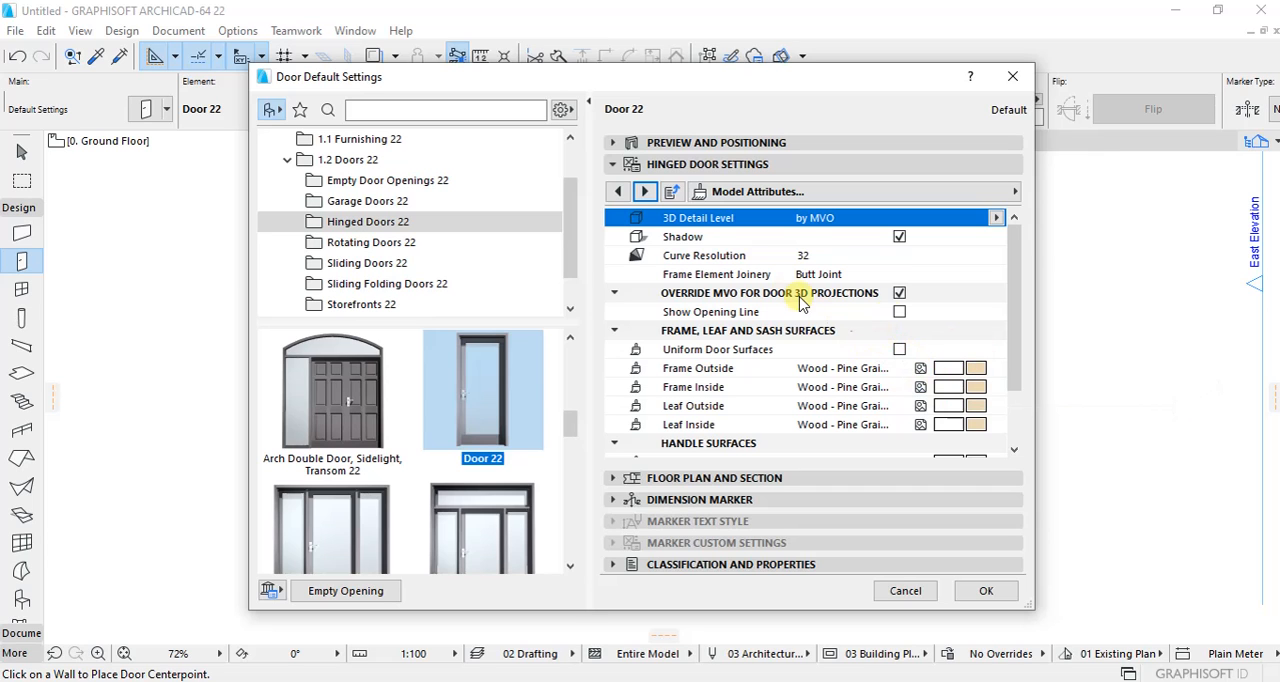
click(899, 349)
scroll(948, 336, down, 1)
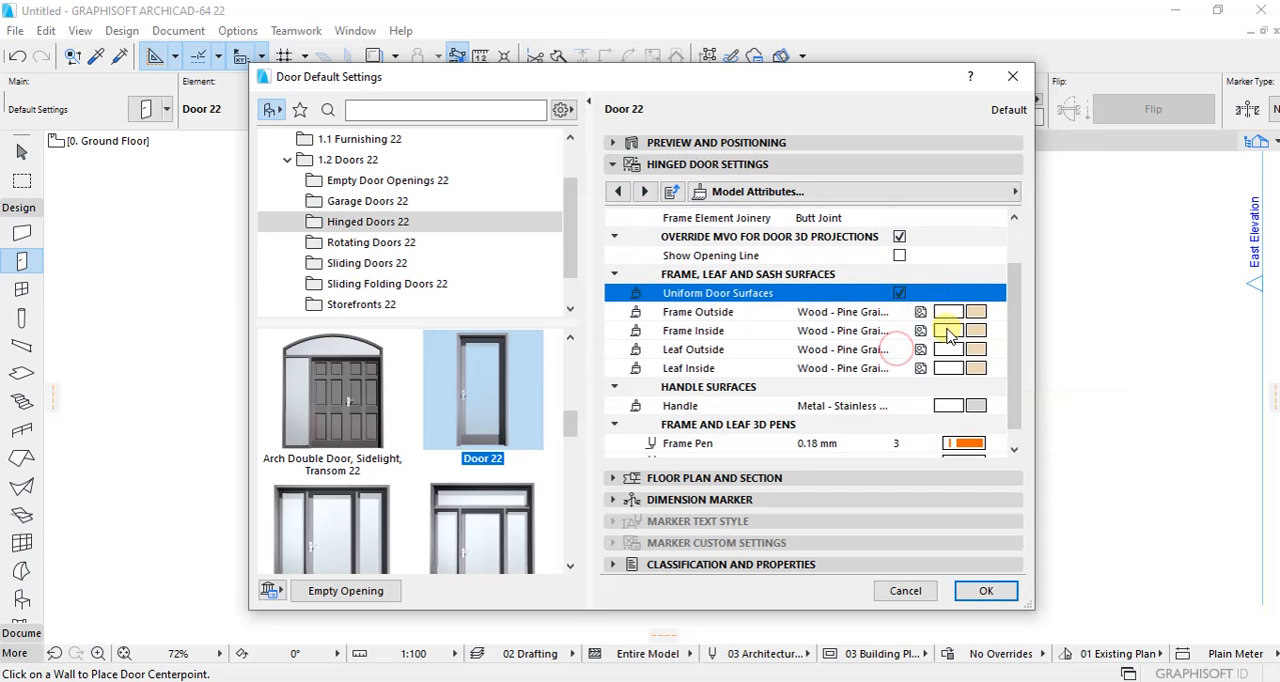
click(948, 333)
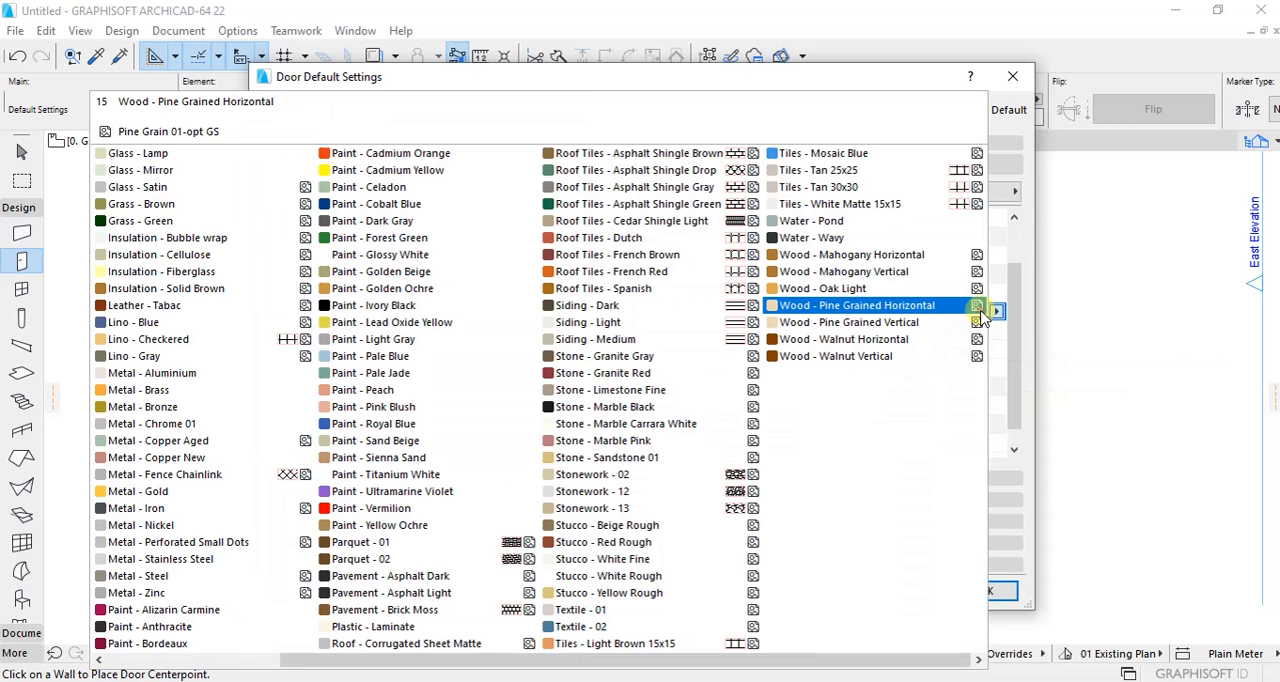
click(853, 289)
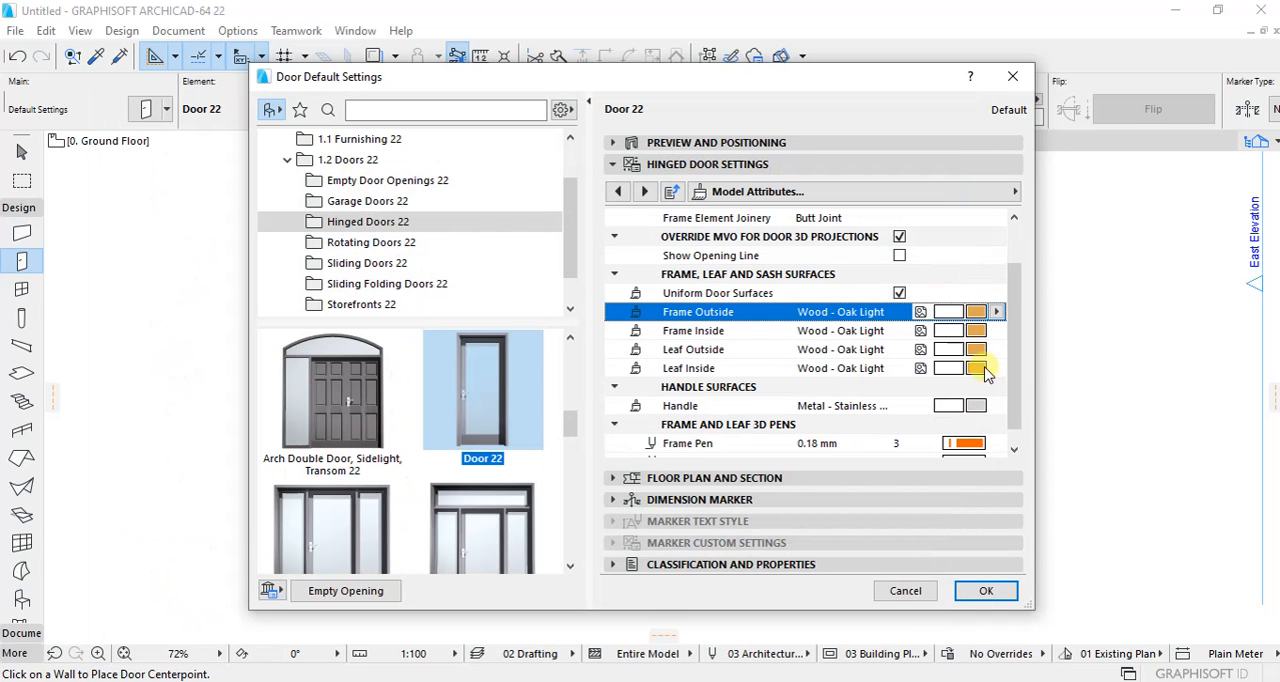
click(976, 405)
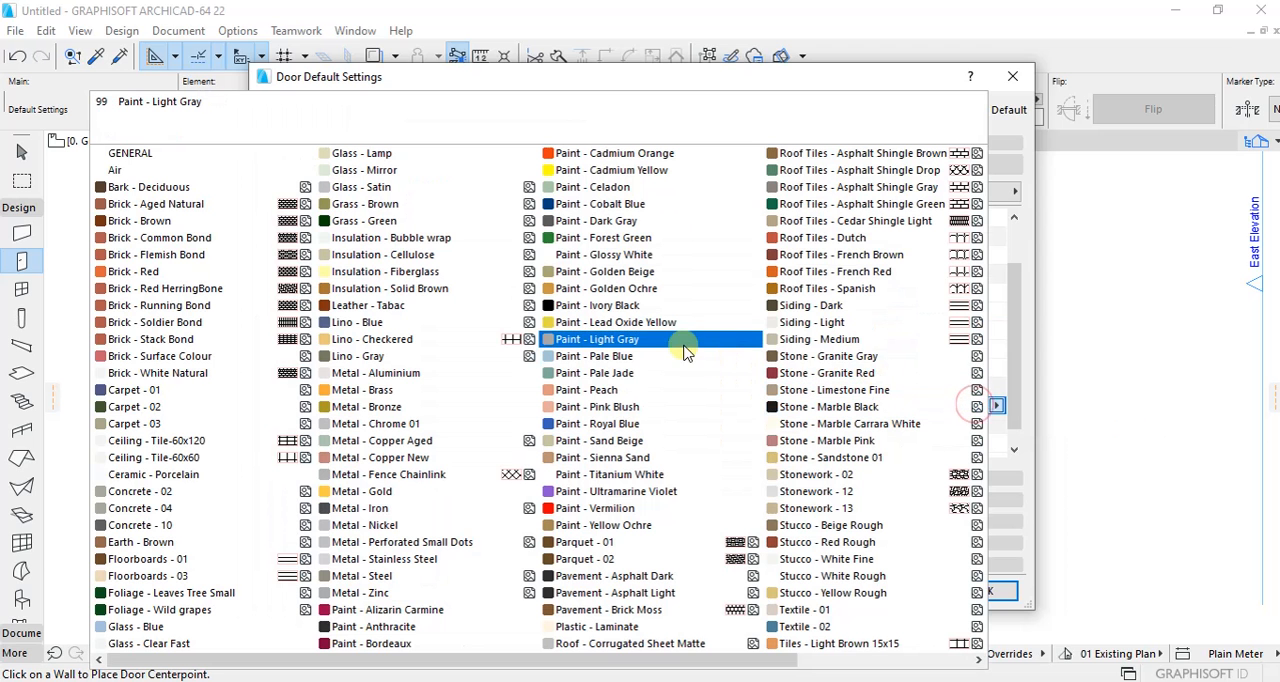
click(435, 408)
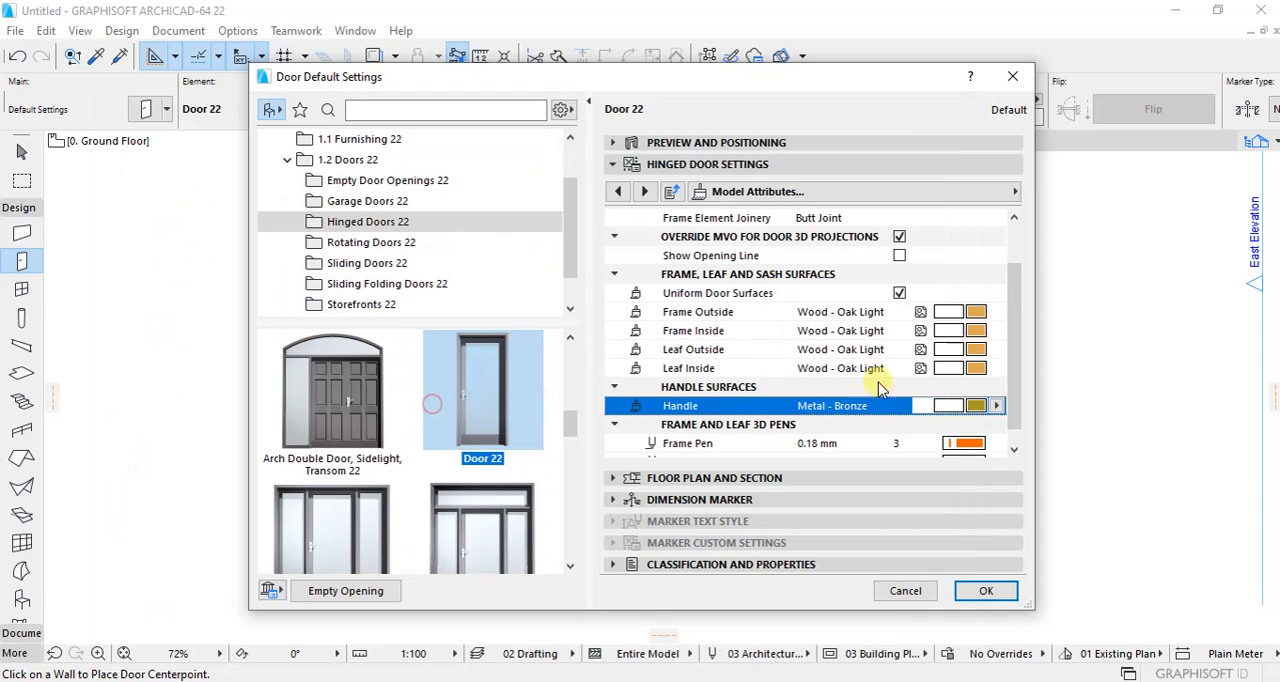
Step: Review the wall opening, wall closure, and fixtures and fittings options, and apply the door default settings
click(646, 192)
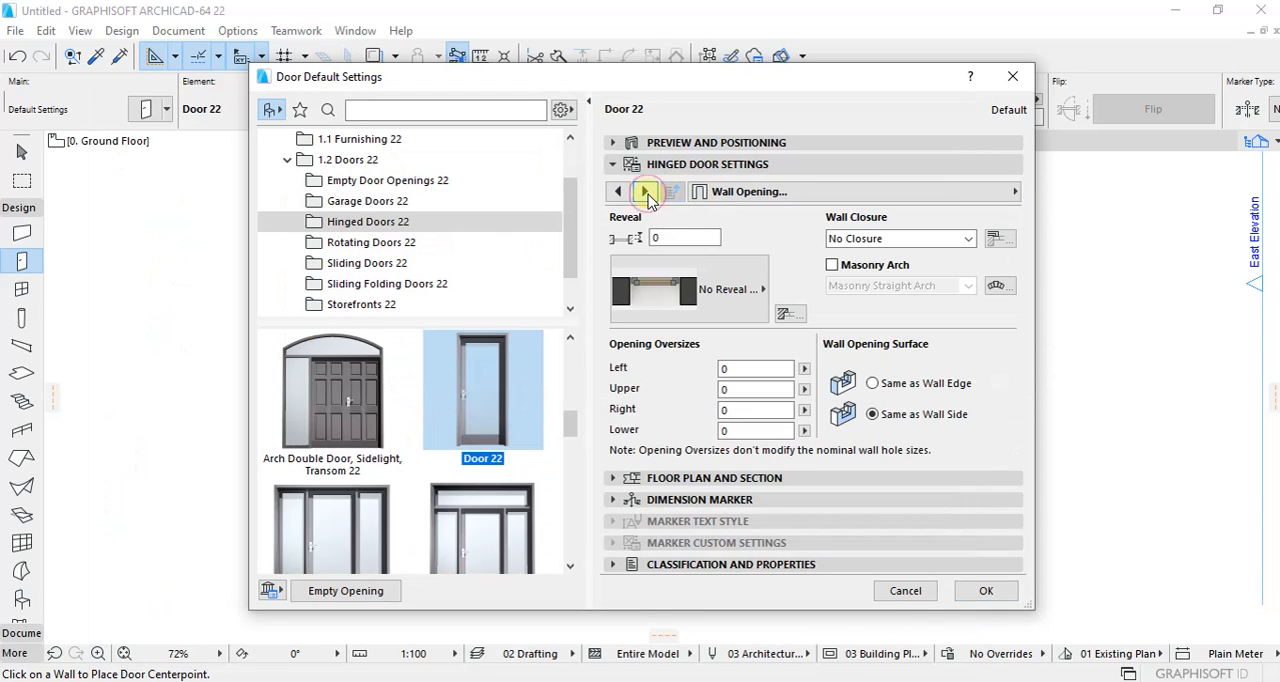
click(646, 192)
click(646, 192)
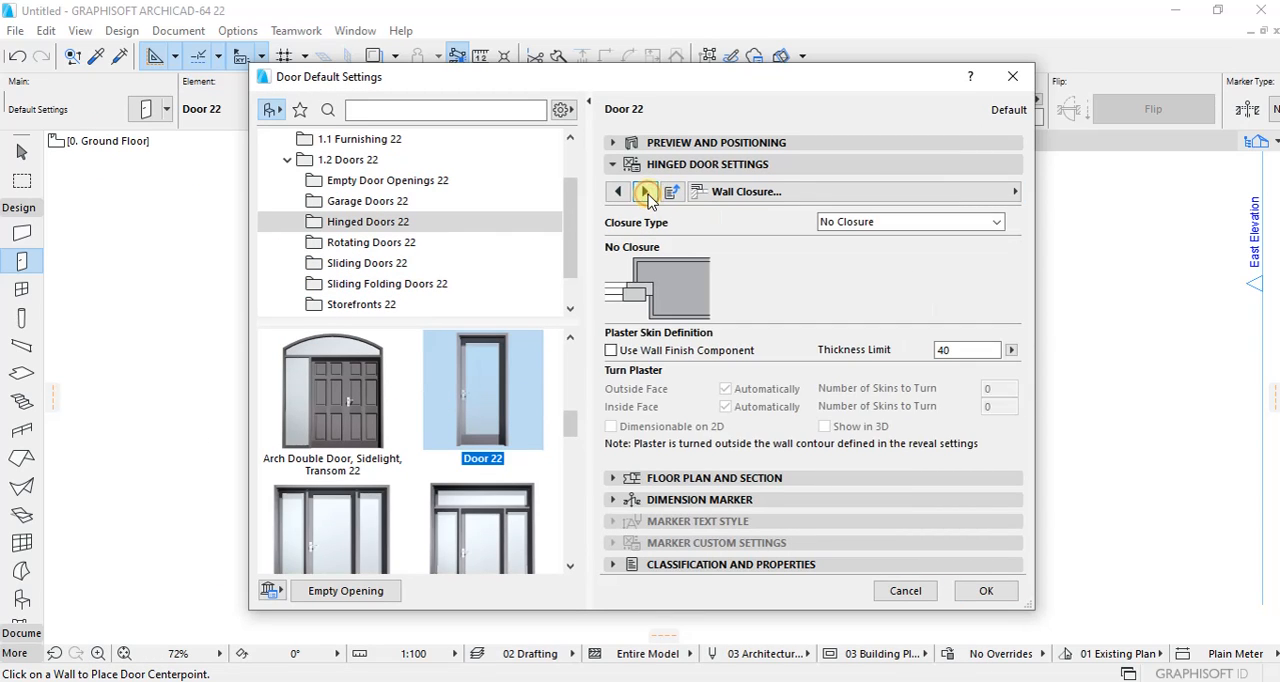
click(646, 192)
click(646, 192)
click(646, 192)
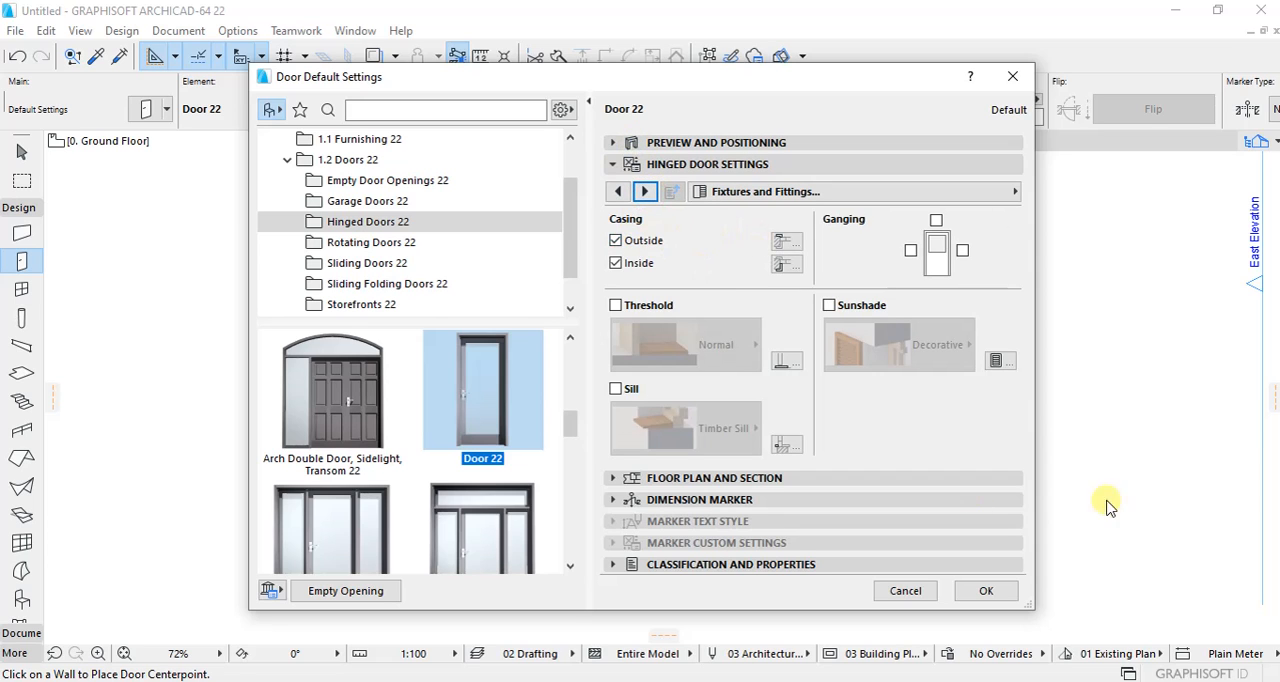
click(988, 592)
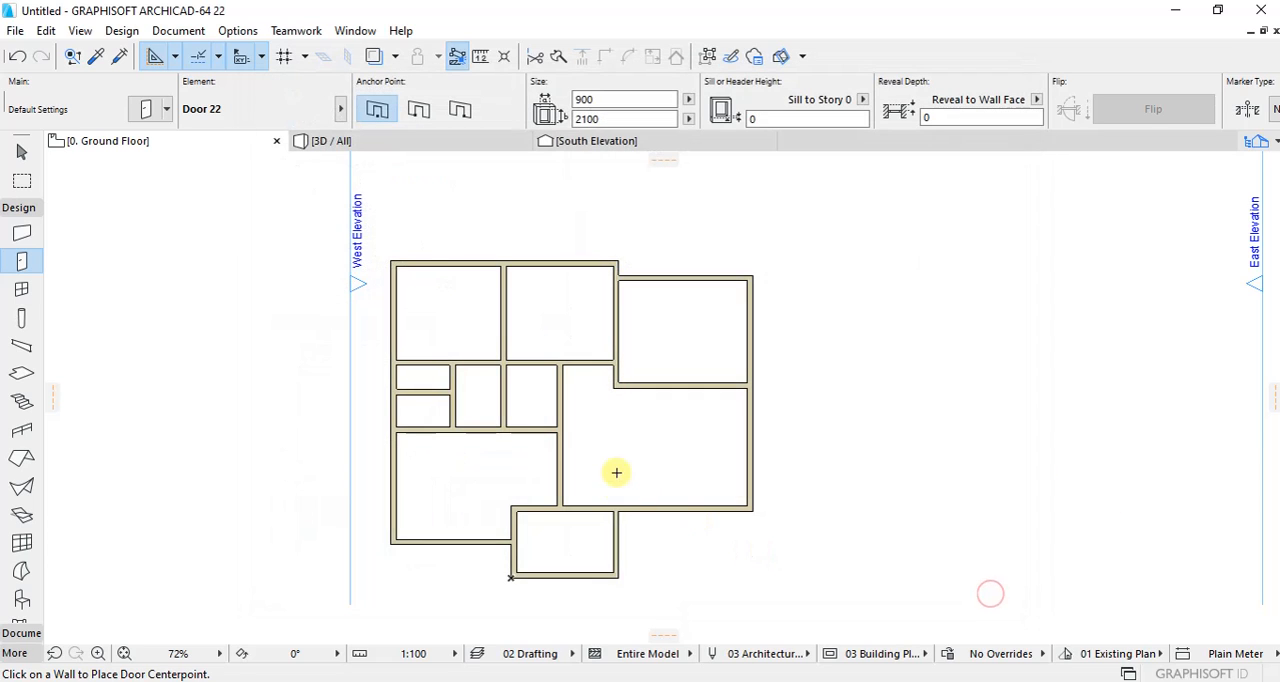
Step: Place a 900 x 2100 door in the east wall of the southern of the two westernmost small rooms, opening into the room
scroll(568, 361, up, 5)
scroll(574, 363, down, 4)
scroll(423, 365, up, 2)
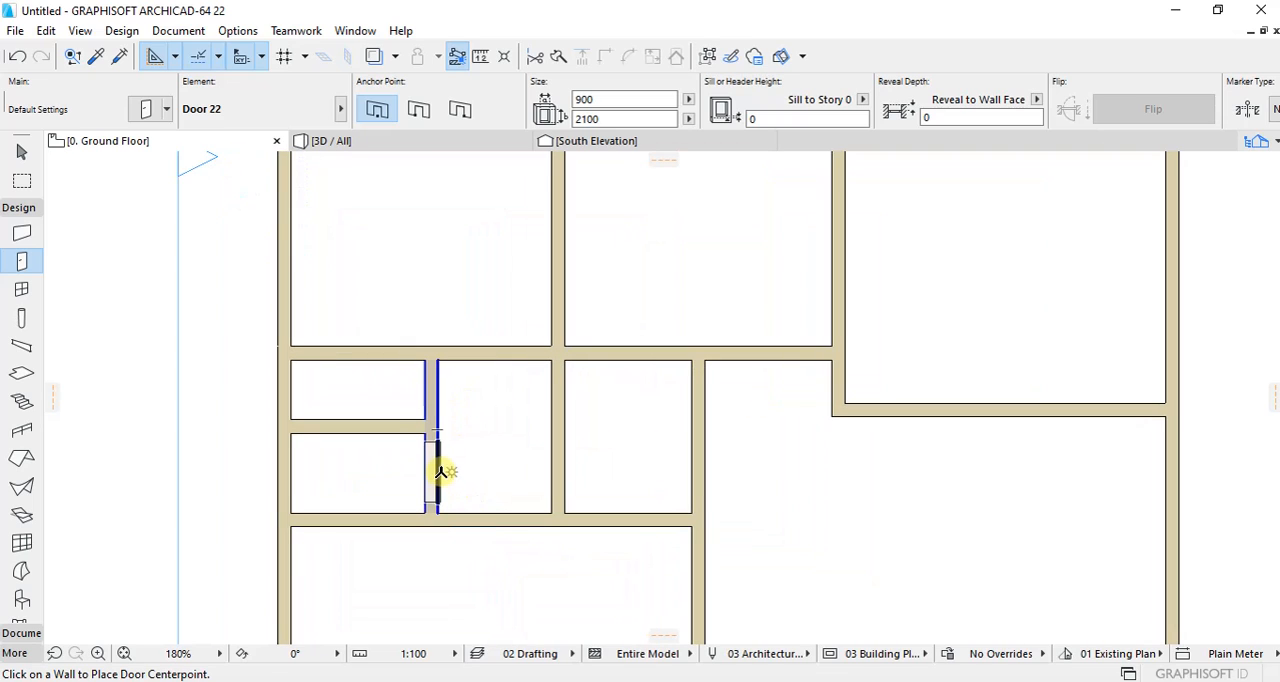
click(441, 472)
click(376, 563)
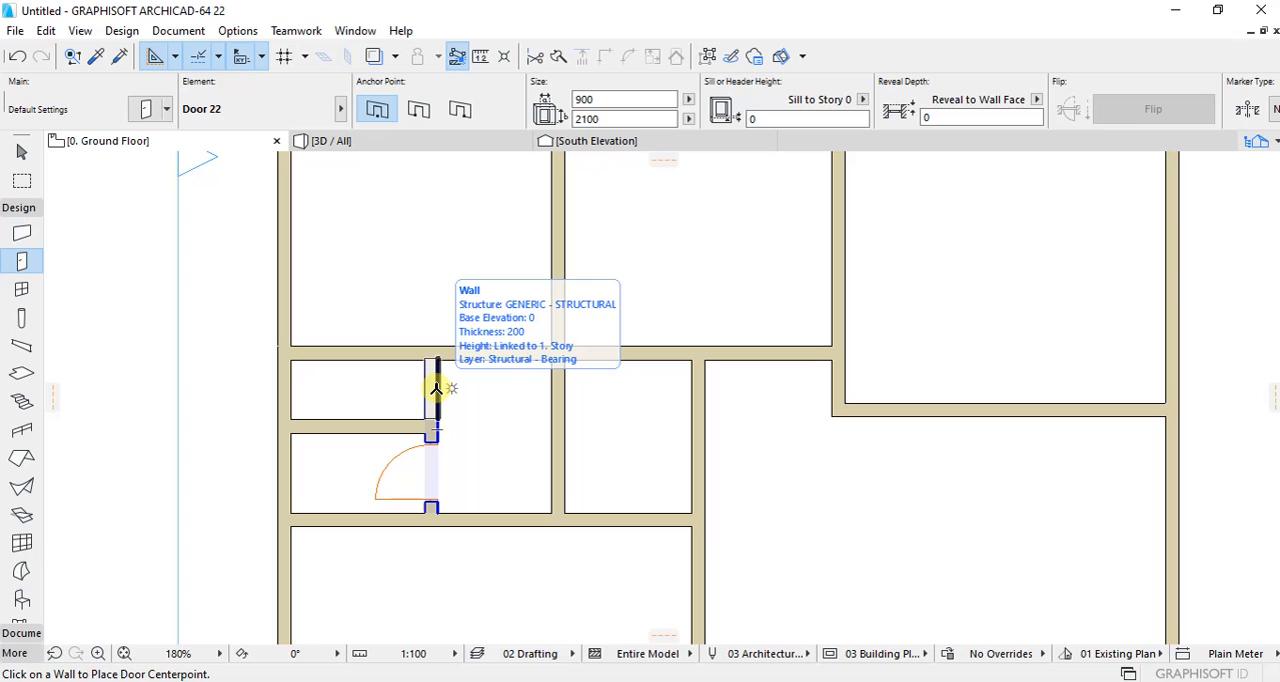
Step: Place a 900 x 2100 door in the east wall of the northern of the two westernmost small rooms, opening into the room
click(435, 389)
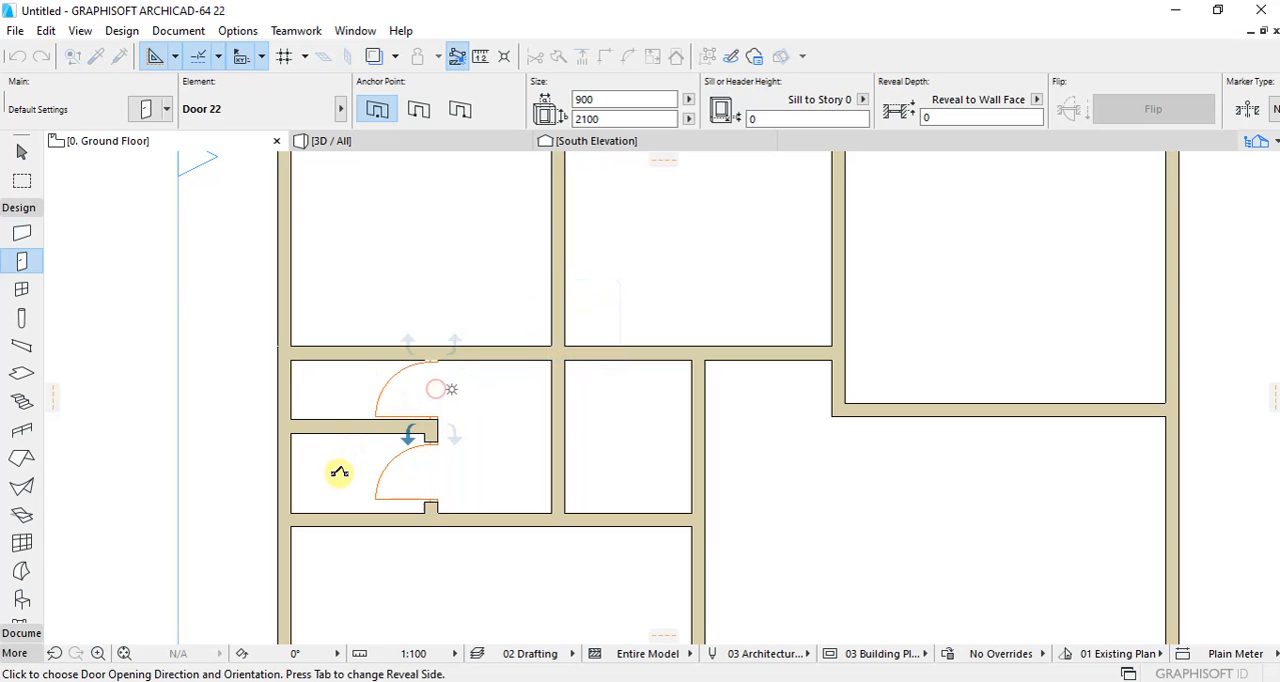
click(339, 474)
scroll(503, 377, down, 3)
scroll(532, 393, down, 2)
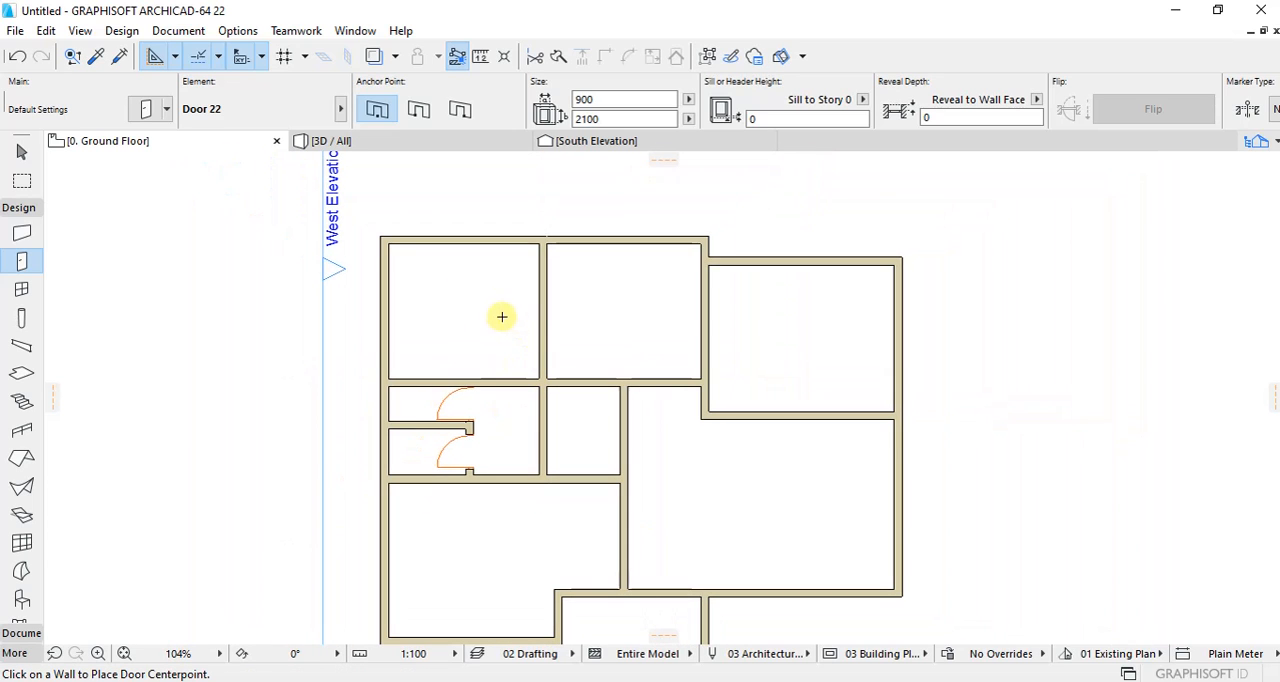
Step: Place a 900 x 2100 door in the south wall of each of the two northwestern rooms, near their shared wall and opening into the rooms
scroll(499, 314, up, 1)
scroll(510, 314, down, 1)
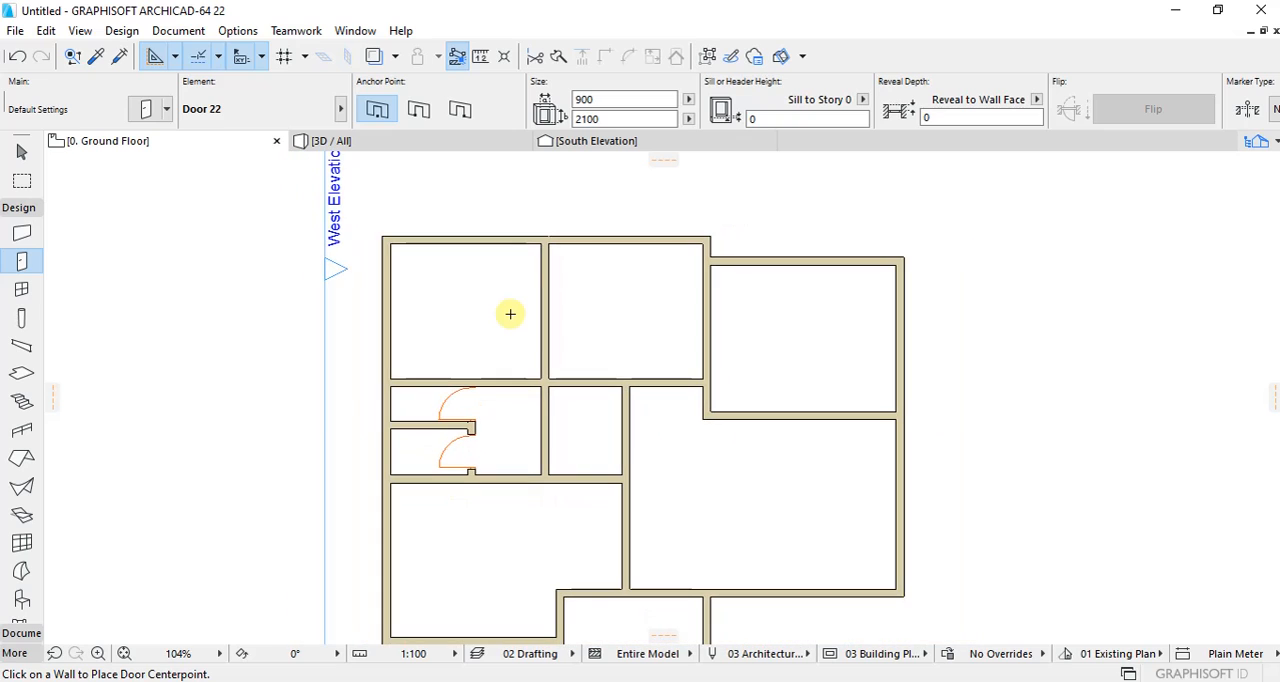
click(519, 388)
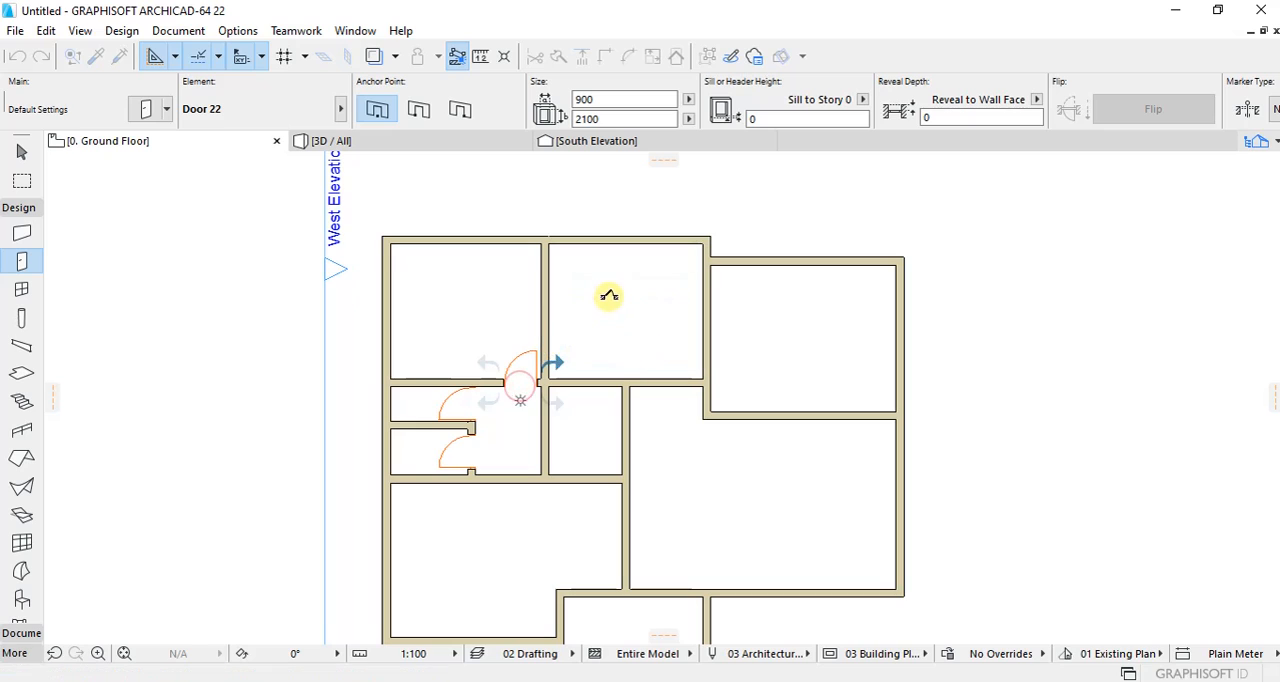
click(607, 300)
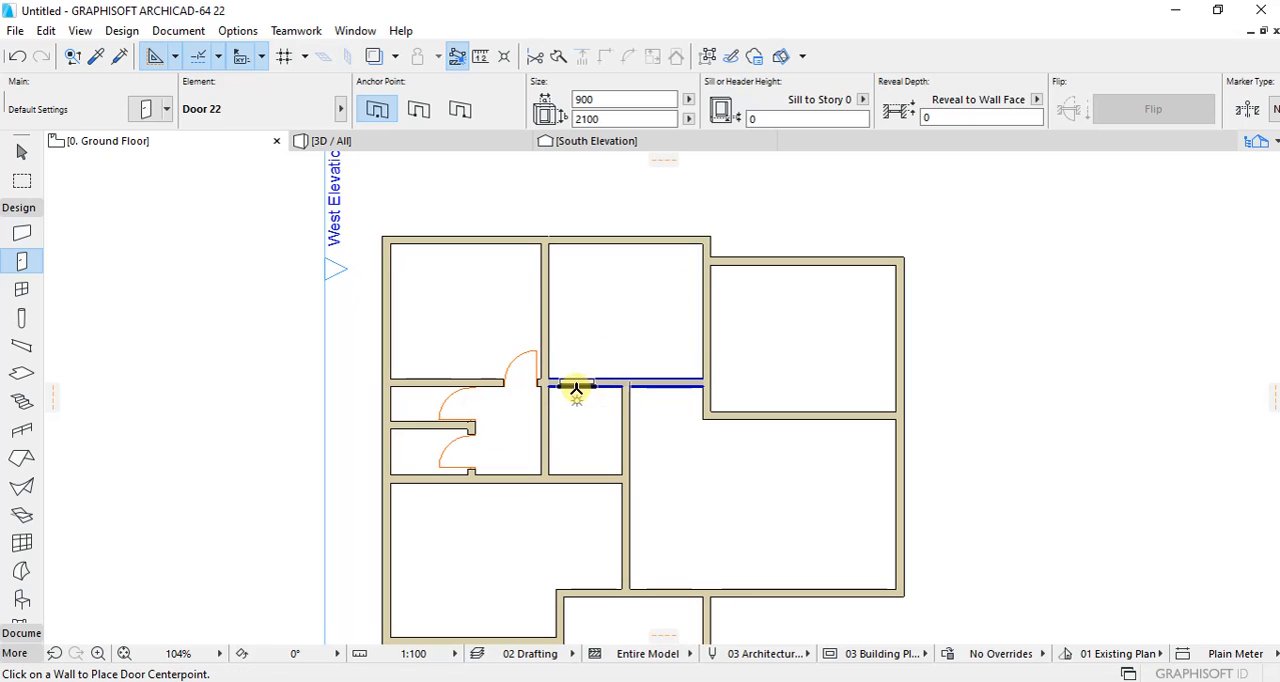
click(576, 388)
click(503, 297)
Step: Place a 900 x 2100 door near the east end of the southwest room's north wall, opening into that room
scroll(625, 445, down, 2)
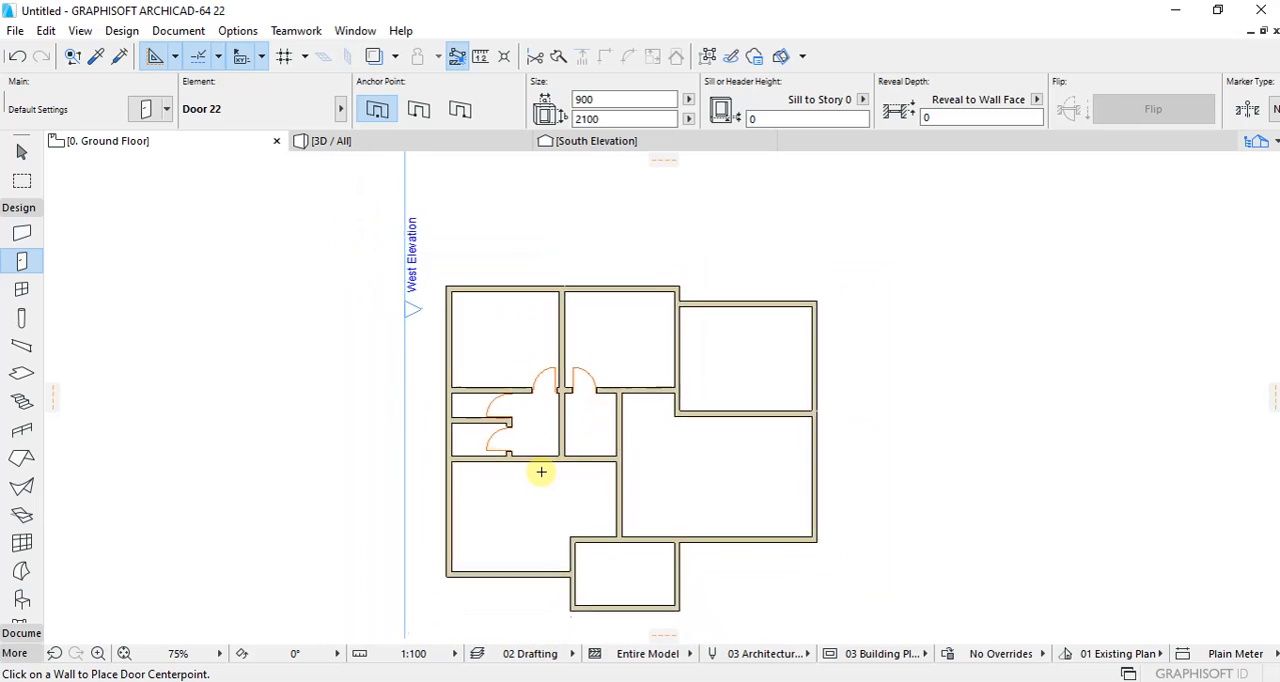
scroll(541, 472, up, 3)
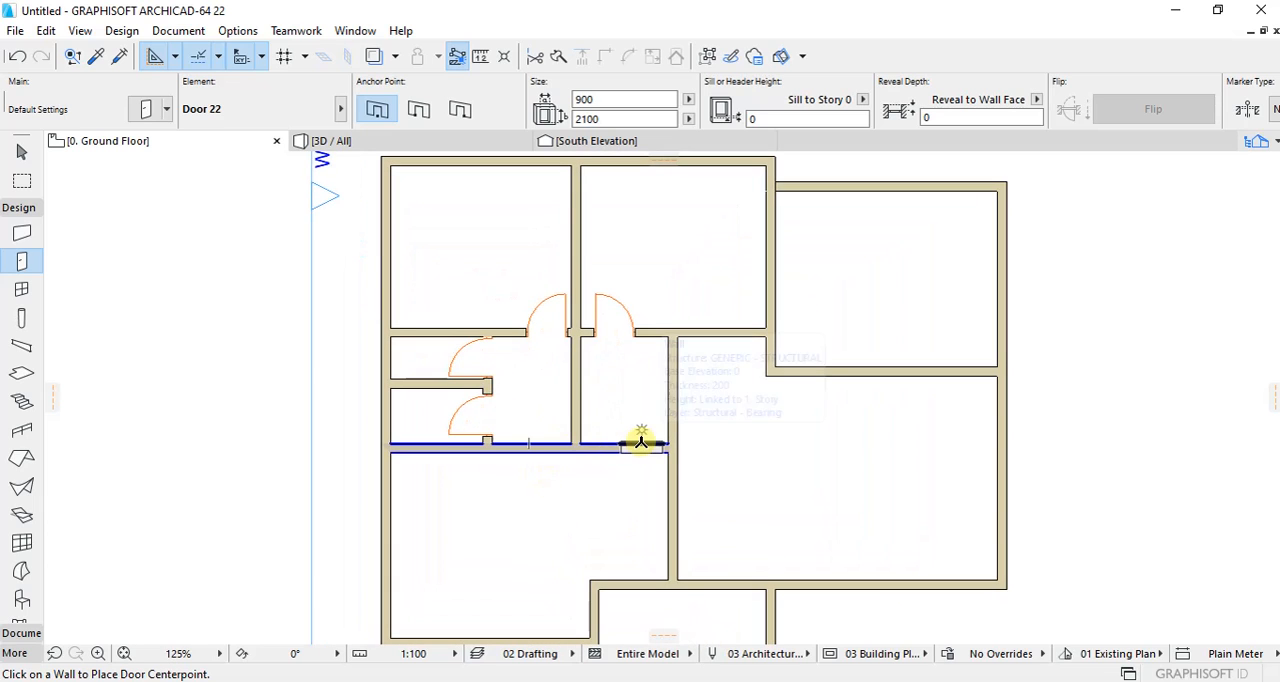
click(672, 464)
click(737, 517)
scroll(565, 447, down, 1)
scroll(640, 337, down, 4)
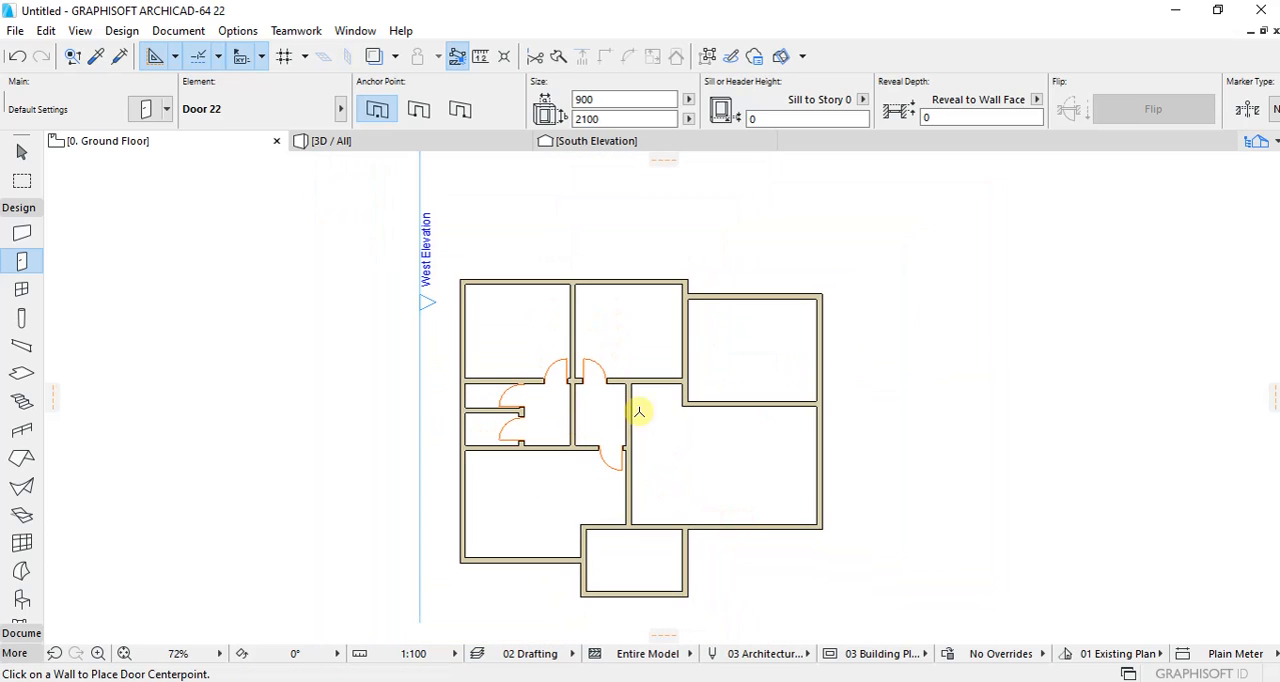
Step: Set the door default to Rectangular Door Opening 22 from Empty Door Openings 22, keeping the 900 x 2100 size
scroll(708, 371, up, 8)
scroll(674, 408, down, 8)
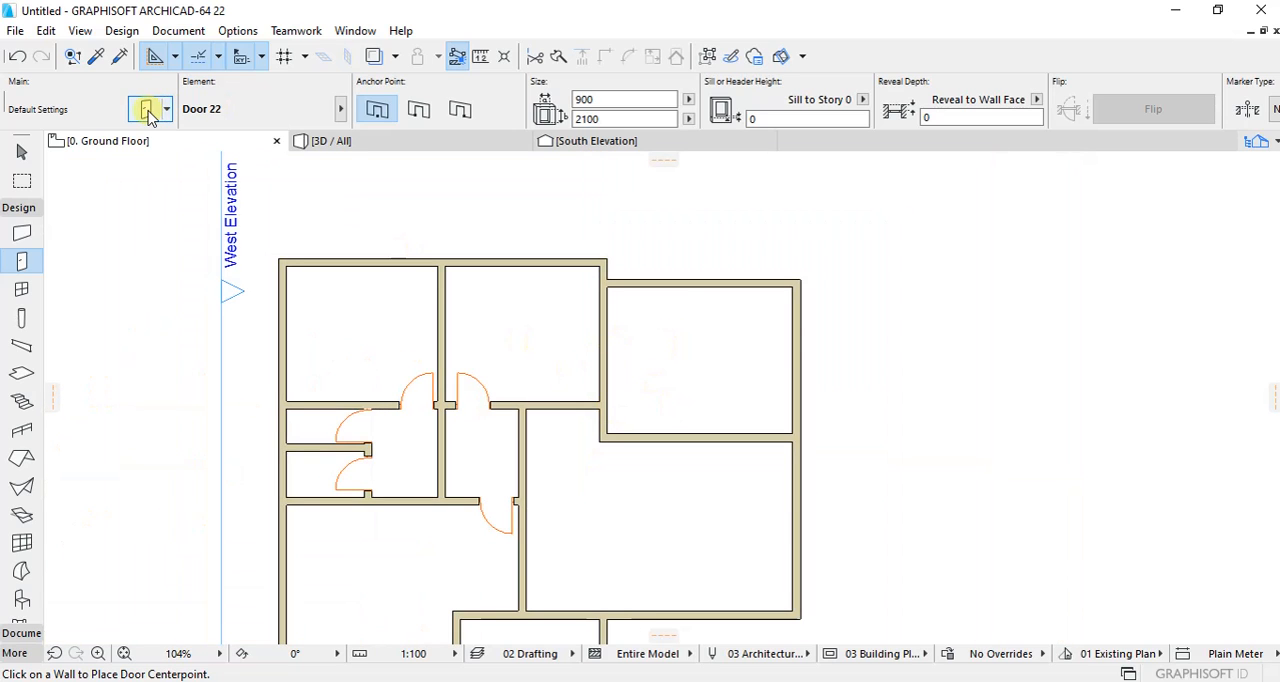
key(ctrl+t)
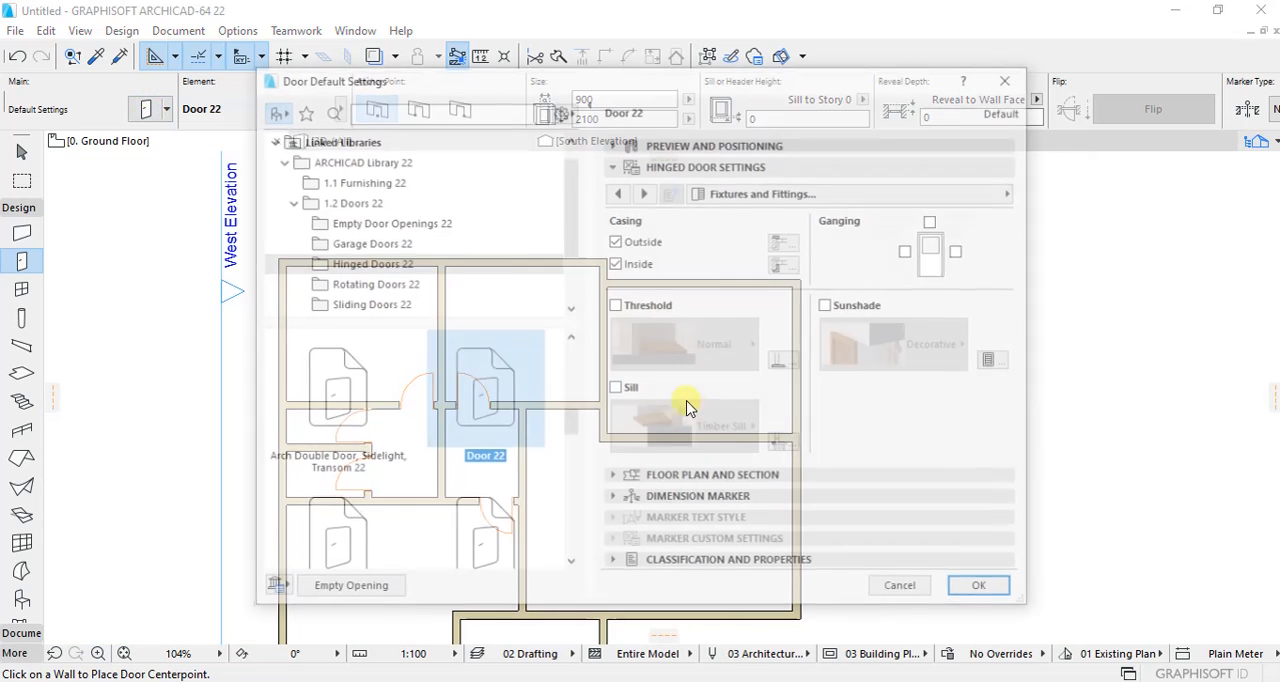
click(388, 222)
scroll(475, 418, down, 2)
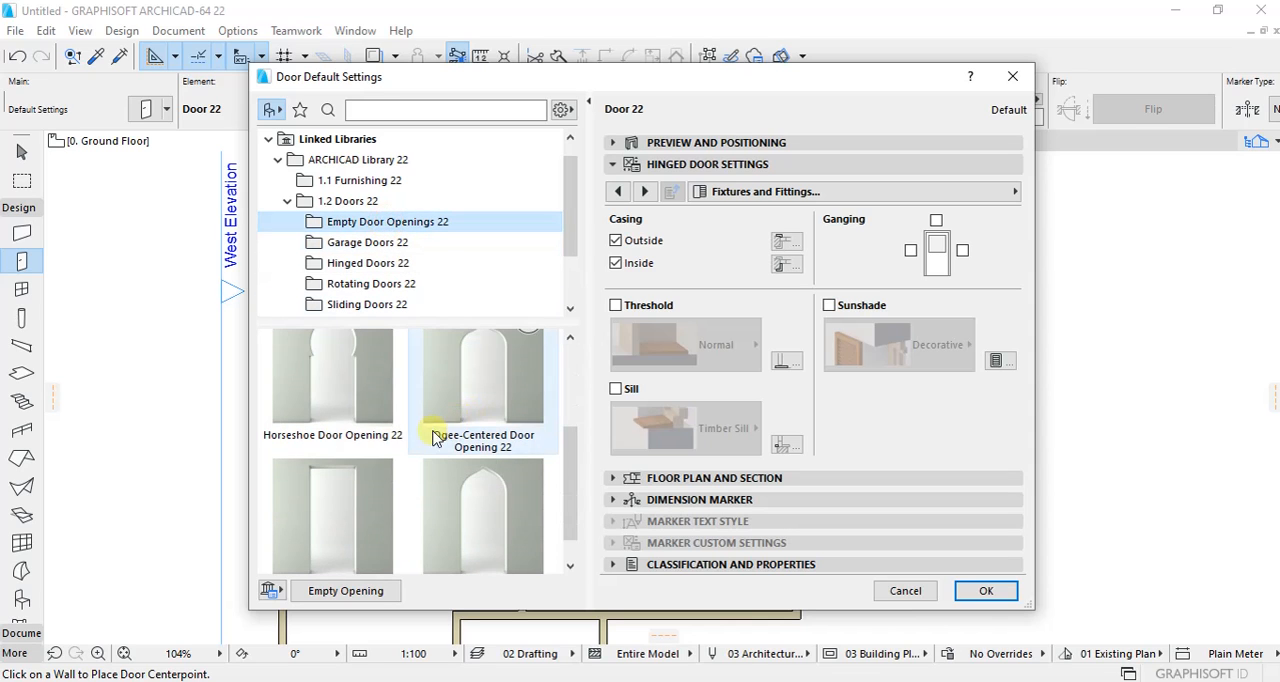
click(337, 494)
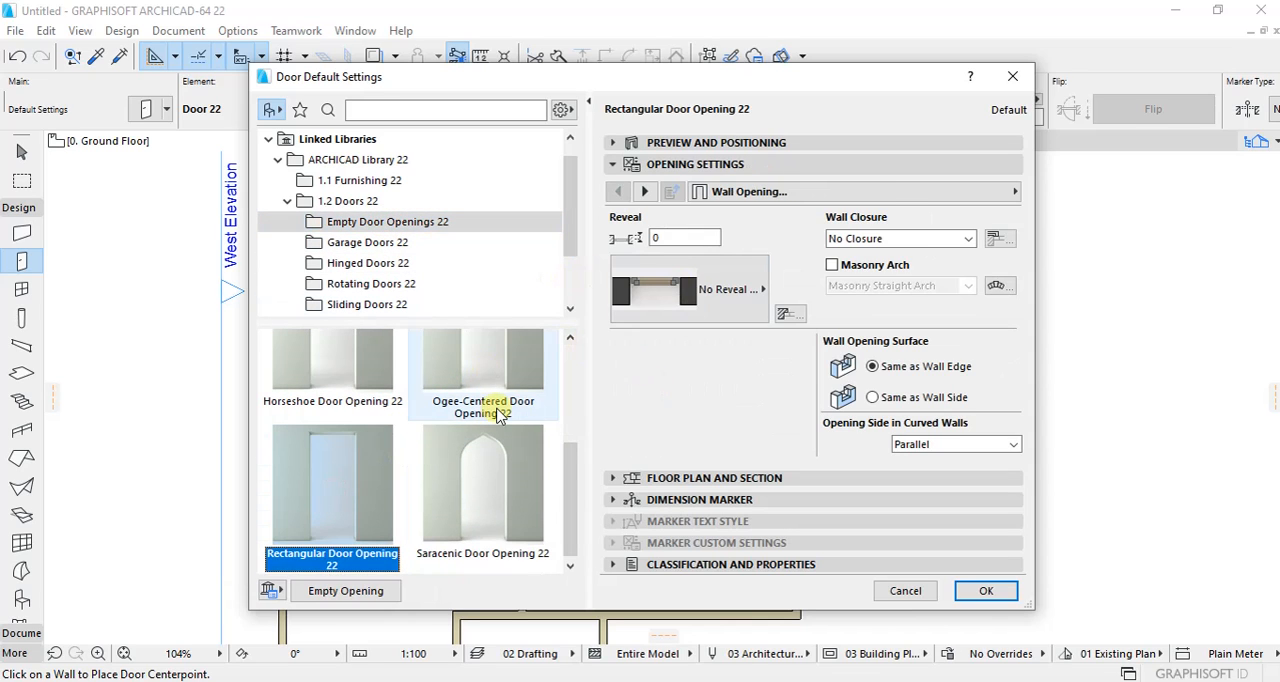
click(614, 143)
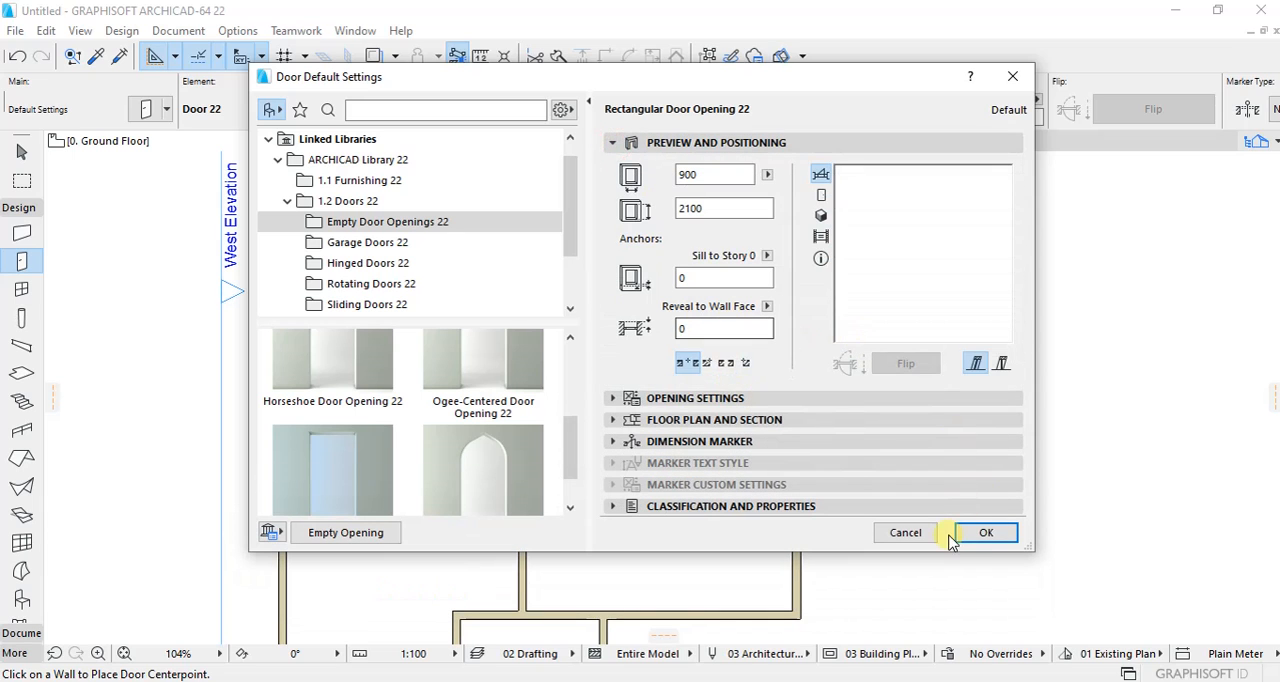
click(985, 532)
Step: Place a 900 x 2100 rectangular opening in the short wall dividing the corridor, south of the two bedroom doors
scroll(517, 457, down, 3)
scroll(494, 389, up, 5)
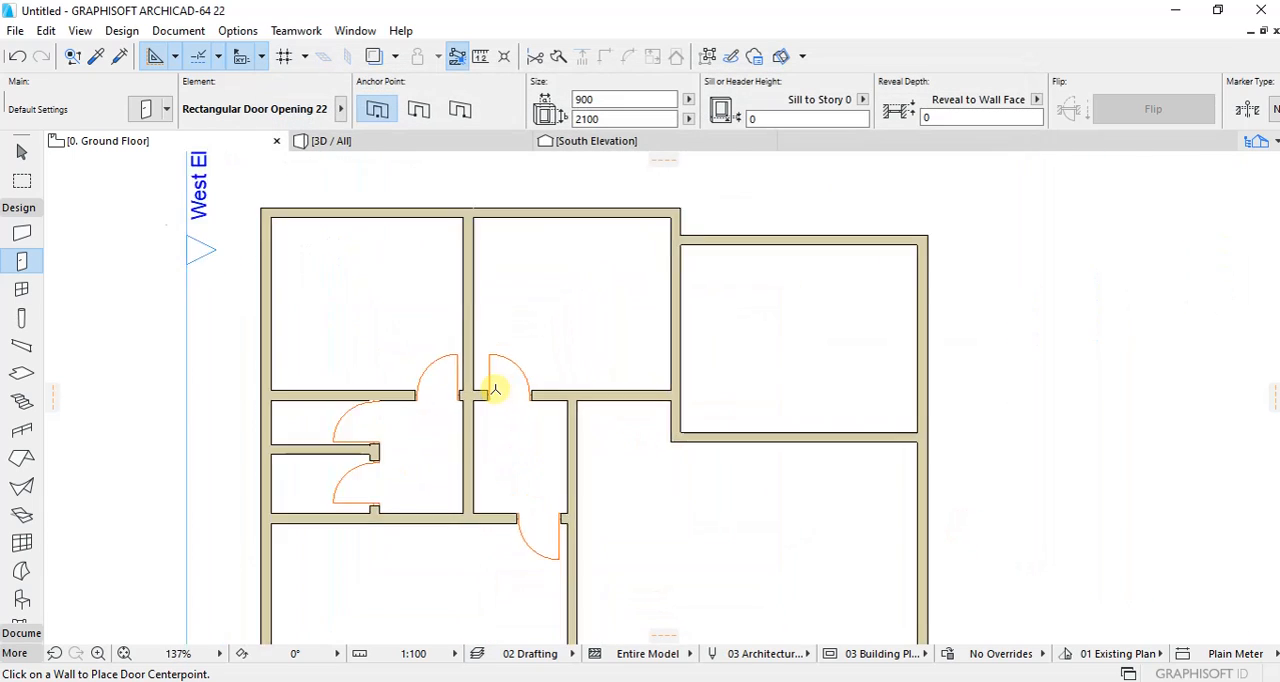
click(463, 449)
click(574, 458)
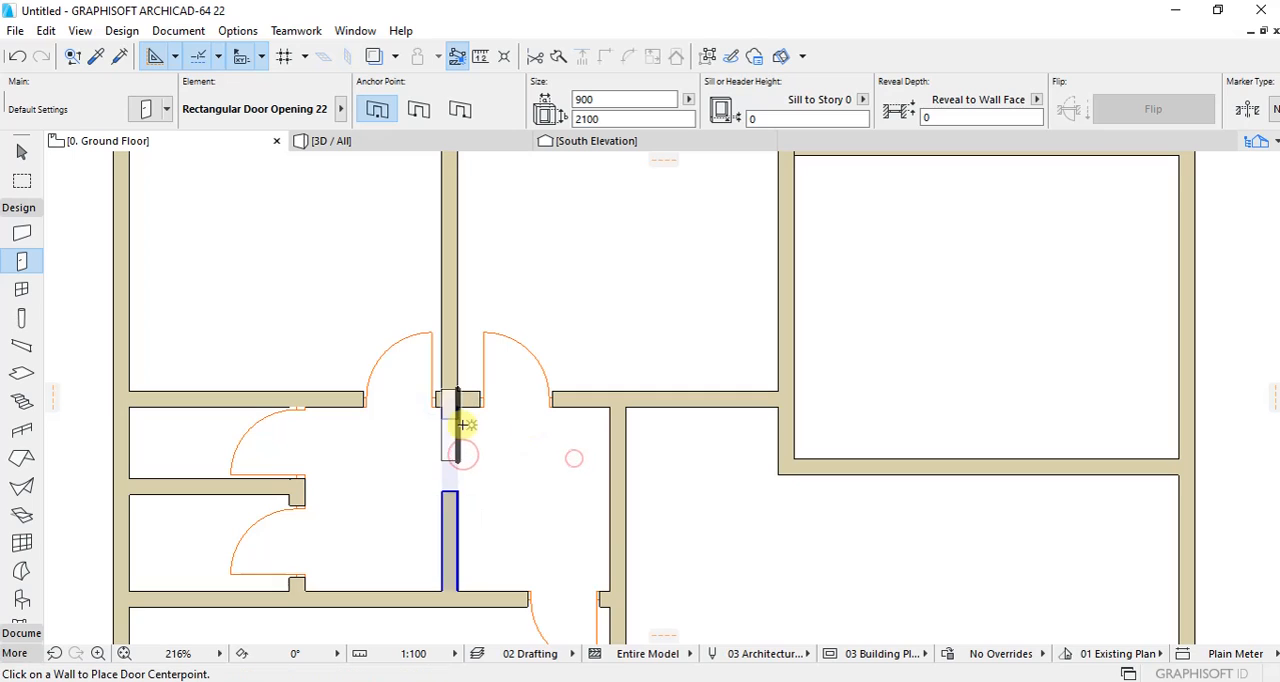
Step: Stretch the dividing wall's opening north to the crossing wall and extend it southward to a width of 1500 mm
scroll(458, 415, up, 4)
click(456, 414)
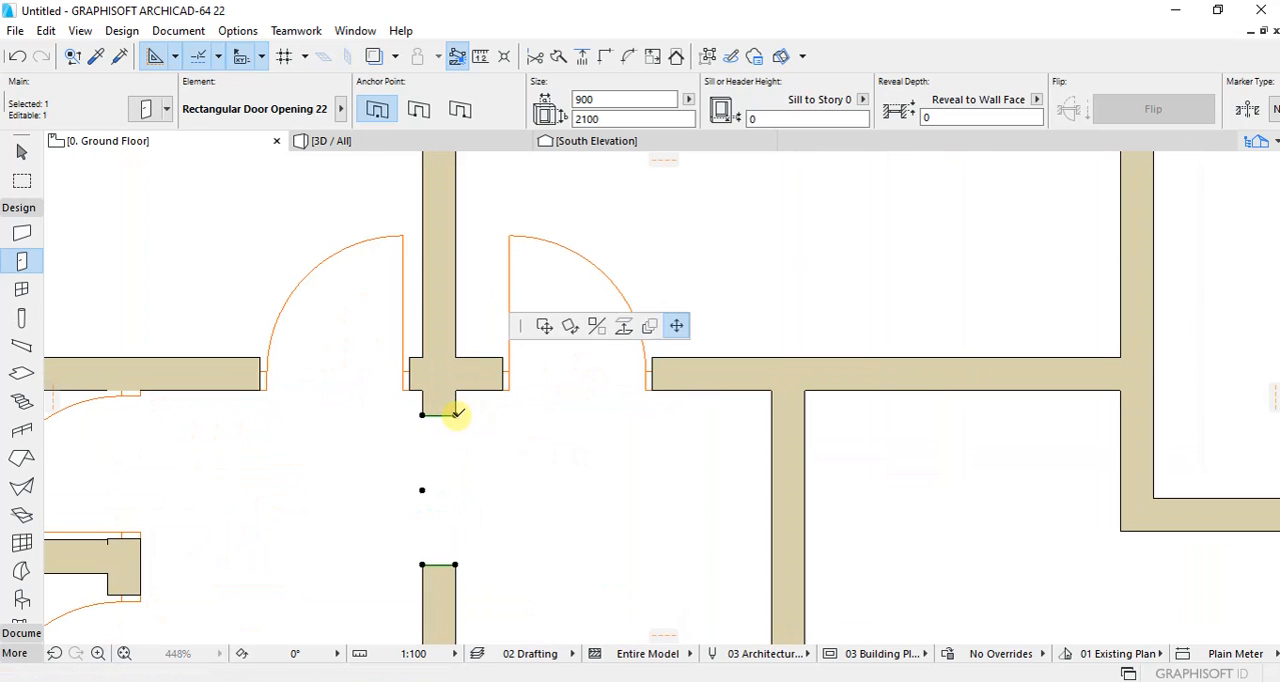
click(463, 389)
scroll(472, 415, down, 2)
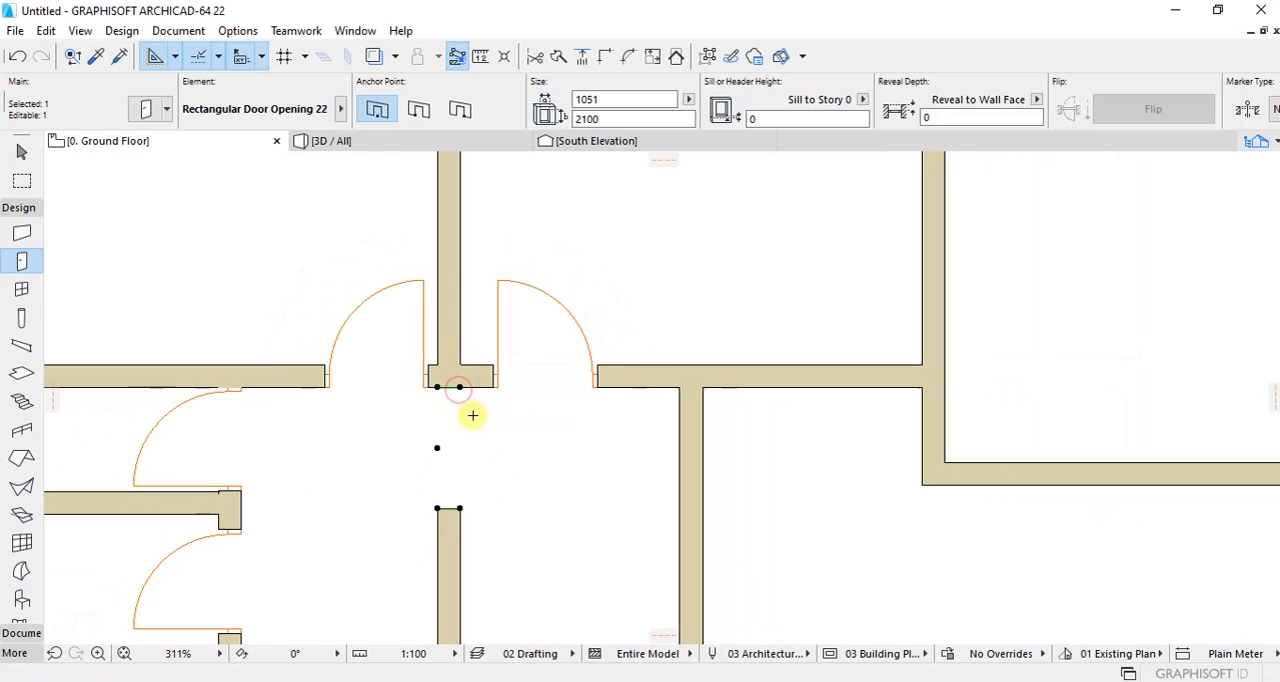
click(437, 507)
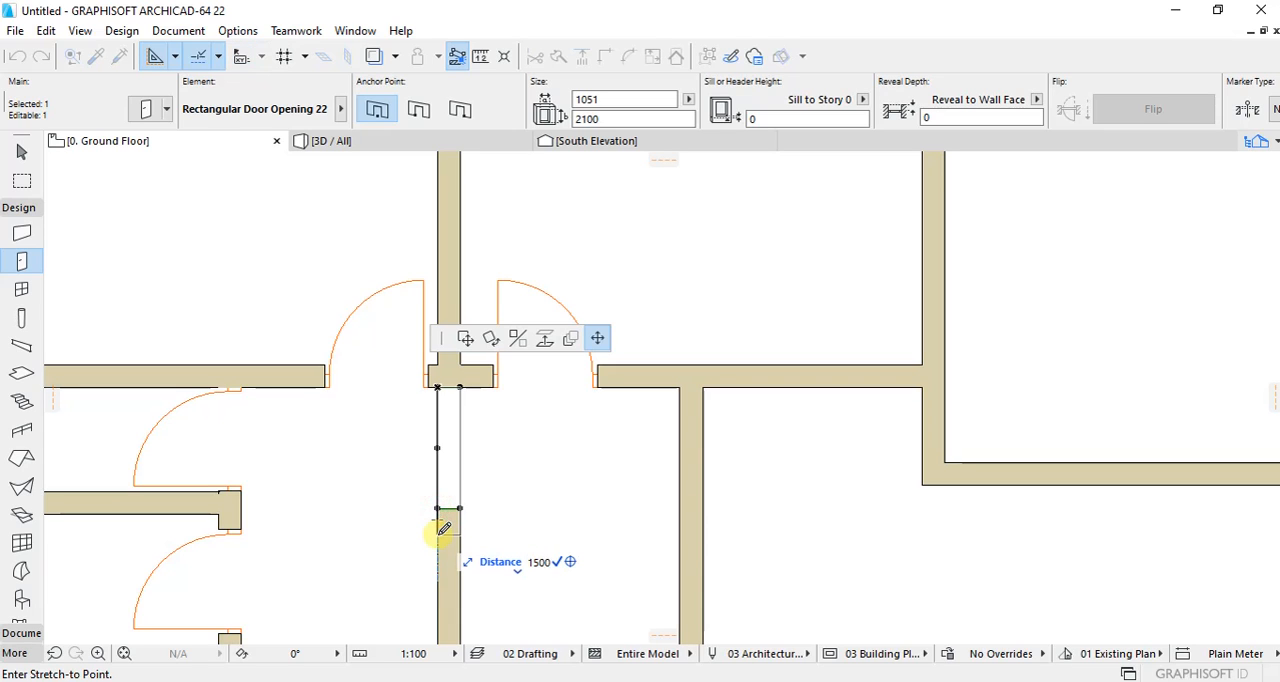
click(450, 560)
key(Escape)
scroll(477, 377, down, 5)
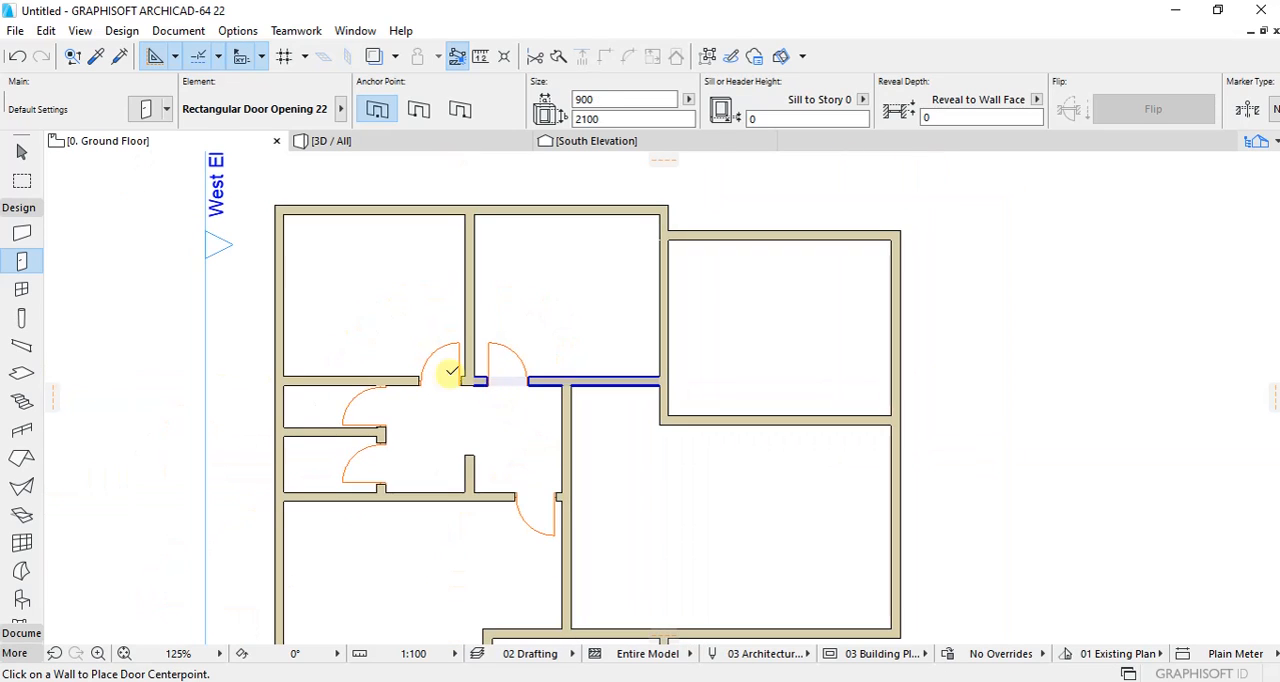
Step: Place a 900 x 2100 rectangular opening in the wall between the corridor and the large eastern room
scroll(383, 349, down, 2)
scroll(497, 447, up, 2)
scroll(494, 442, down, 1)
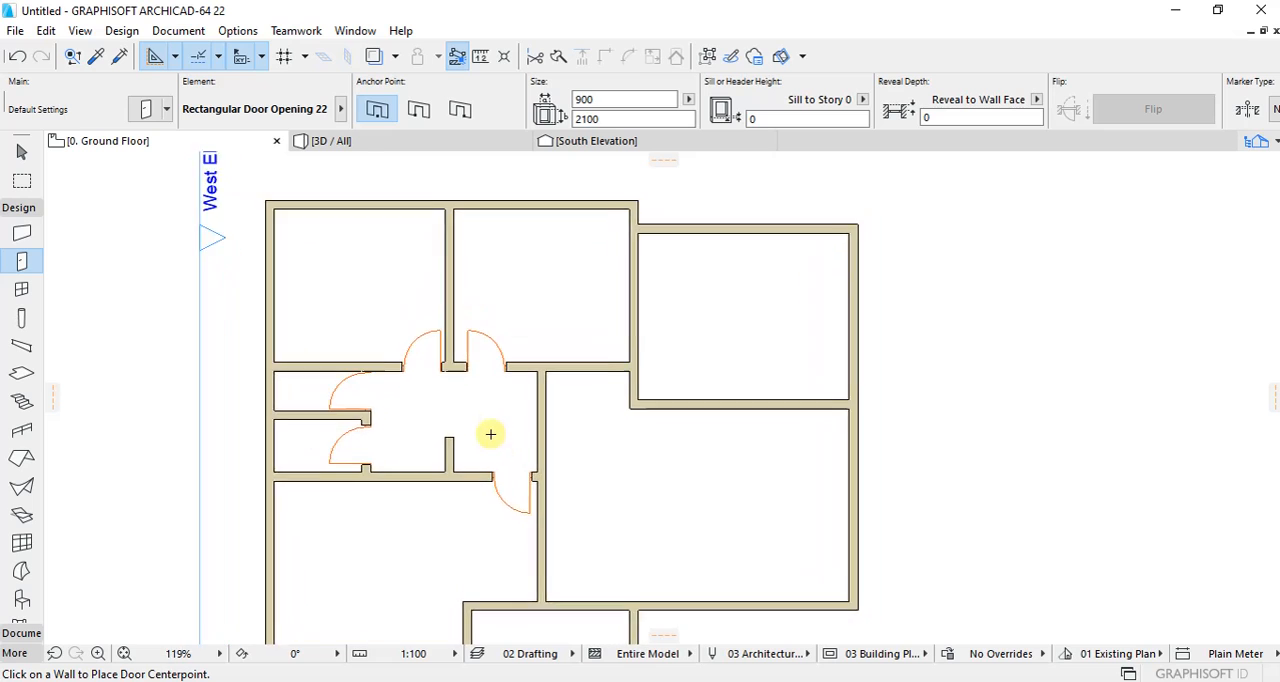
scroll(490, 434, down, 3)
scroll(607, 434, up, 3)
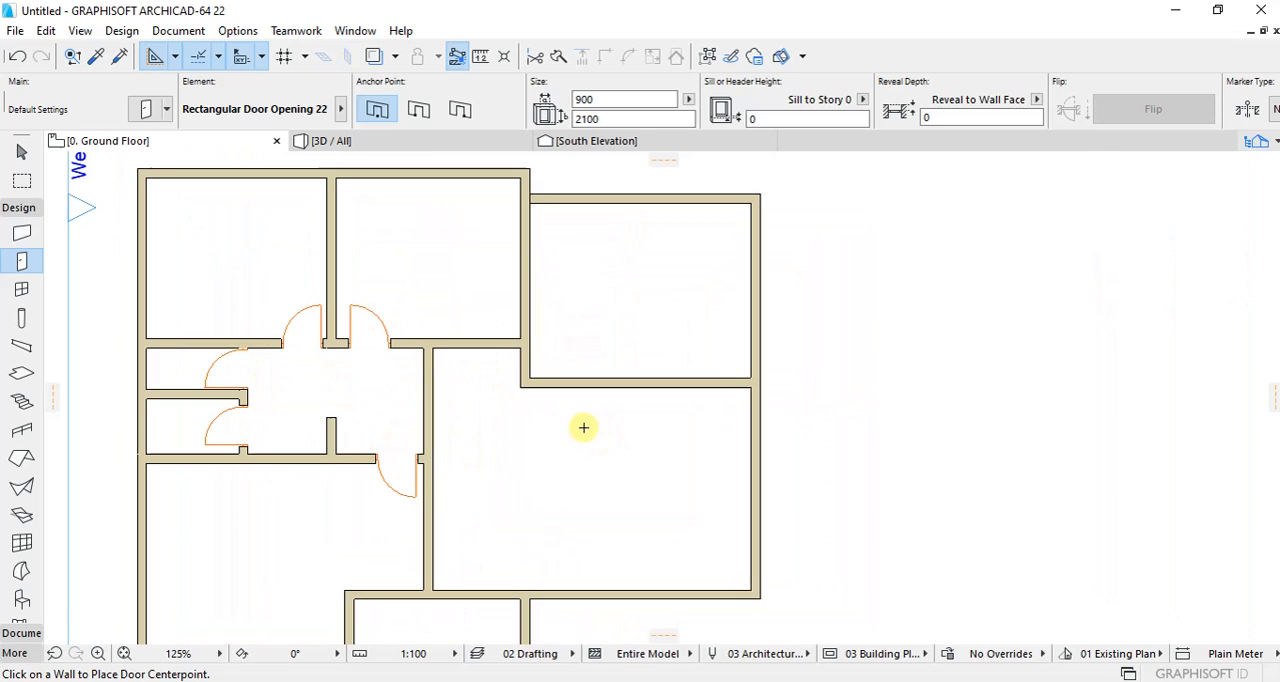
click(435, 407)
click(449, 380)
Step: Stretch the opening at the corridor's east end to the walls on both sides and set its width to 1800 mm
scroll(420, 391, up, 3)
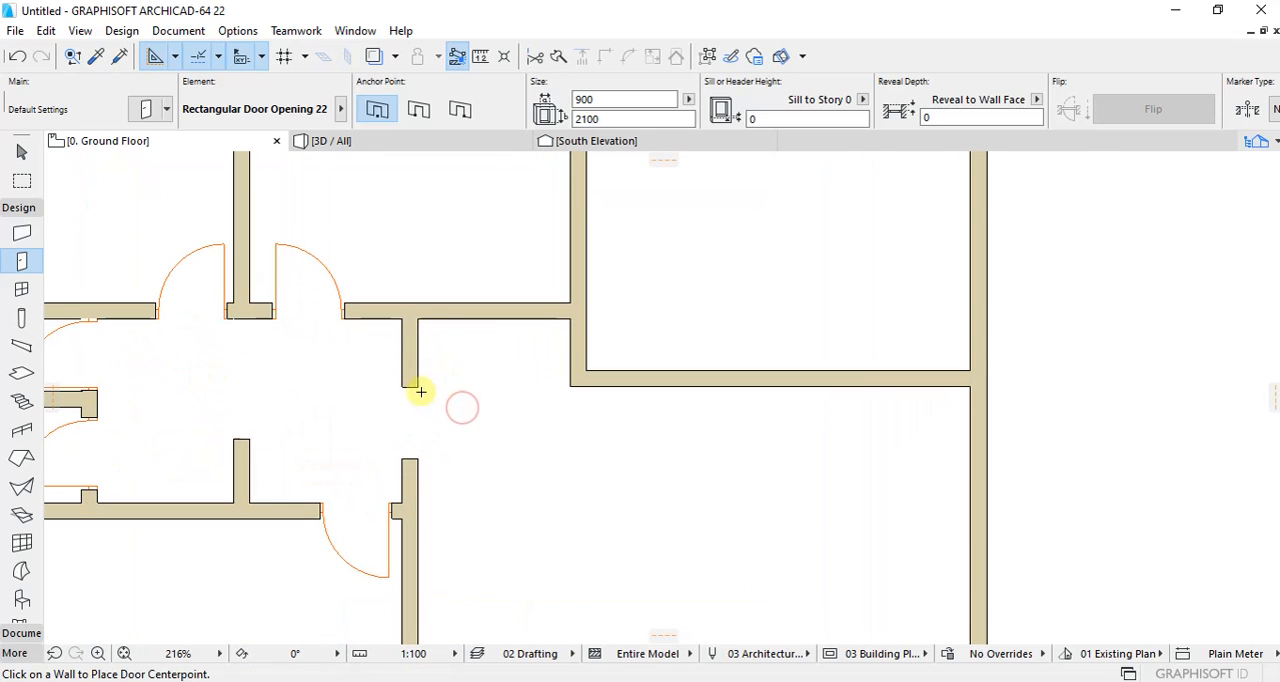
click(417, 388)
click(415, 389)
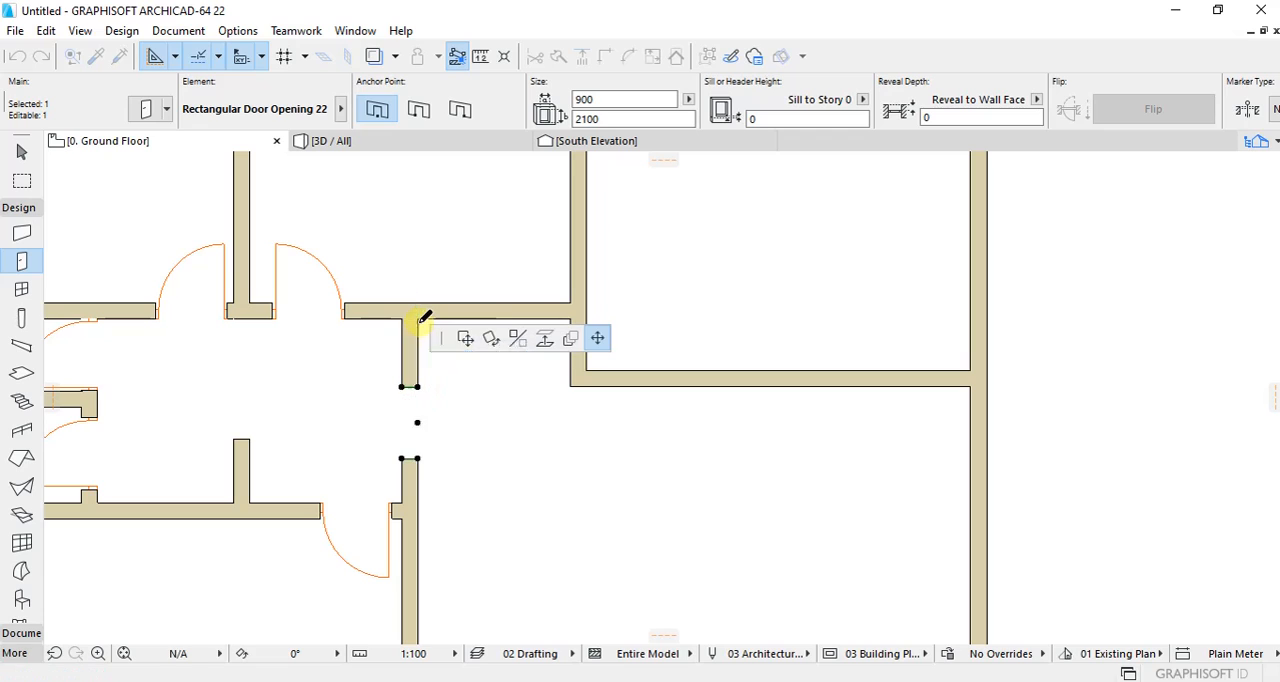
click(418, 319)
click(405, 458)
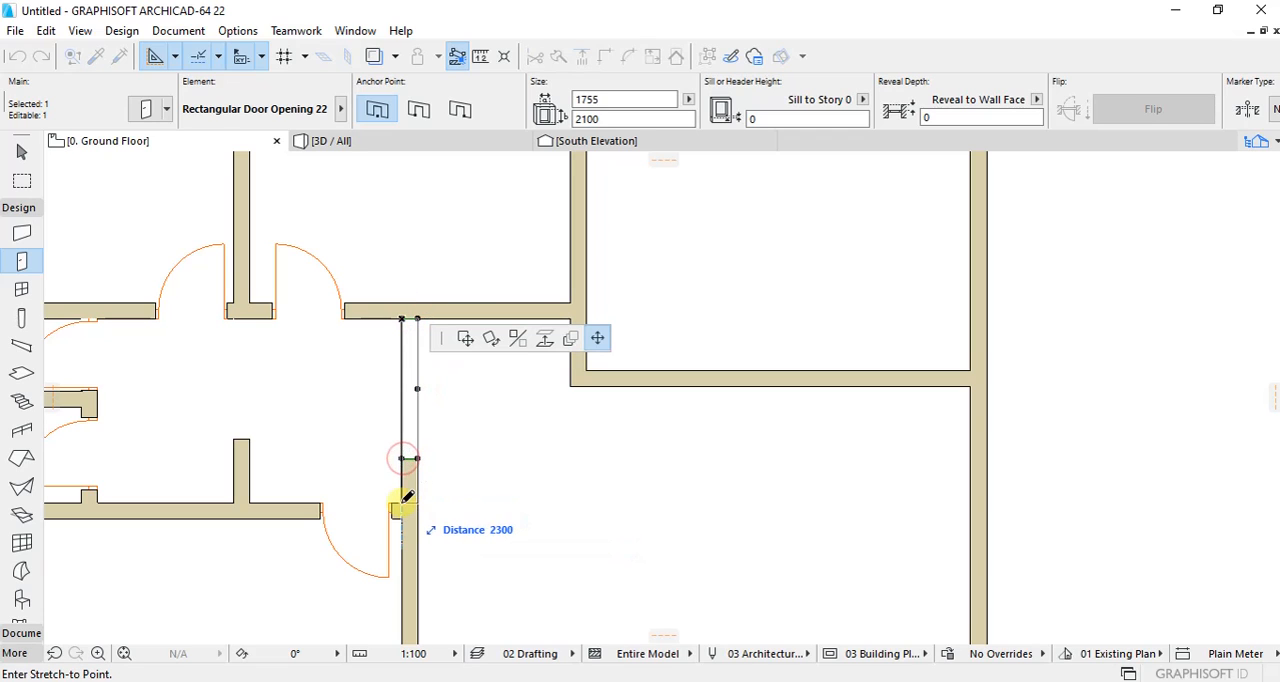
click(402, 503)
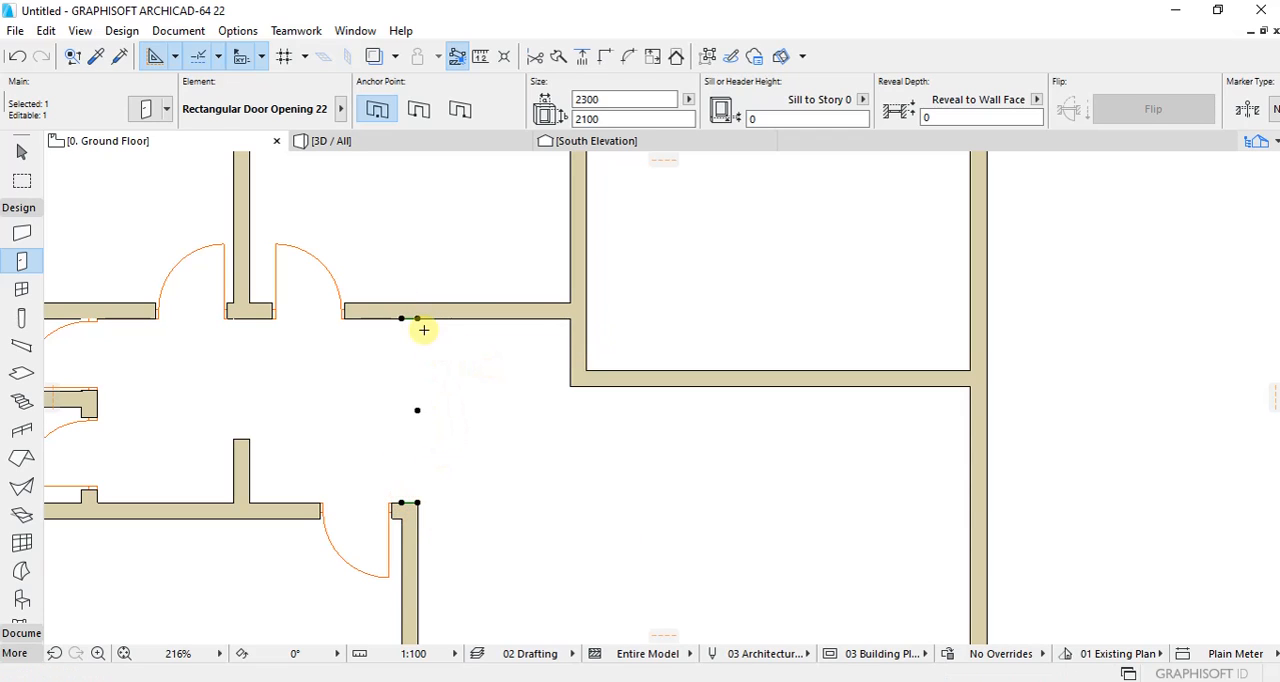
click(619, 101)
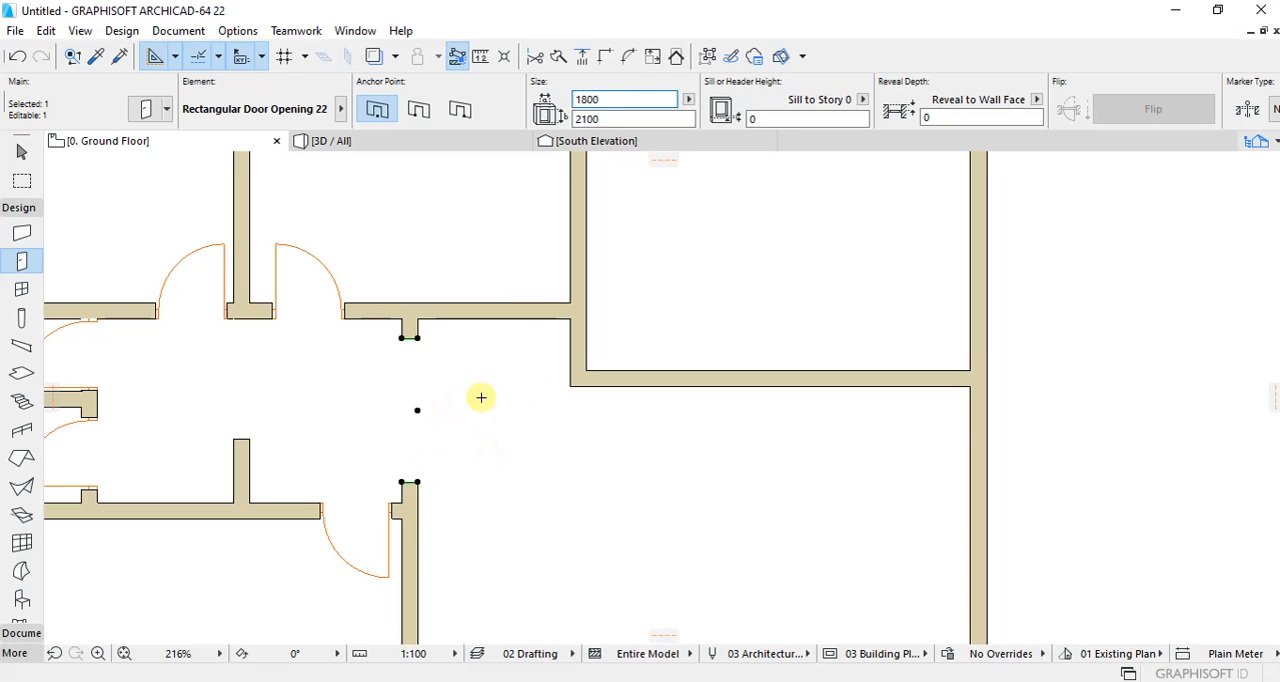
click(482, 398)
Step: Place a rectangular opening mid-wall between the northeast room and the large room below it, and set its width to 1800 mm
scroll(518, 367, down, 4)
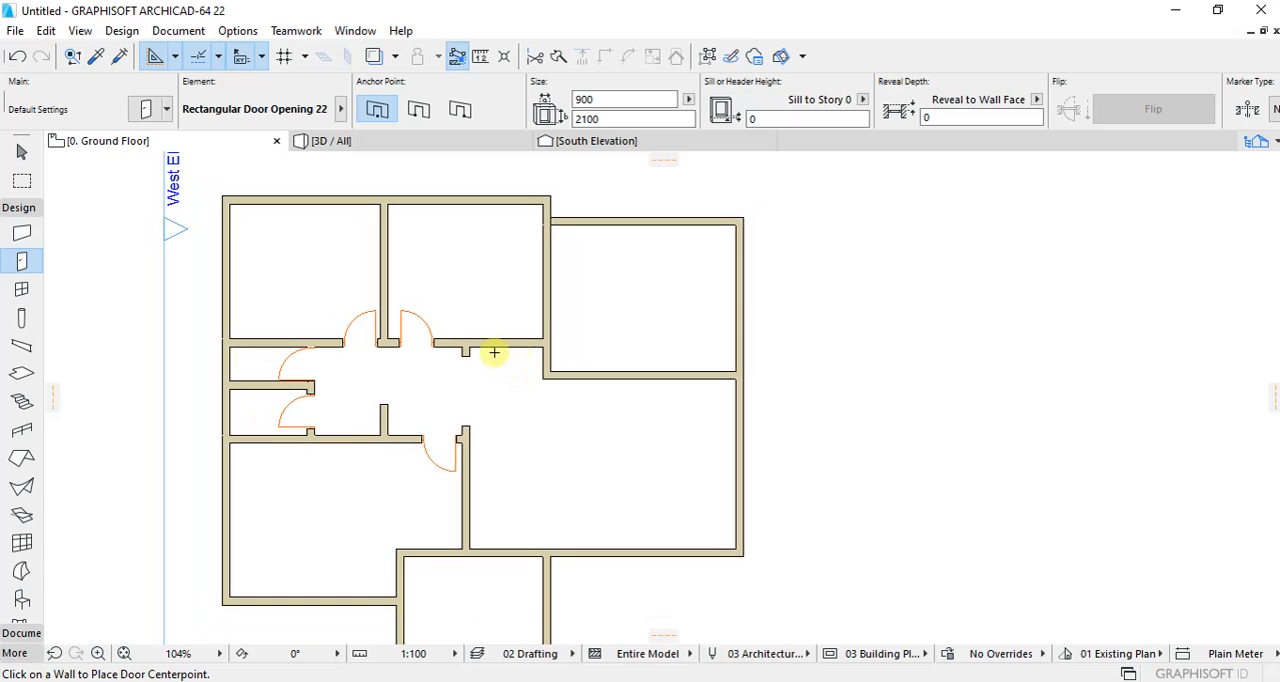
scroll(640, 362, up, 2)
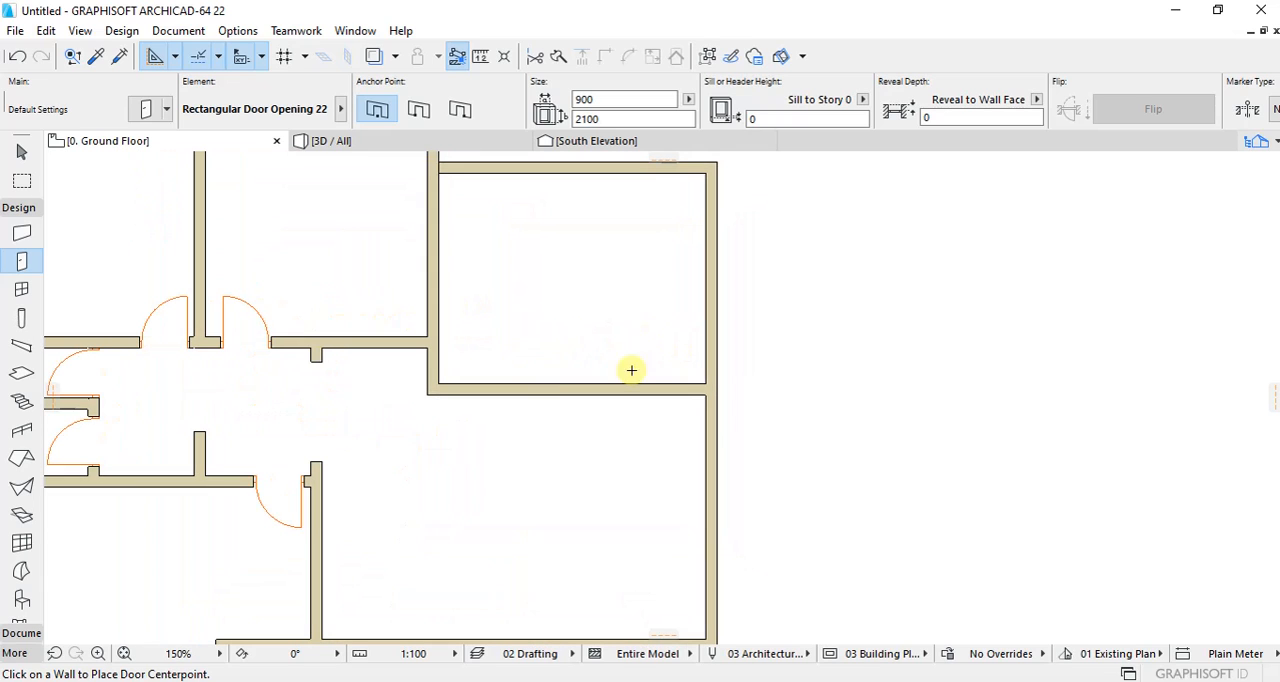
click(566, 393)
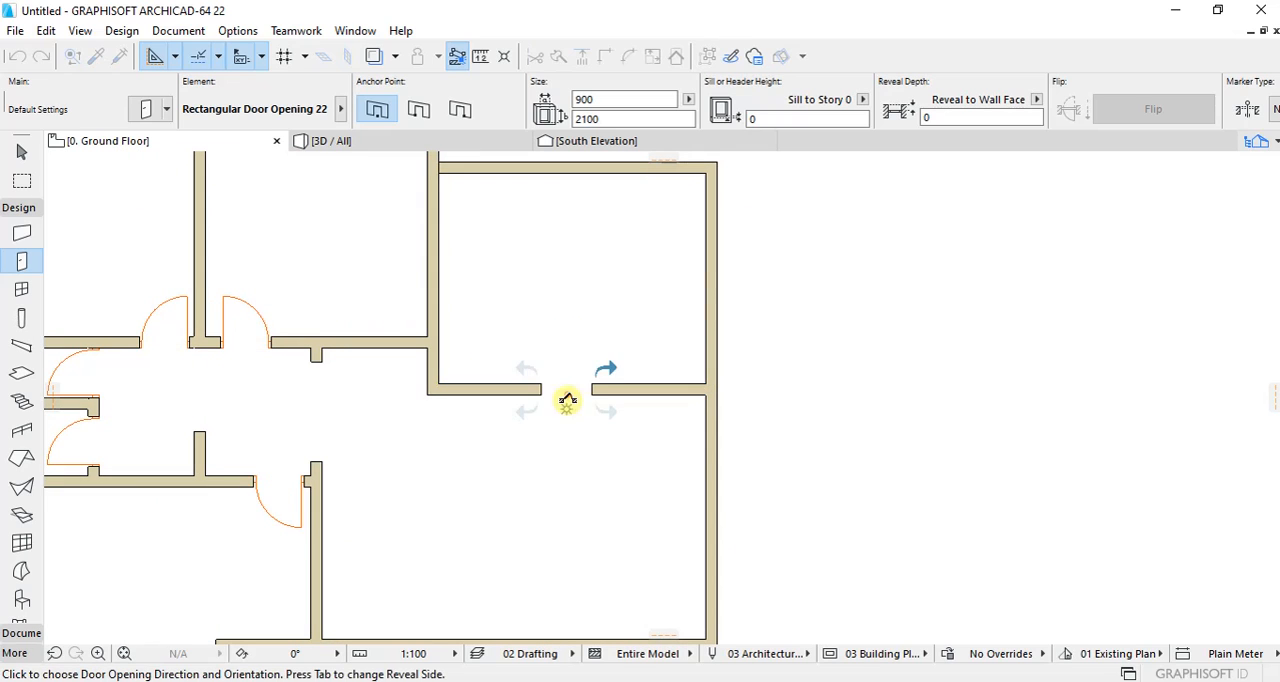
click(577, 460)
shift+click(543, 388)
scroll(543, 388, up, 2)
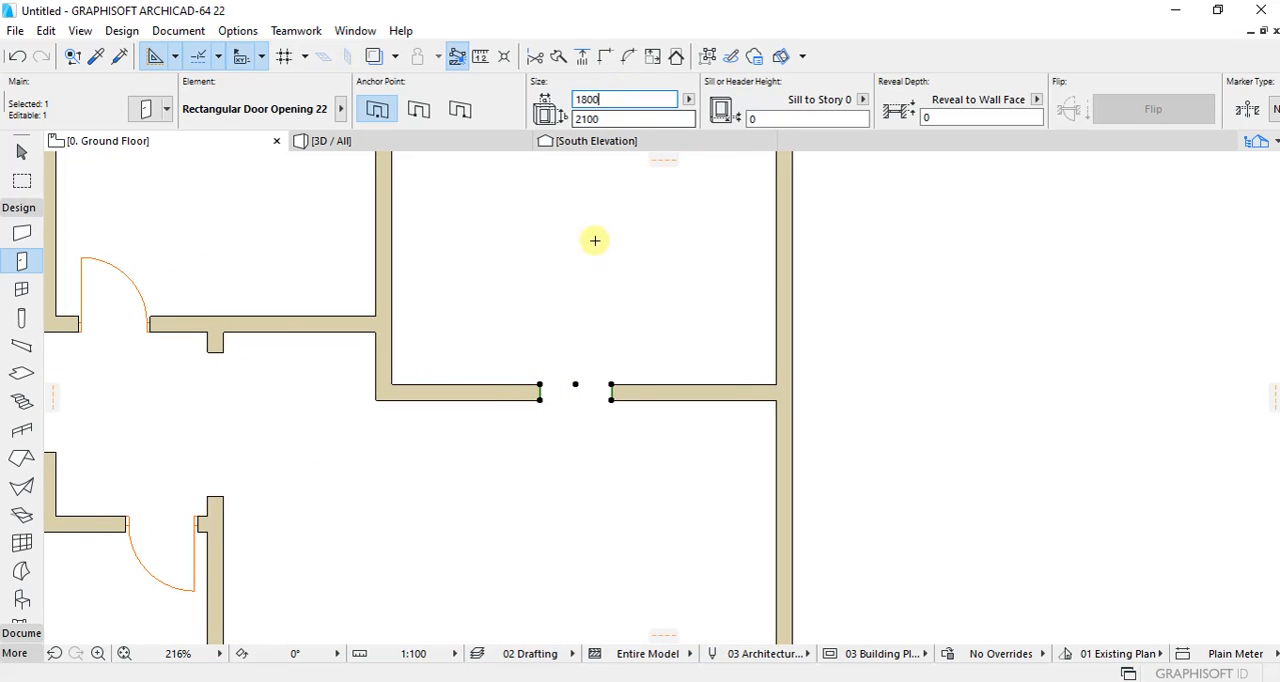
key(Return)
key(Escape)
Step: Set the default door to Double Door 22 from the Hinged Doors 22 library folder
scroll(626, 234, down, 5)
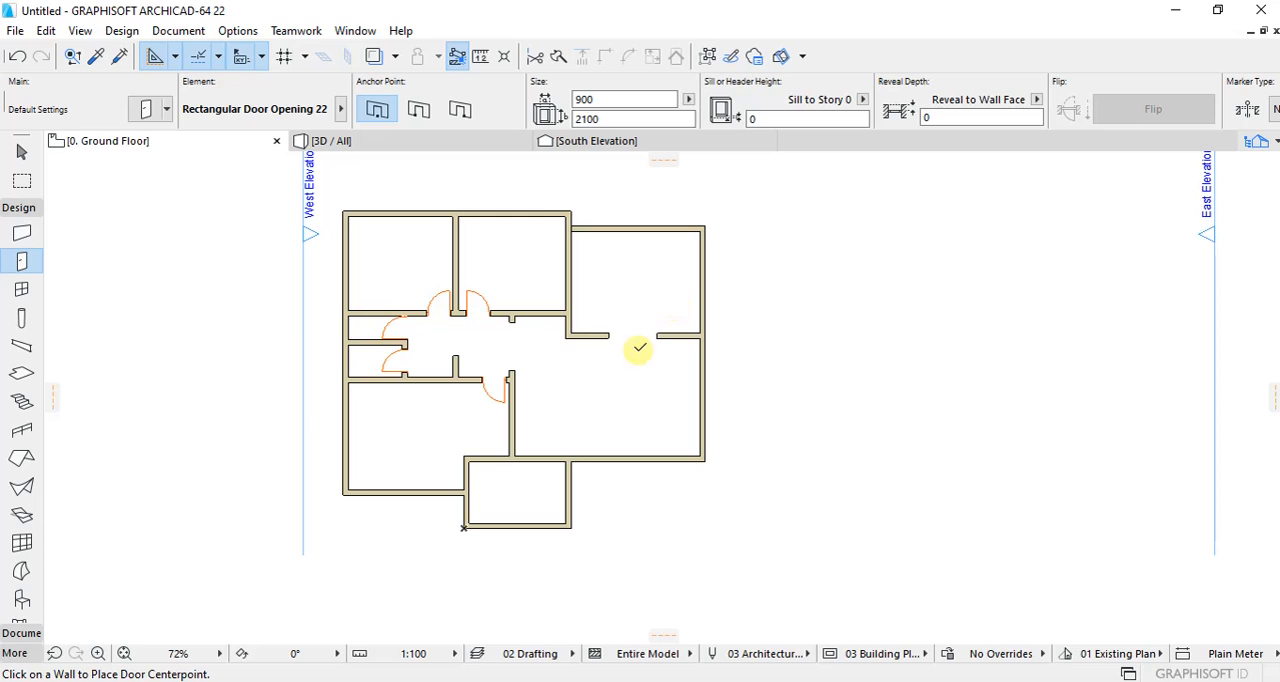
scroll(583, 440, up, 3)
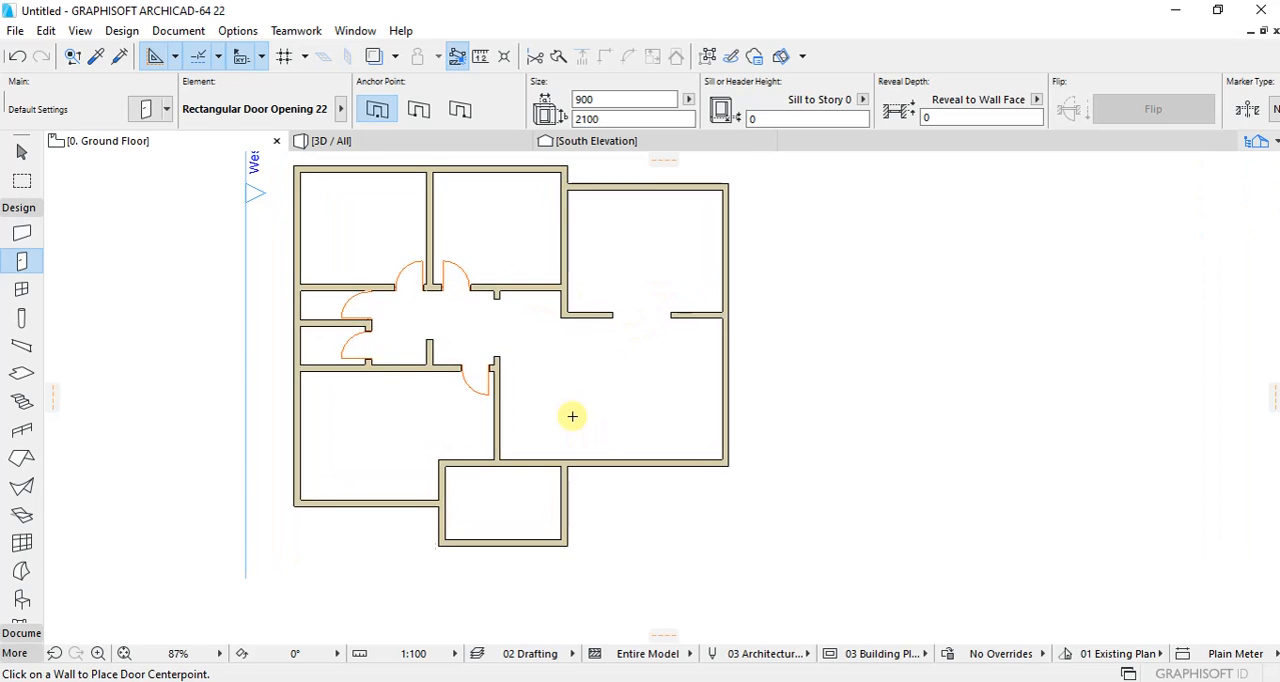
scroll(507, 429, down, 2)
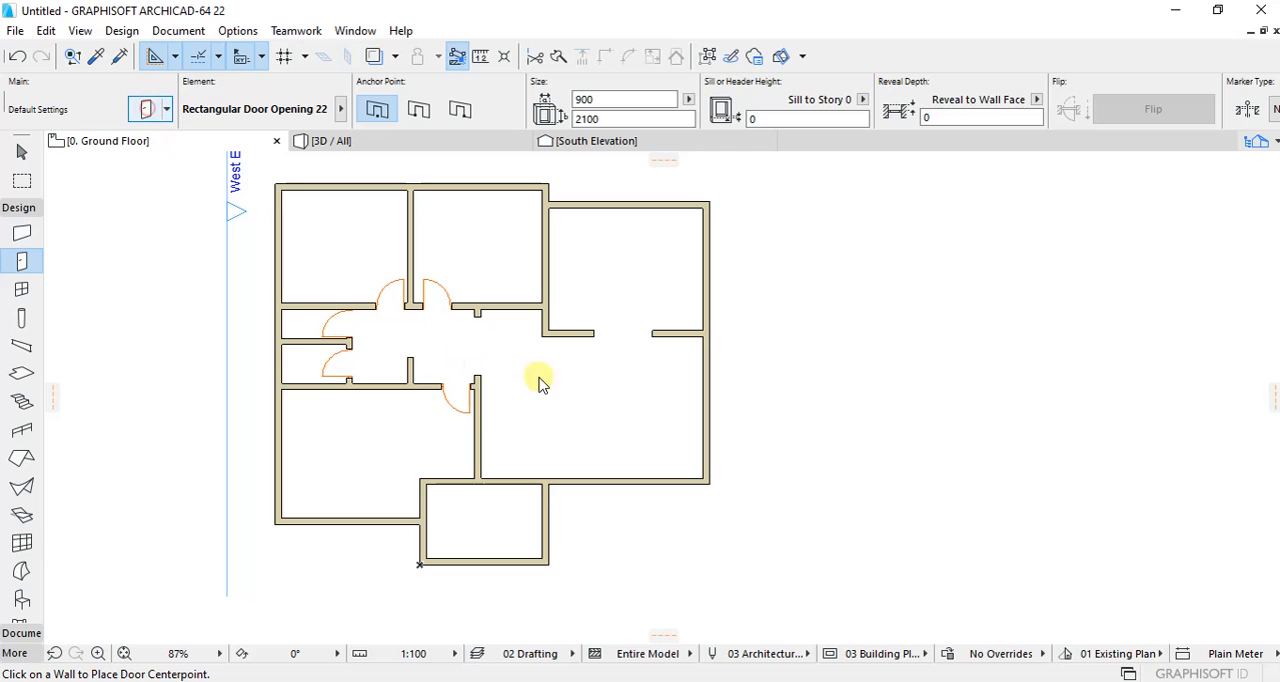
key(ctrl+t)
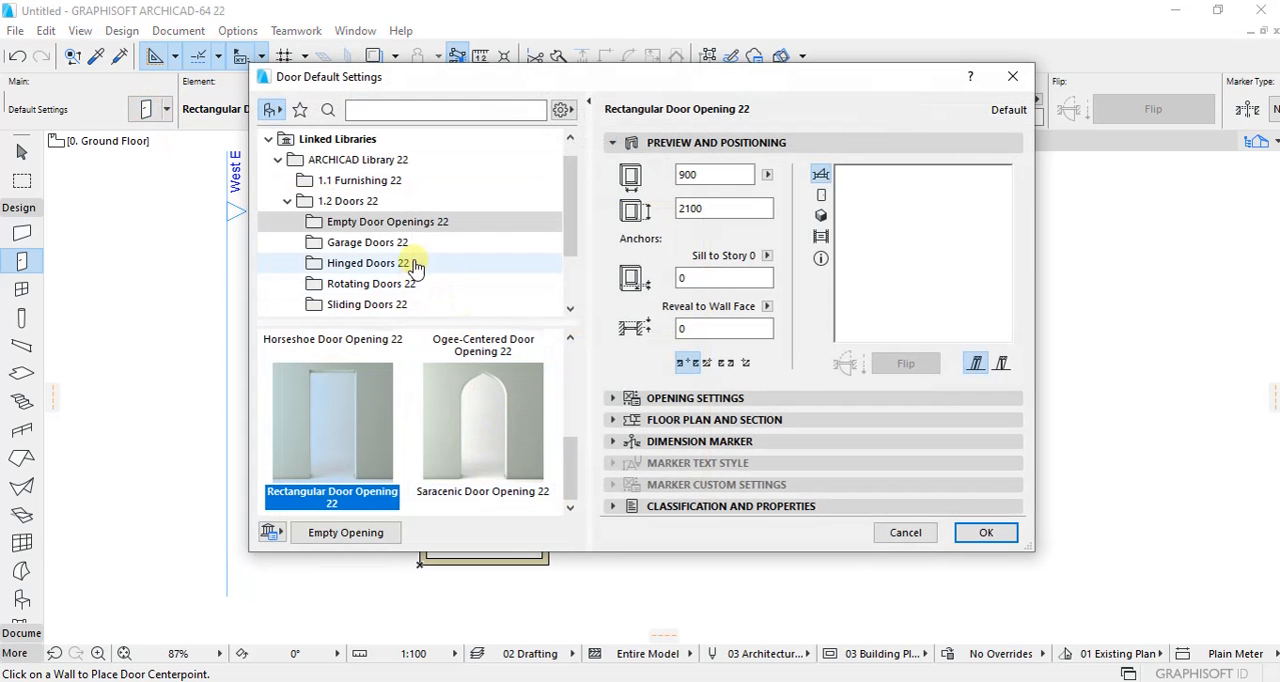
click(363, 263)
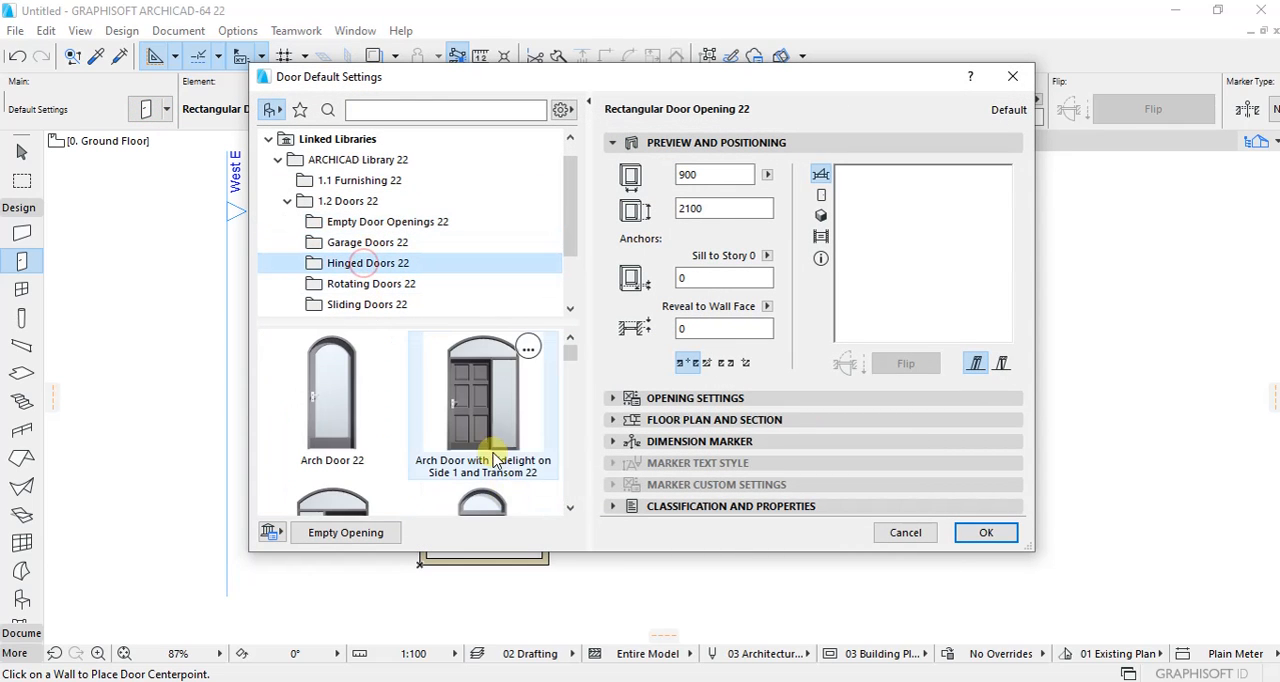
scroll(438, 430, down, 2)
scroll(462, 408, down, 5)
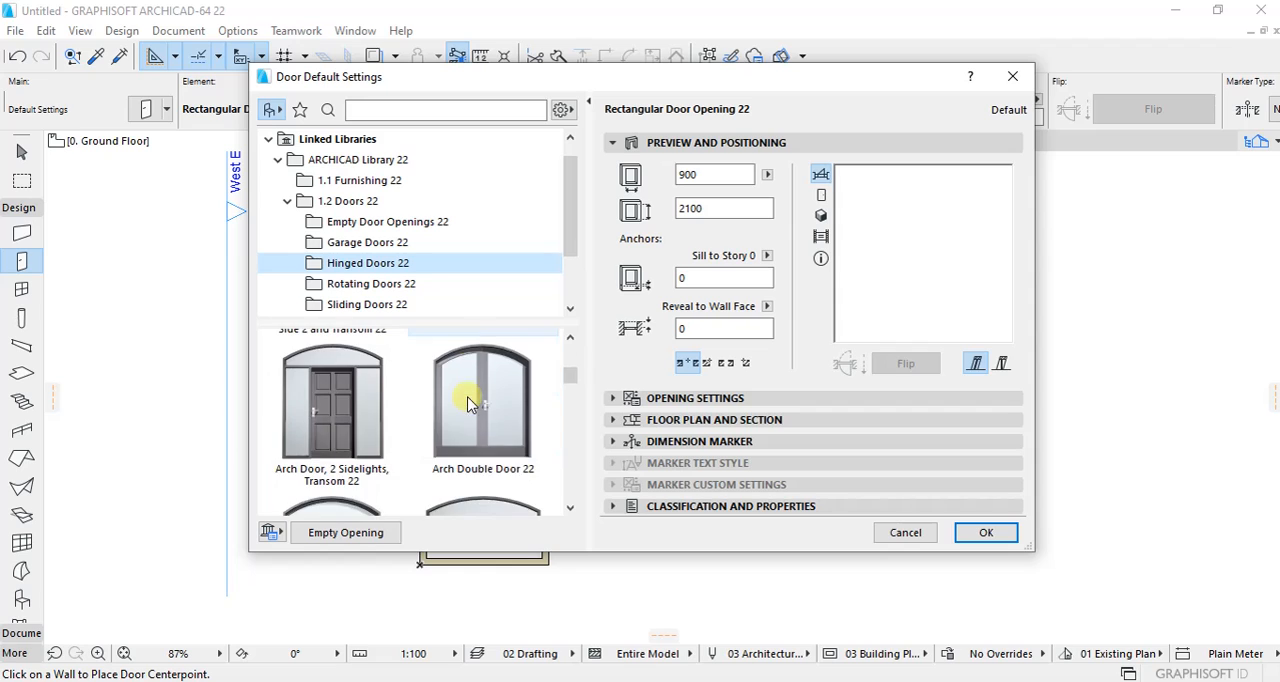
scroll(498, 402, down, 5)
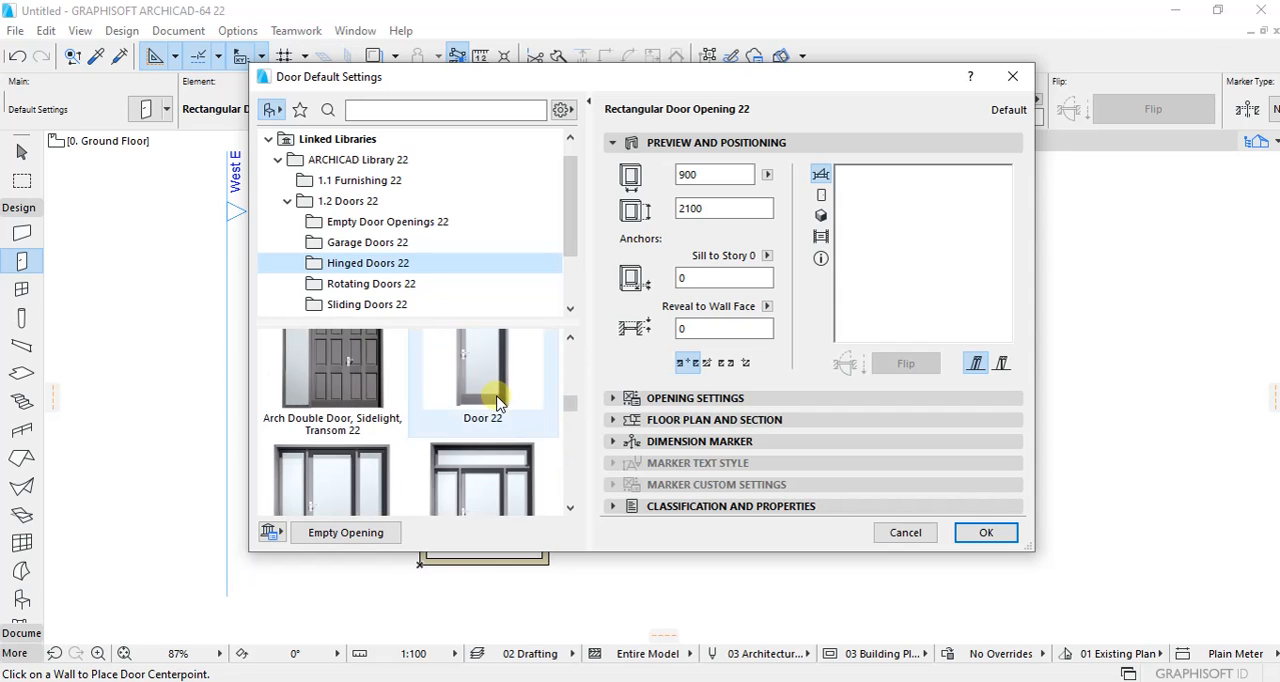
scroll(495, 420, down, 4)
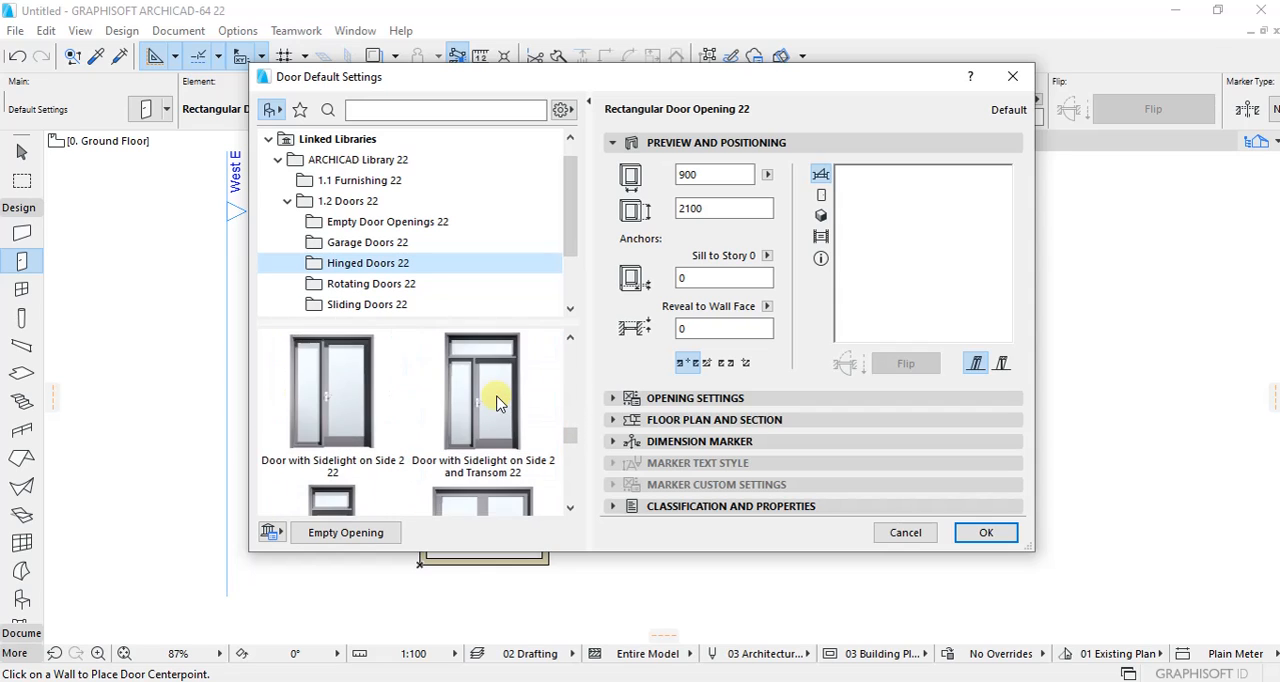
click(481, 463)
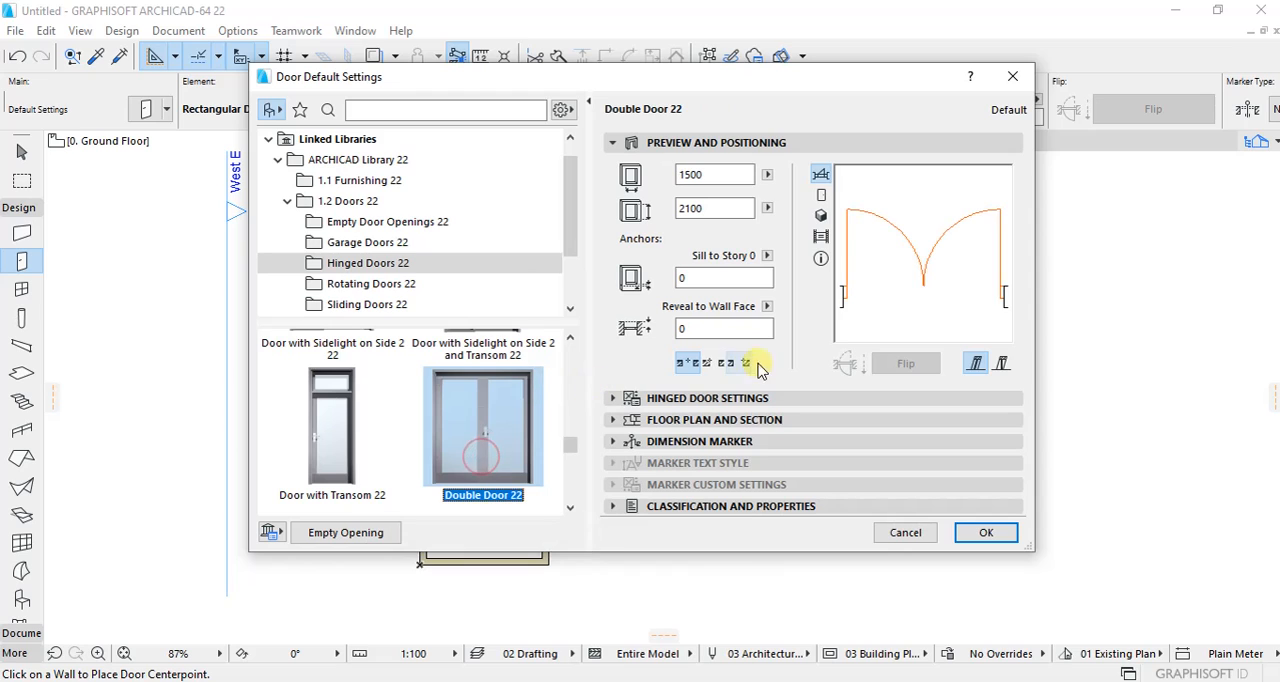
Step: Give the double door a Prairie Style leaf and the Fix Handle 1 handle
click(616, 399)
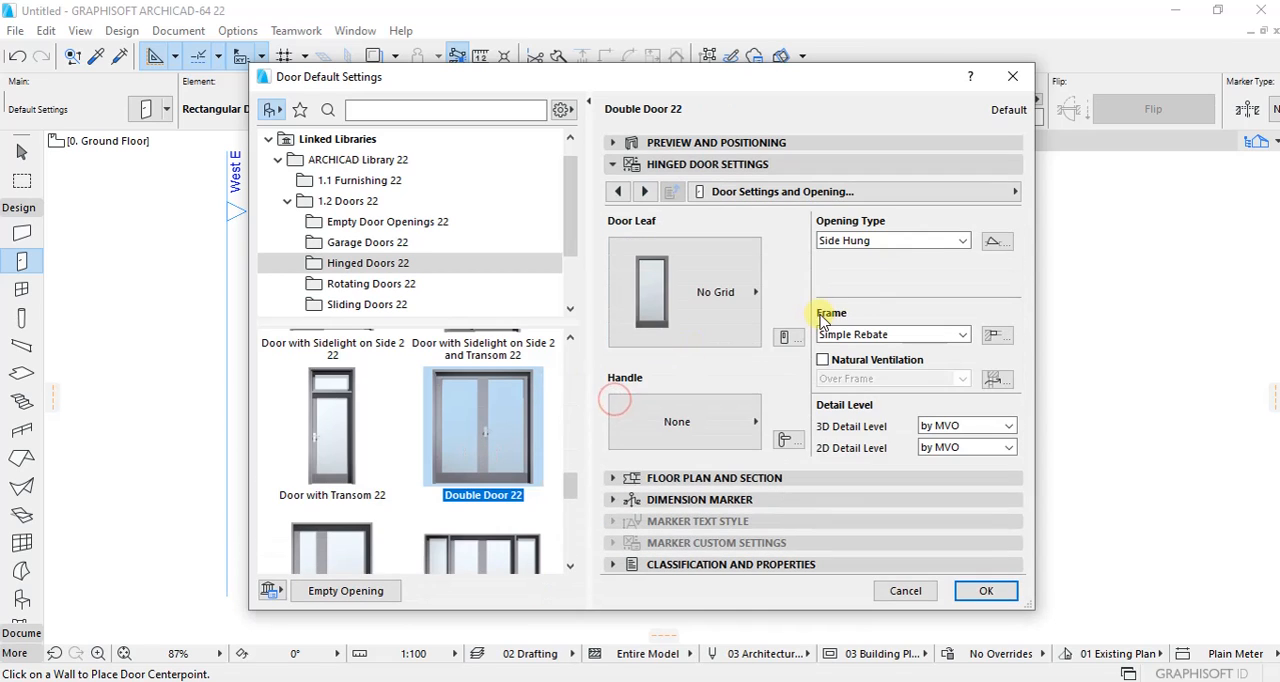
click(745, 310)
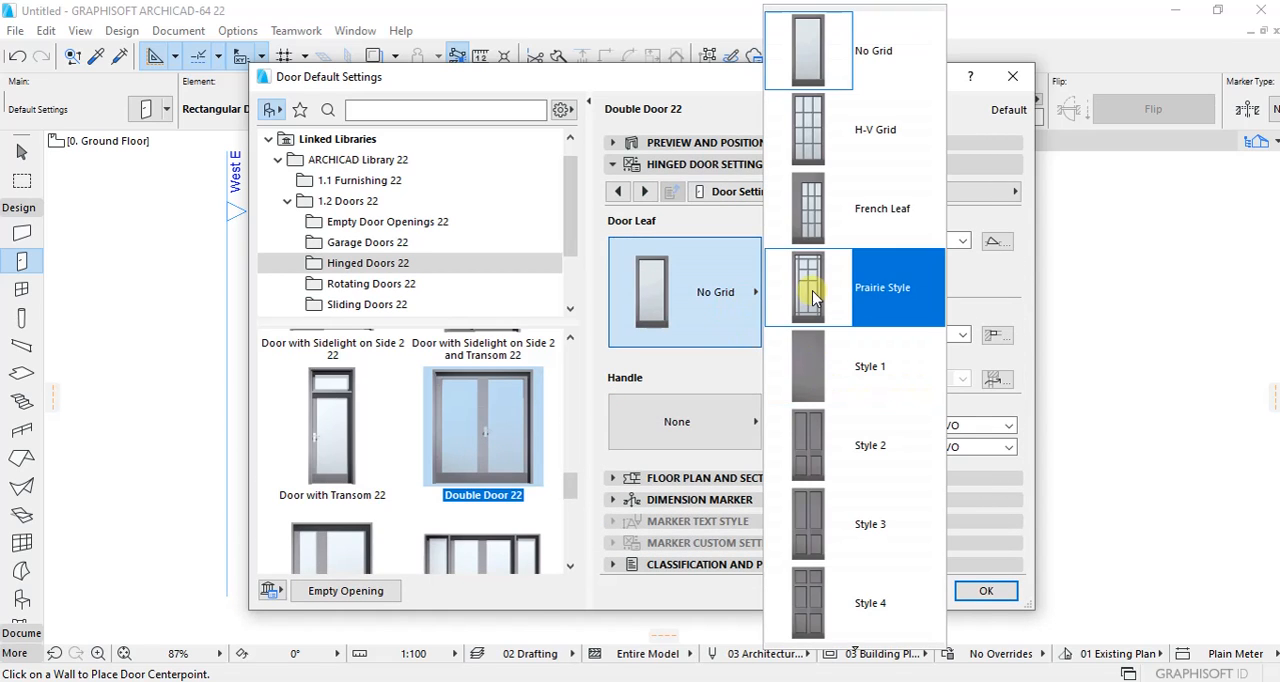
click(876, 289)
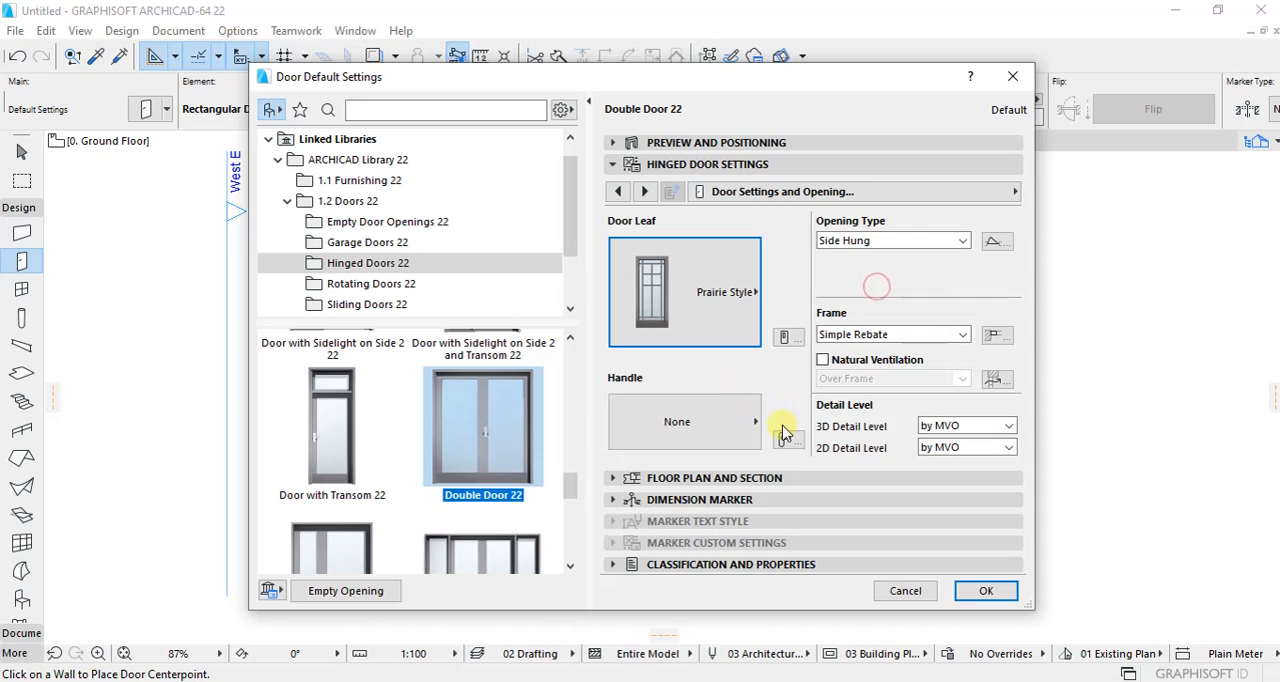
click(745, 428)
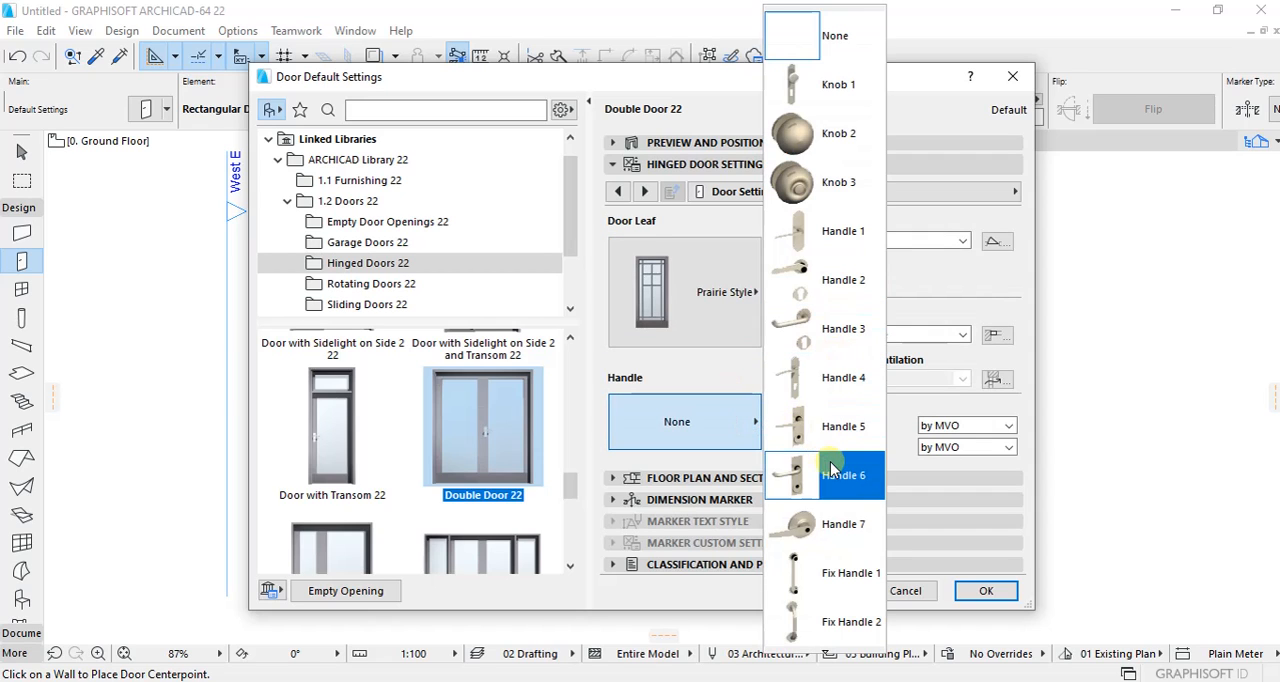
click(838, 568)
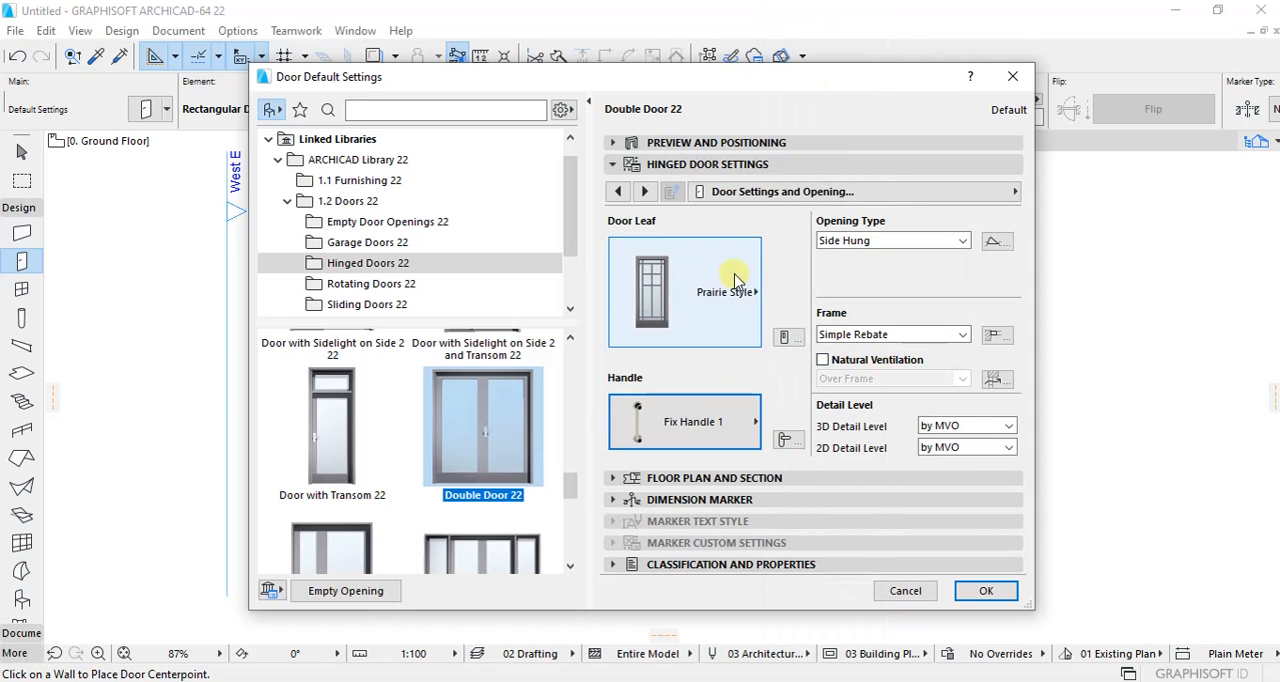
Step: Override the model view options for the double door's 3D projections and turn off its opening line
click(645, 192)
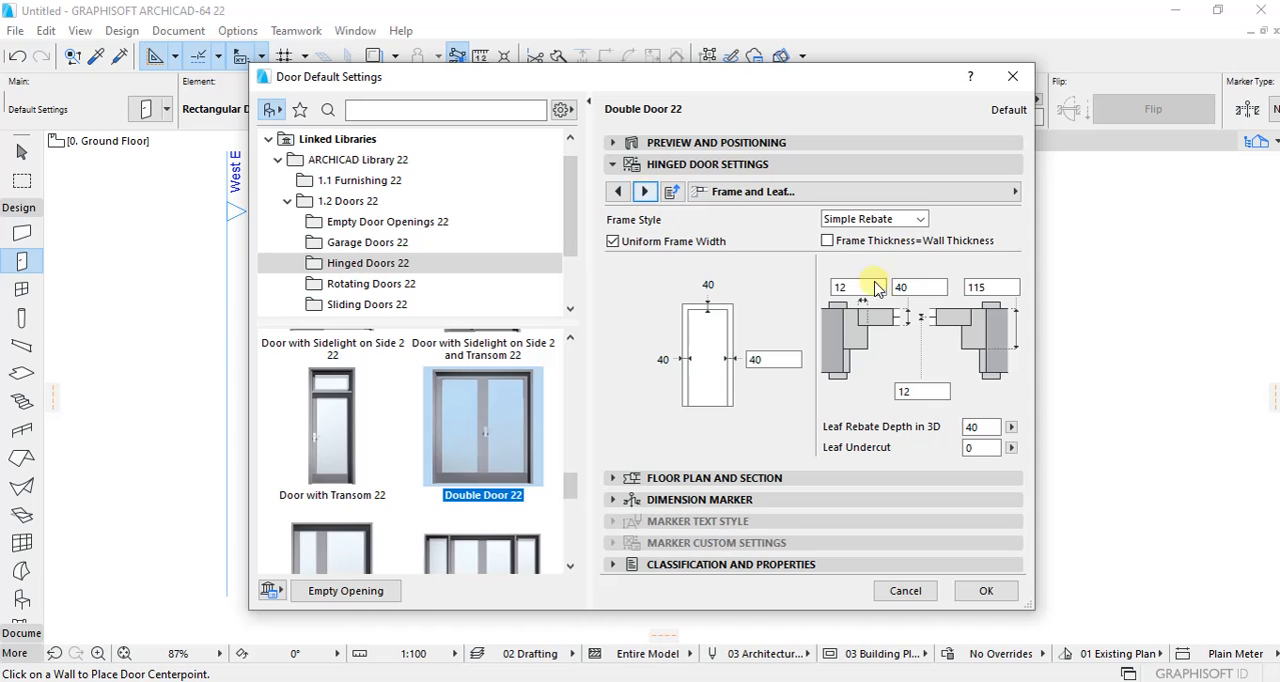
click(645, 192)
click(645, 192)
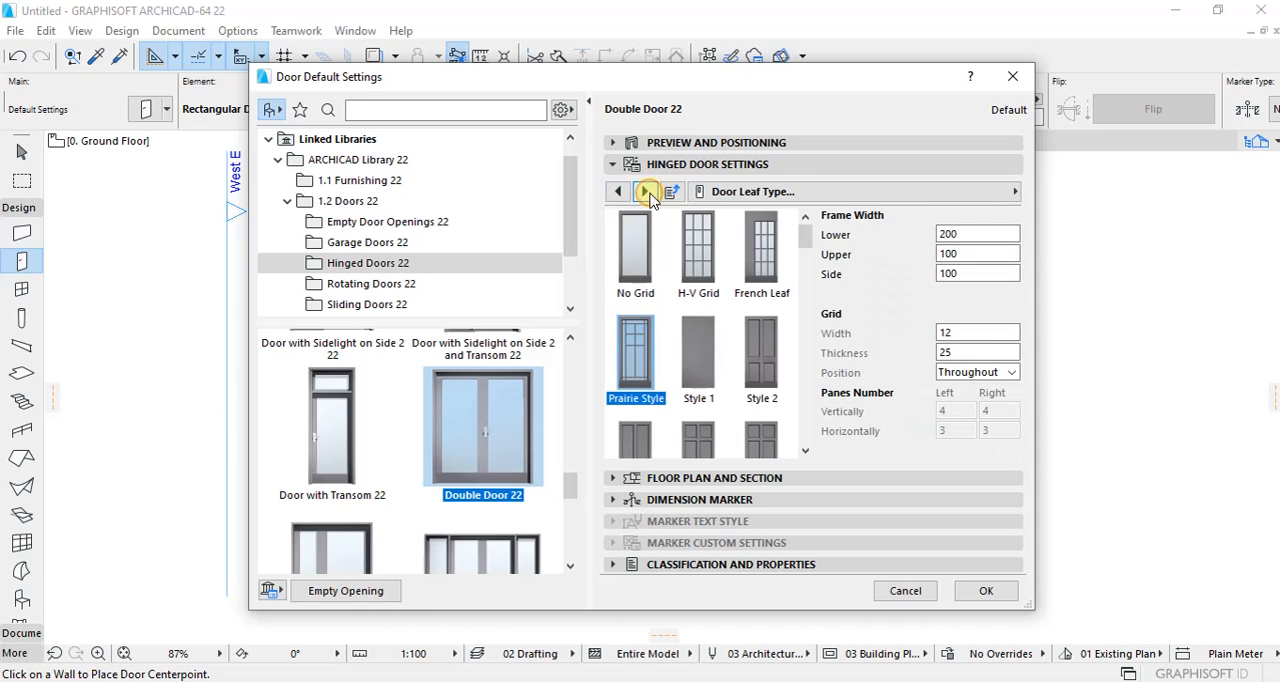
click(647, 192)
click(648, 192)
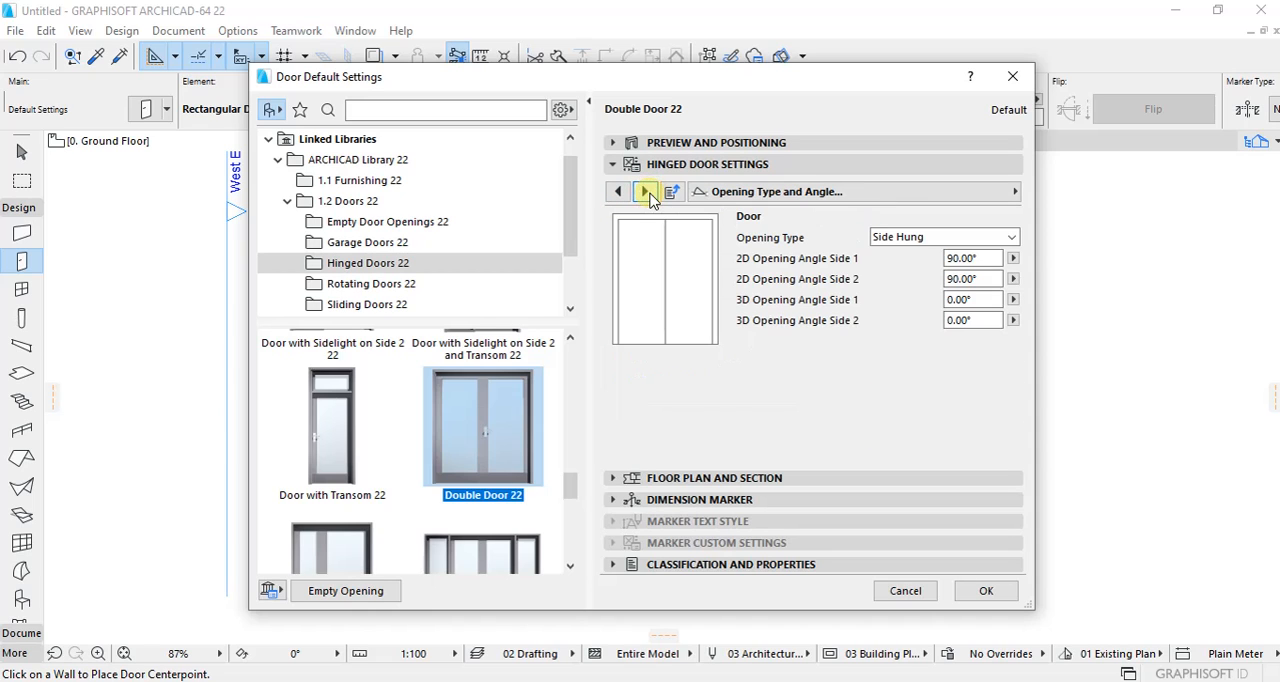
click(648, 192)
click(824, 245)
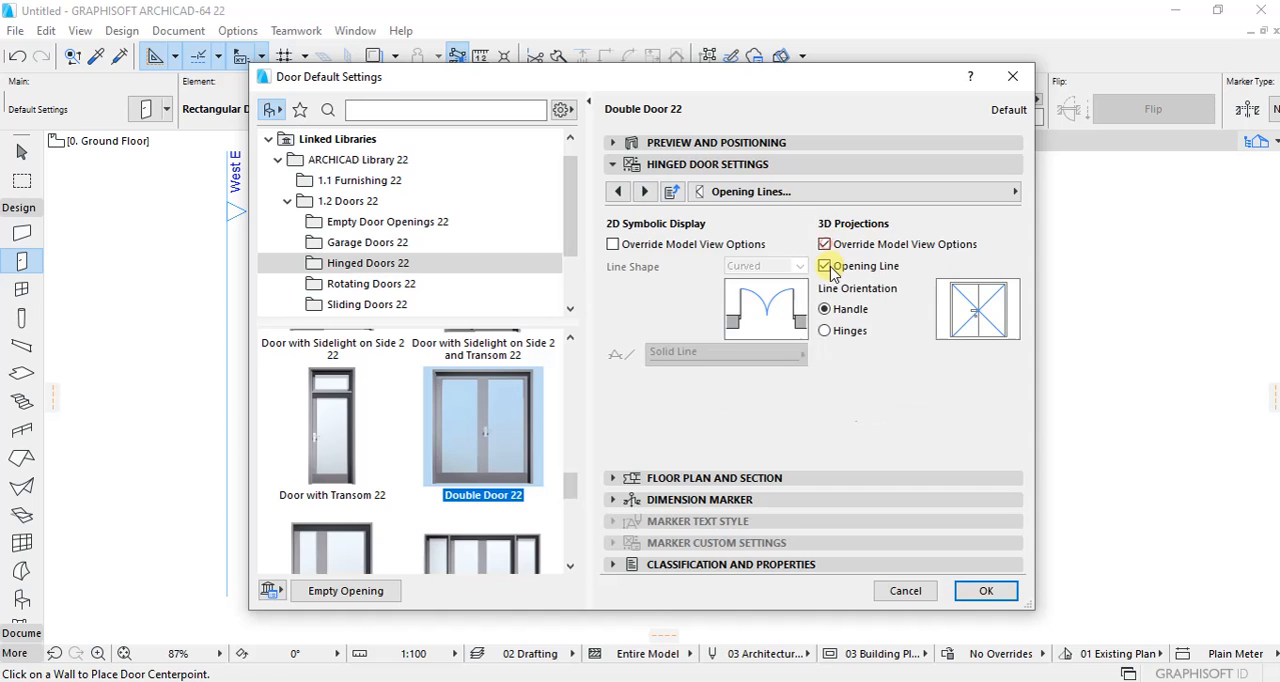
click(824, 266)
Step: Make the door surfaces uniform and set the frame, leaf and grid surfaces to Metal - Stainless Steel
click(648, 192)
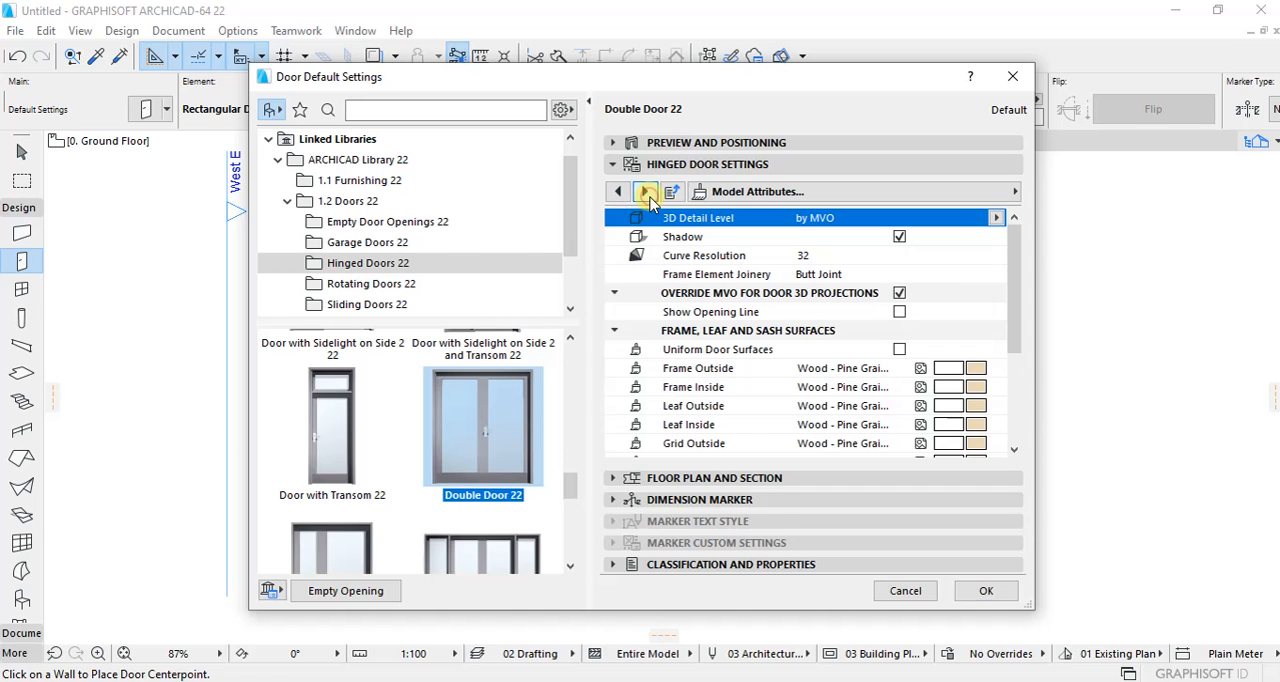
click(896, 348)
click(968, 385)
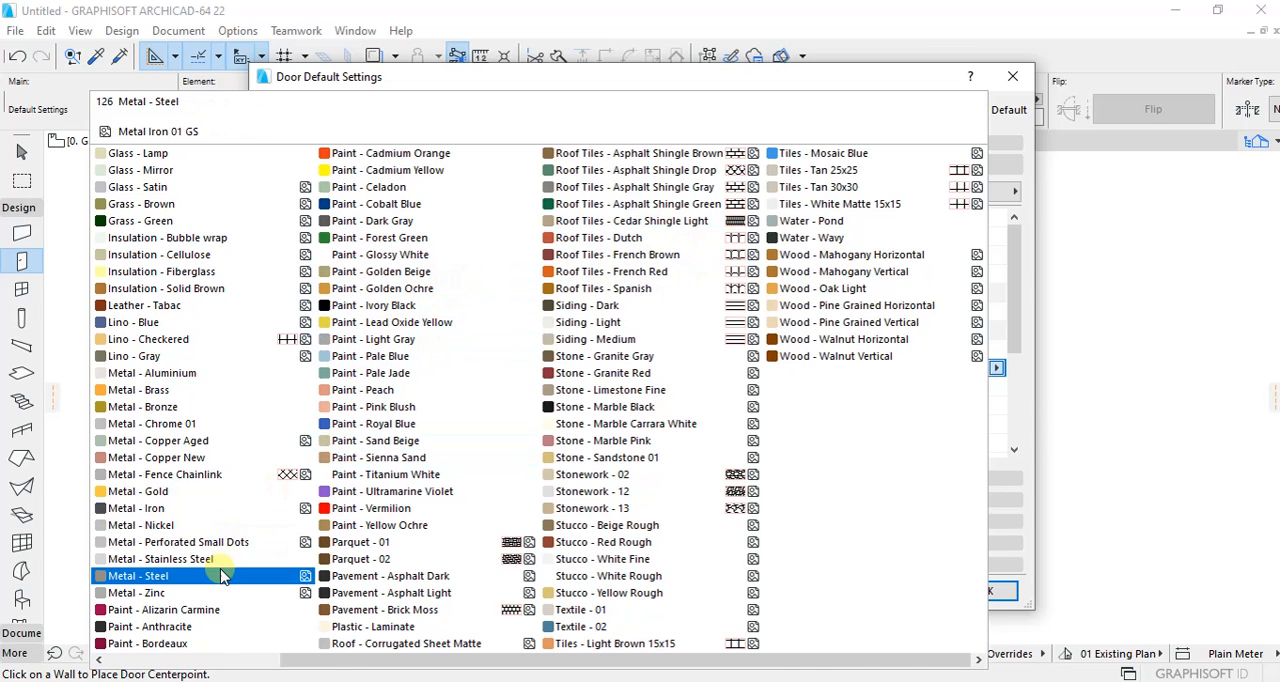
click(165, 559)
Step: Set the handle accessories' surface to Metal - Stainless Steel and accept the double door settings
scroll(880, 390, down, 1)
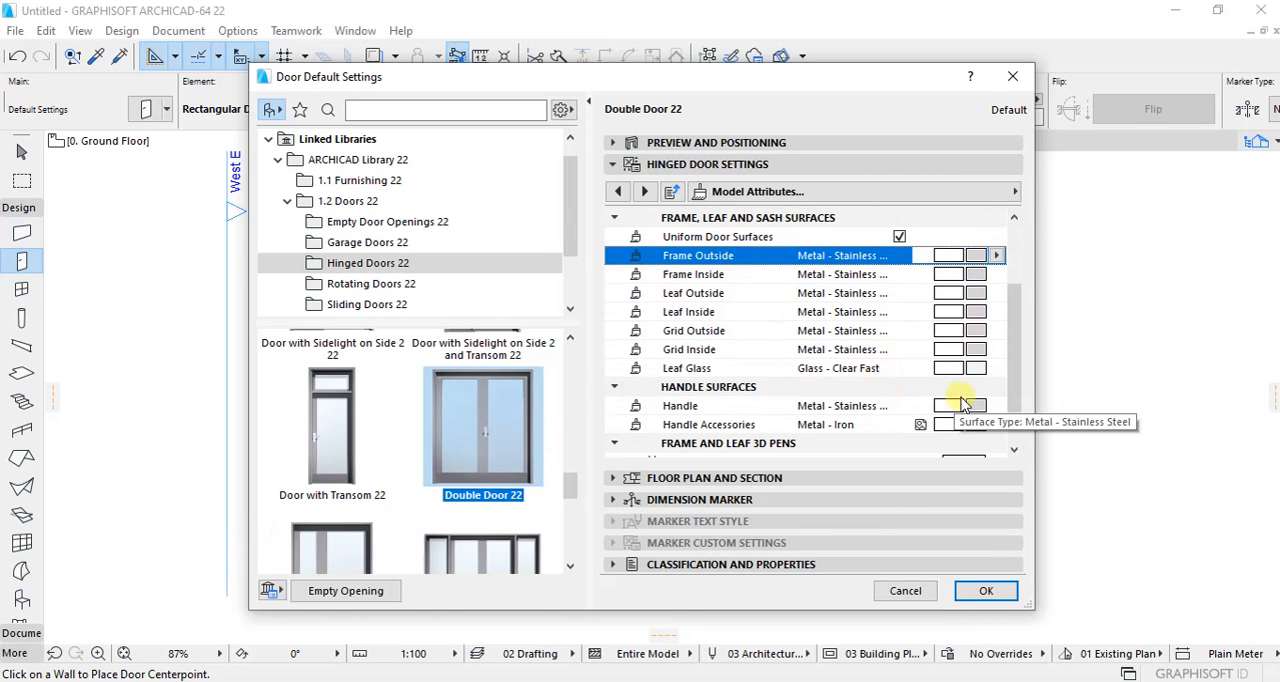
click(960, 425)
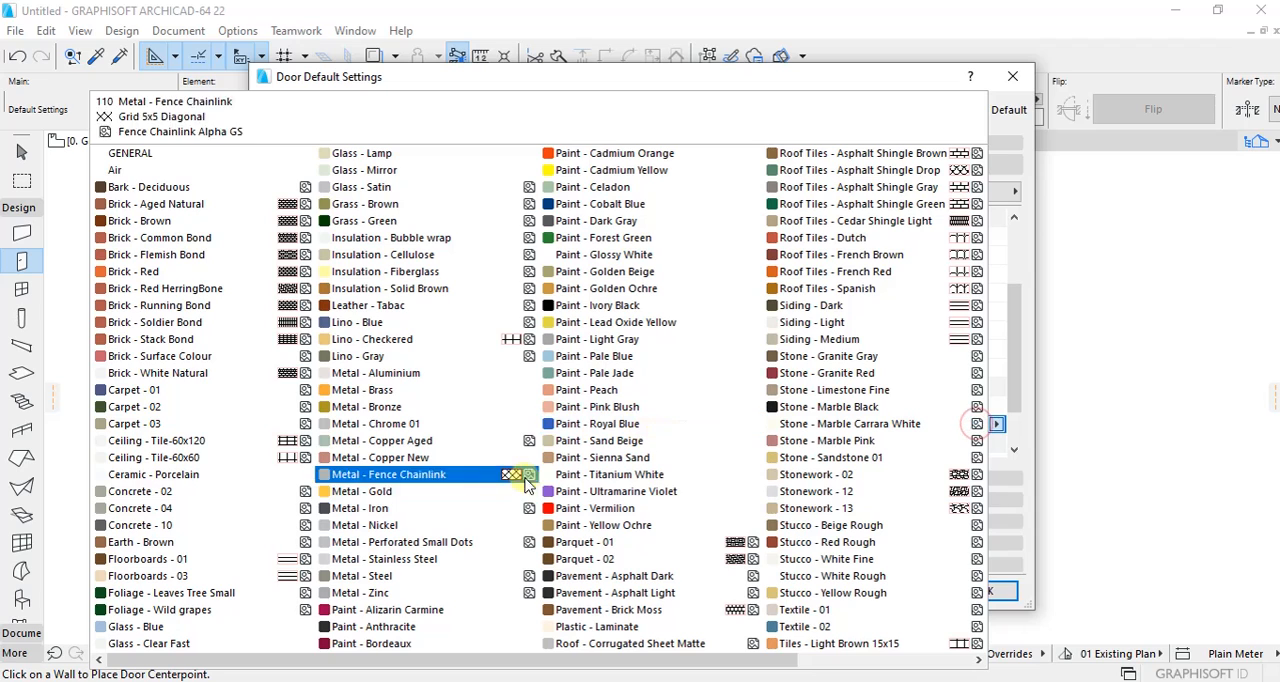
click(462, 563)
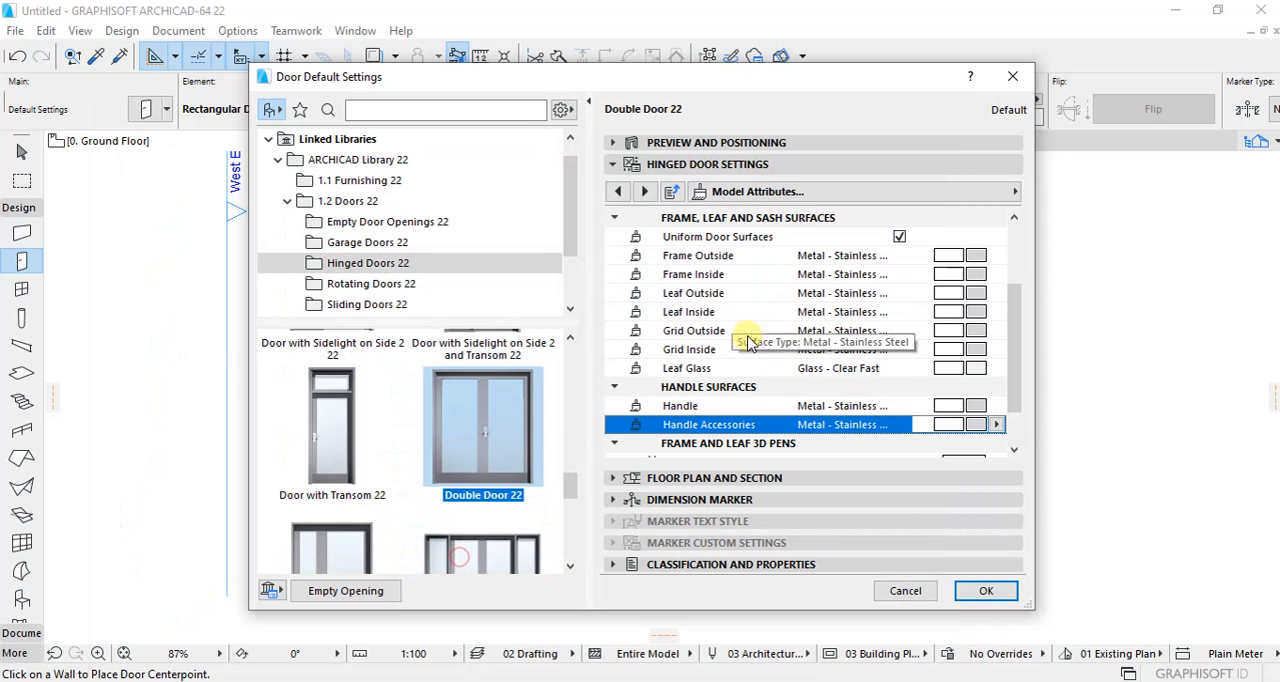
click(644, 192)
click(644, 192)
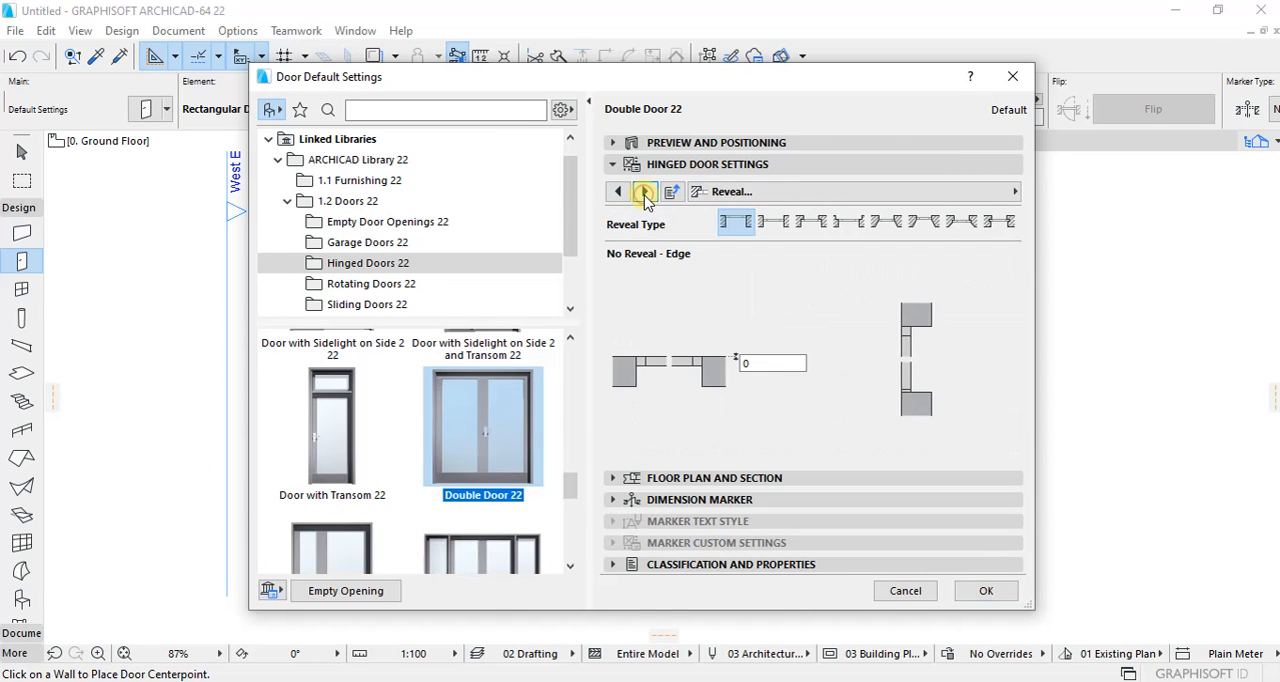
click(644, 192)
click(644, 192)
click(620, 142)
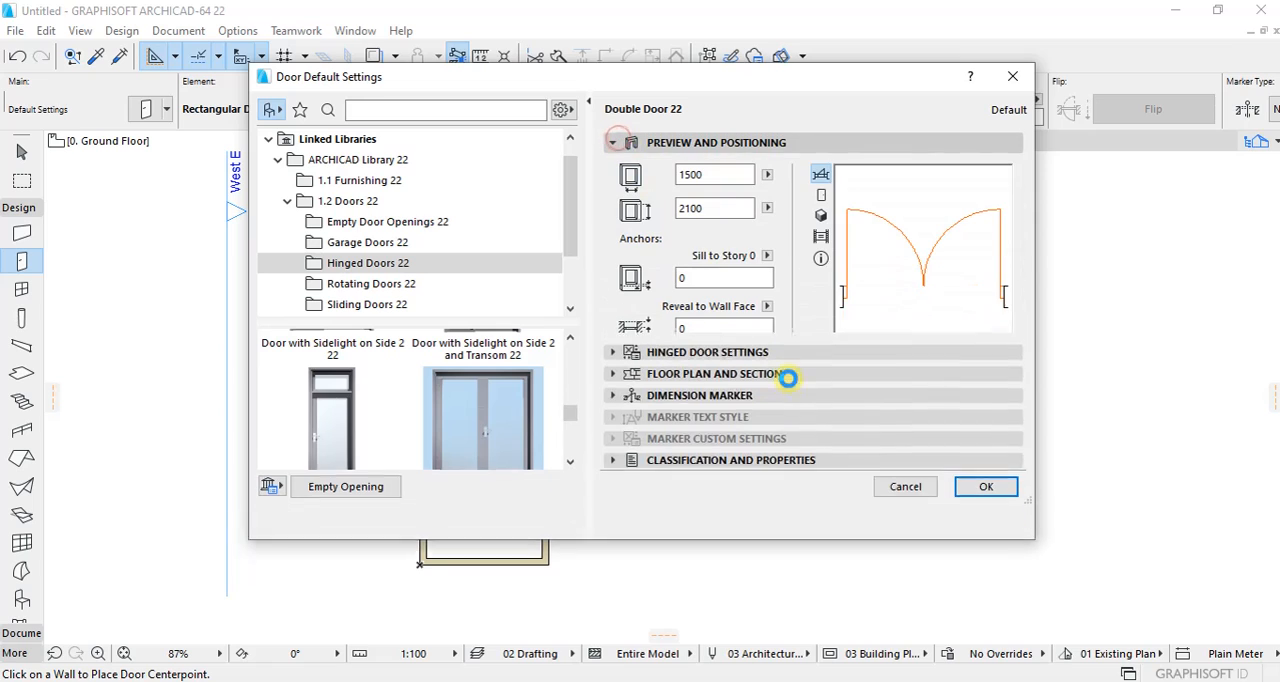
click(980, 530)
Step: Place a 1500 x 2100 double door mid-wall in the south wall of the small southern room, opening outward
scroll(489, 604, up, 5)
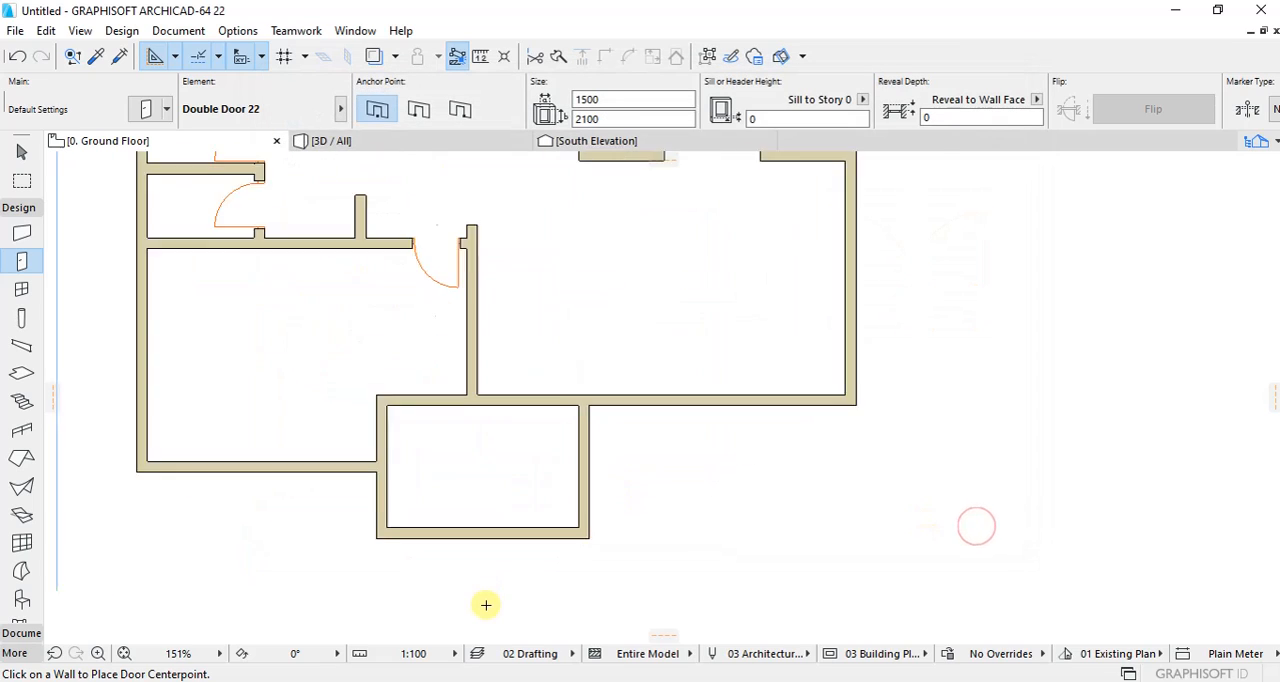
click(482, 520)
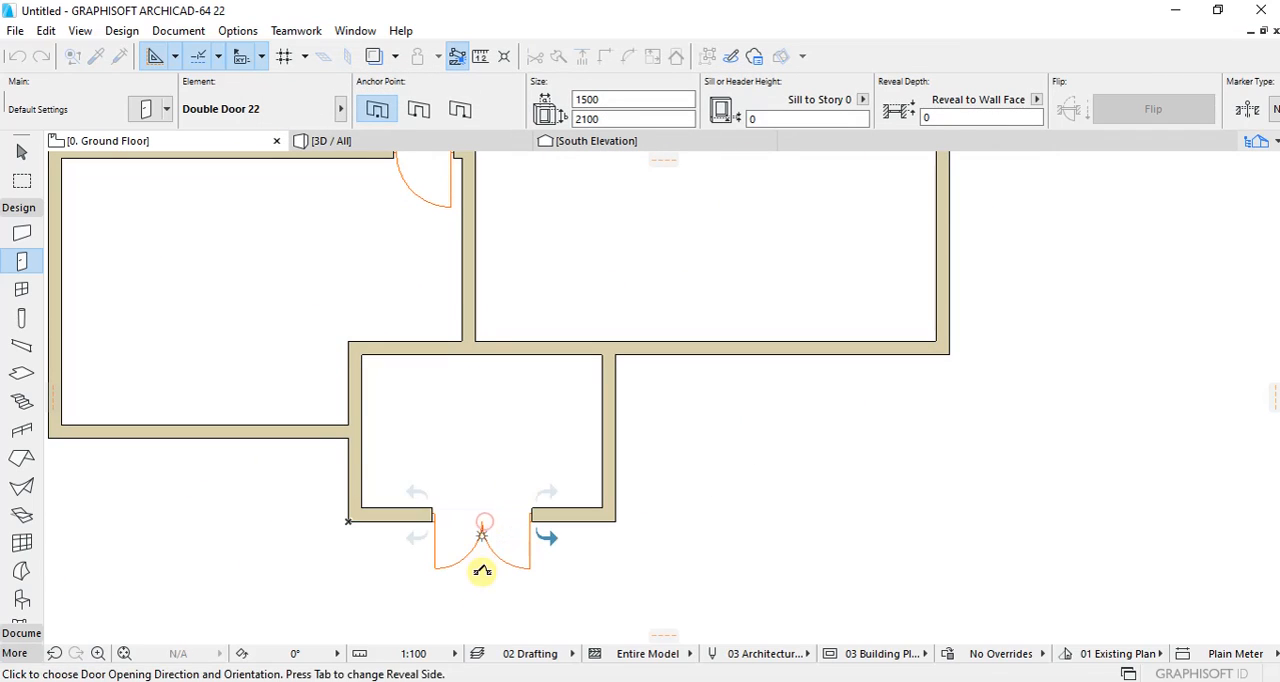
click(482, 535)
Step: Place a 1500 x 2100 double door in the wall between the small southern room and the large eastern room
click(537, 352)
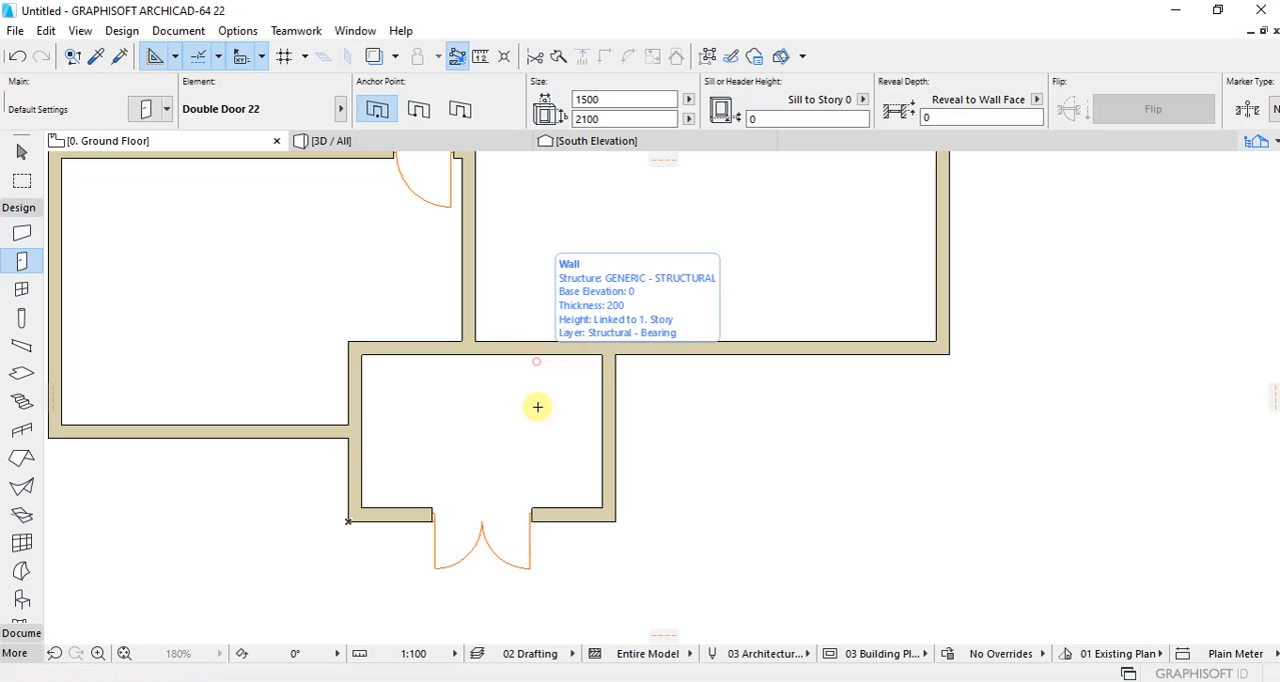
click(534, 326)
scroll(500, 370, down, 3)
scroll(491, 331, down, 3)
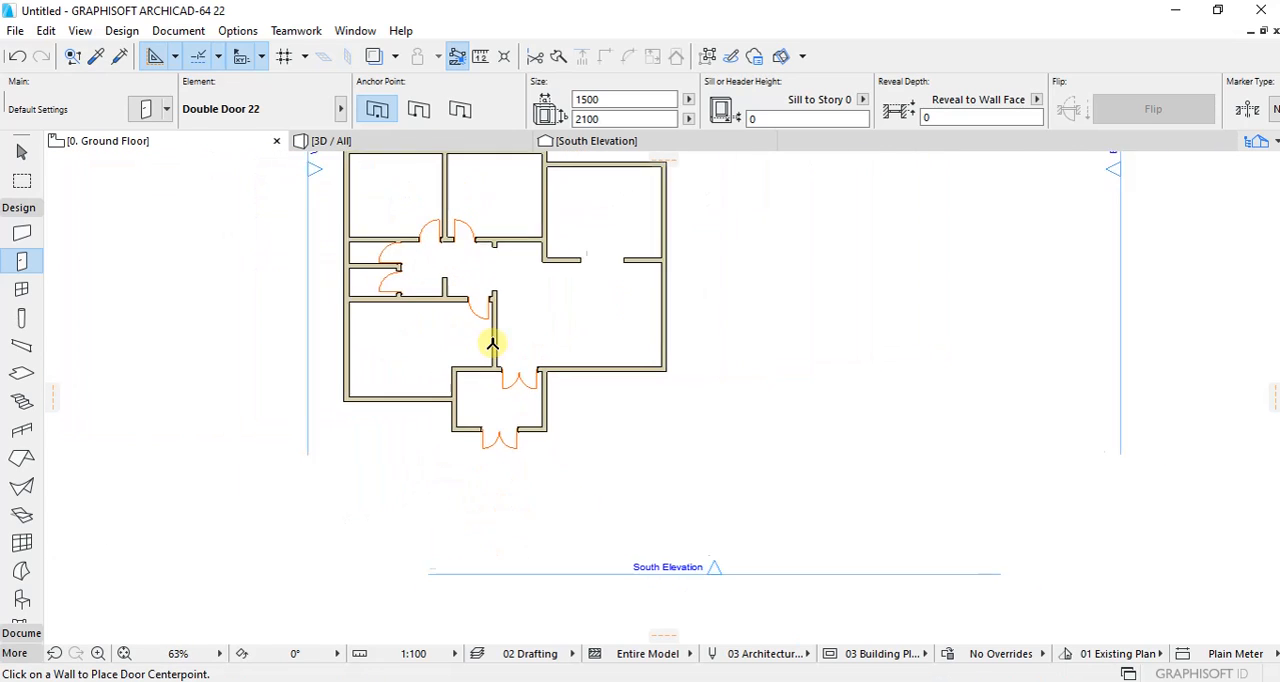
scroll(608, 310, down, 3)
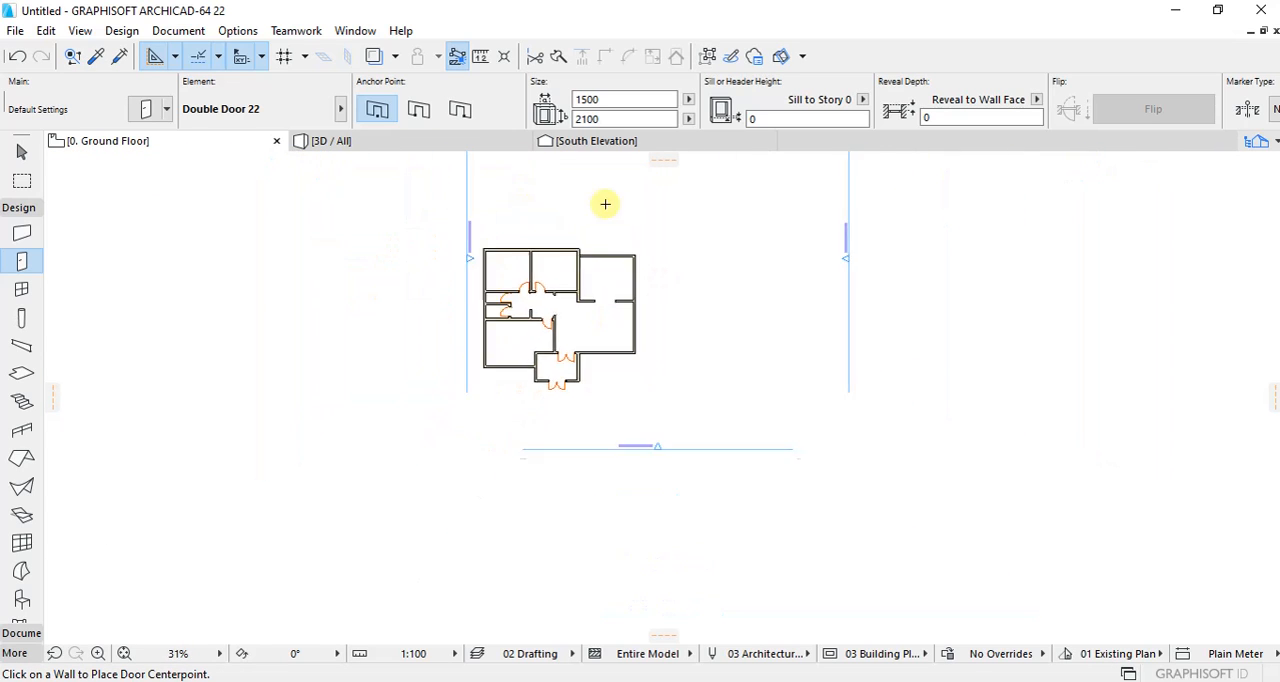
scroll(634, 303, up, 9)
scroll(586, 339, up, 3)
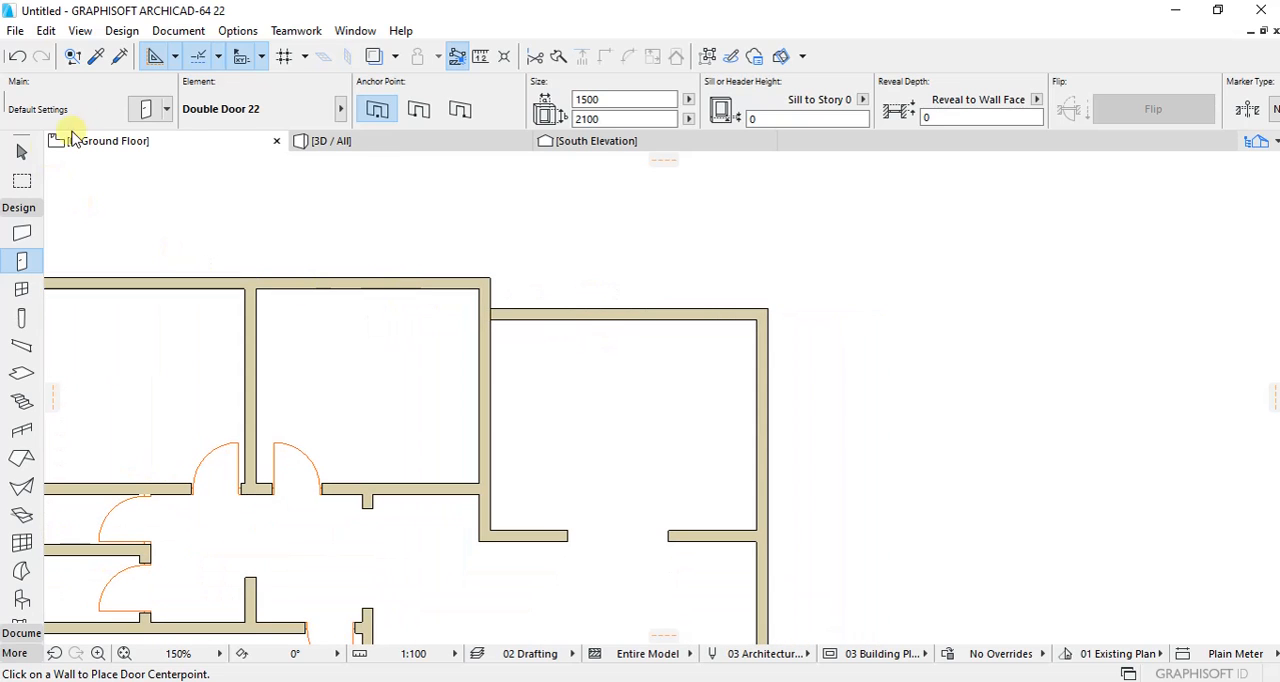
click(146, 110)
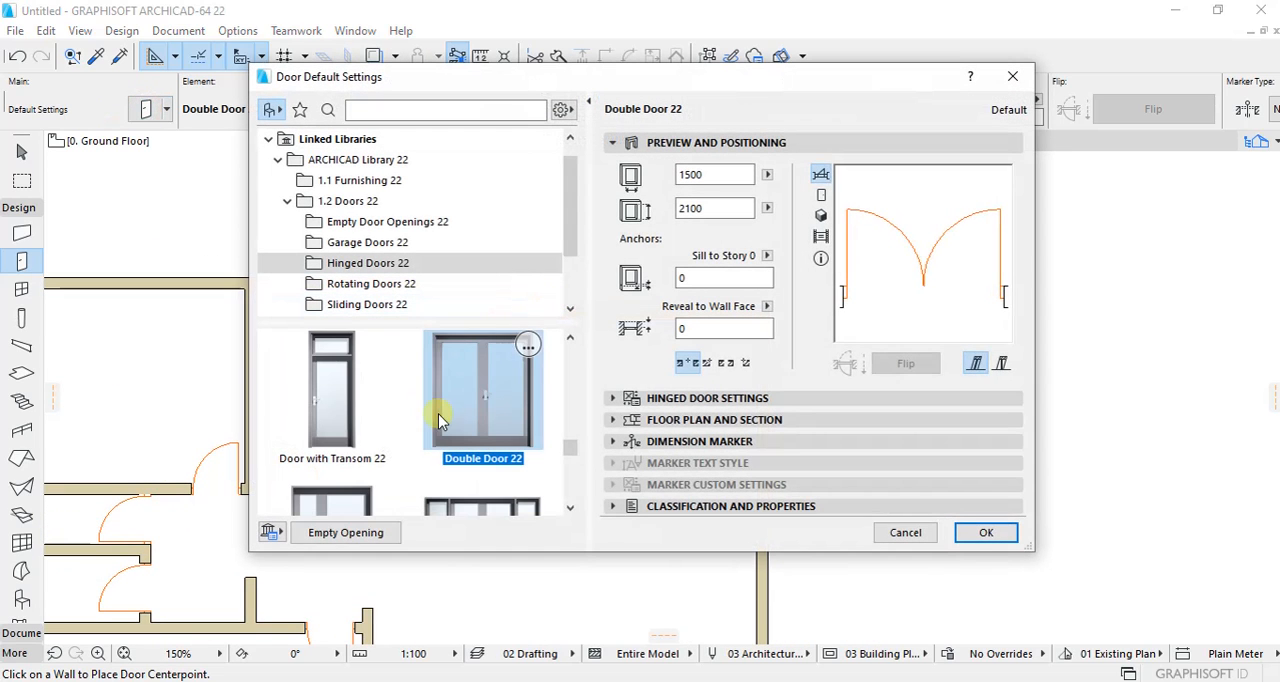
scroll(491, 400, down, 10)
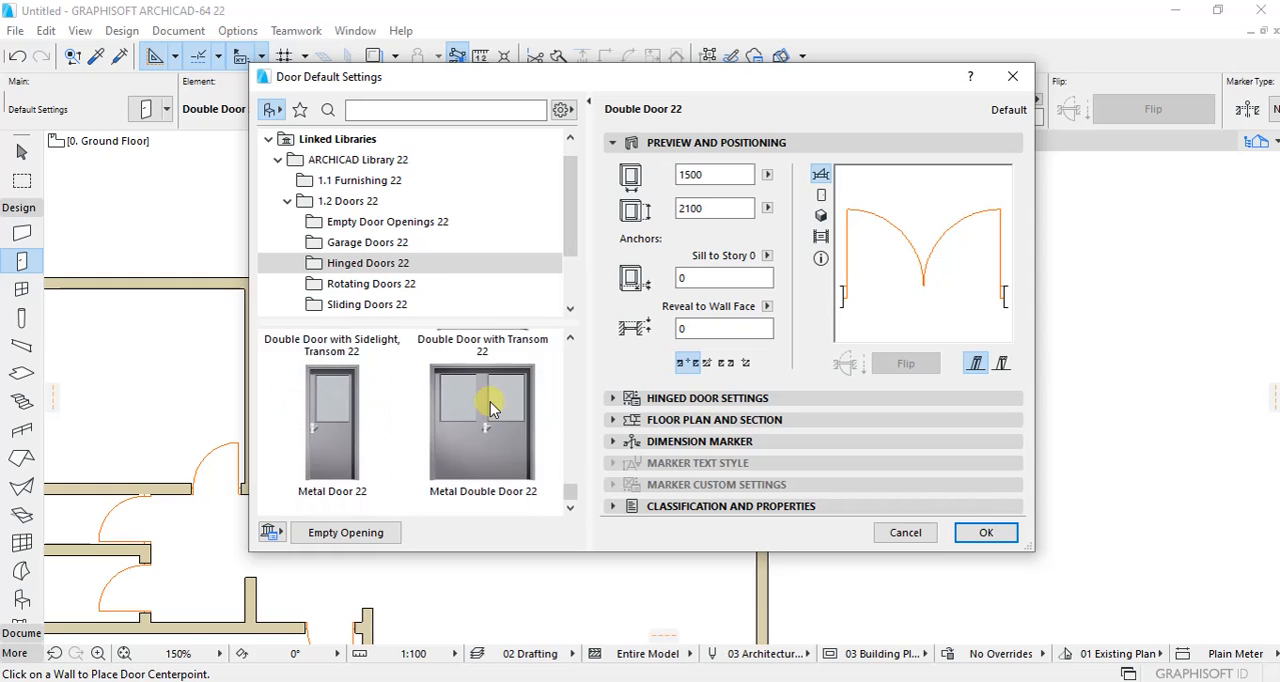
scroll(490, 402, up, 6)
scroll(490, 402, up, 2)
scroll(486, 400, down, 1)
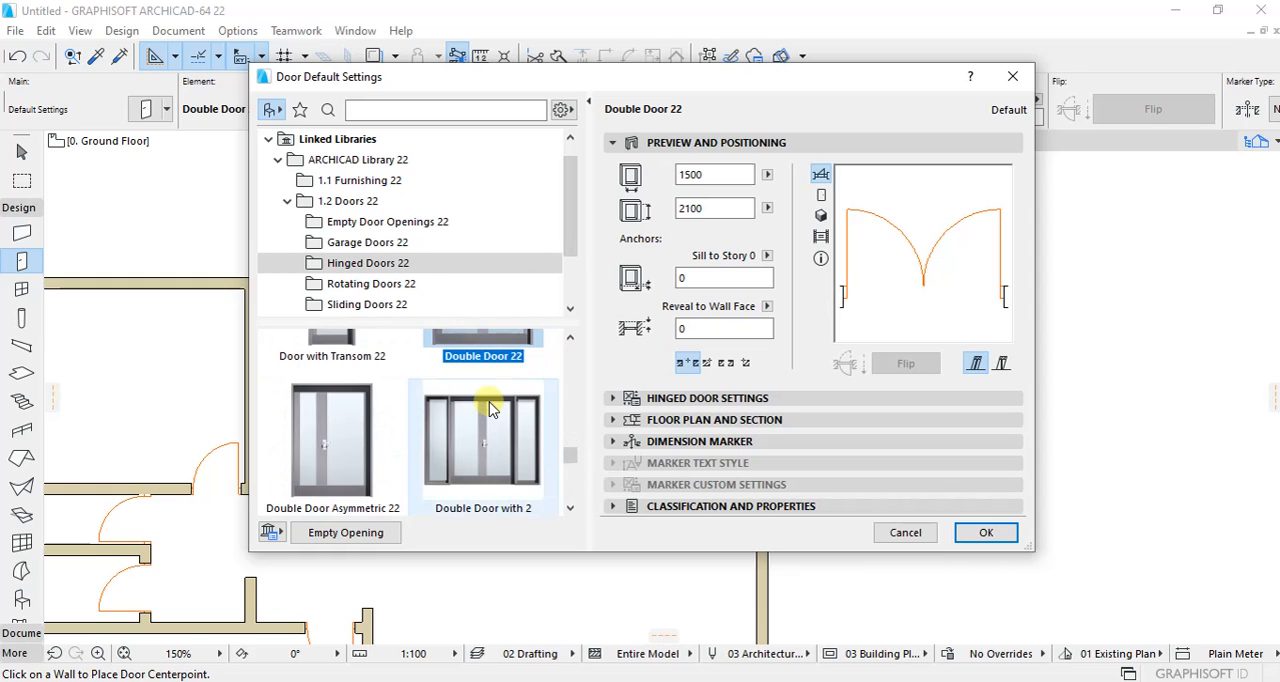
click(362, 418)
scroll(365, 418, up, 1)
scroll(520, 405, down, 3)
scroll(480, 402, up, 1)
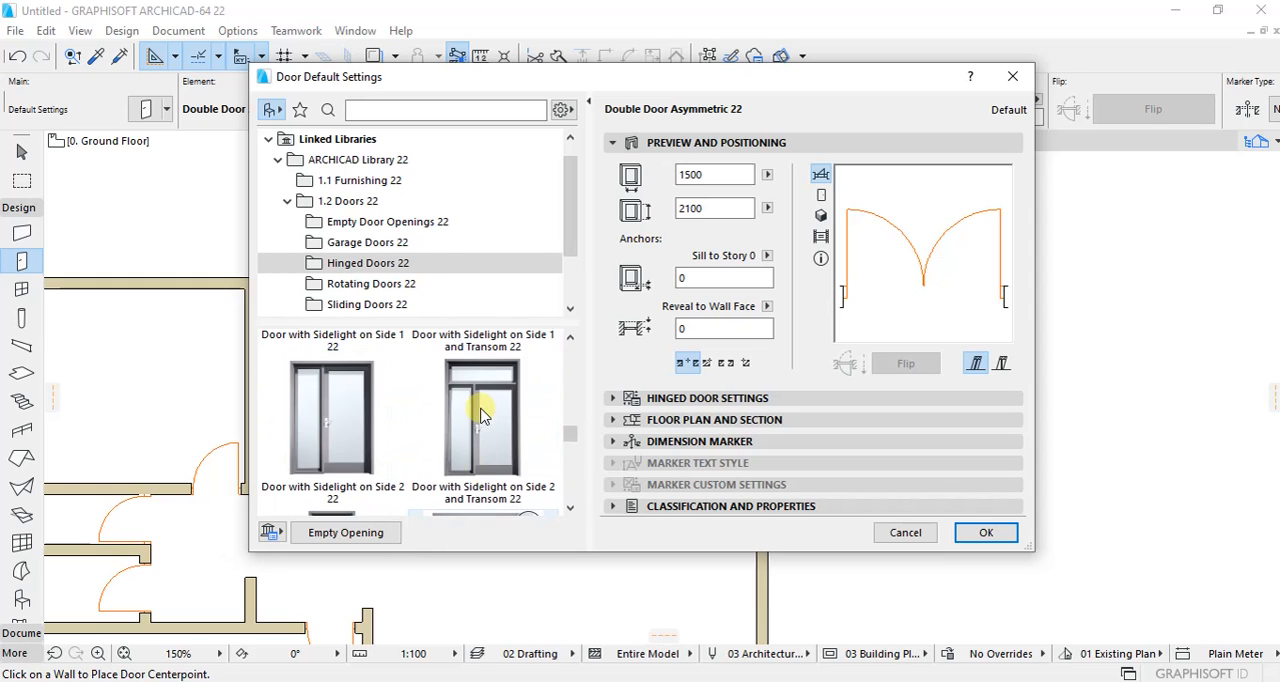
scroll(481, 413, up, 4)
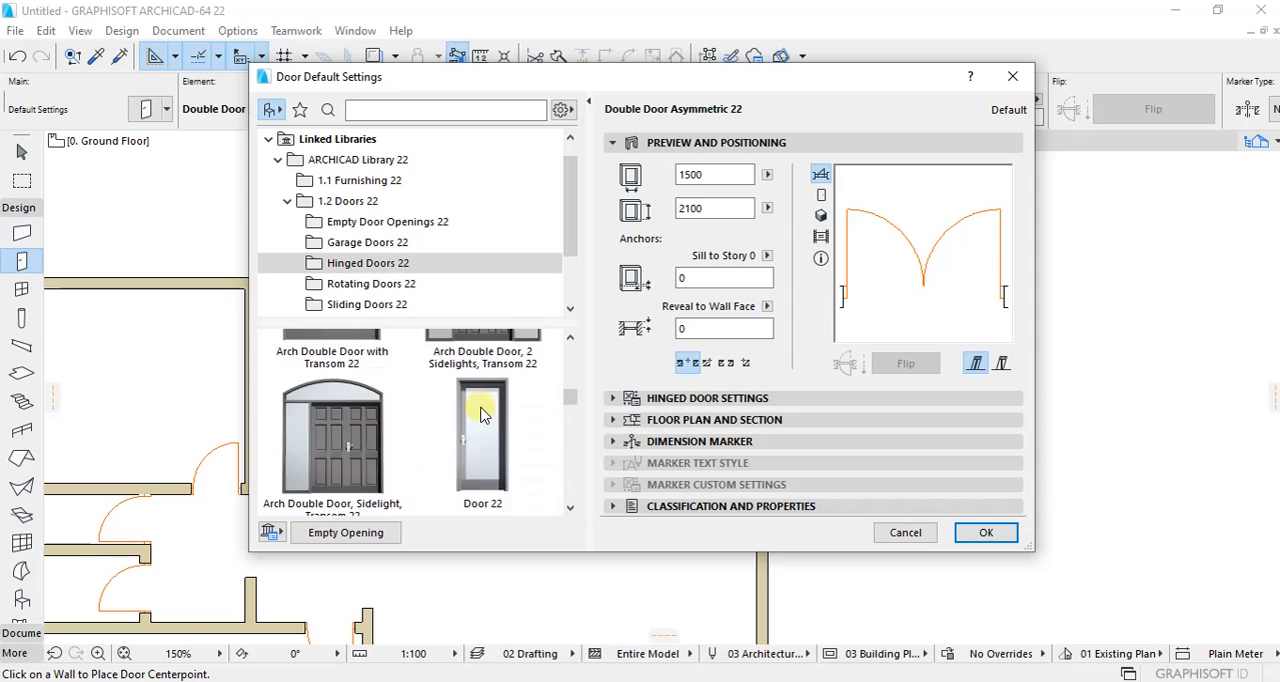
scroll(481, 413, down, 2)
click(485, 402)
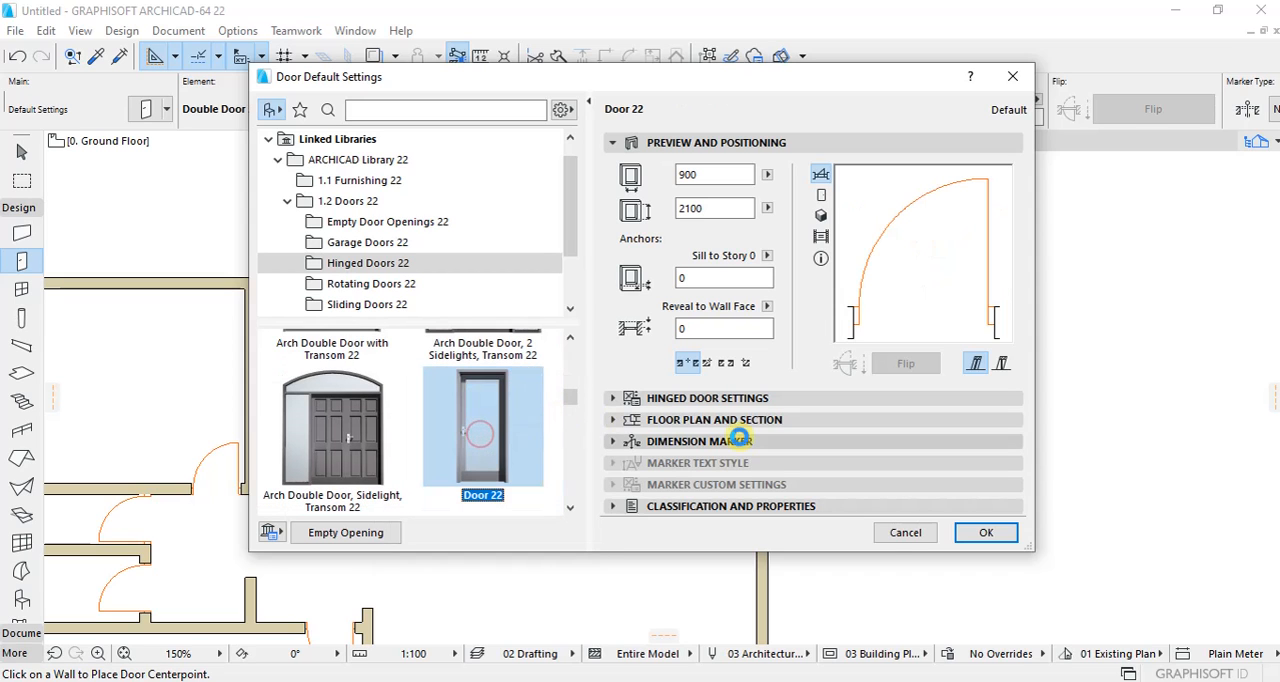
click(905, 532)
Step: Stretch the short wall segment at the north-eastern room's north-west corner to that room's outer north face, making it 550 mm long
scroll(510, 376, down, 1)
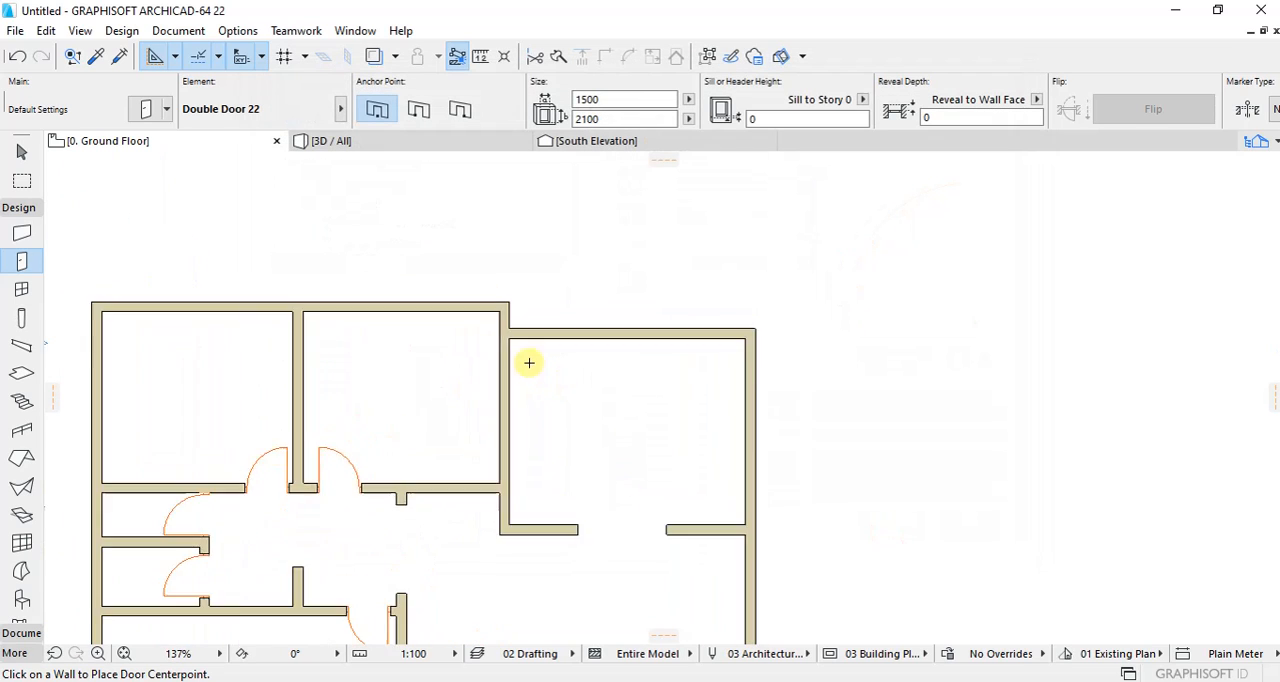
scroll(515, 330, up, 2)
scroll(510, 297, up, 3)
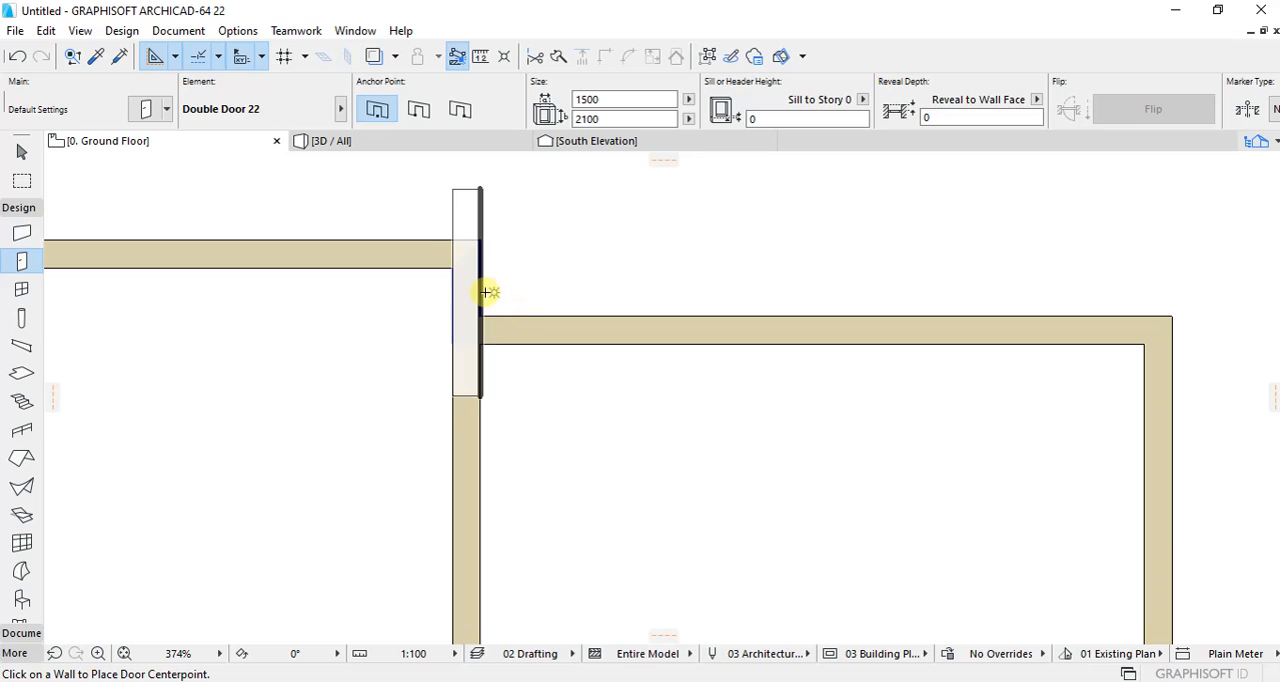
shift+click(481, 293)
click(480, 343)
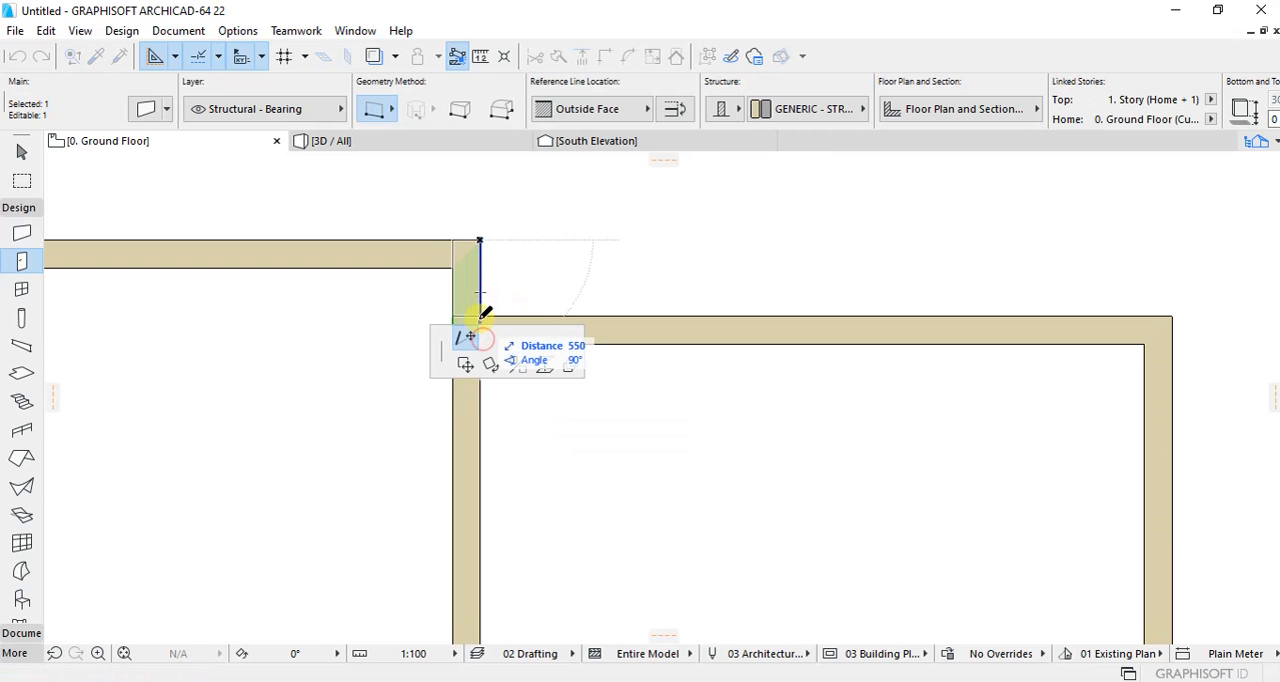
click(480, 317)
key(Escape)
scroll(523, 281, down, 6)
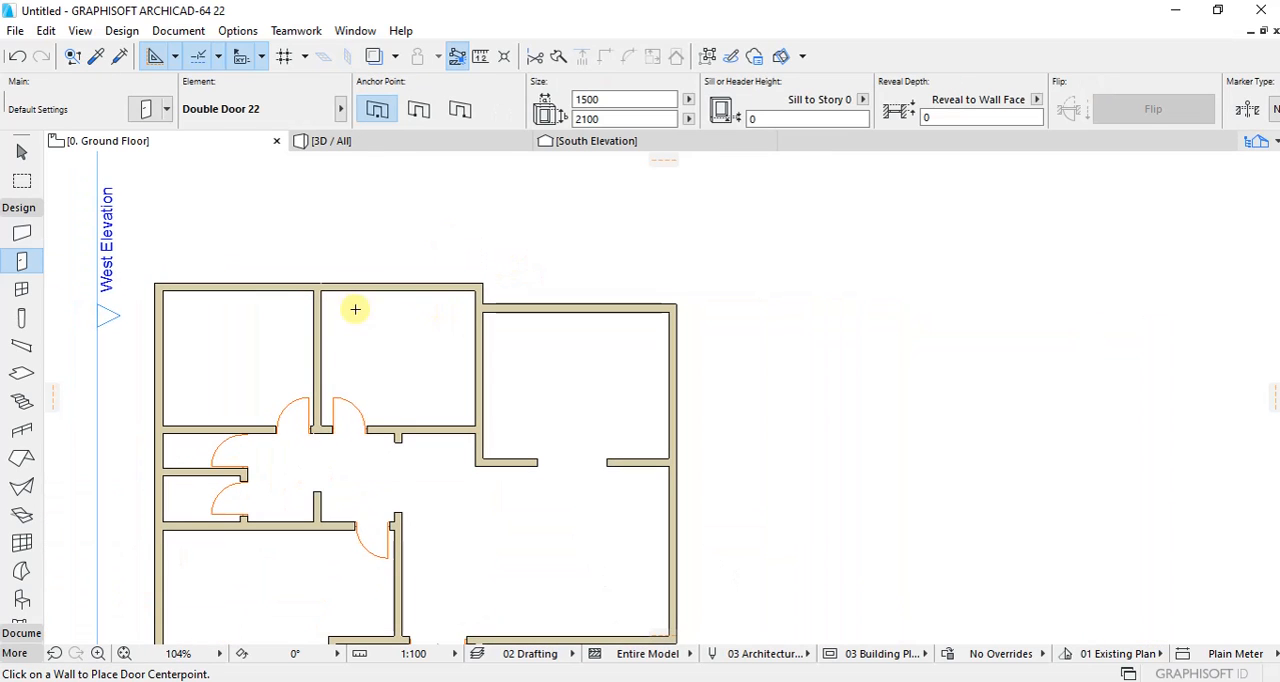
Step: Place a 900 x 2100 door copying an existing hinged door's parameters near the west end of the north-eastern room's north wall, opening outward
scroll(329, 429, up, 3)
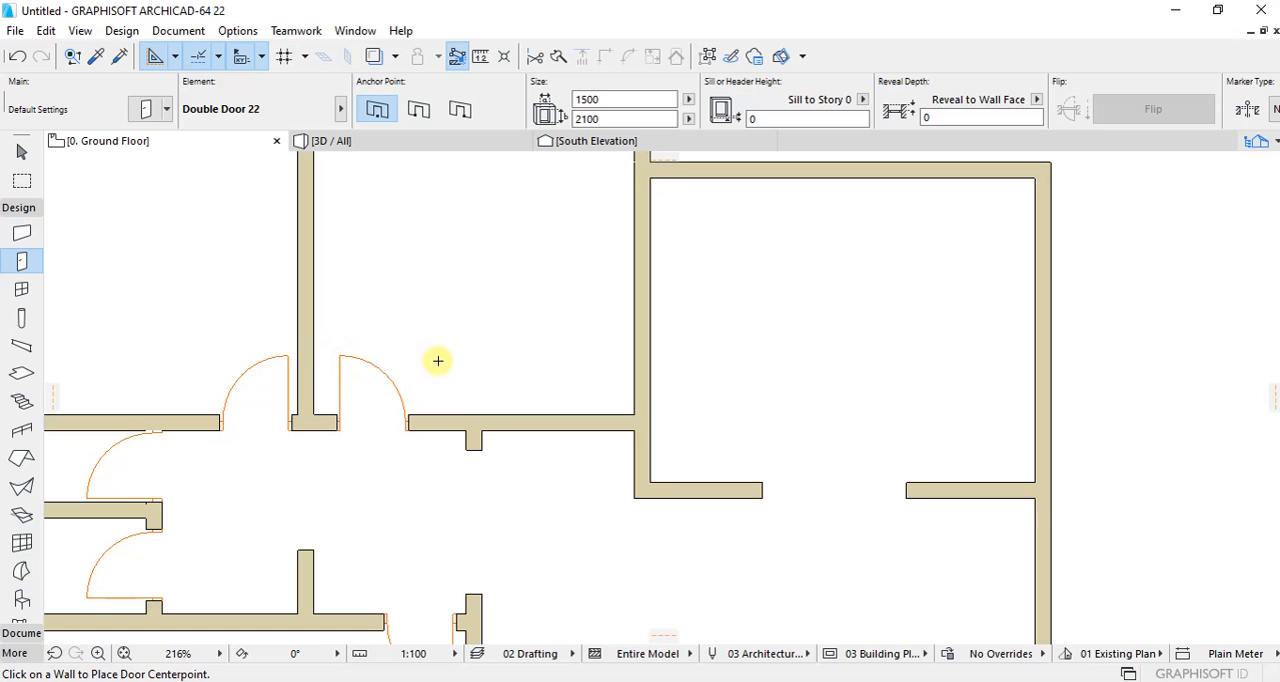
scroll(426, 428, down, 3)
scroll(563, 294, up, 2)
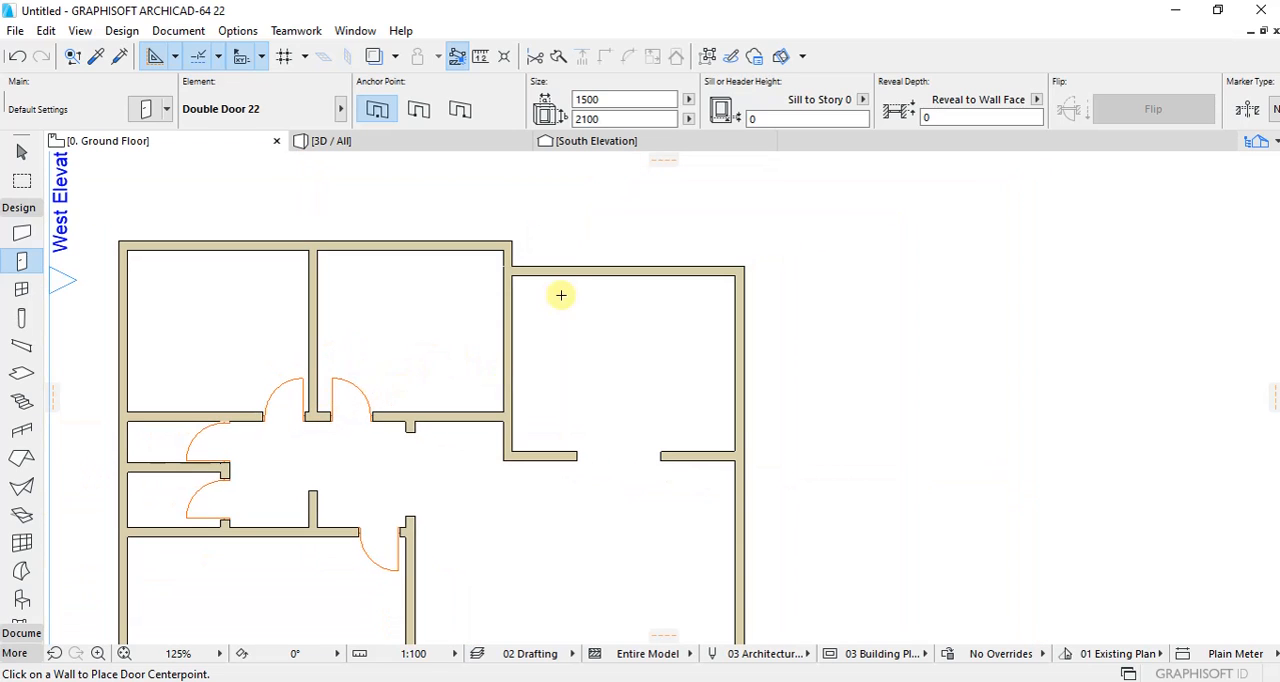
scroll(401, 353, down, 1)
scroll(286, 348, up, 2)
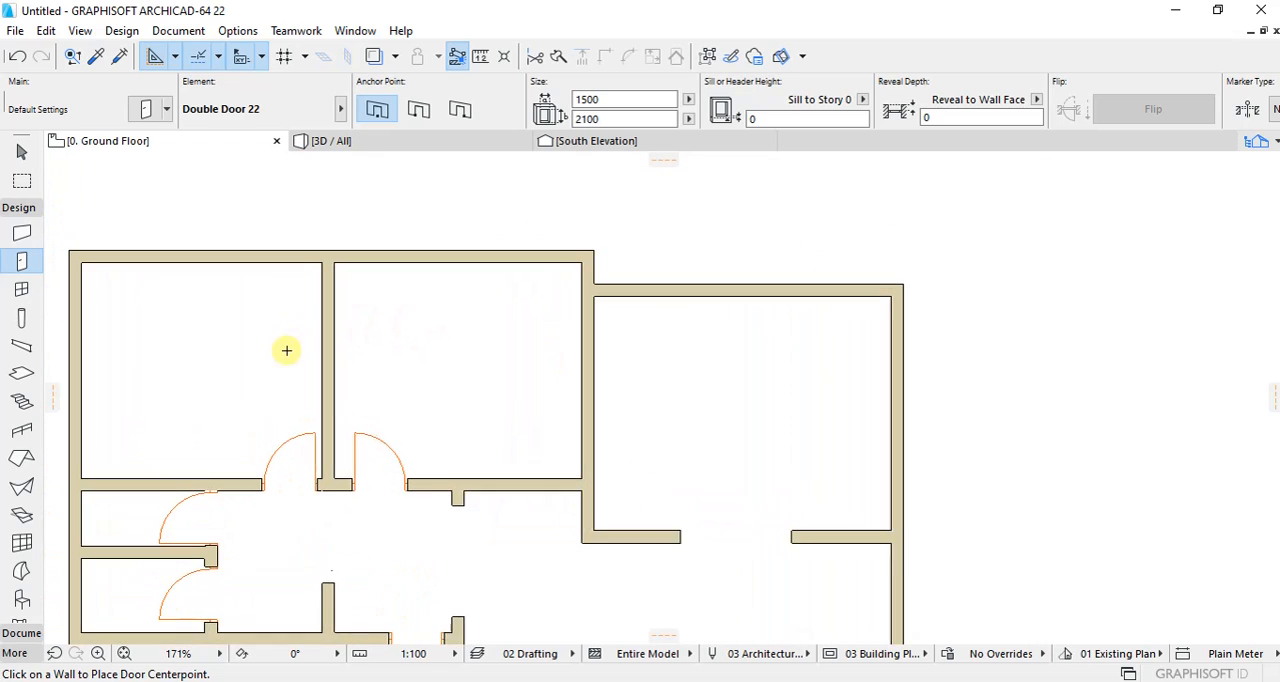
click(95, 58)
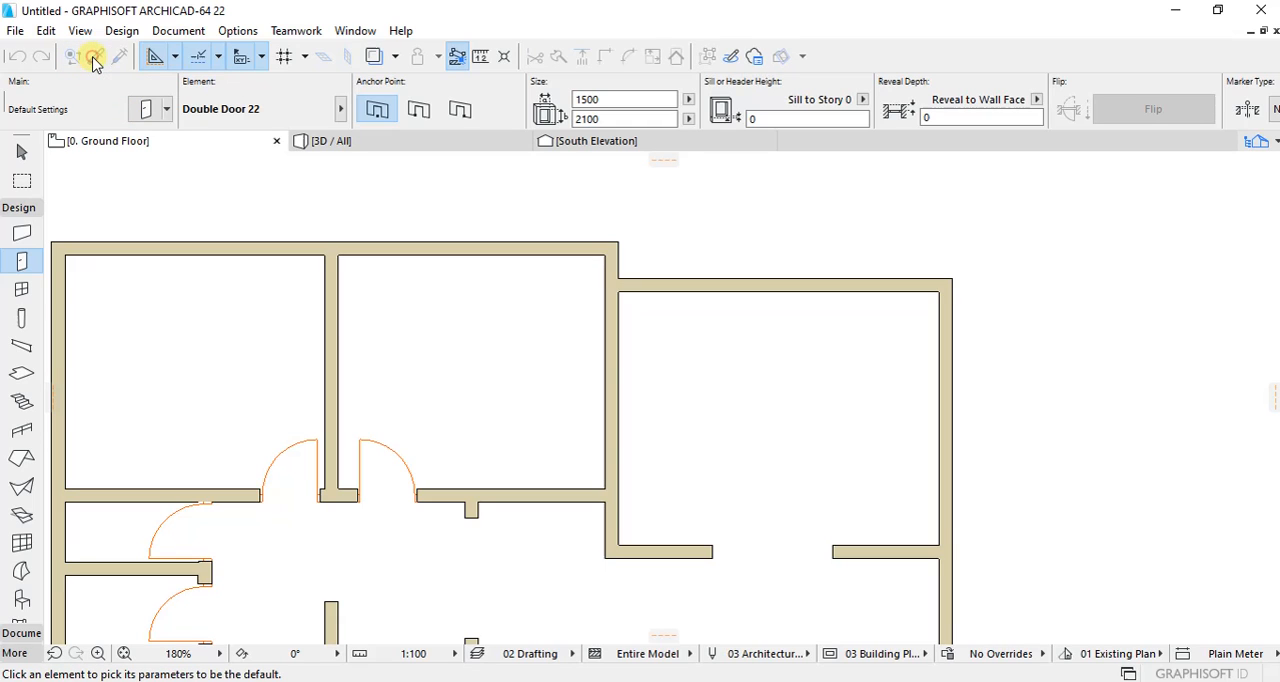
click(420, 484)
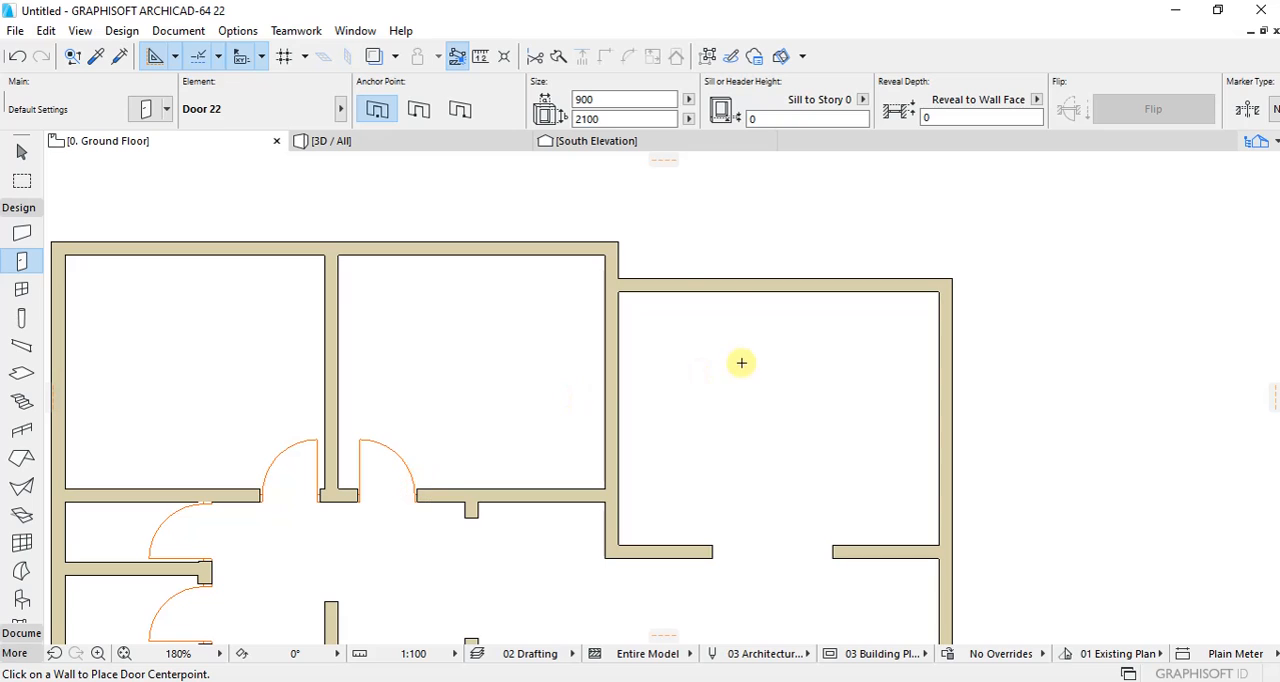
click(662, 276)
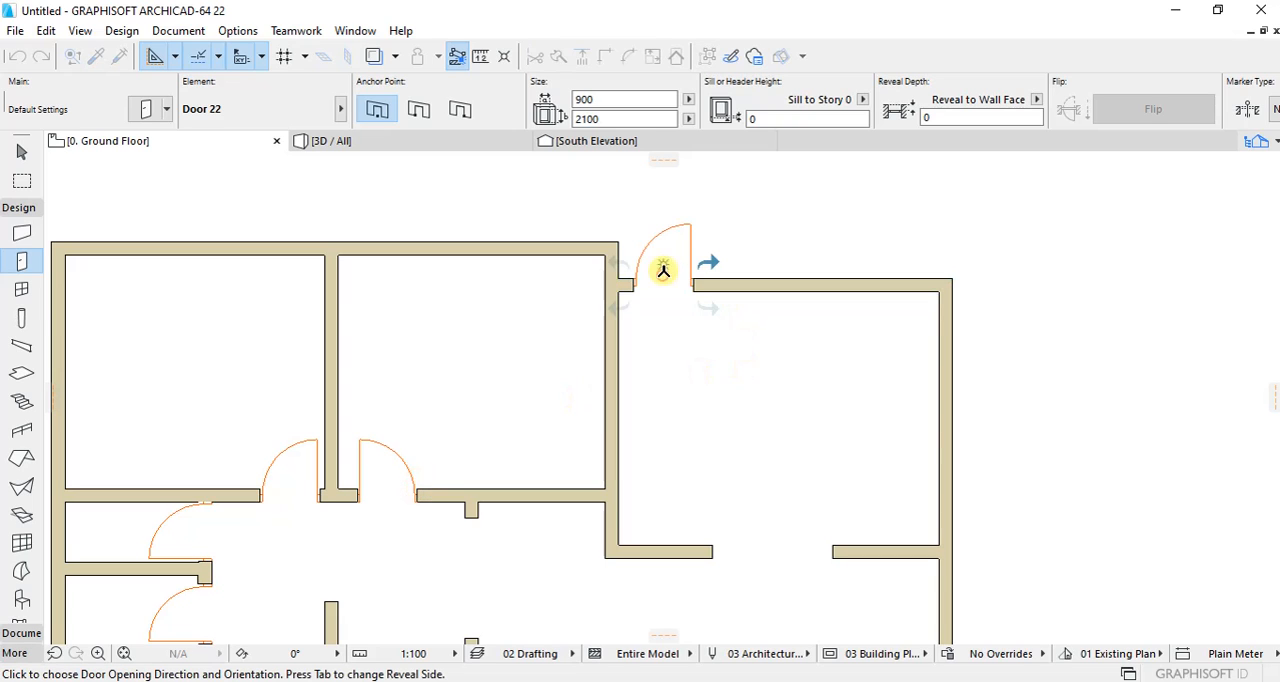
click(737, 204)
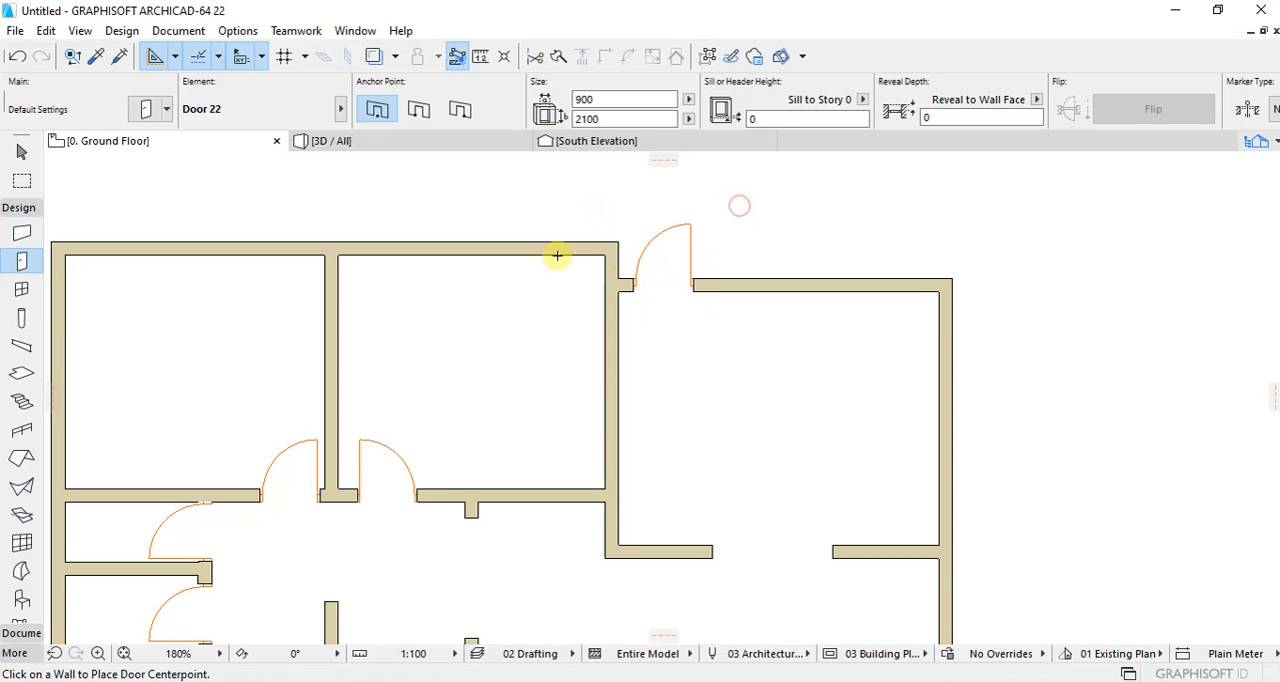
Step: Choose Triple Window with Side Transoms 22 from the Basic Windows 22 library as the default window
scroll(574, 240, down, 5)
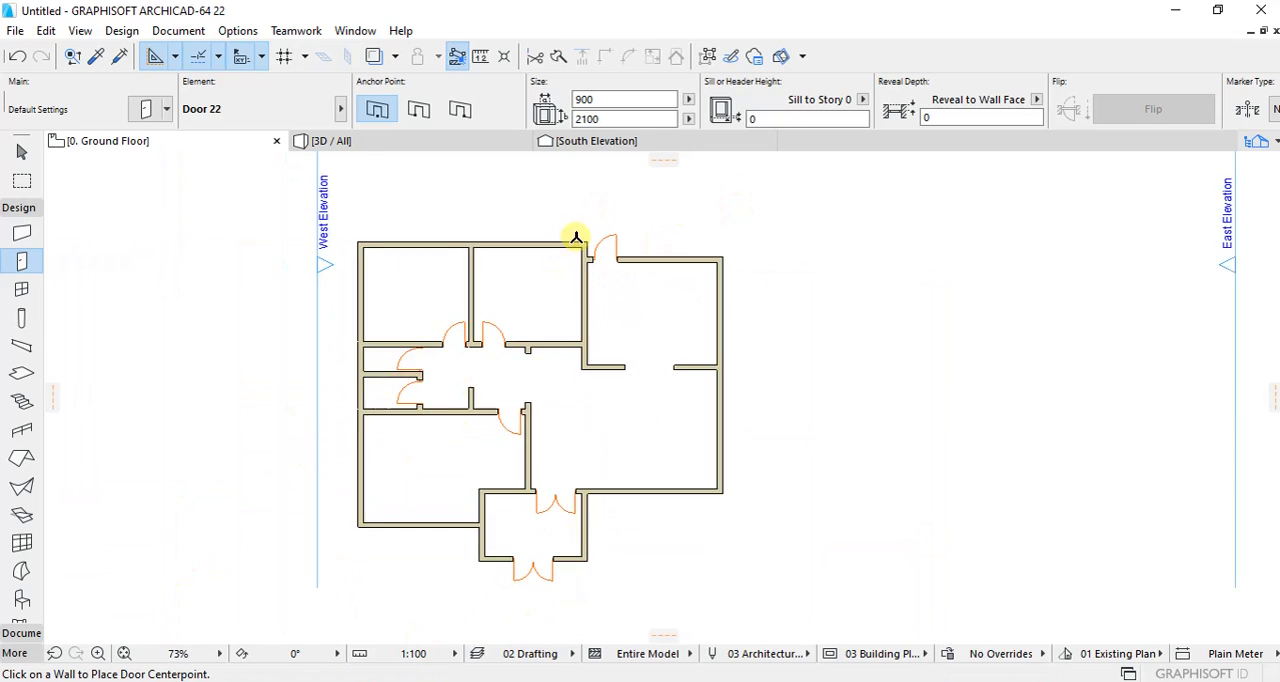
click(22, 289)
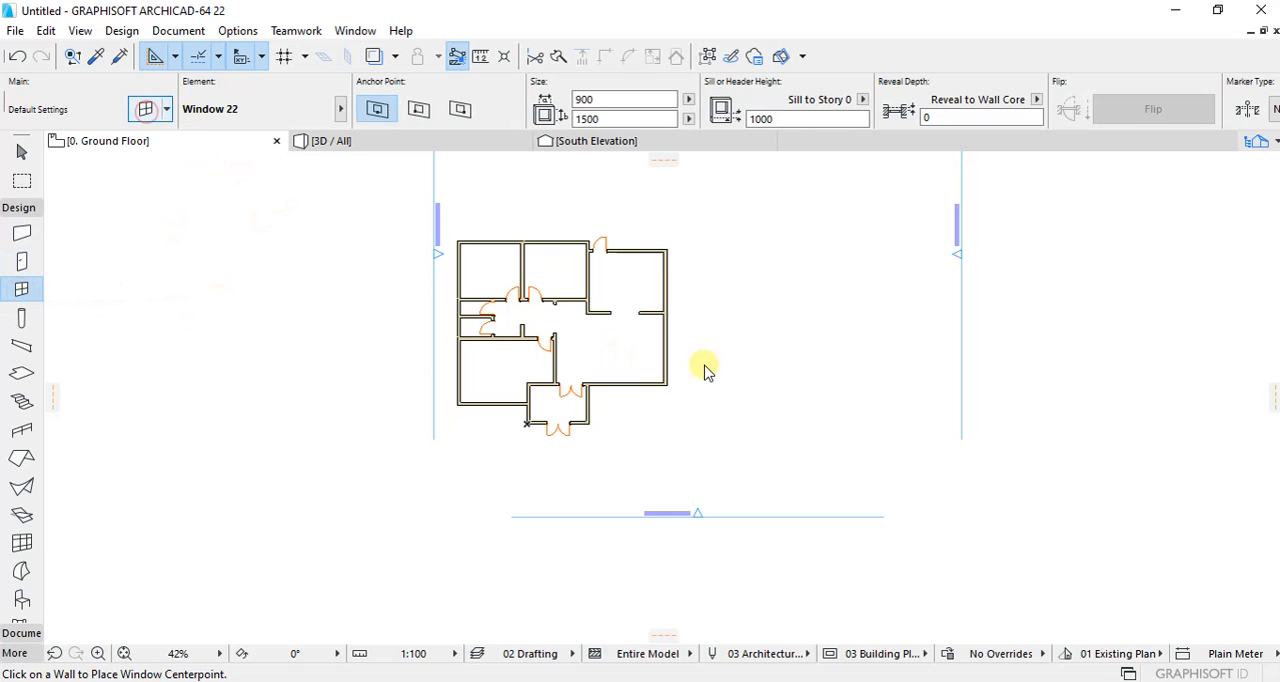
key(ctrl+t)
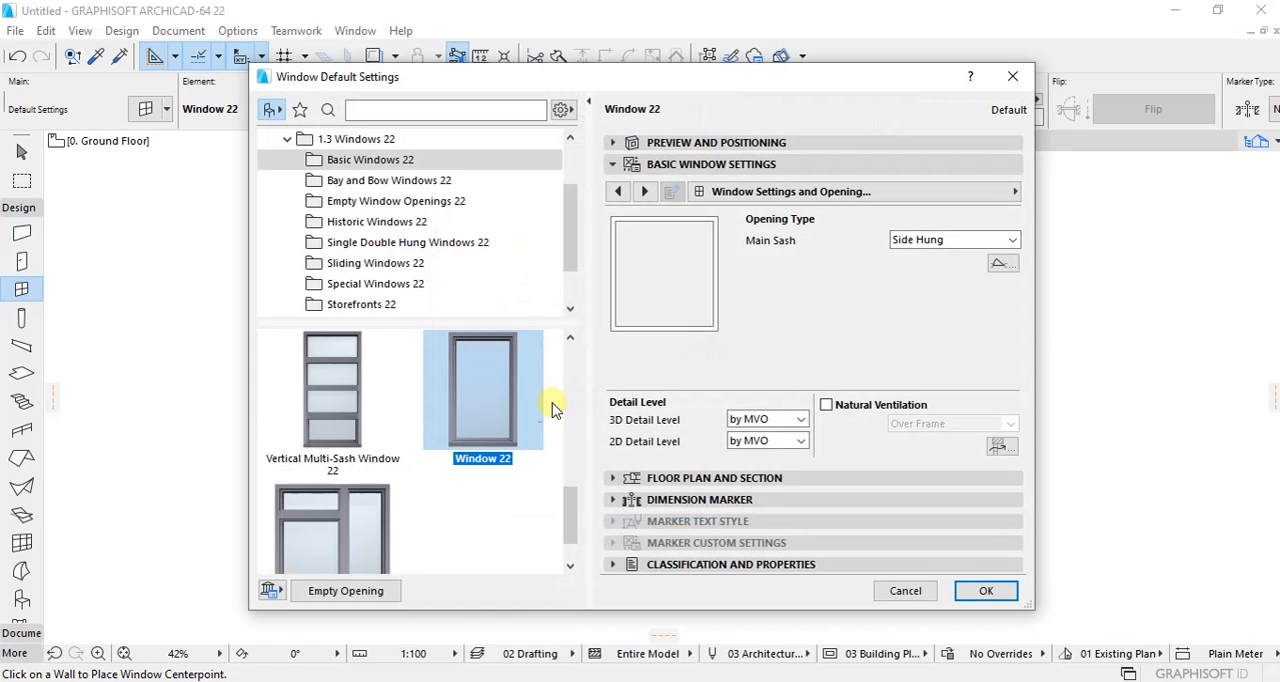
scroll(470, 410, up, 6)
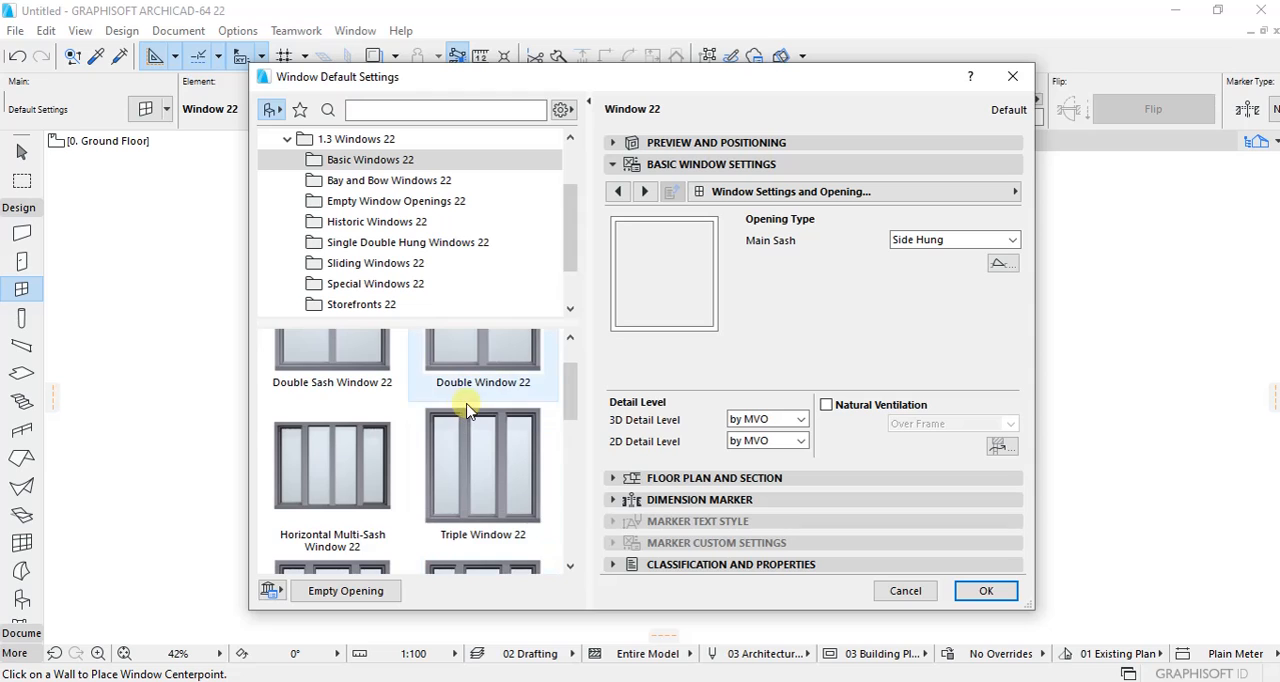
scroll(466, 410, down, 5)
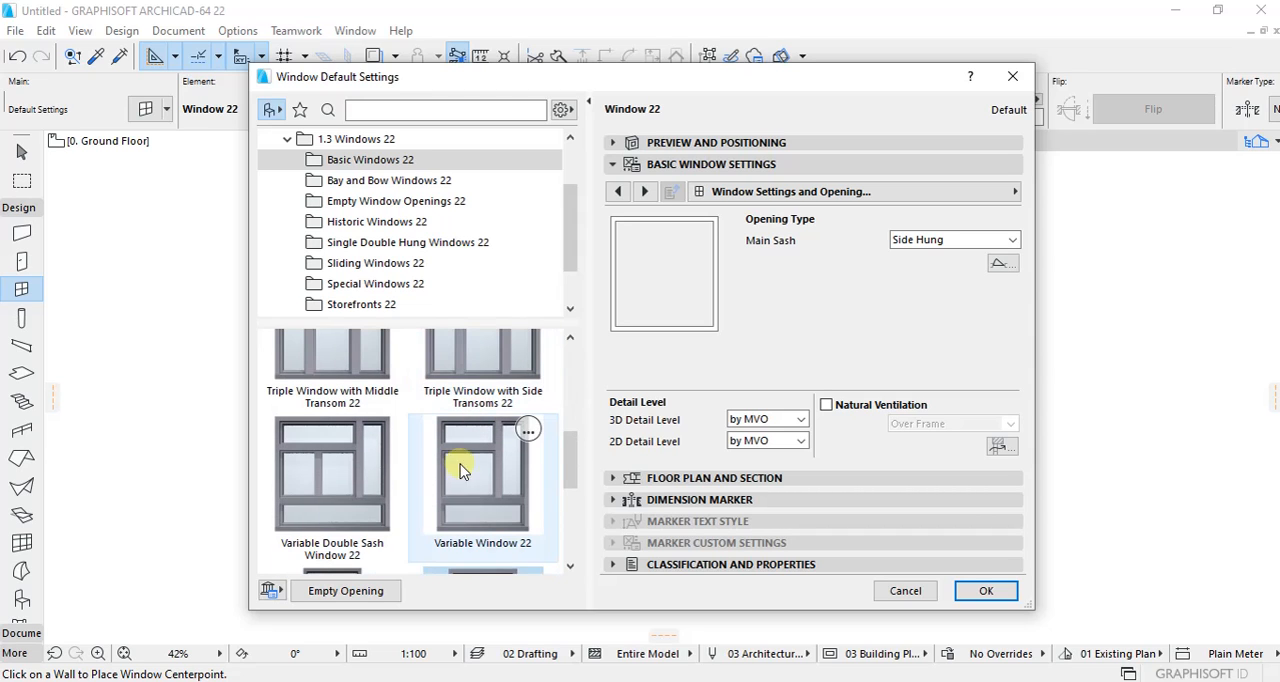
scroll(462, 470, up, 4)
scroll(470, 475, down, 3)
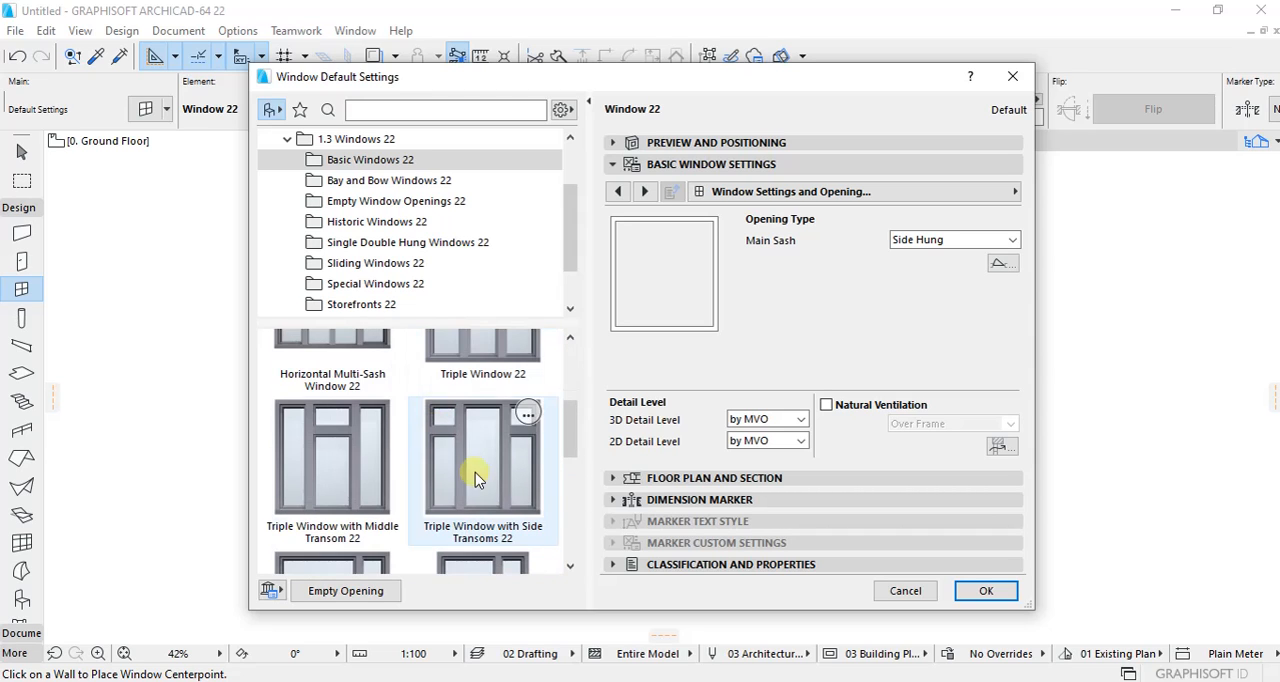
click(470, 468)
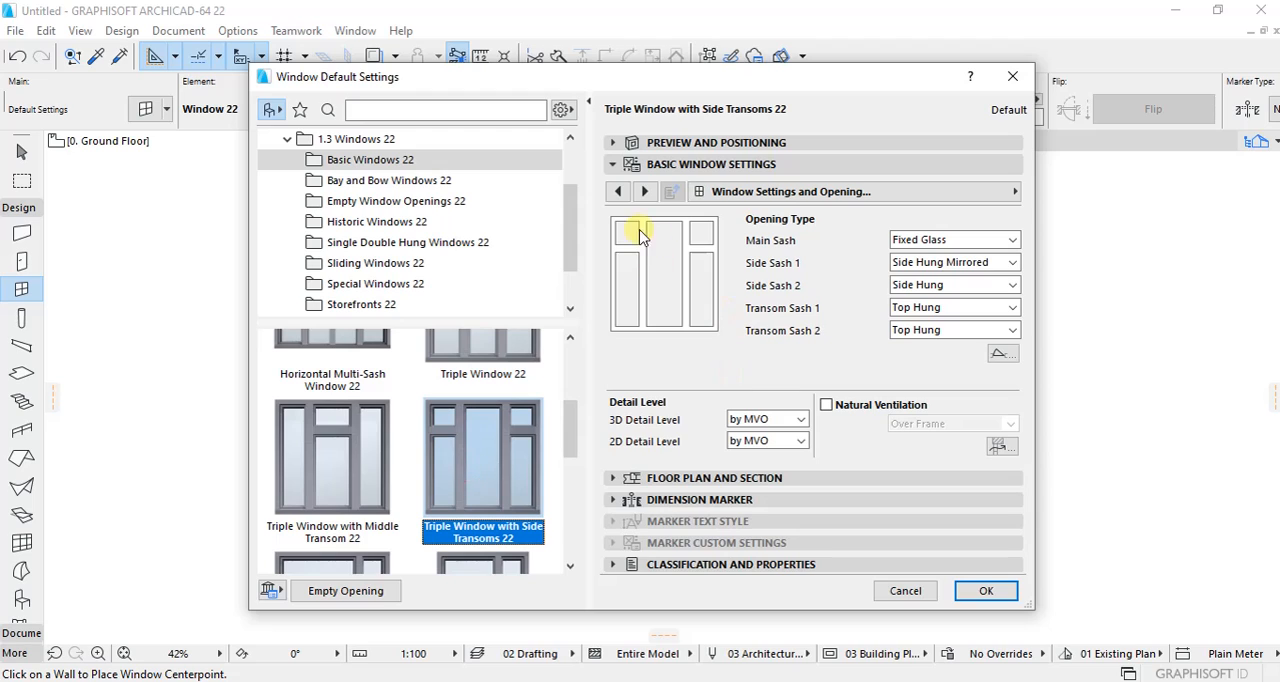
Step: Set the sash type of the triple window to H-V Grid in the sash options
click(643, 193)
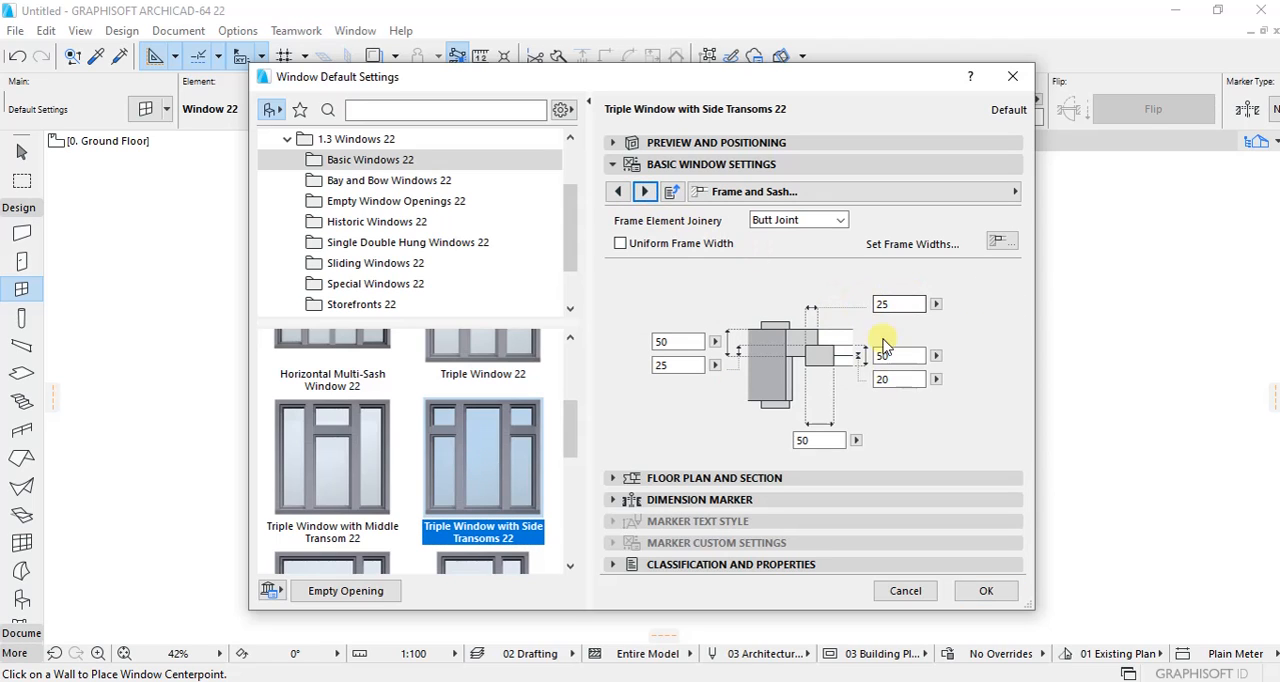
click(644, 192)
click(644, 192)
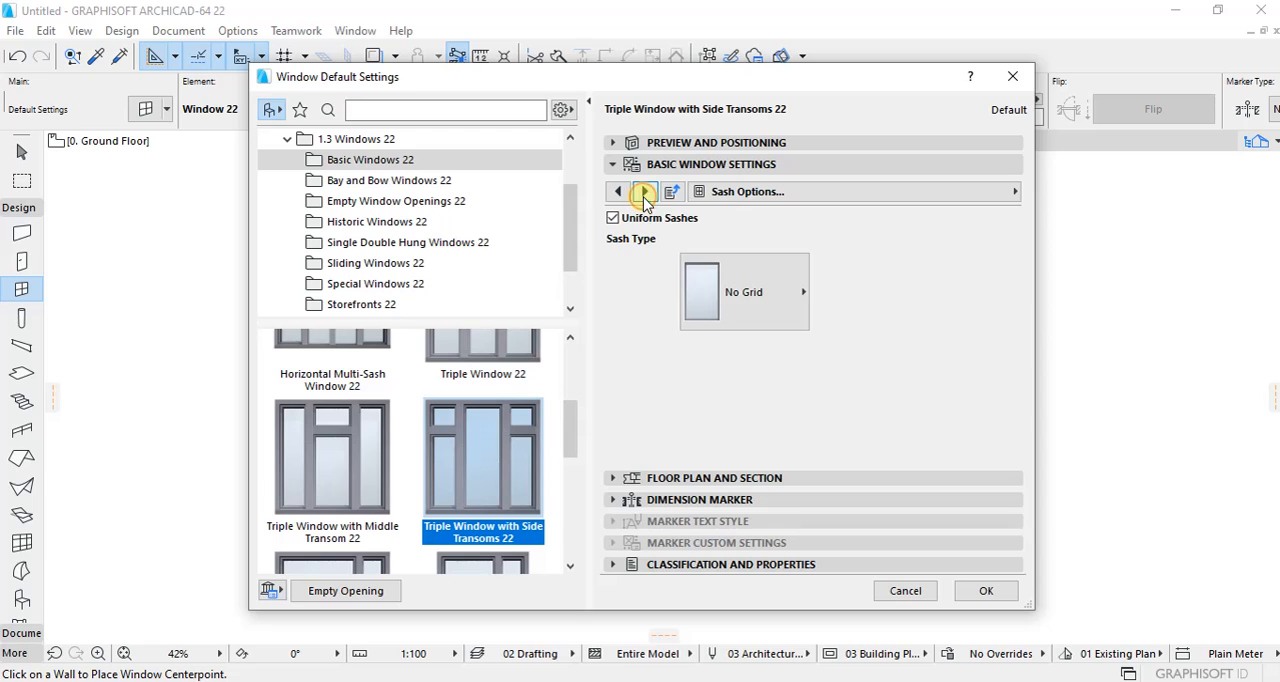
click(771, 300)
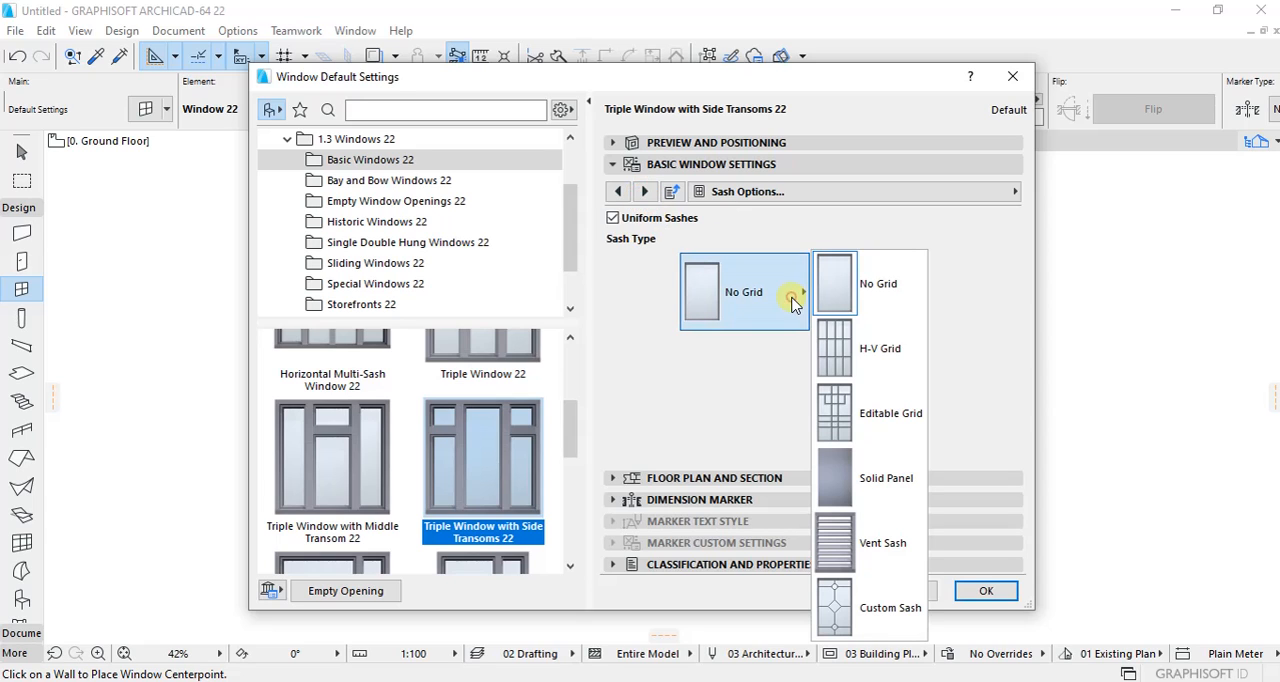
click(893, 355)
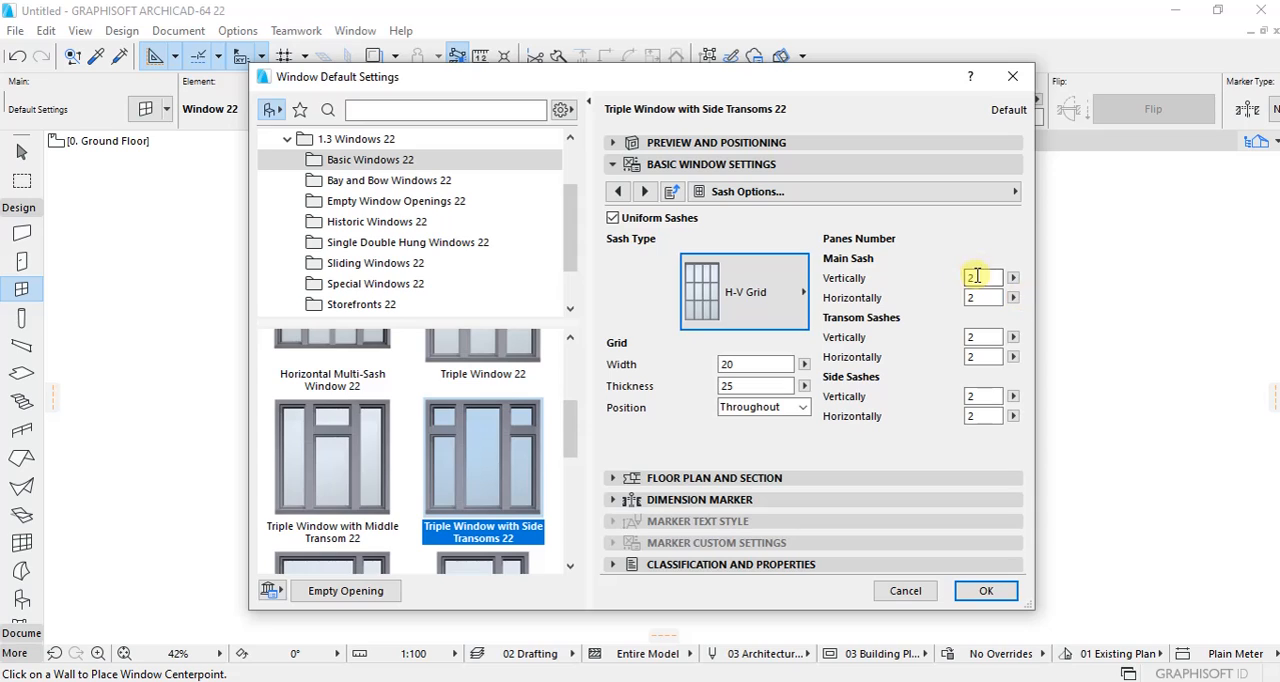
Step: Set the number of vertical panes to 4 for the triple window's main sash and side sashes
click(975, 277)
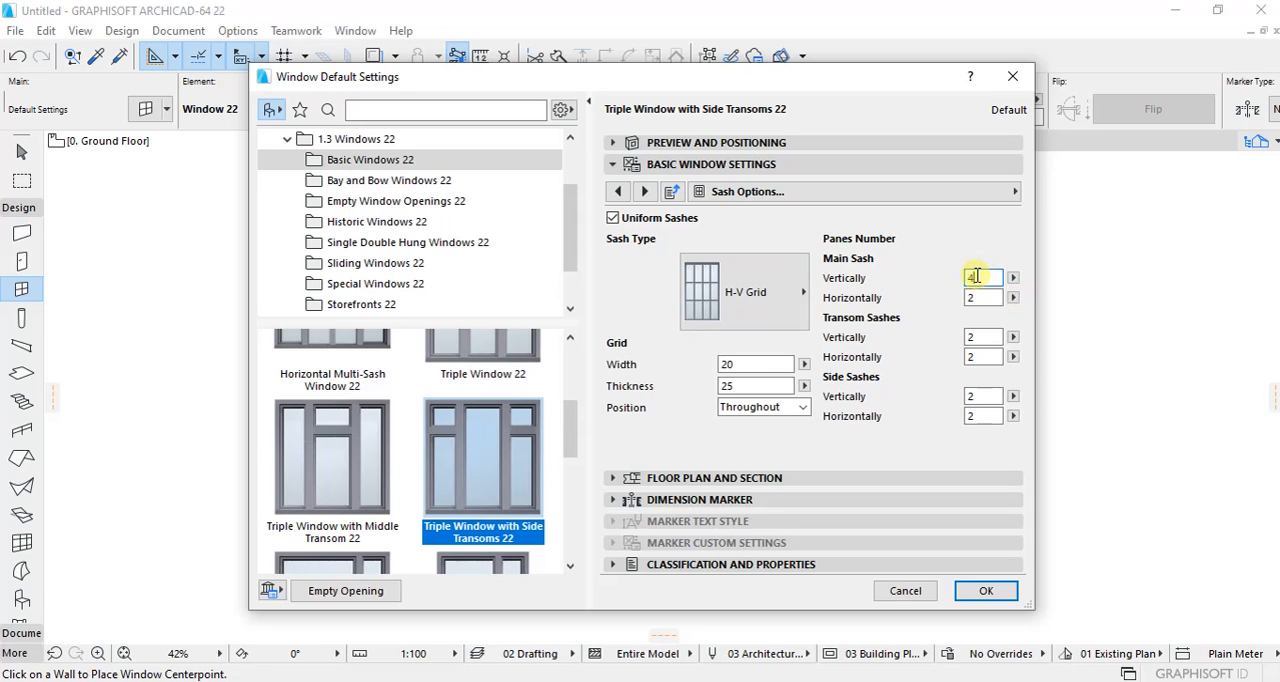
double_click(983, 277)
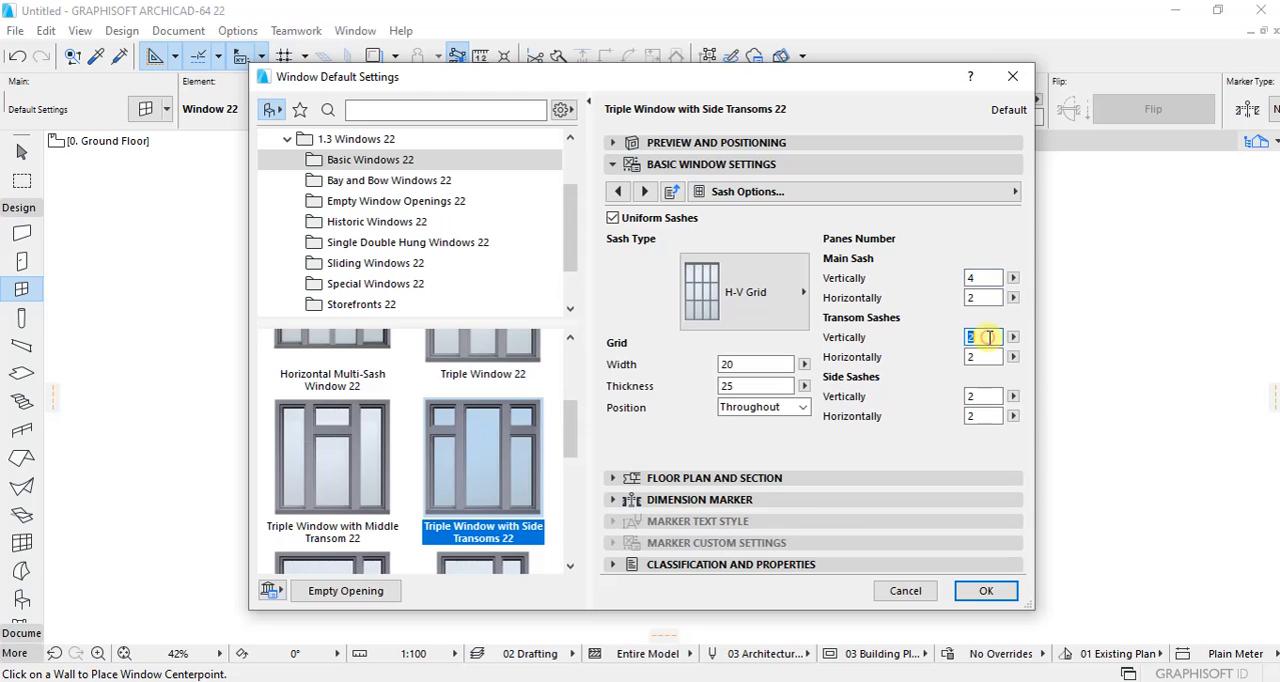
click(987, 337)
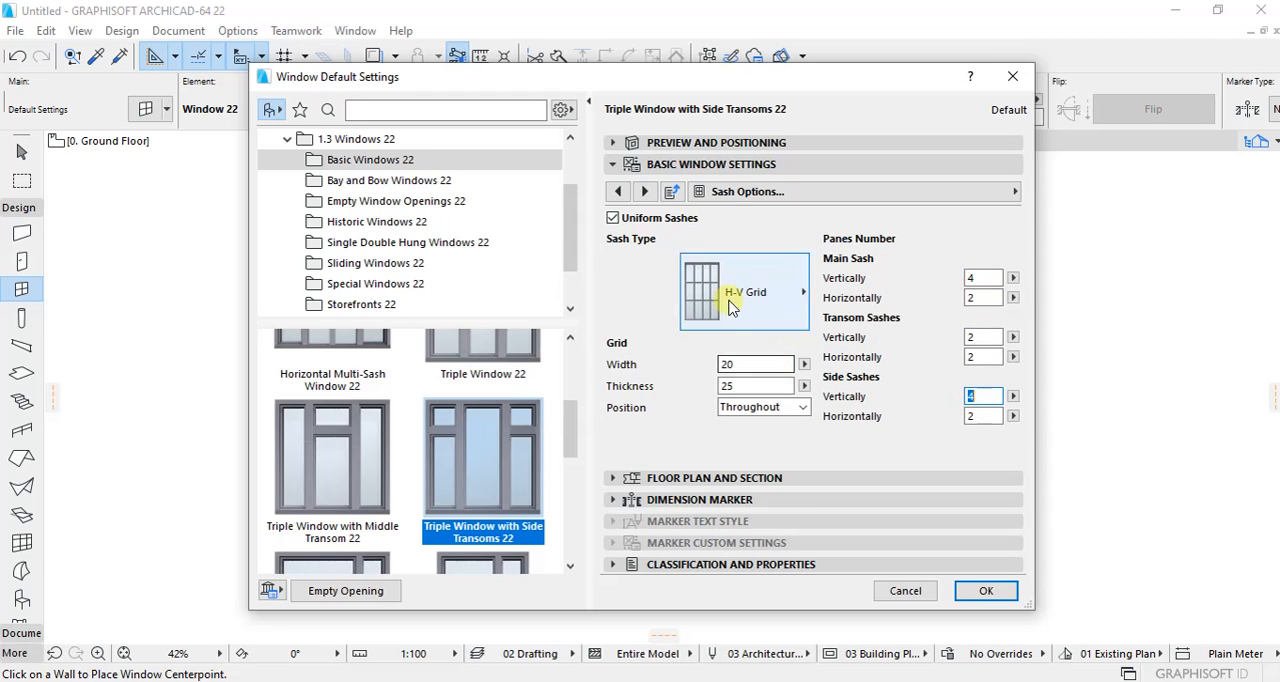
Step: Override the model view options for the triple window's 3D projections and turn off its 3D opening line
click(644, 192)
click(644, 192)
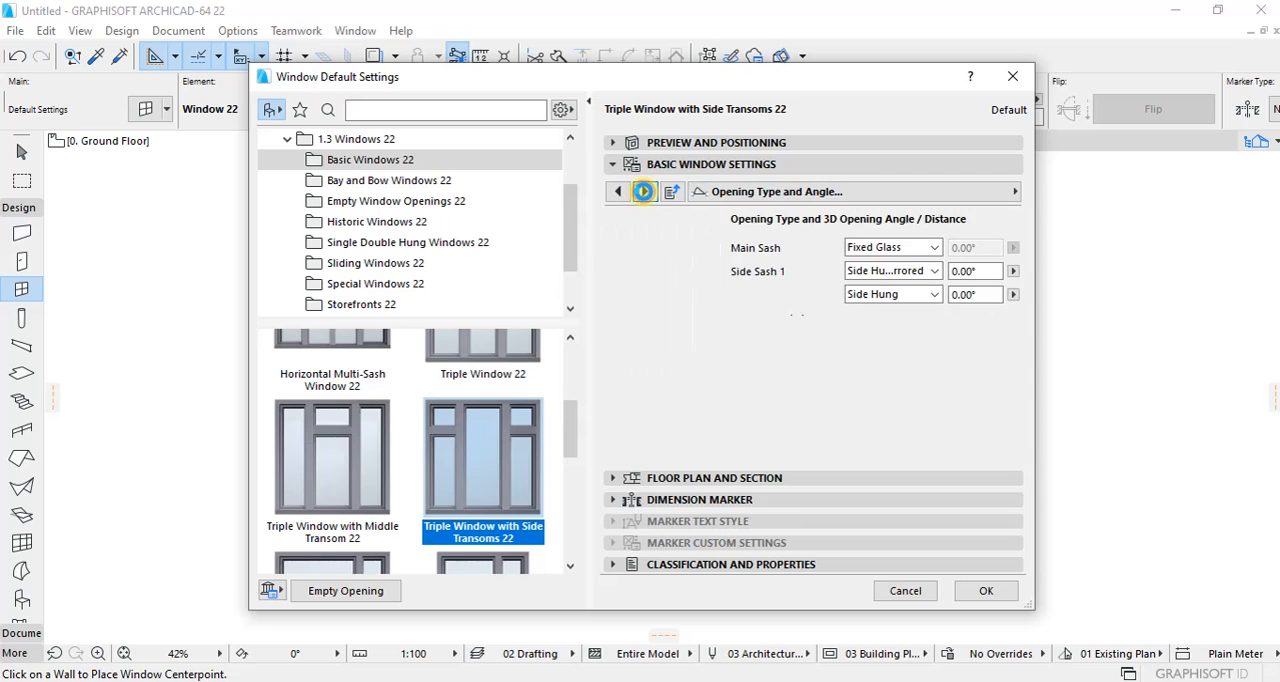
click(644, 192)
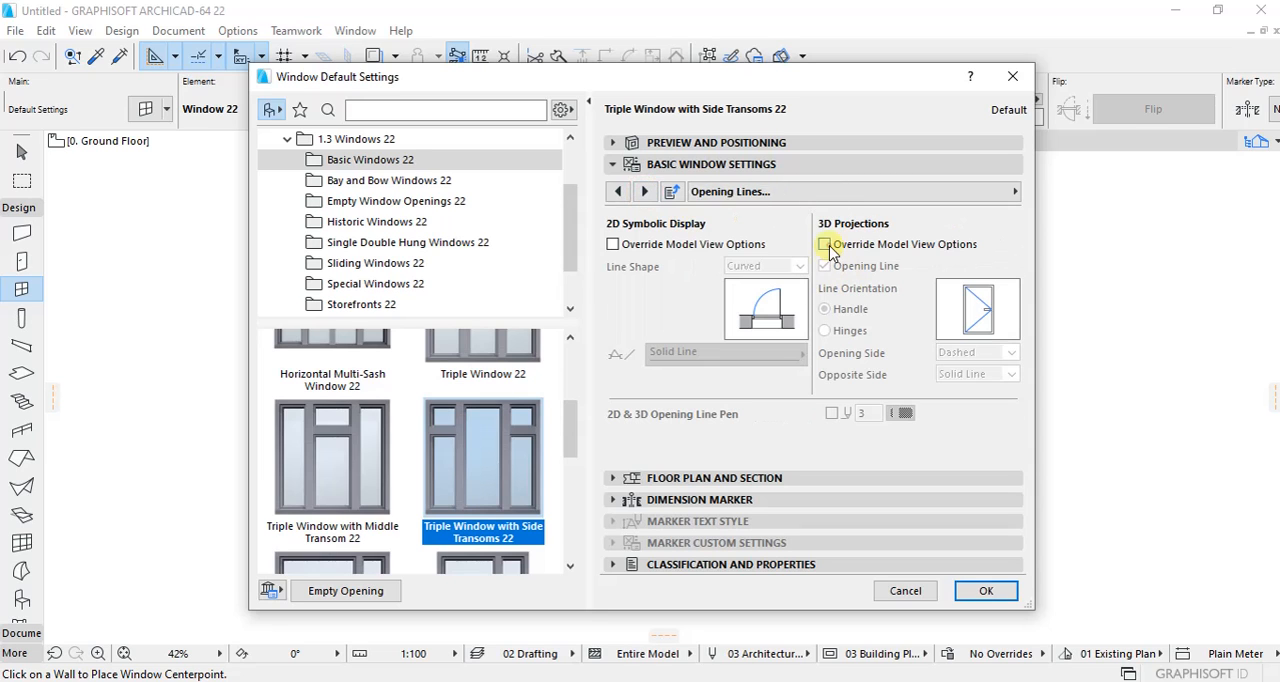
click(825, 245)
click(824, 266)
Step: Make the window surfaces uniform and set the frame, sash and grid surfaces to Paint - Ivory Black
click(644, 192)
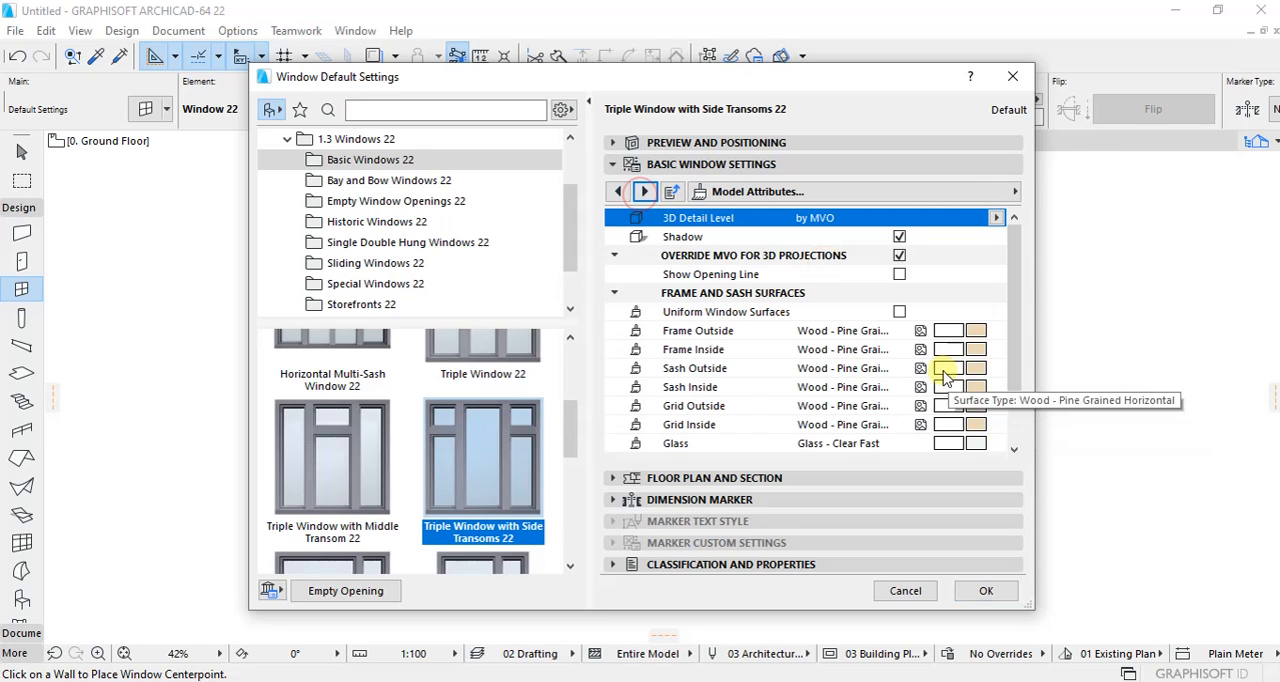
click(899, 311)
click(975, 336)
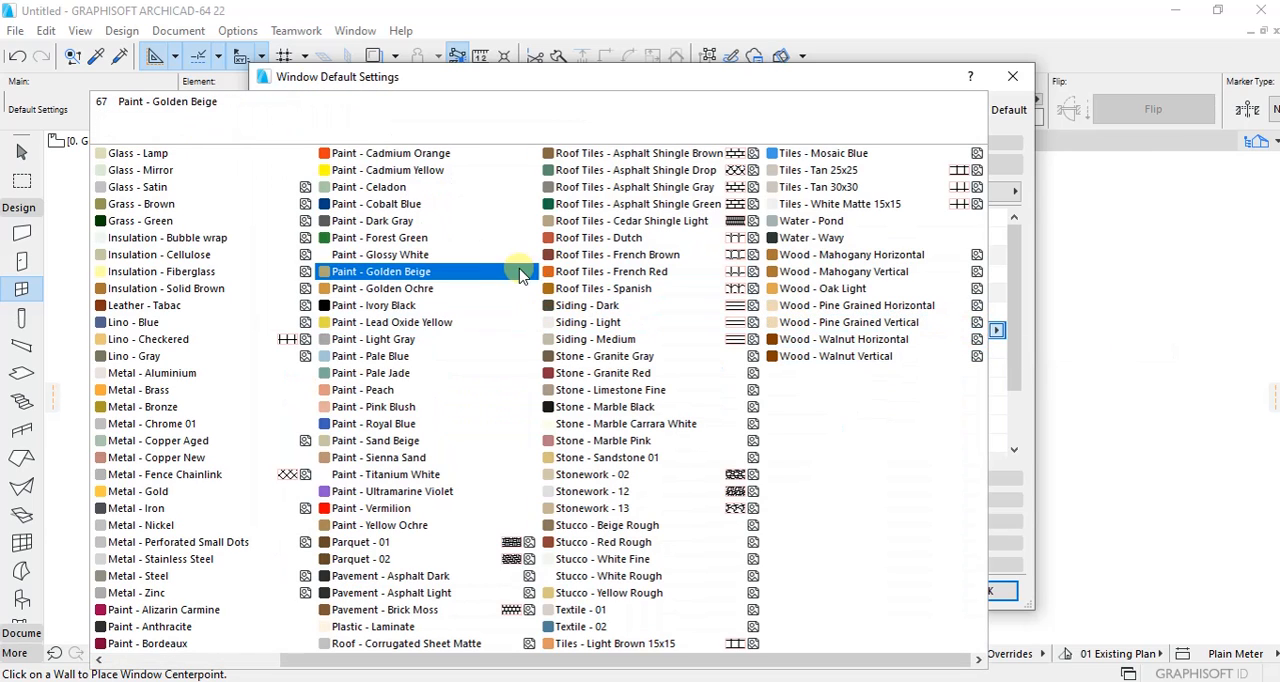
click(372, 305)
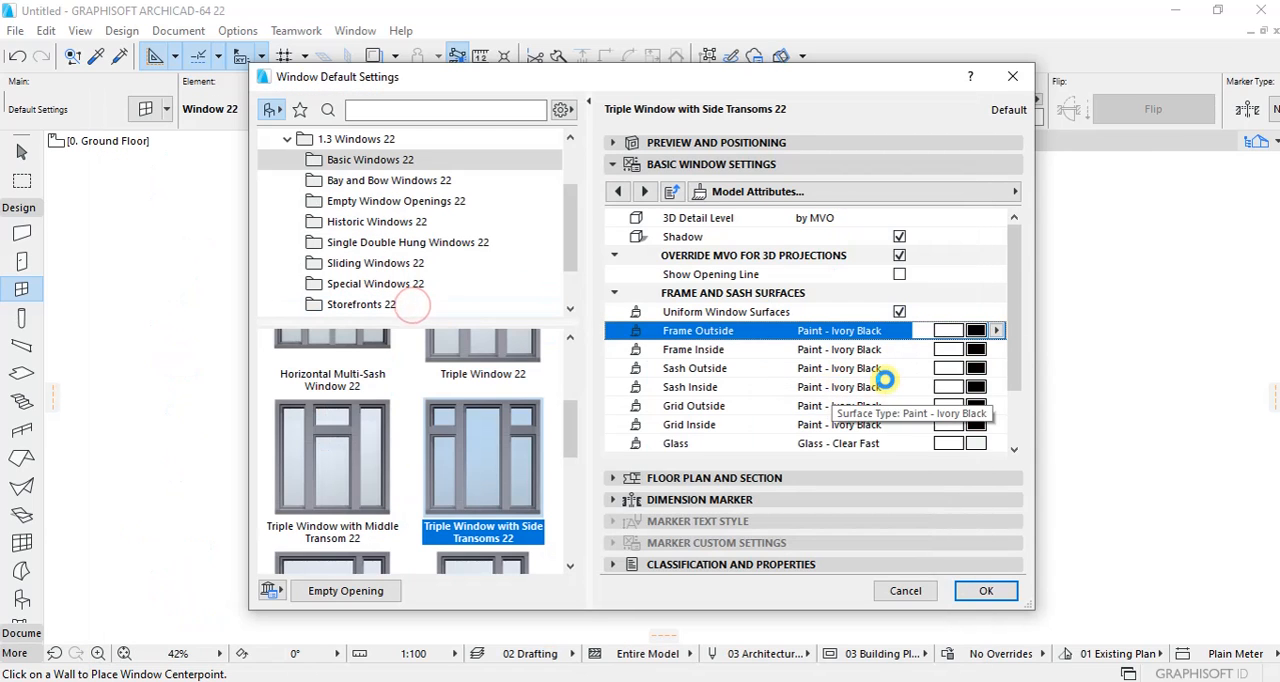
scroll(885, 375, down, 4)
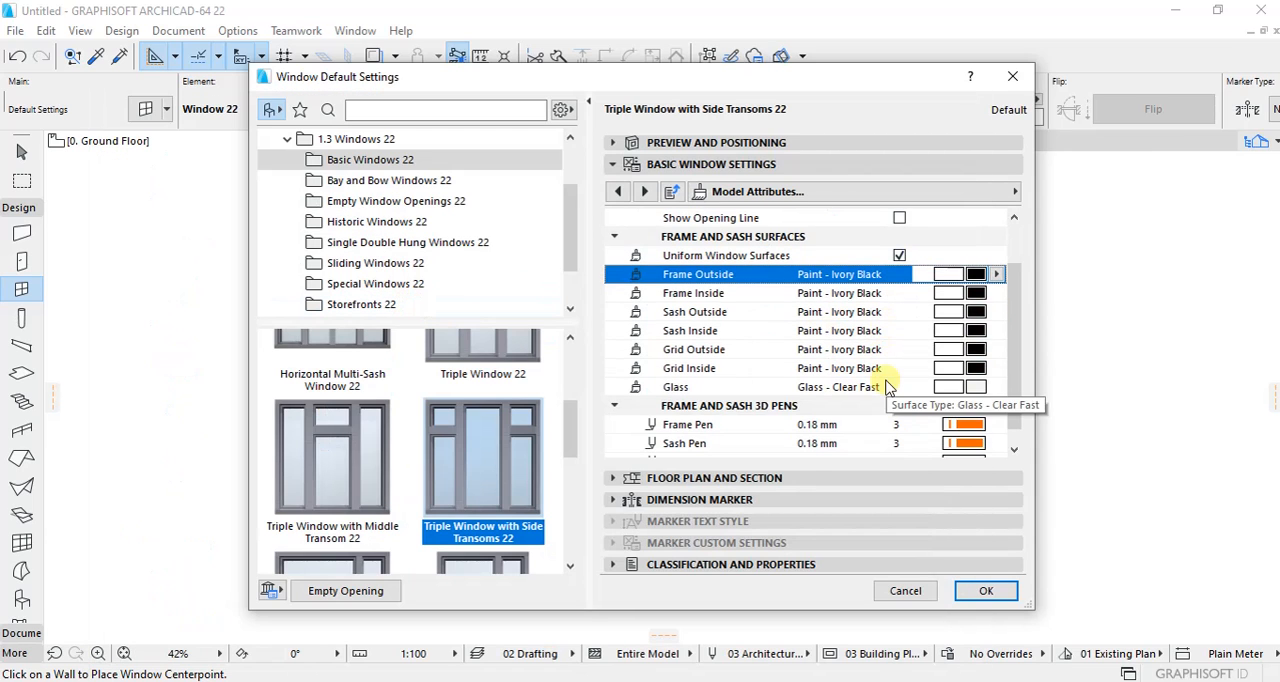
Step: Set the triple window's reveal depth in the wall opening to 50 and accept the default window settings
click(645, 192)
click(645, 192)
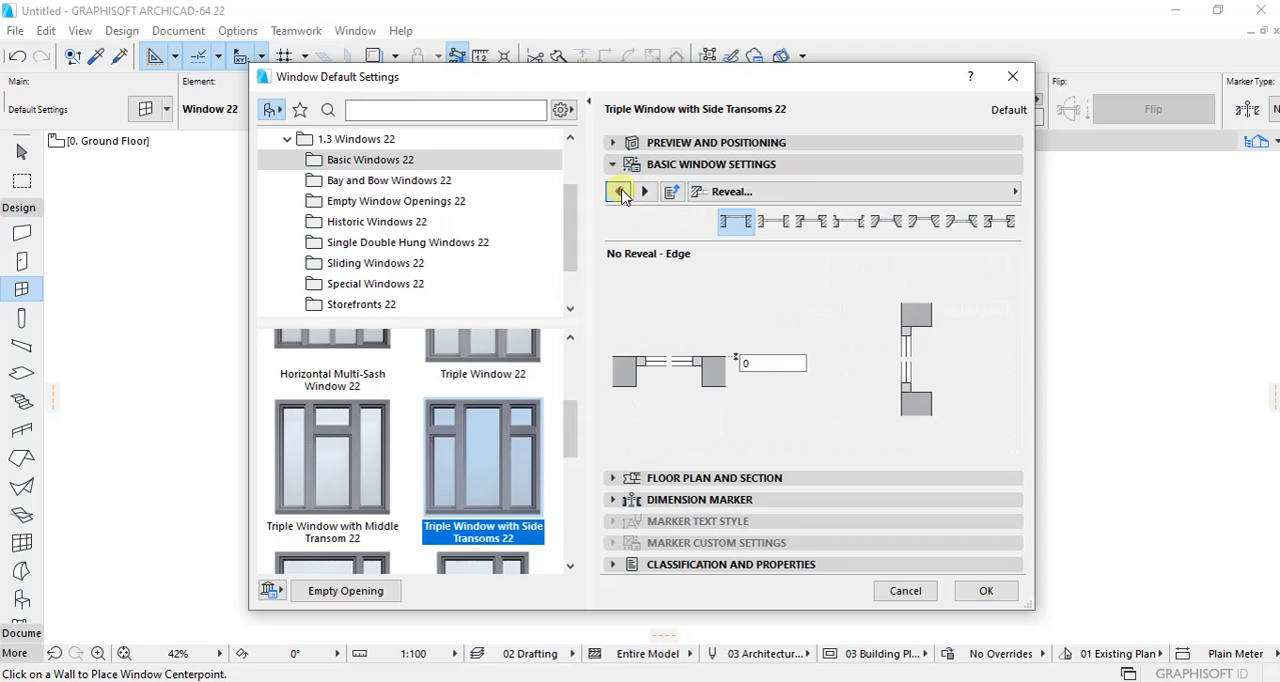
click(619, 192)
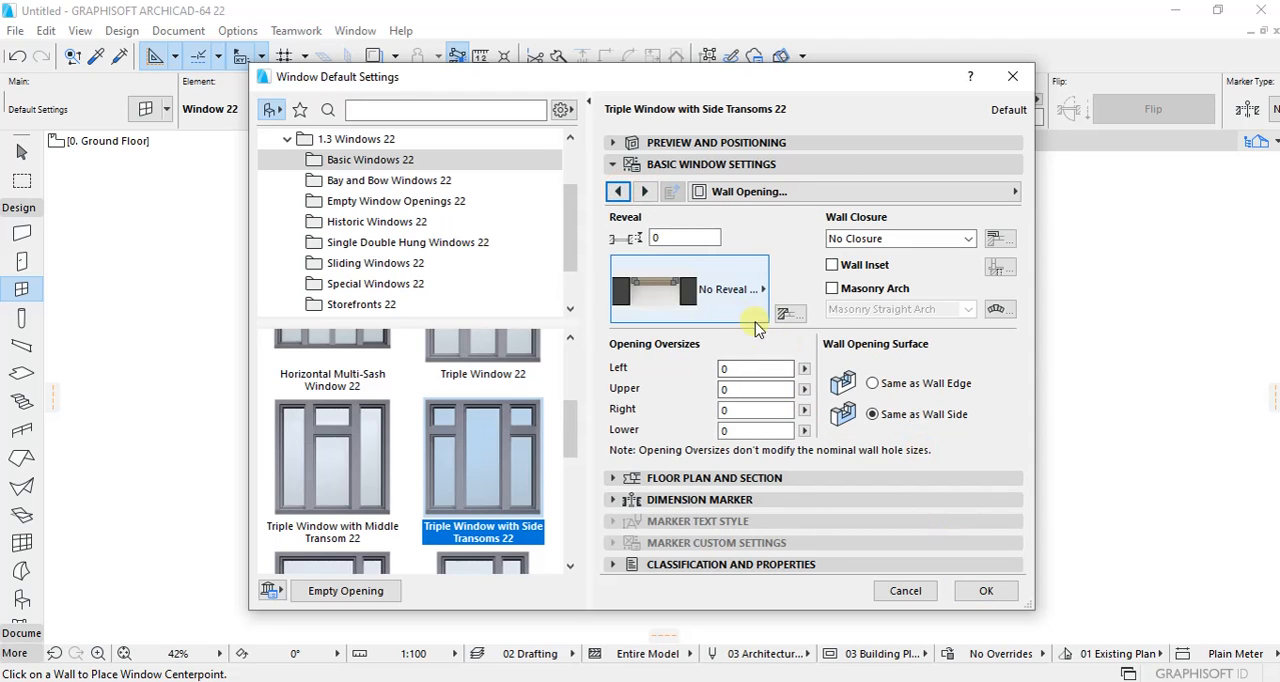
click(670, 237)
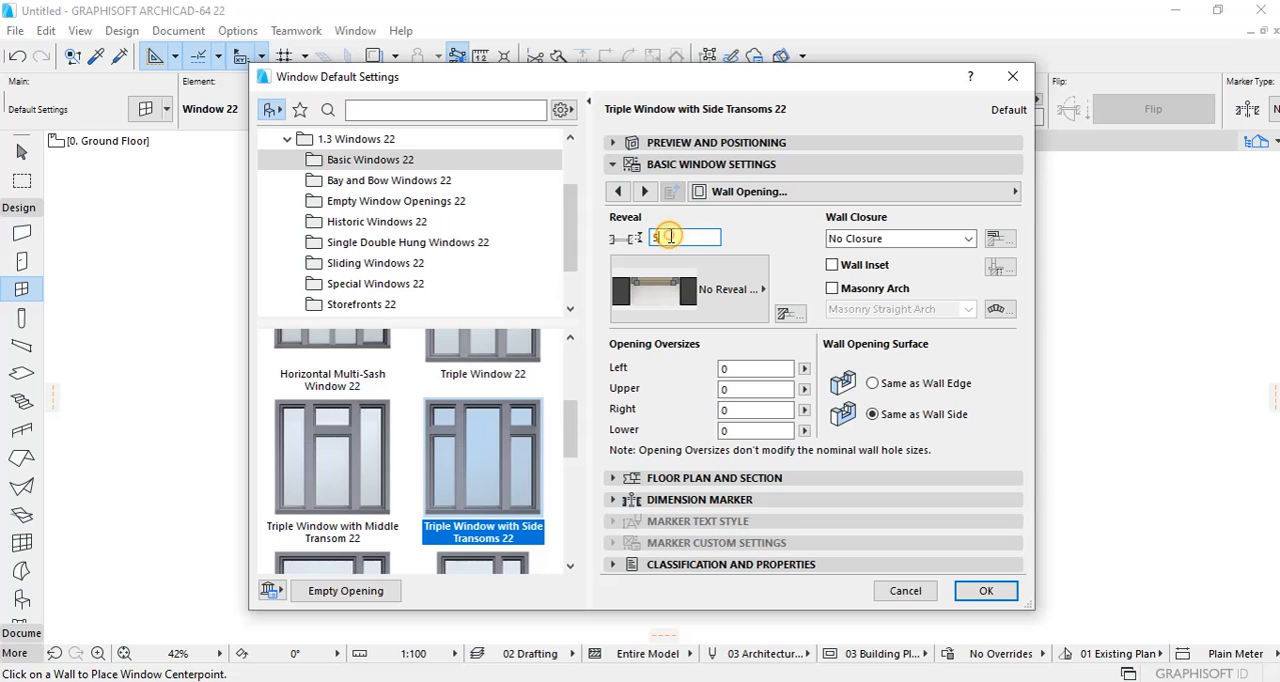
click(645, 191)
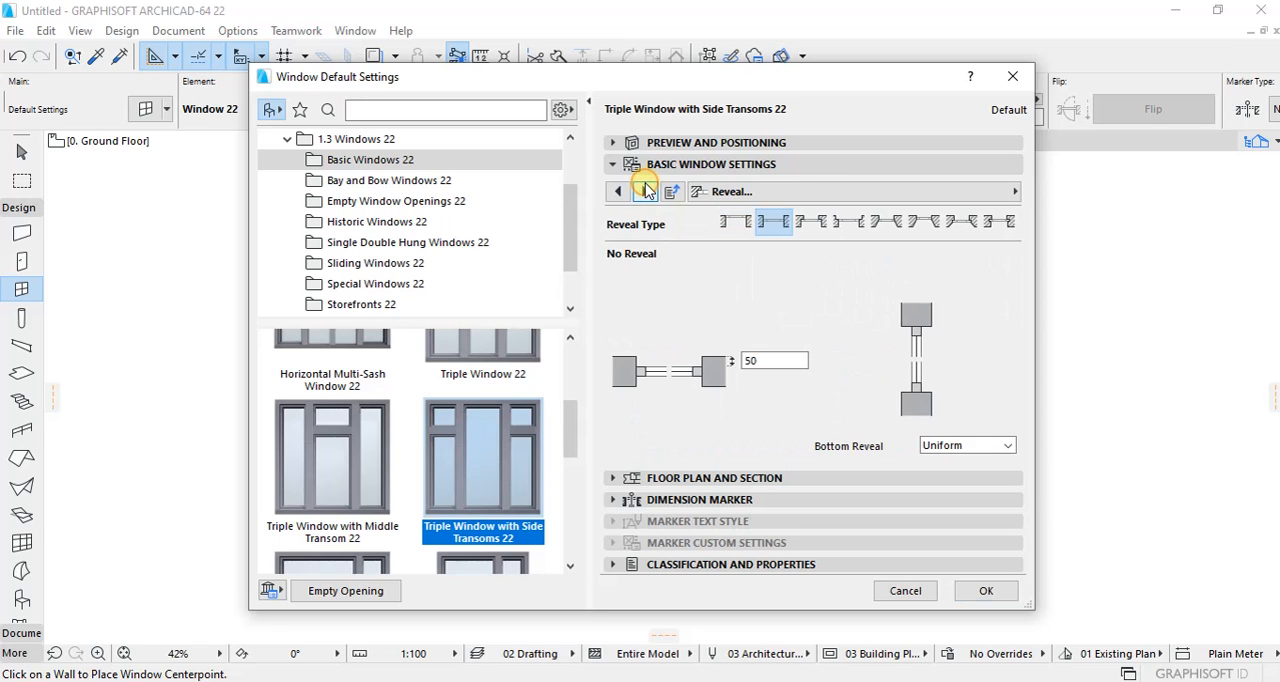
click(645, 191)
click(986, 590)
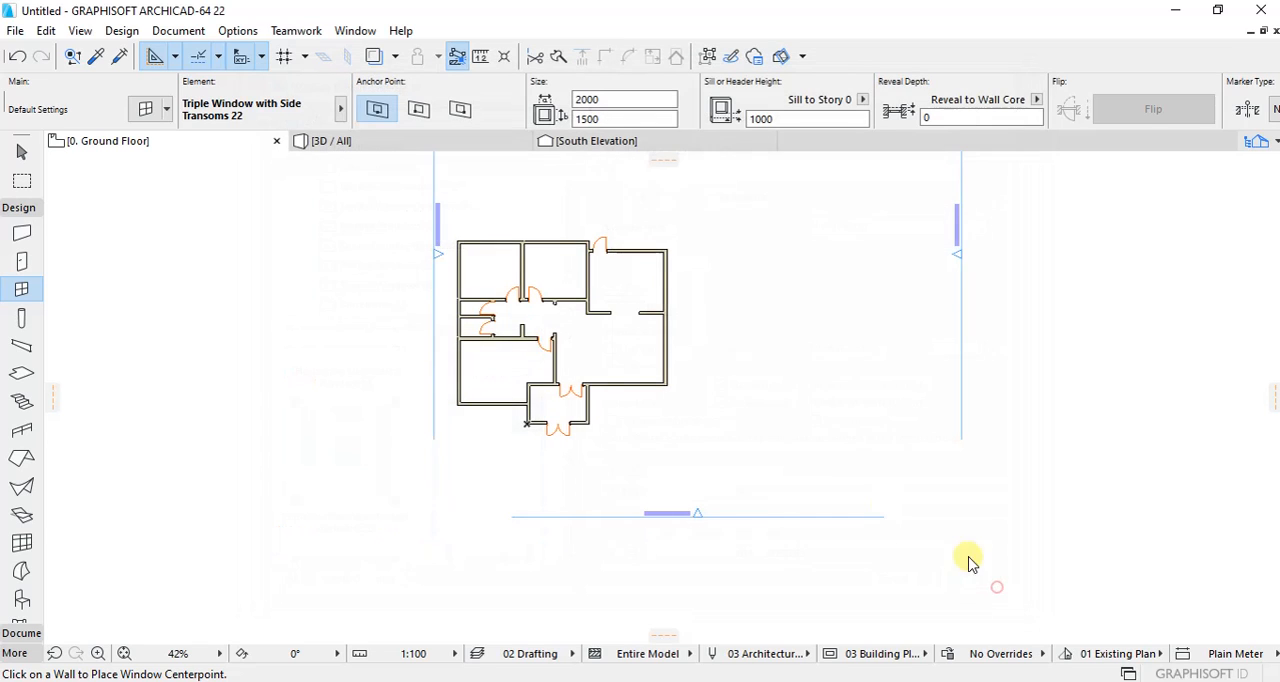
Step: Set the default triple window's size to 1800 wide and 1100 high
scroll(640, 367, up, 5)
scroll(640, 367, up, 1)
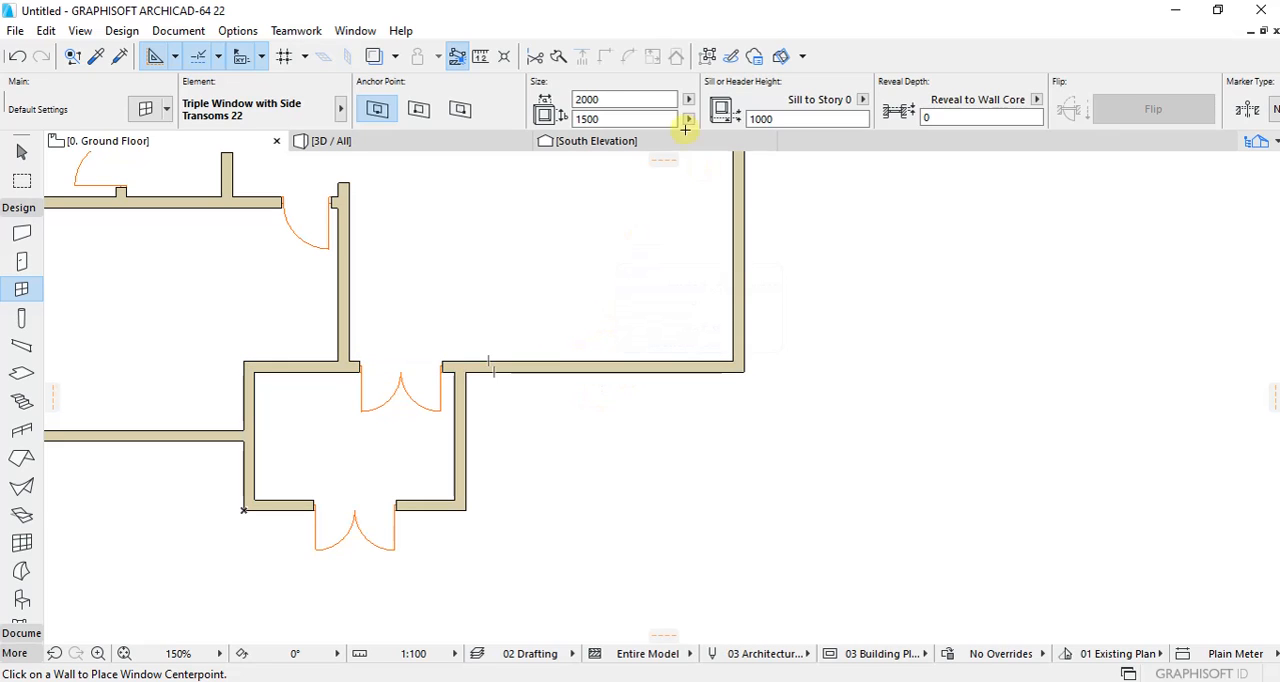
click(637, 100)
text(18)
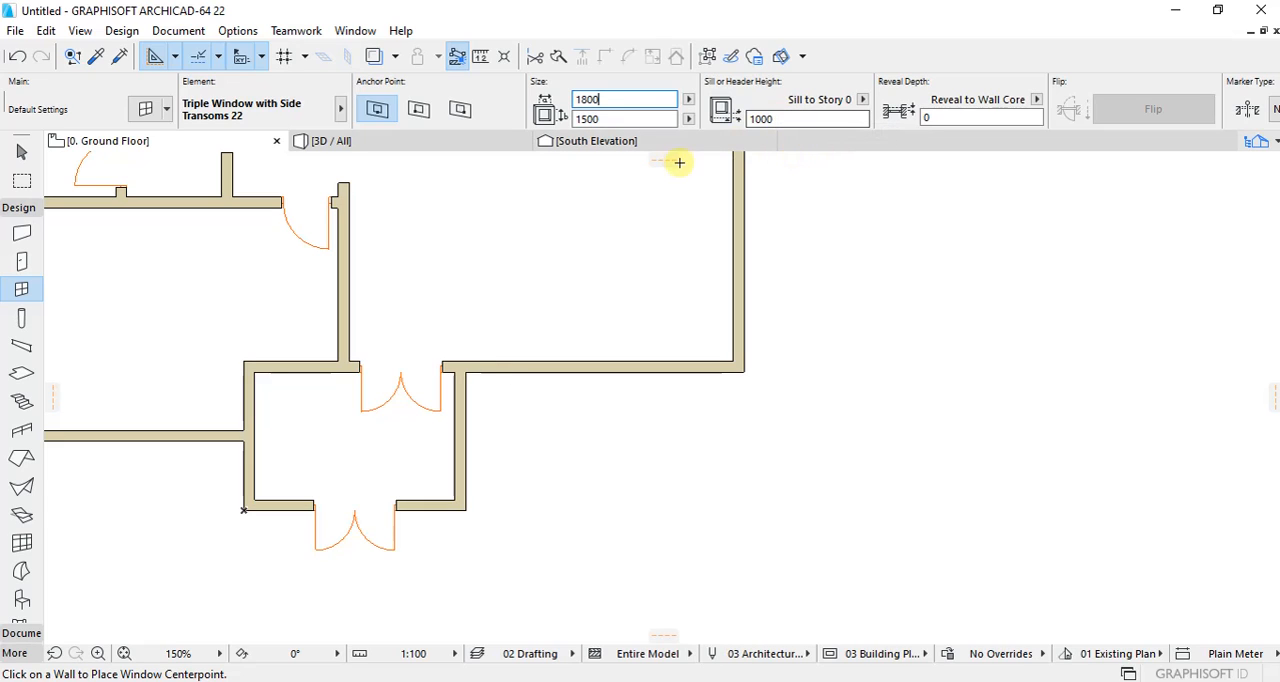
click(619, 120)
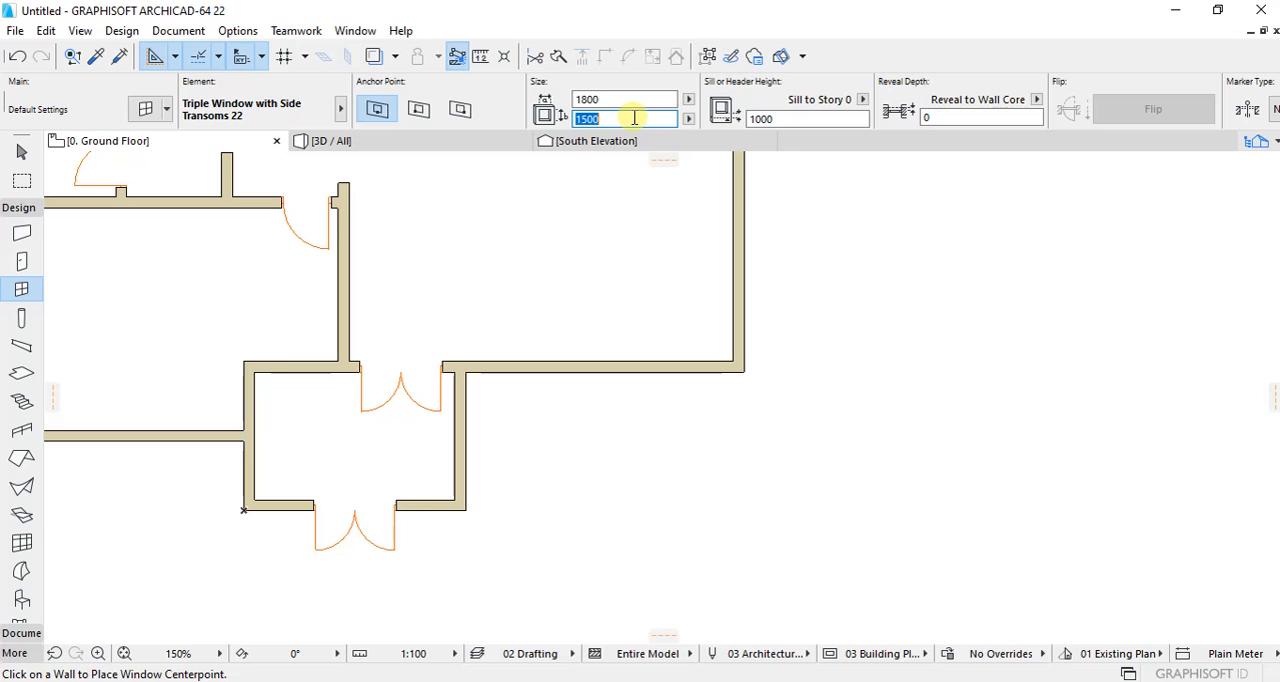
text(1100)
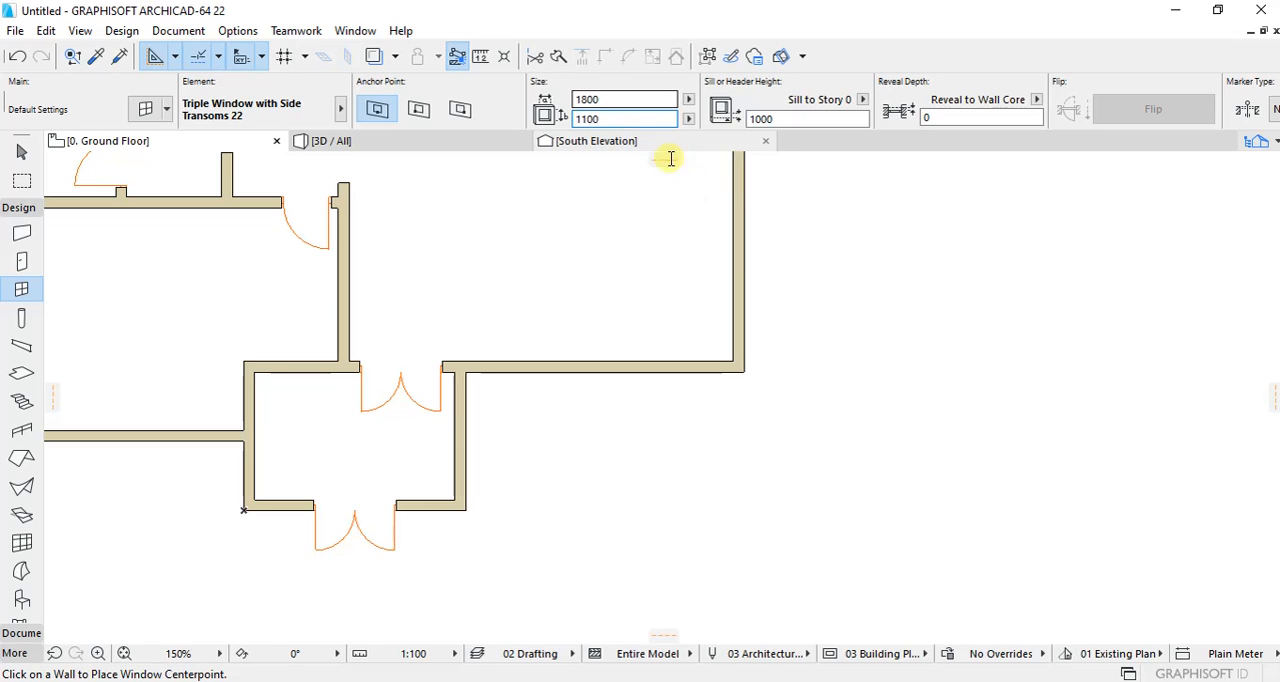
Step: Place 1800 x 1100 triple windows in the large south-eastern room's south wall and the north-eastern room's north wall
click(598, 372)
scroll(605, 435, down, 4)
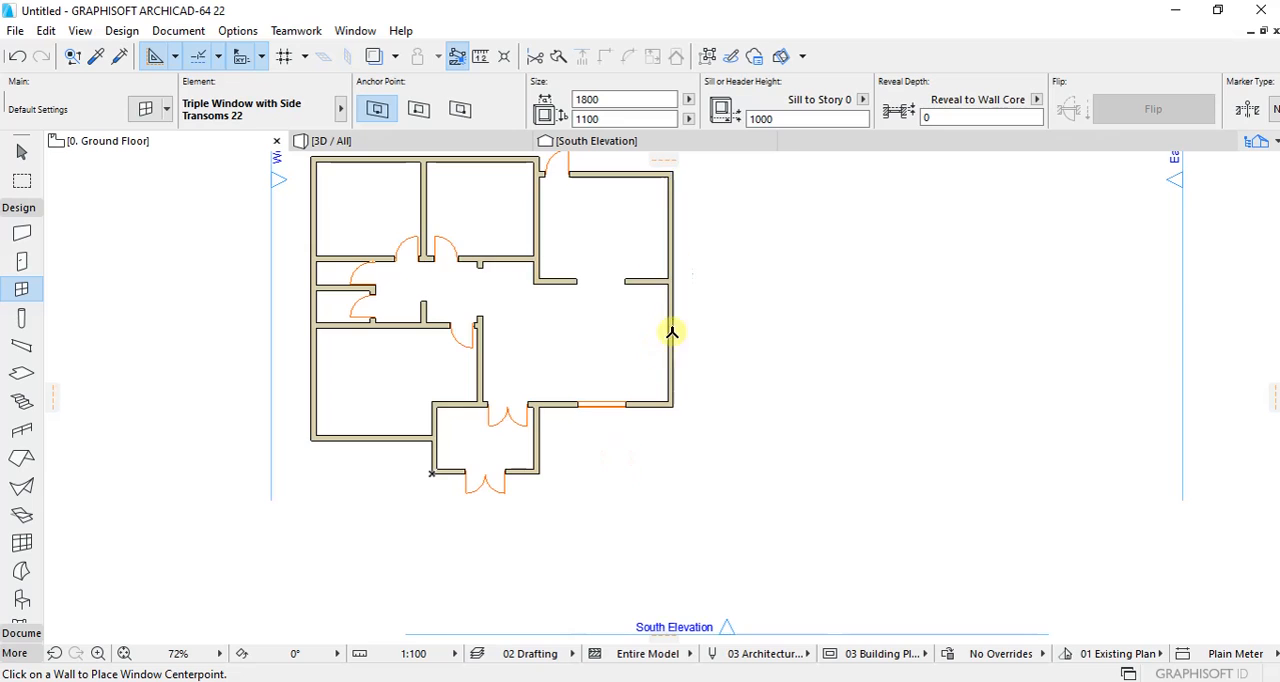
scroll(671, 220, up, 3)
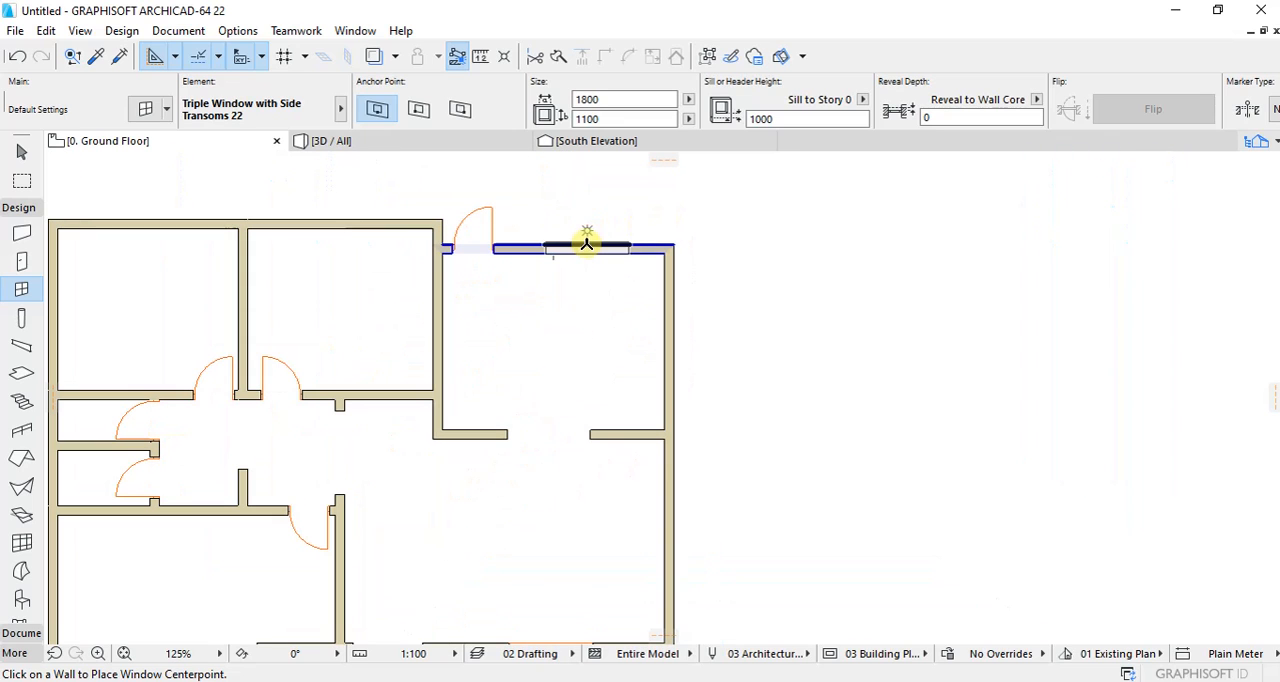
click(587, 244)
Step: Place an 1800 x 1100 triple window centred in the north wall of each of the two north-western rooms, facing outward
scroll(560, 235, down, 3)
scroll(583, 283, up, 3)
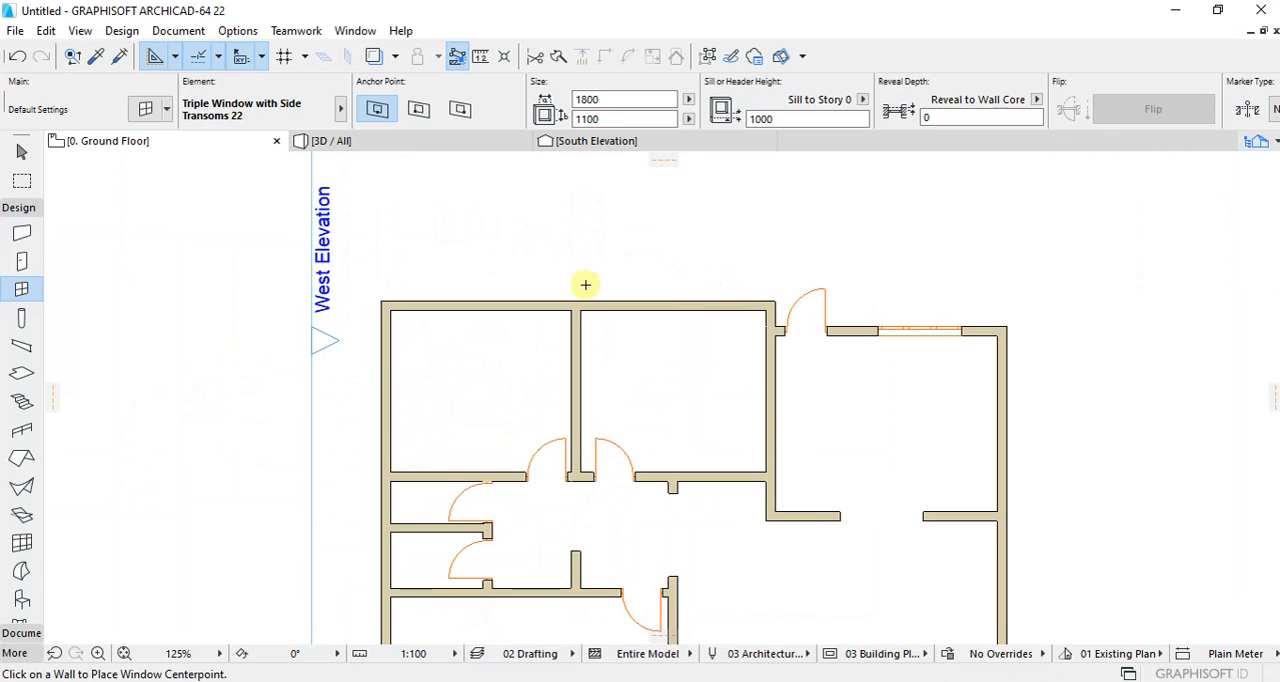
click(668, 300)
click(666, 274)
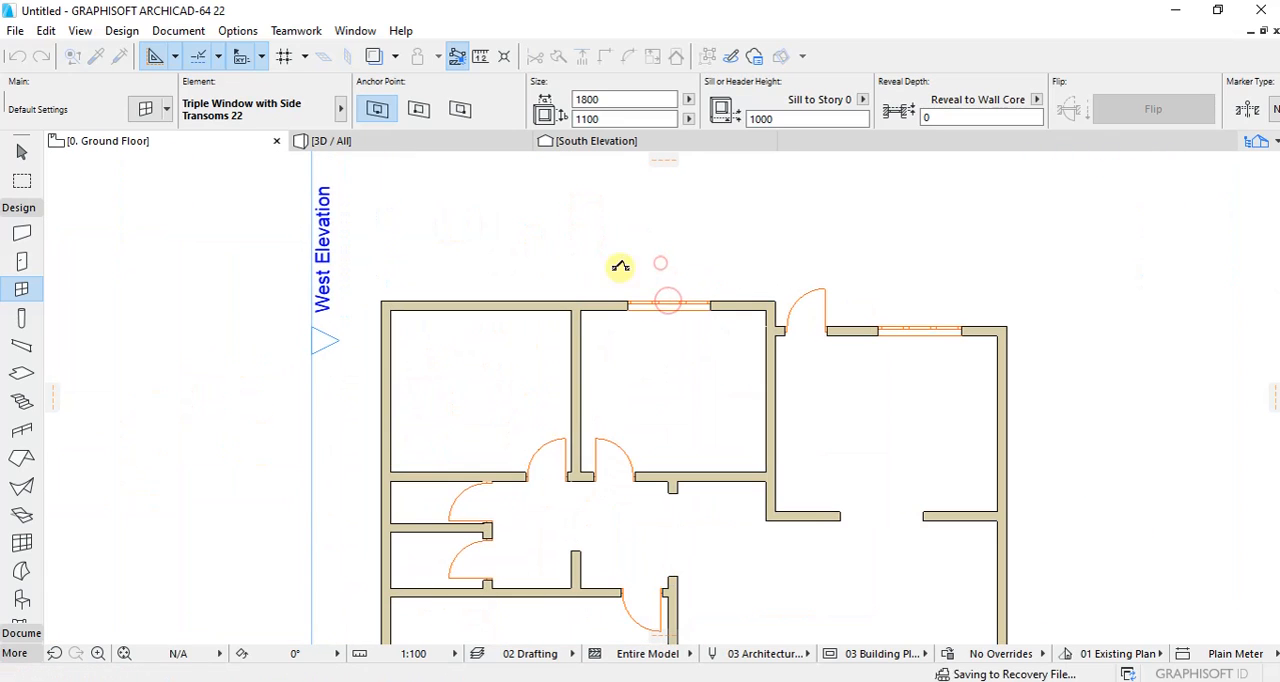
click(475, 296)
click(471, 246)
Step: Place 1800 x 1100 triple windows in the west and south walls of the south-western room, facing outward
scroll(471, 250, down, 3)
scroll(463, 332, up, 3)
scroll(445, 290, down, 5)
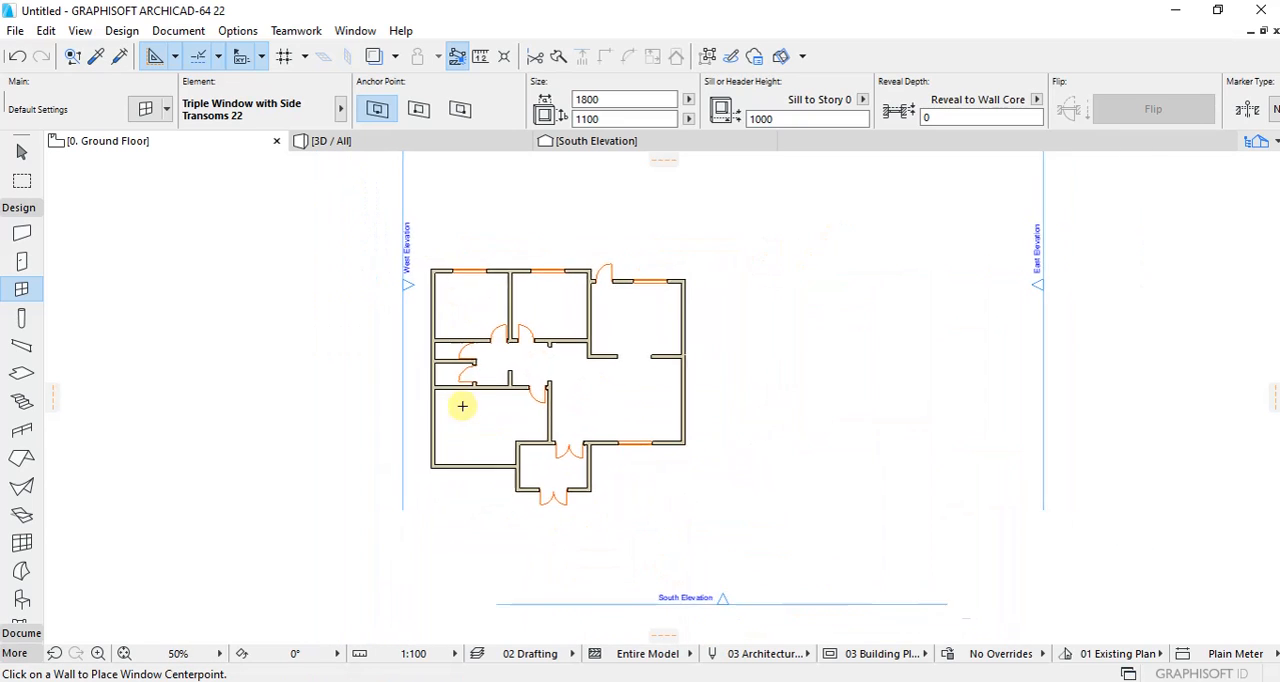
scroll(438, 455, up, 4)
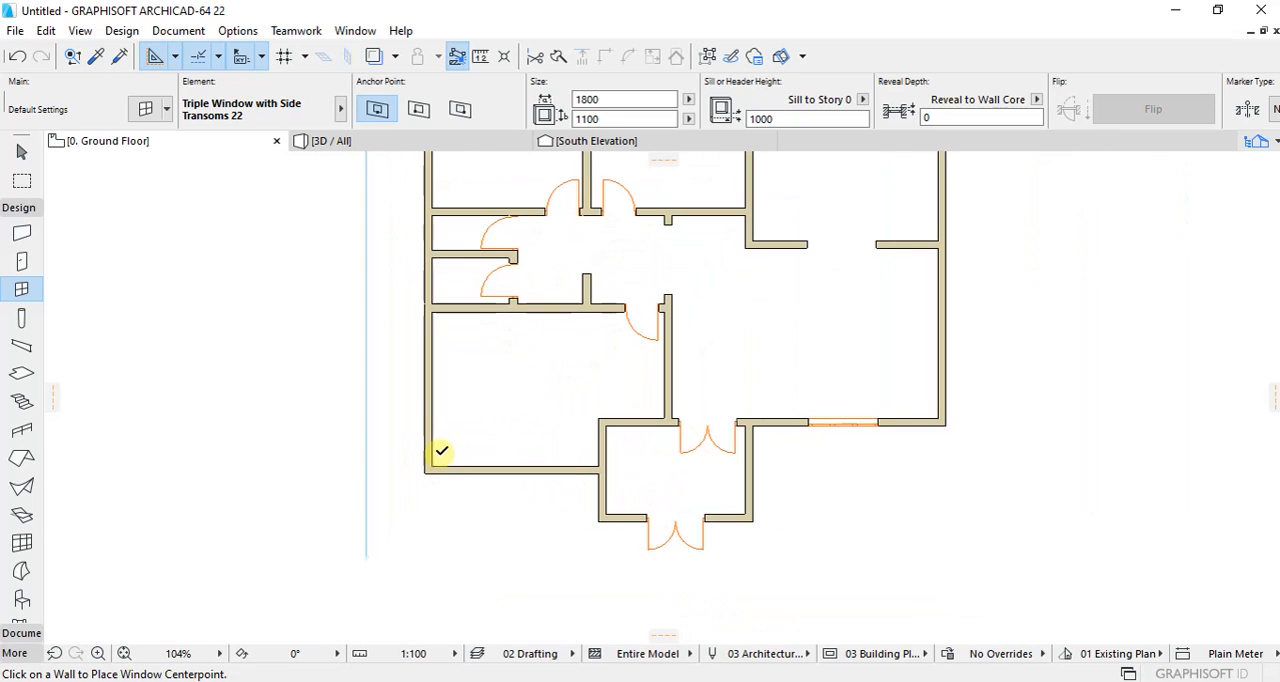
click(419, 396)
click(360, 397)
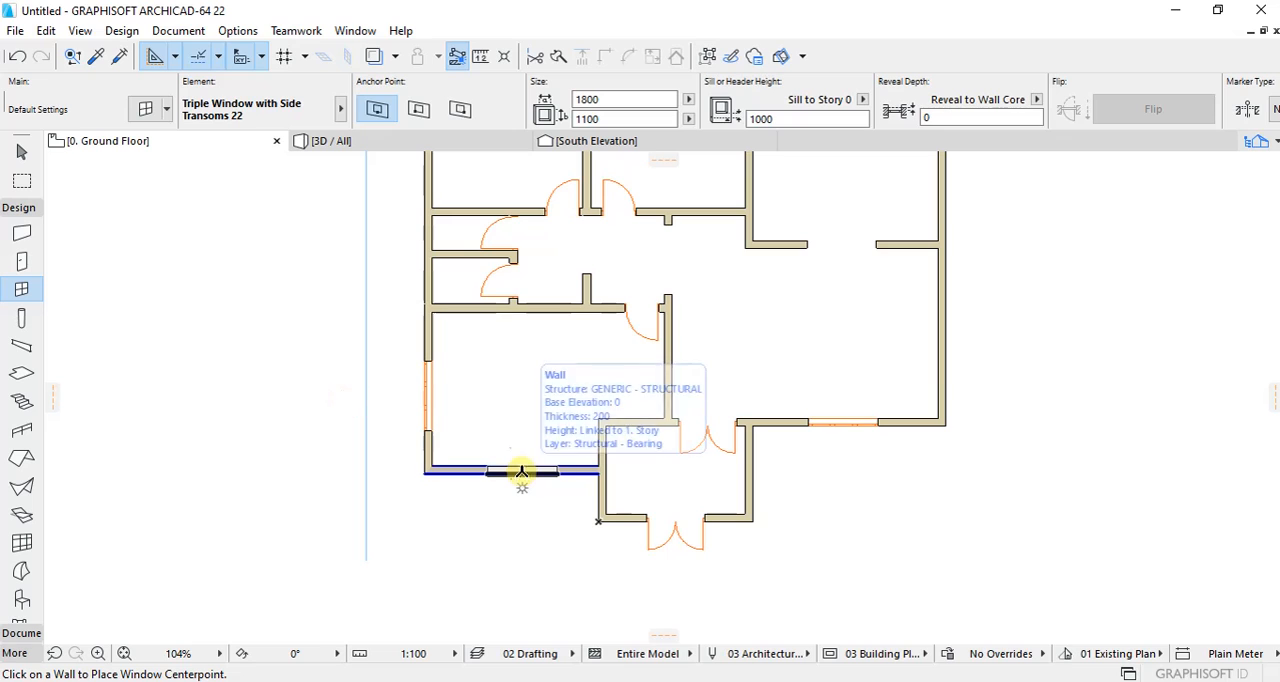
click(518, 480)
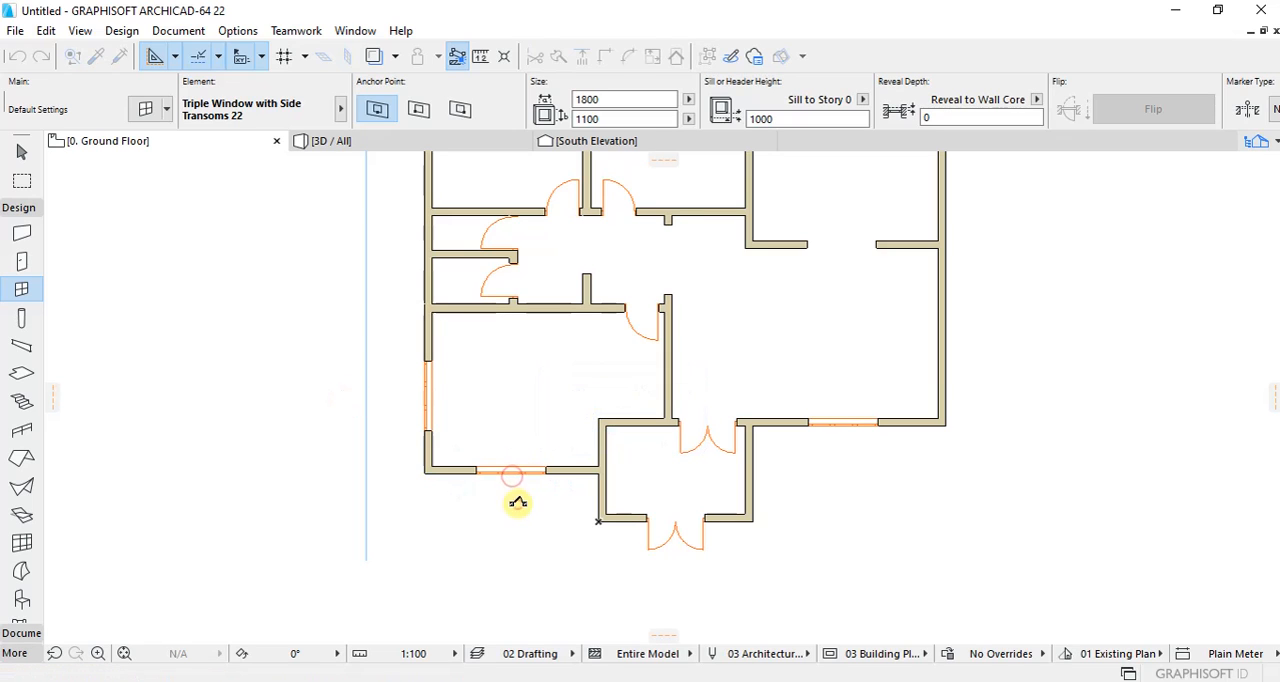
click(518, 500)
Step: Place an 1800 x 1100 triple window in the east wall of the southern entrance porch
scroll(518, 500, down, 3)
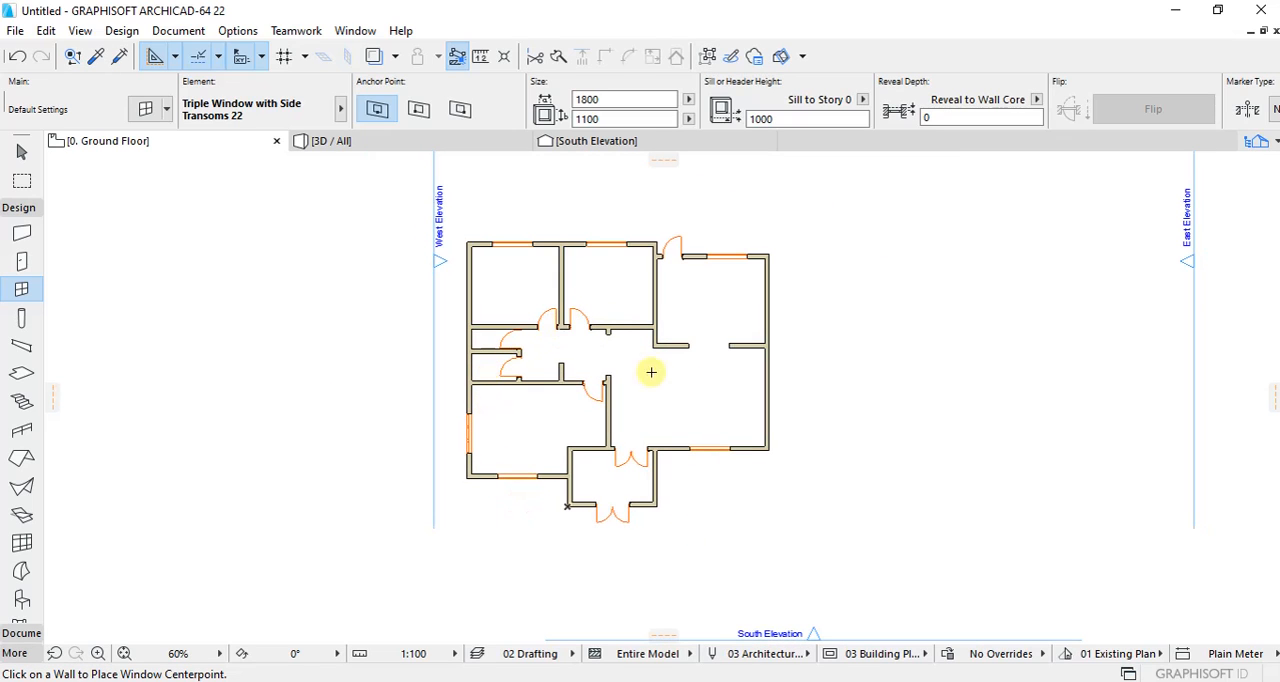
scroll(626, 437, up, 6)
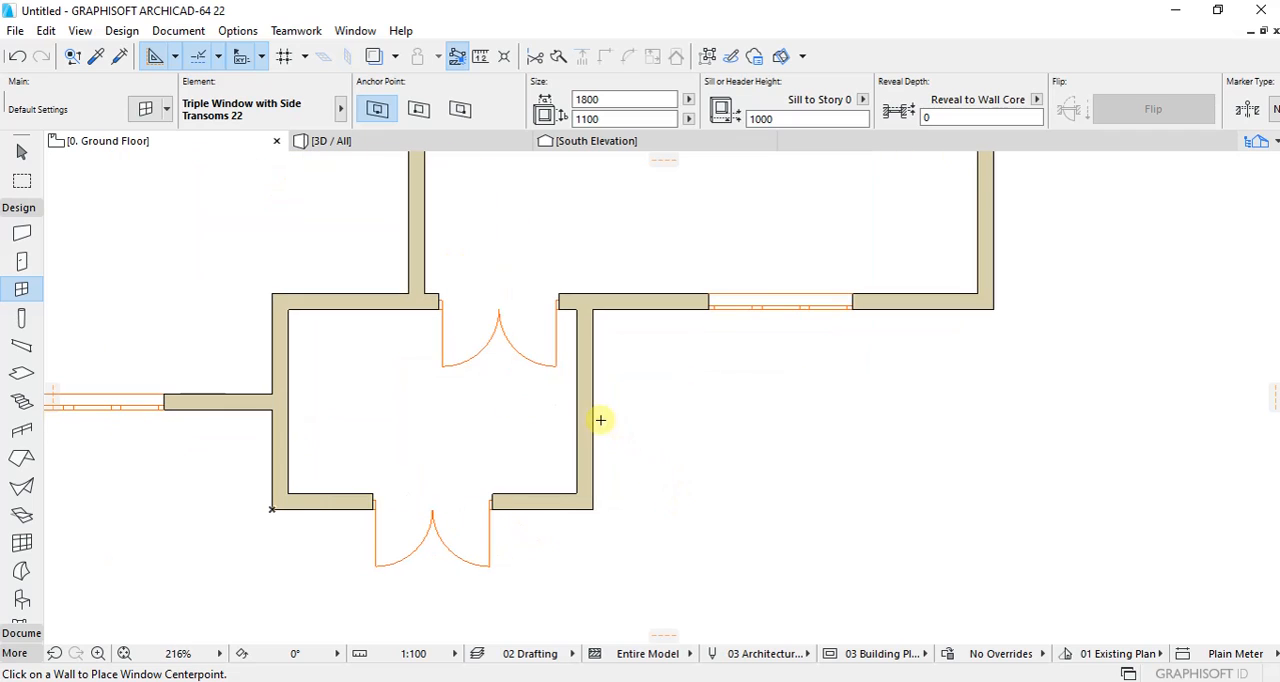
scroll(714, 443, down, 5)
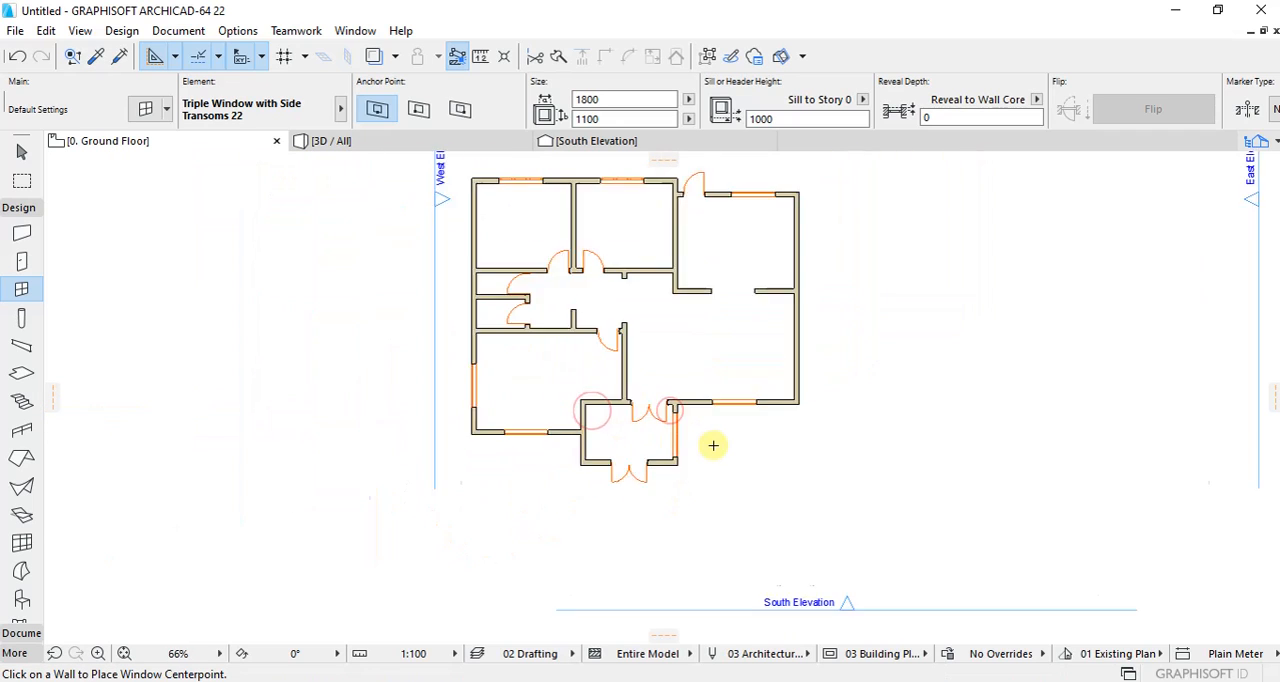
Step: Choose Window 22 from the Basic Windows 22 library as the default window and enable its lower transom
scroll(600, 300, up, 4)
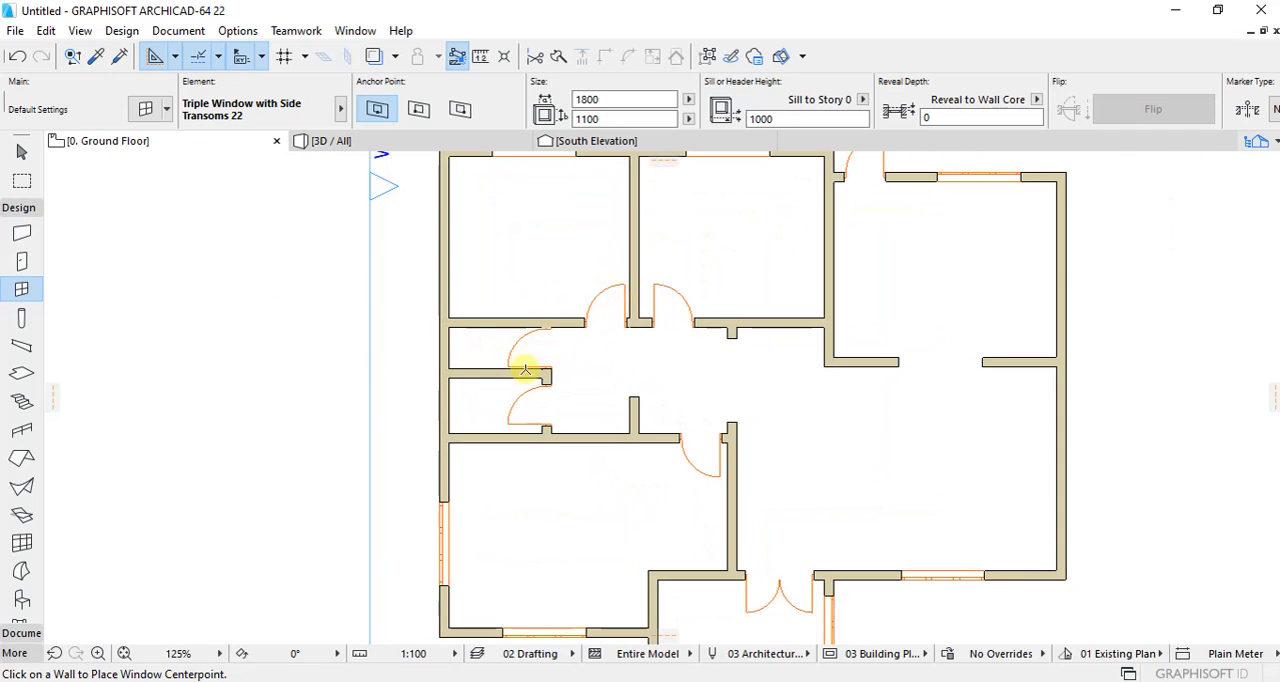
scroll(532, 345, down, 2)
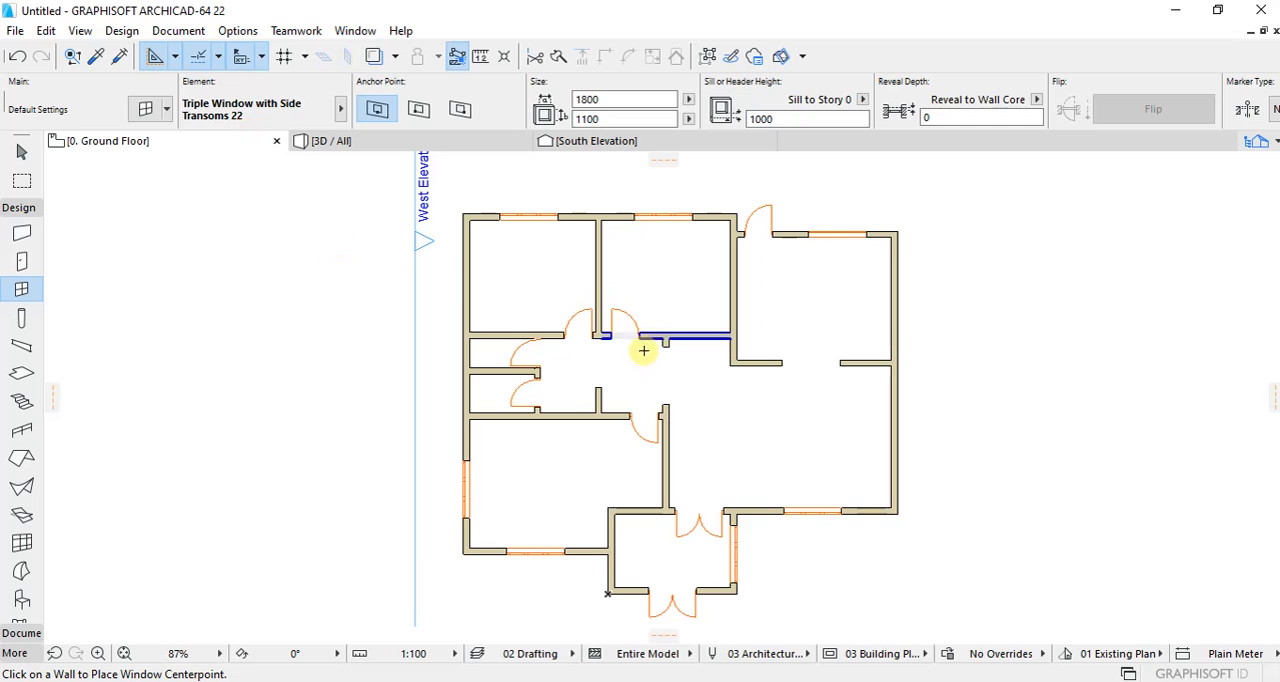
scroll(520, 345, up, 3)
click(145, 108)
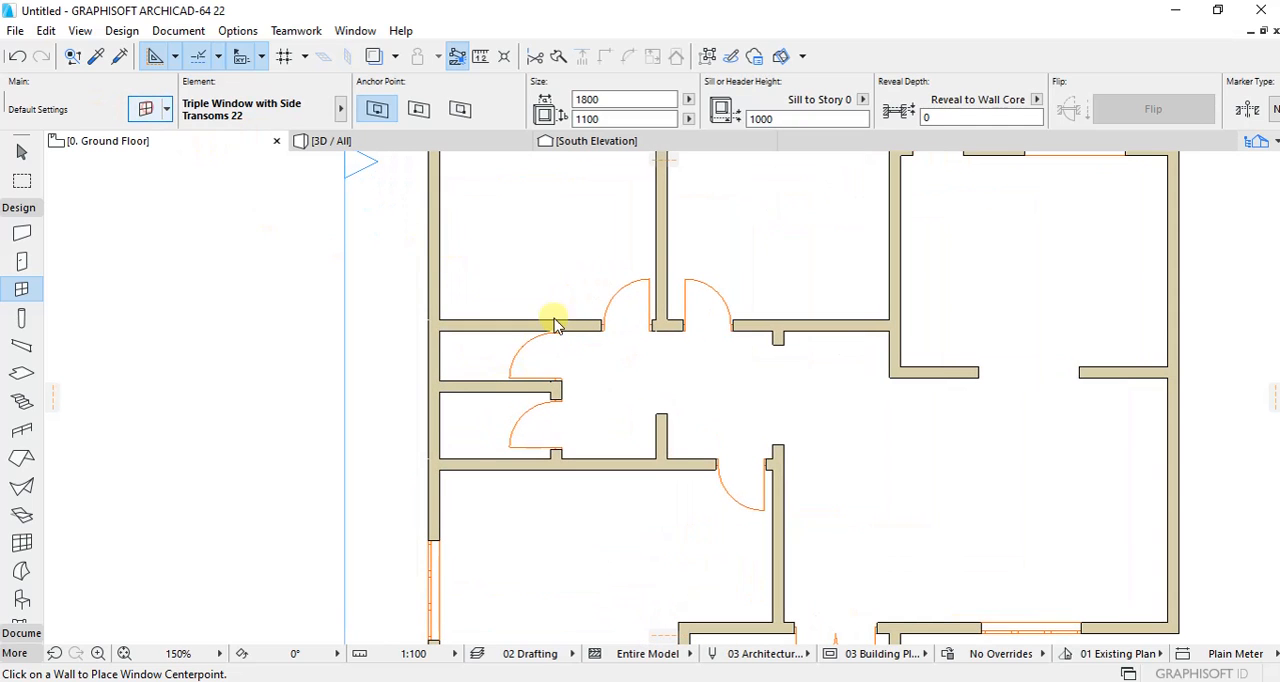
scroll(495, 340, down, 2)
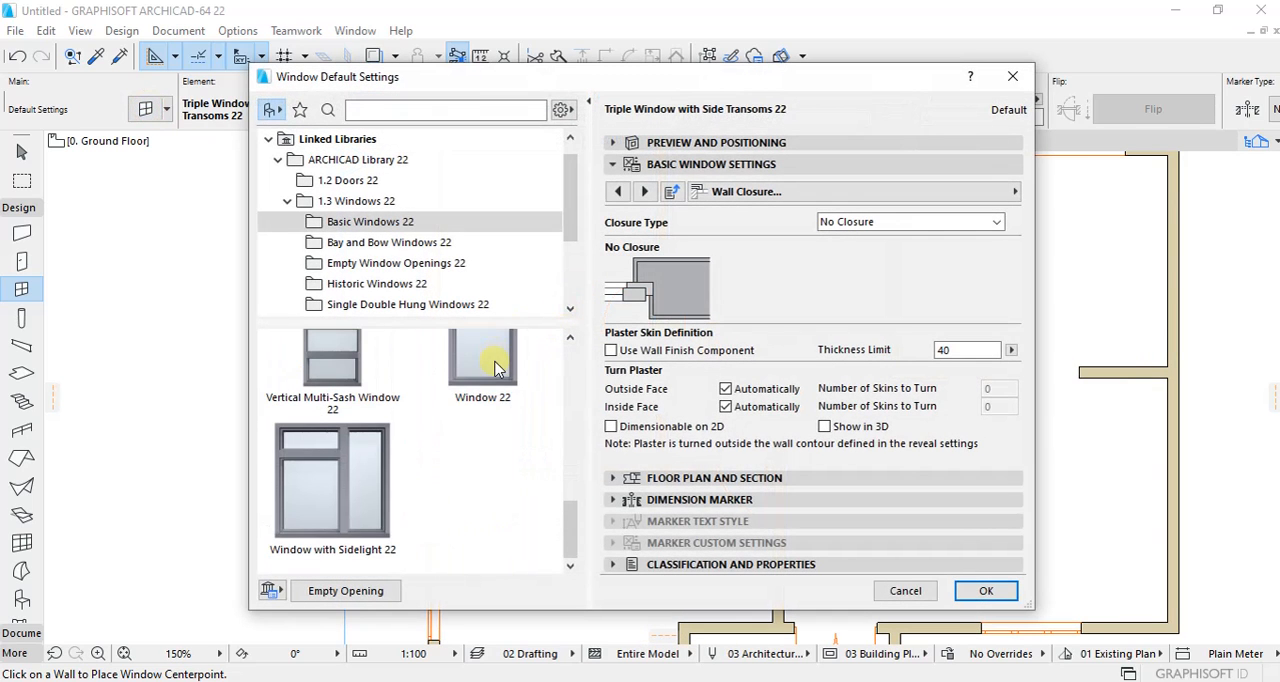
click(480, 358)
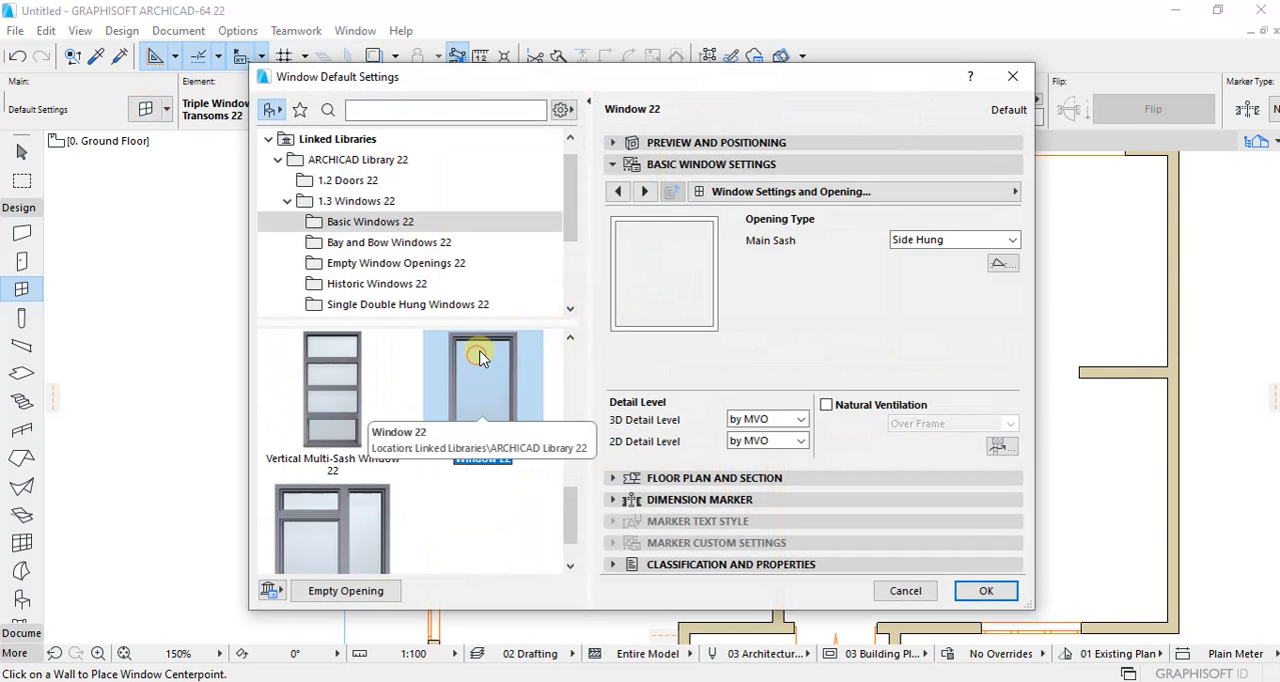
click(616, 192)
click(613, 238)
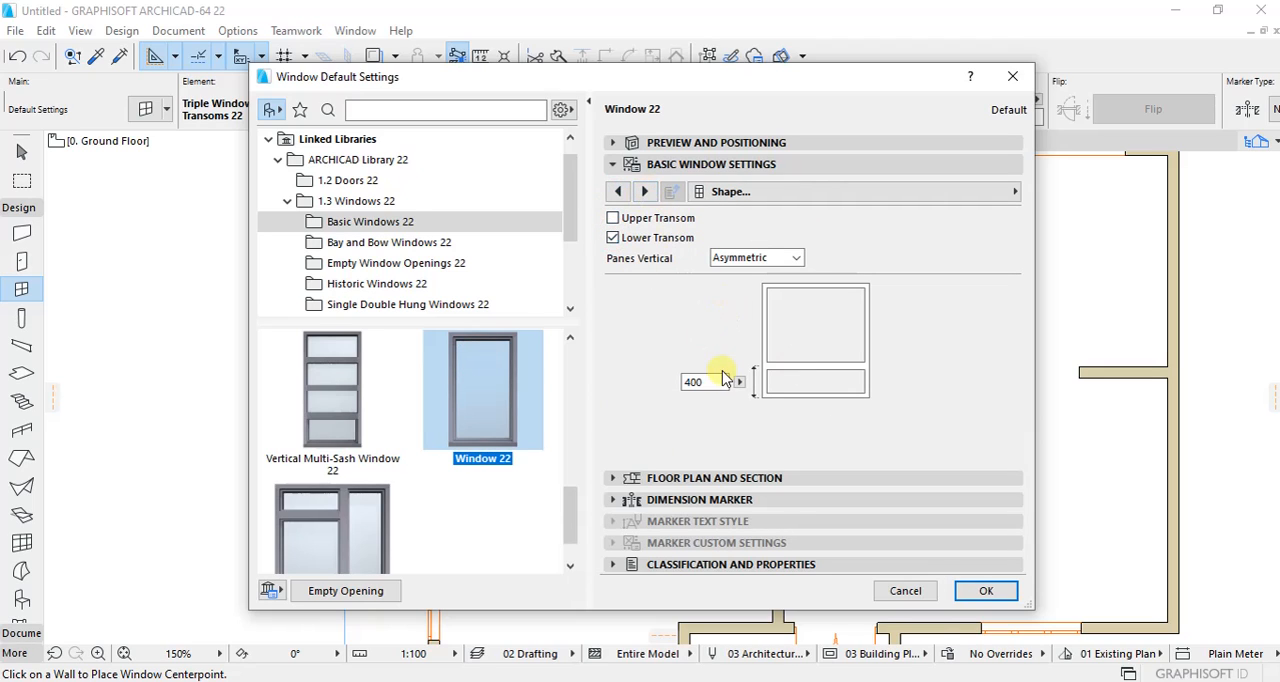
Step: Enable uniform sashes with an H-V Grid for the default window, using 3 x 3 panes in the main sash and 1 x 3 in the lower sash
click(644, 192)
click(644, 192)
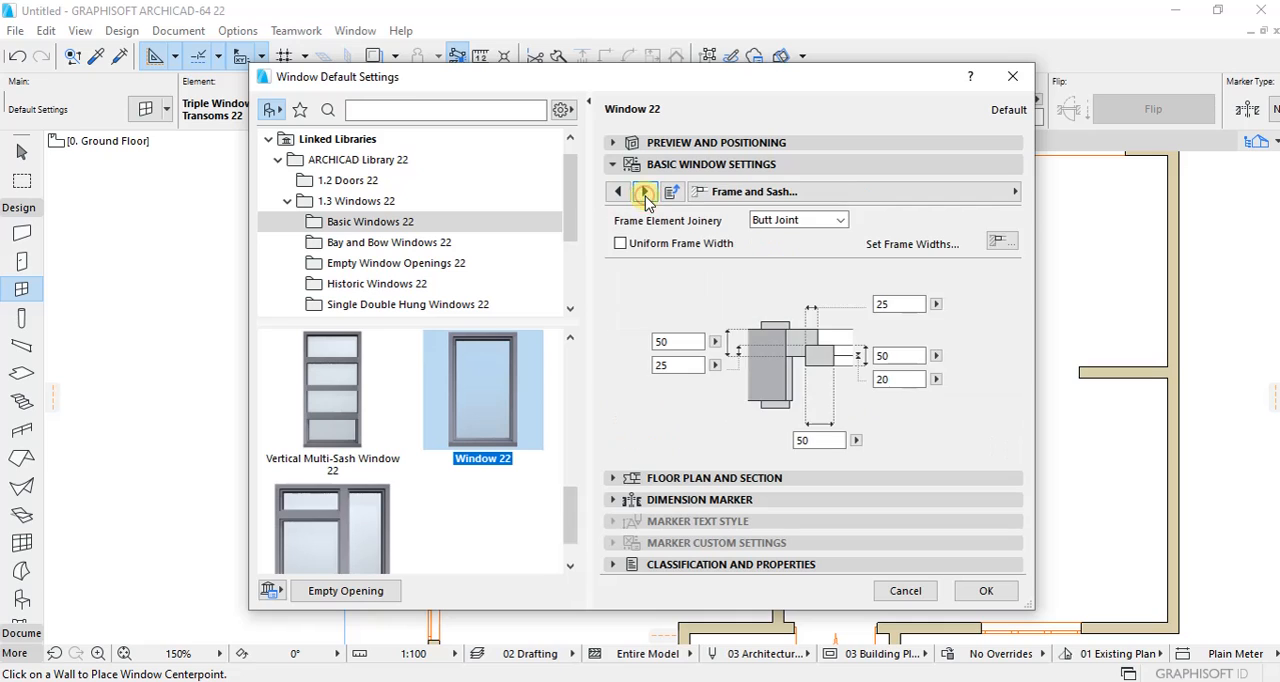
click(644, 192)
click(644, 193)
click(638, 193)
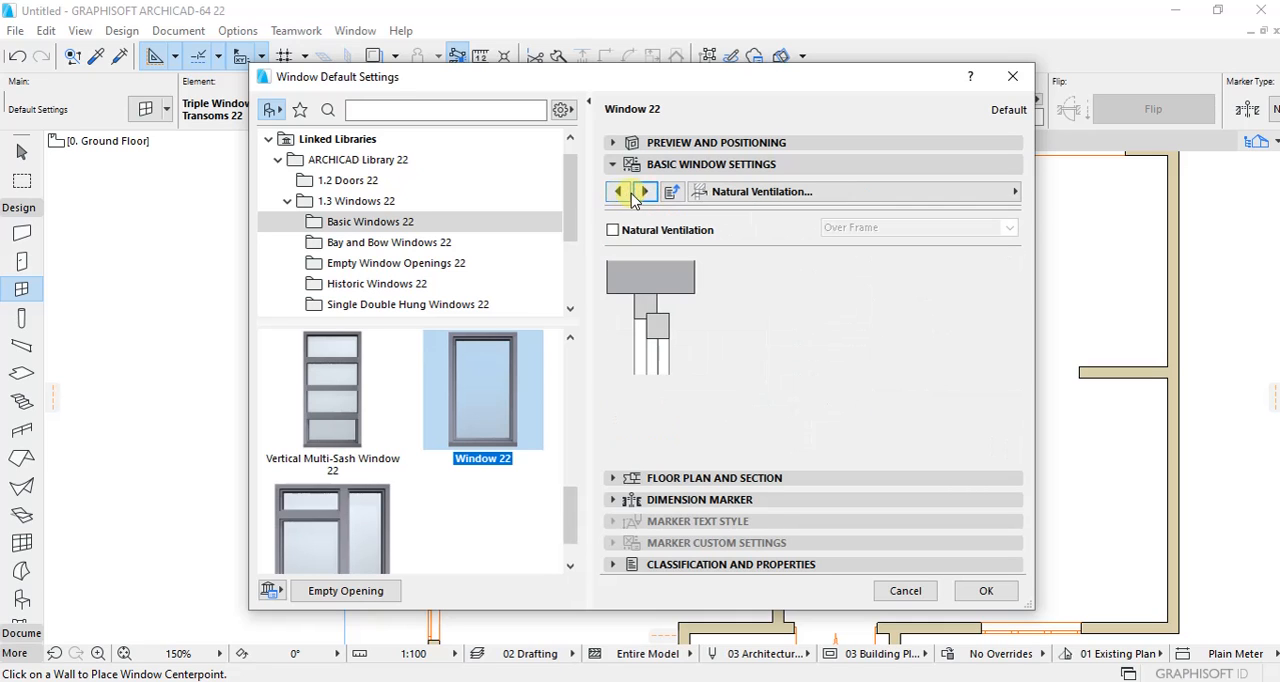
click(618, 192)
click(624, 222)
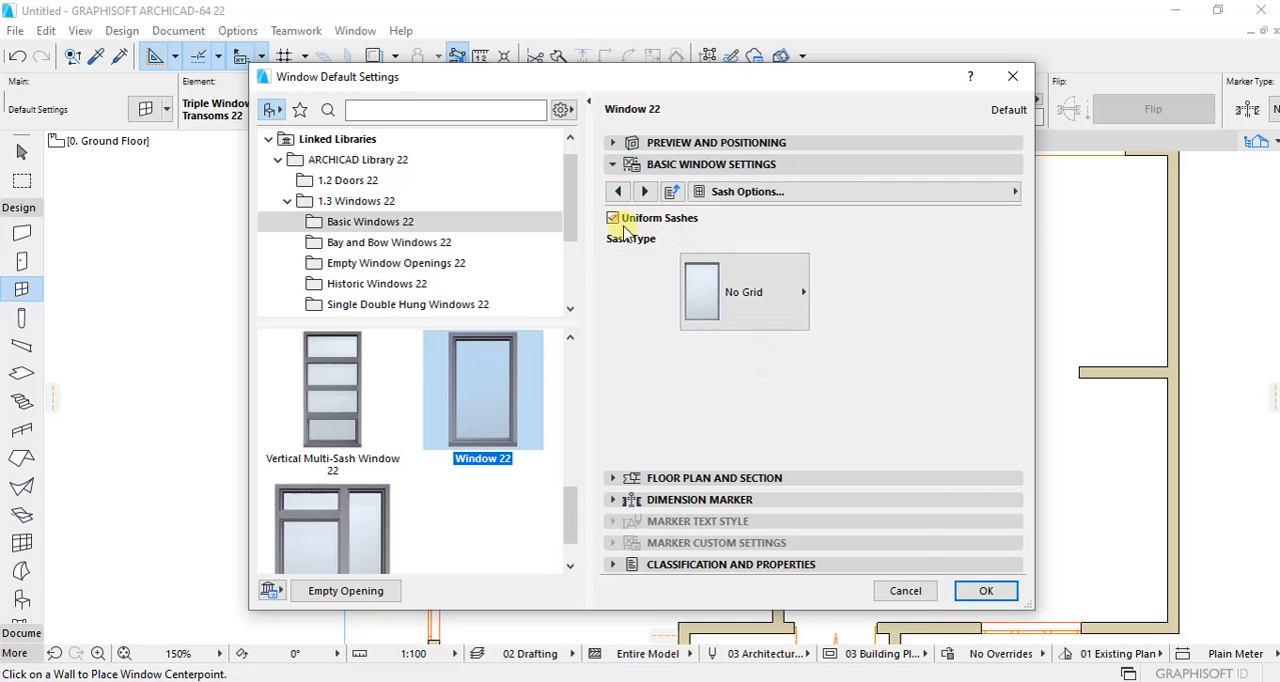
click(772, 302)
click(880, 330)
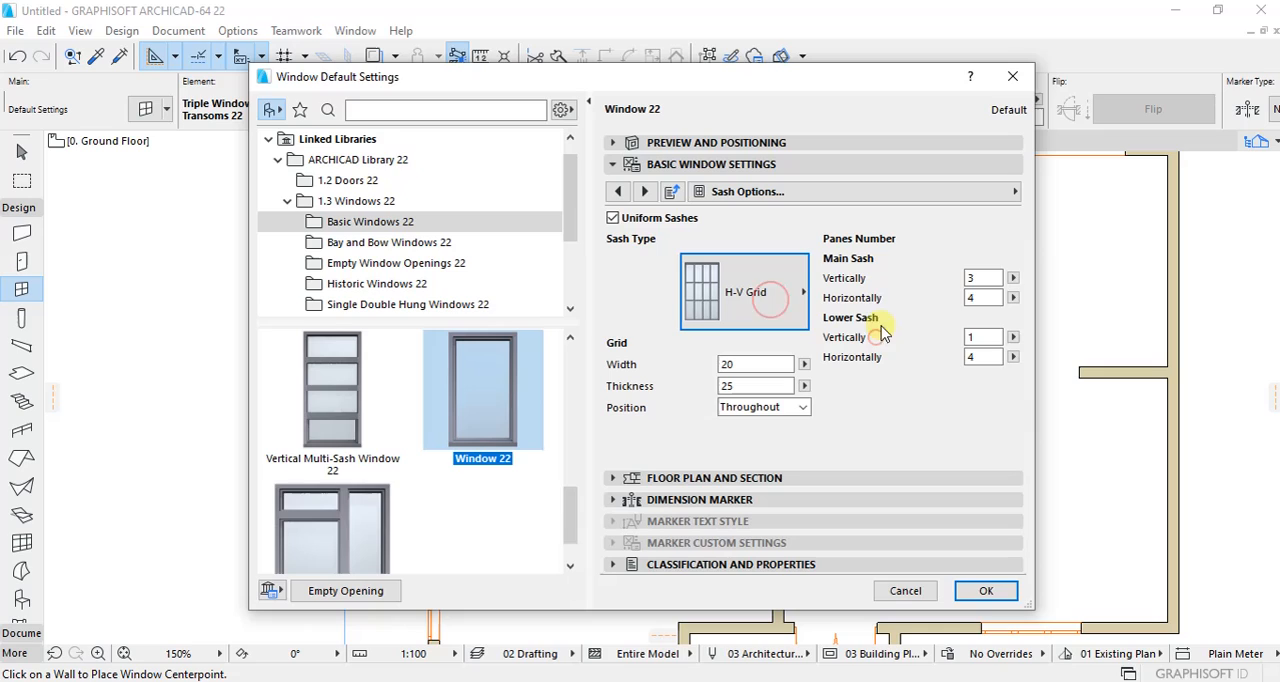
double_click(989, 296)
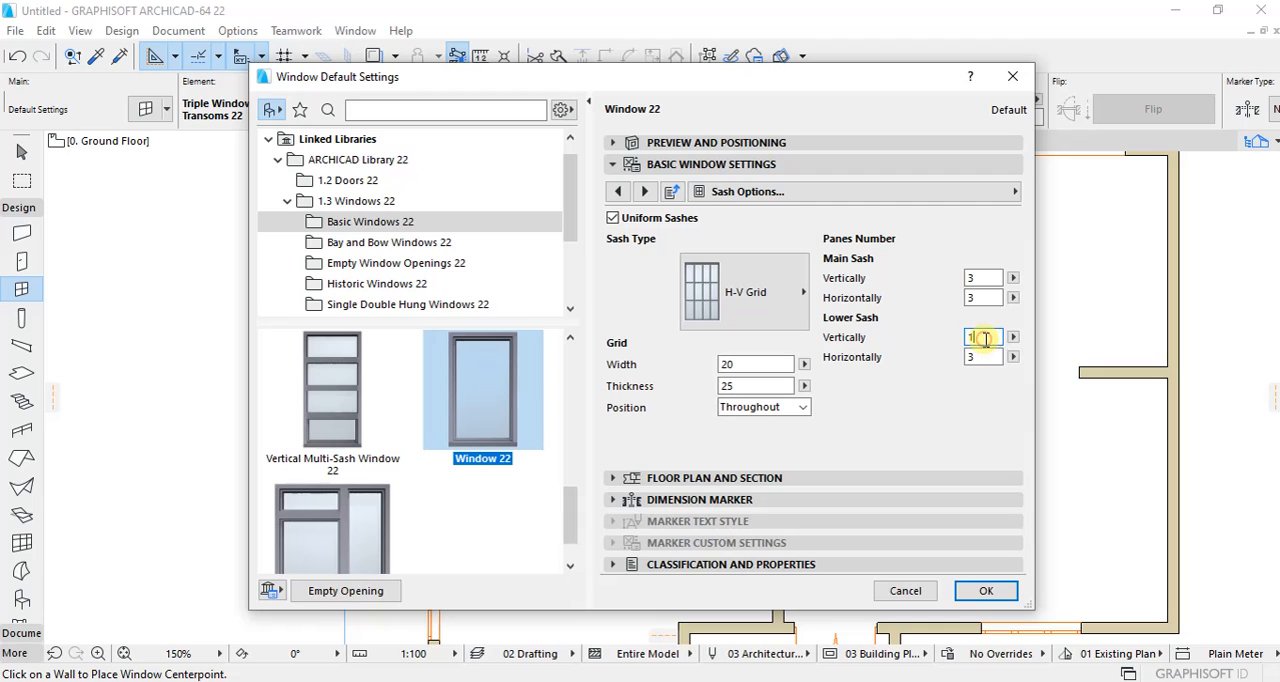
Step: Enable uniform window surfaces and set the frame, sash and grid surfaces to Paint - Ivory Black
click(643, 192)
click(643, 192)
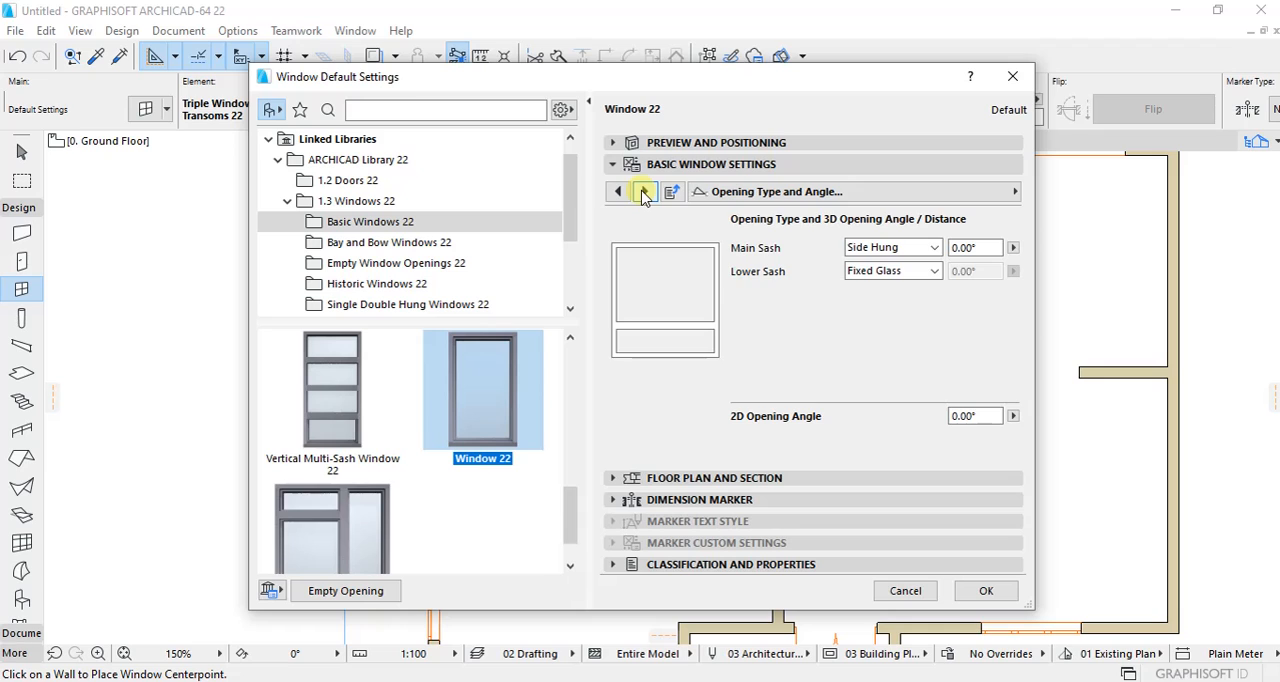
click(643, 192)
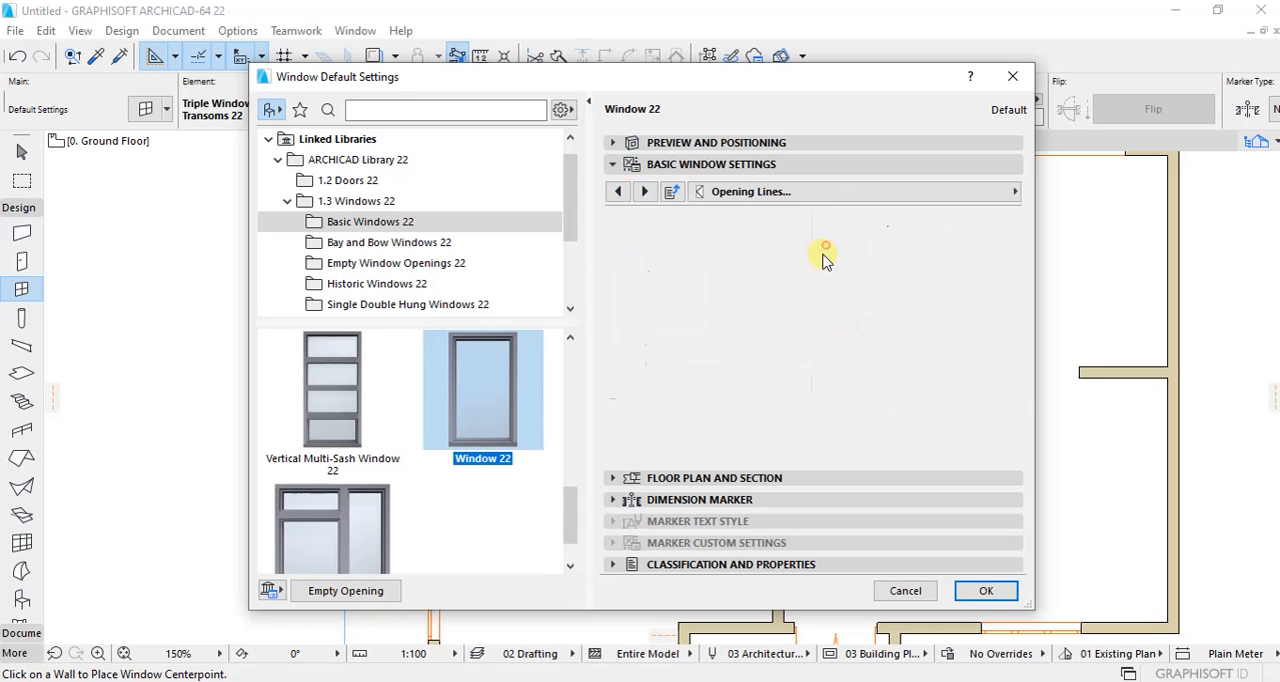
click(824, 245)
click(825, 265)
click(647, 192)
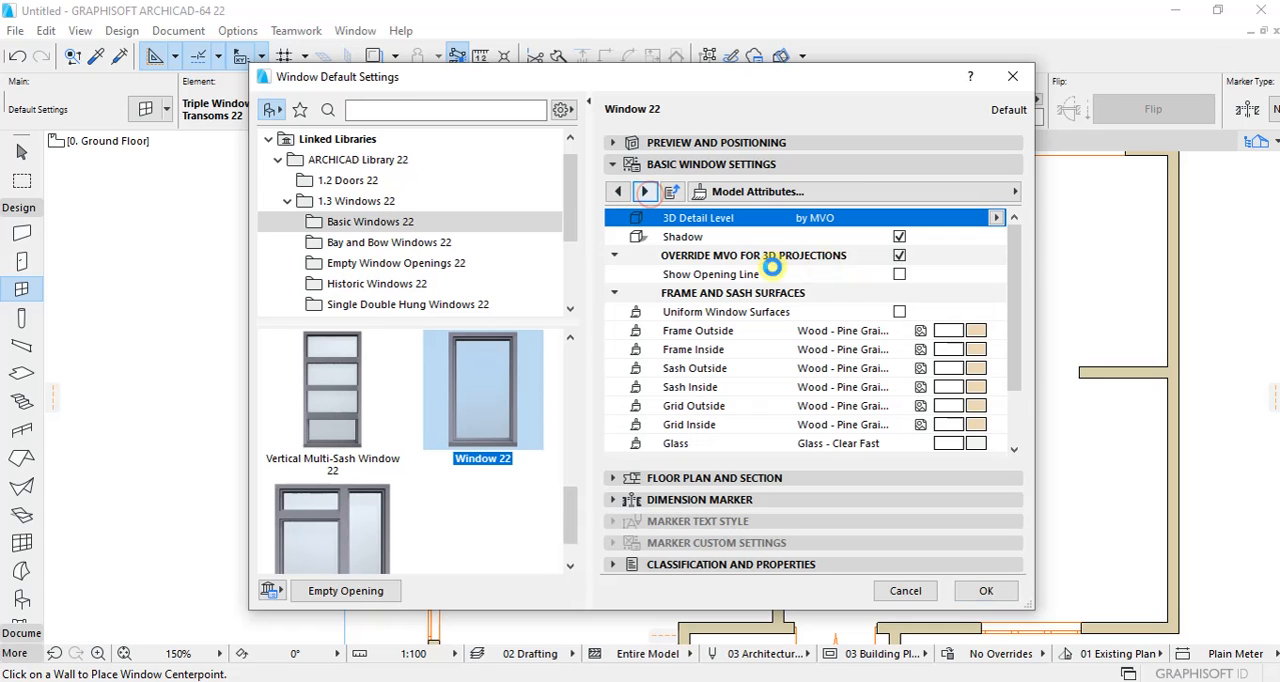
click(899, 312)
click(977, 333)
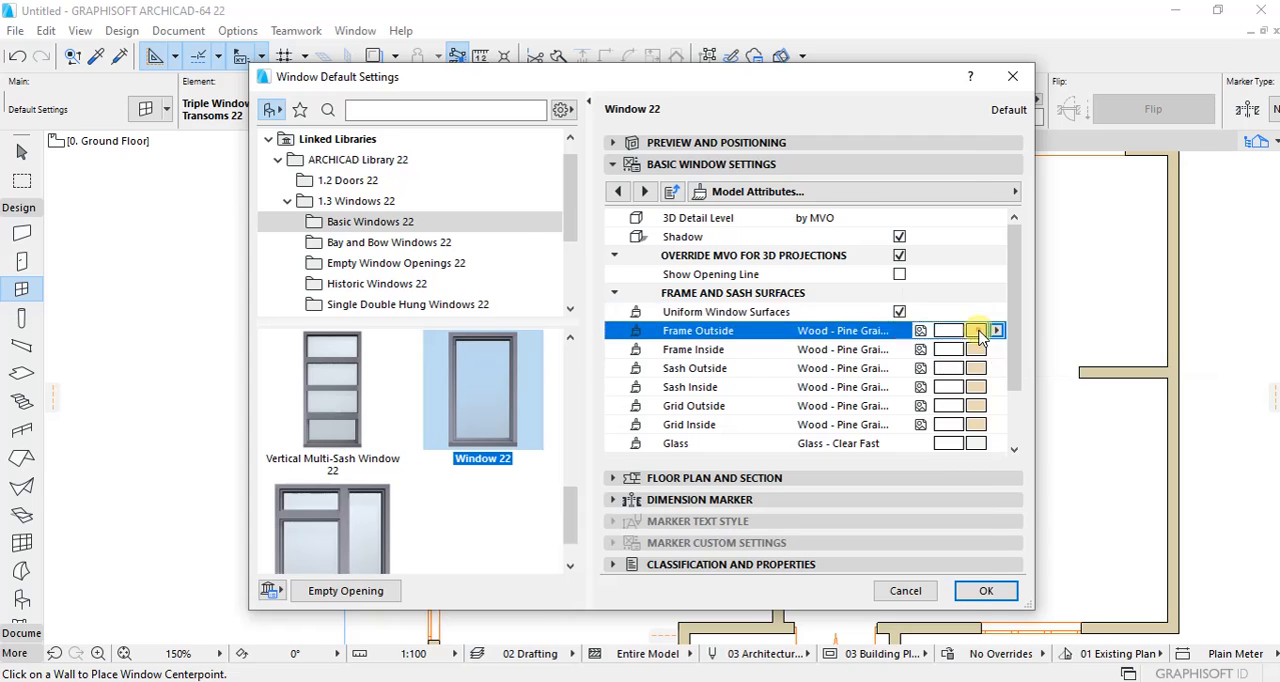
click(978, 337)
click(425, 335)
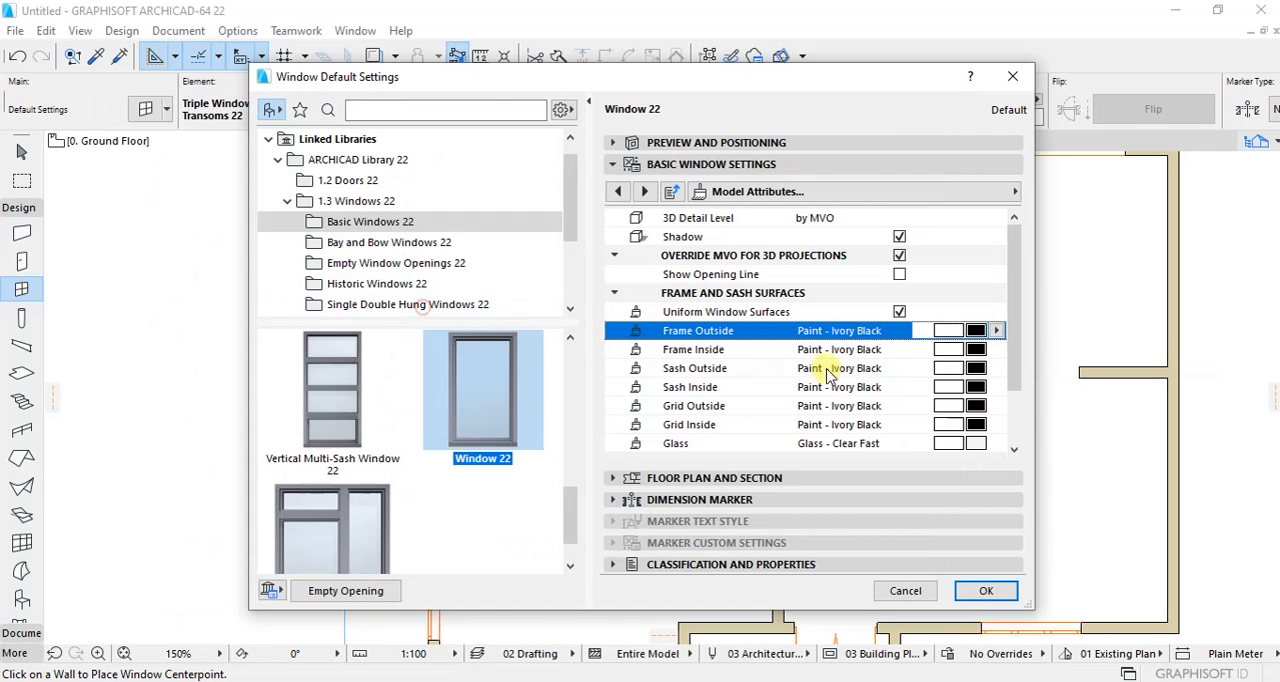
Step: Set the default window to 600 wide and 900 high with a 1500 sill height and a 50 reveal, and accept the settings
click(644, 191)
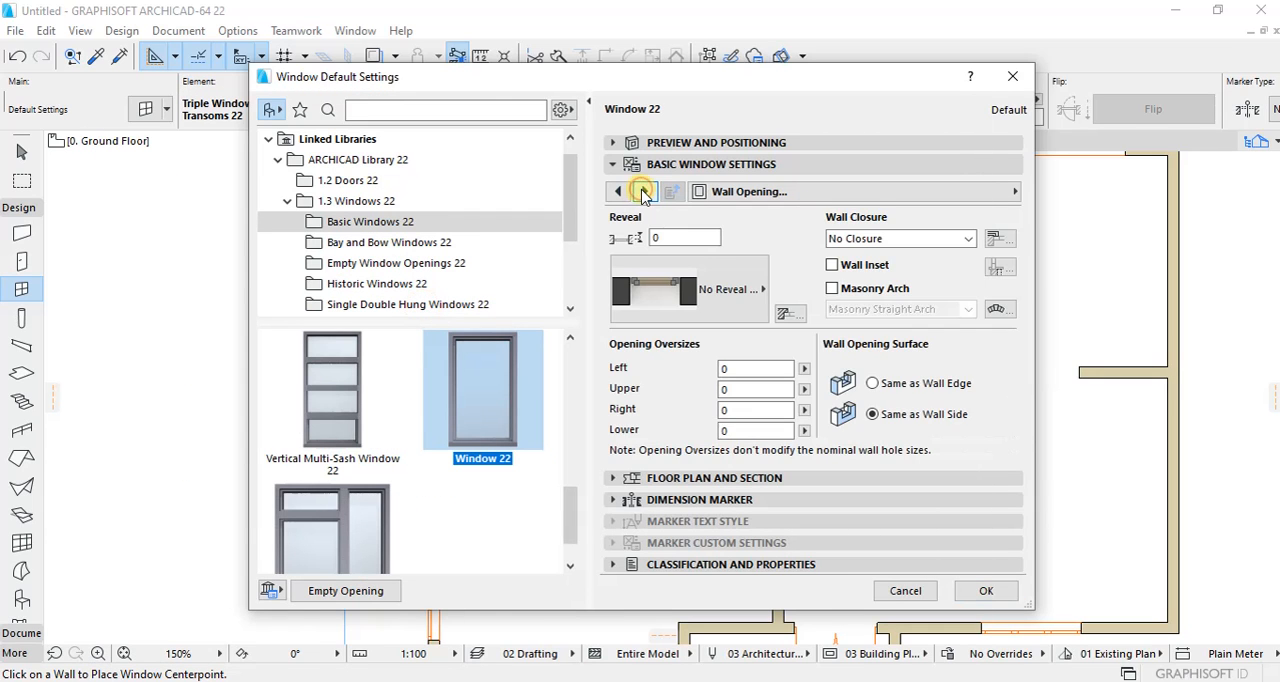
click(644, 191)
click(655, 143)
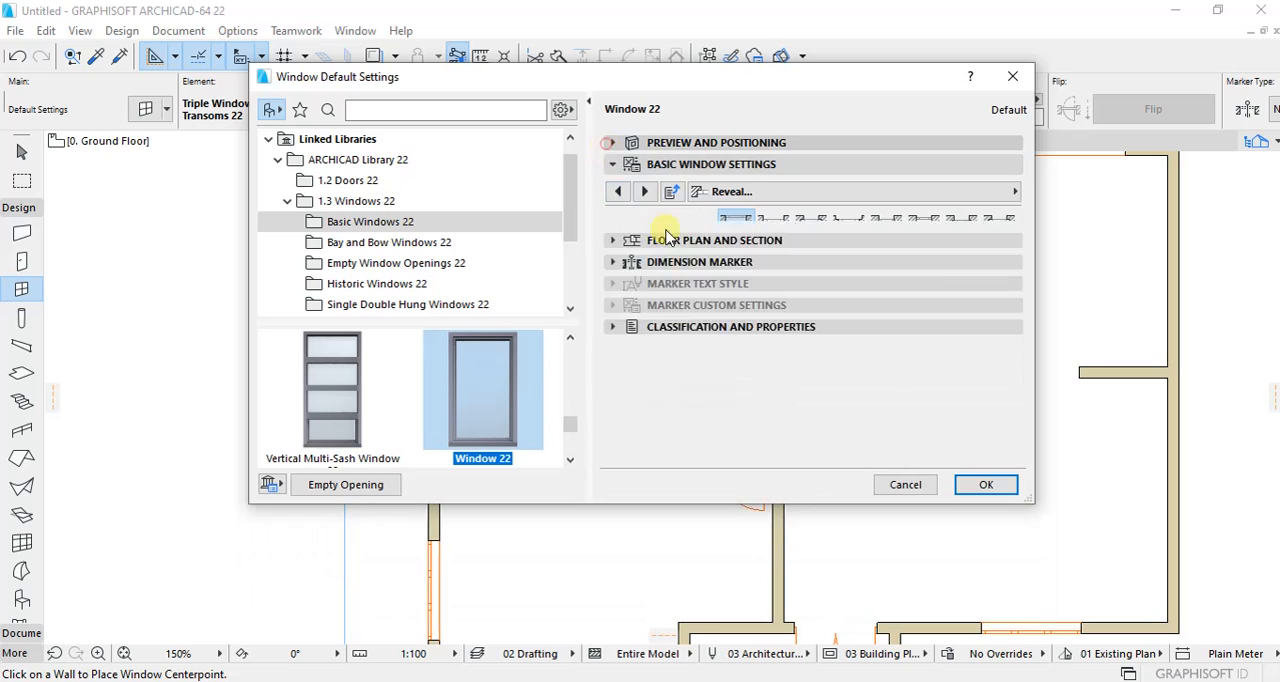
click(716, 332)
text(5)
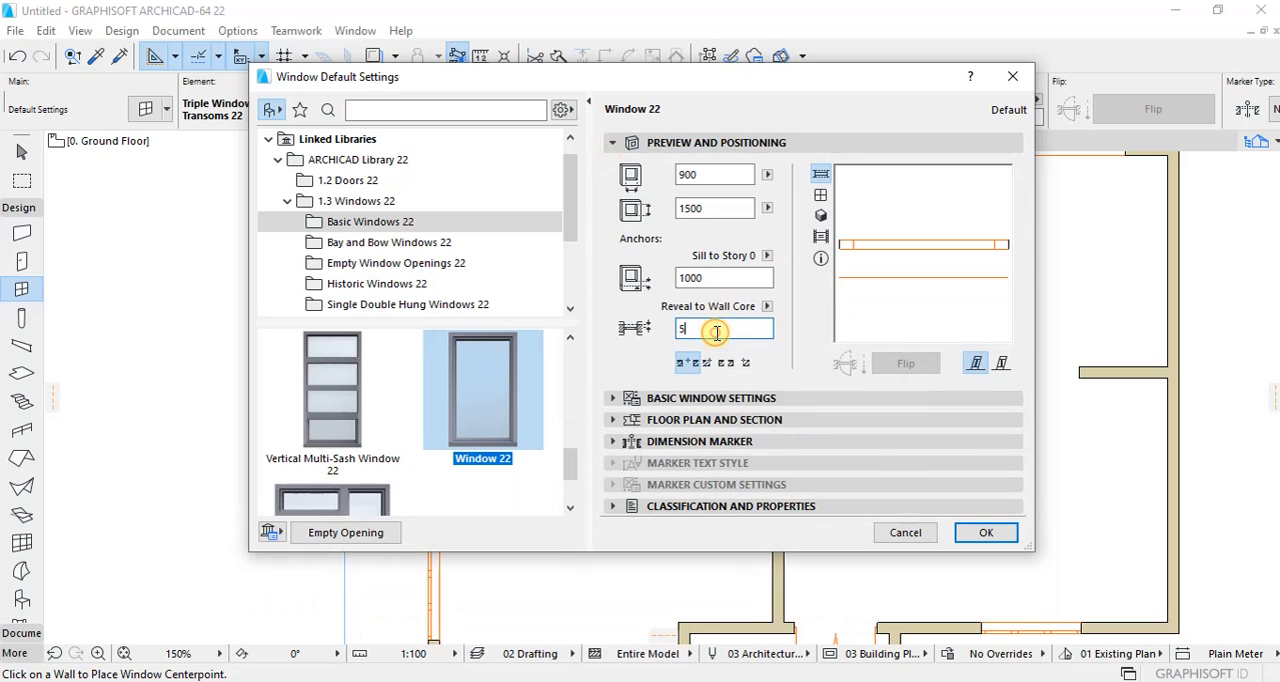
text(0)
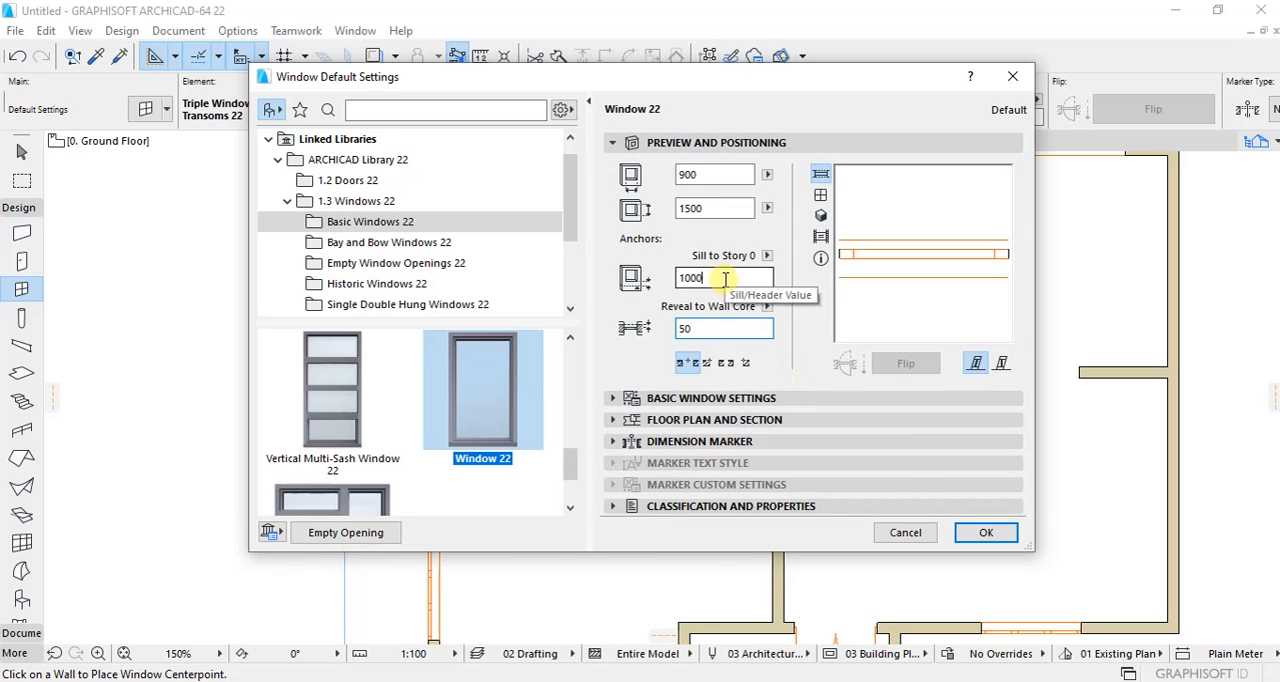
click(725, 279)
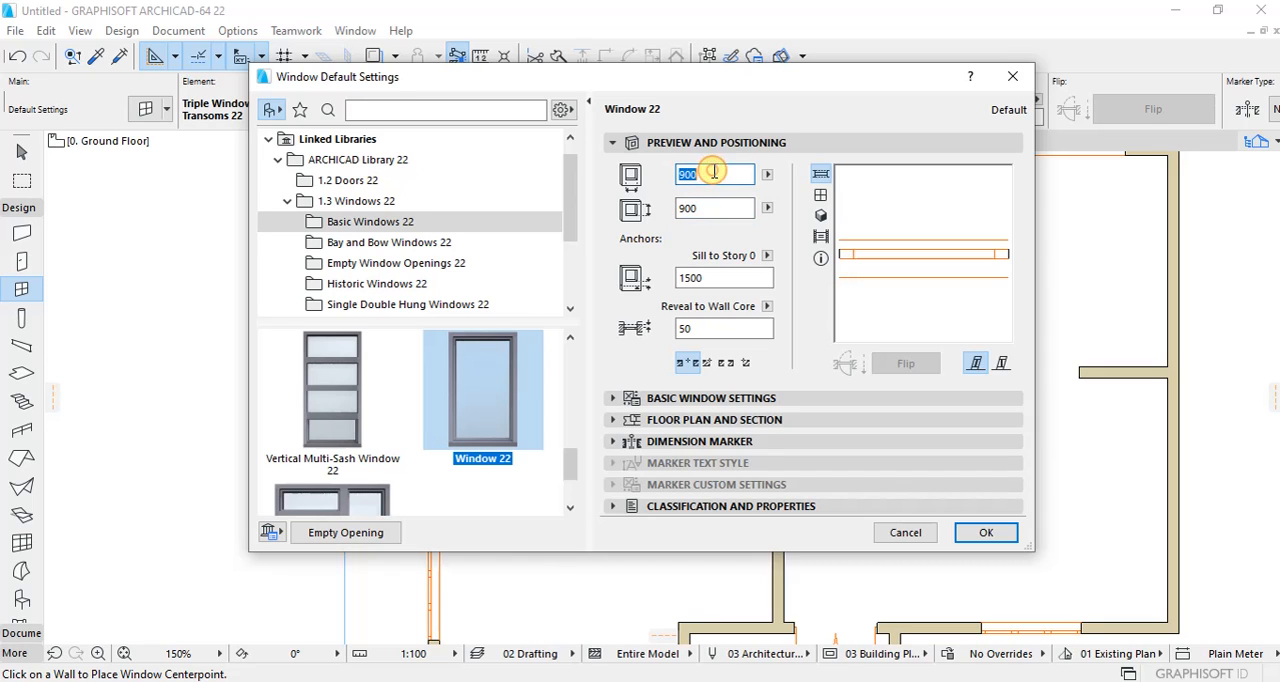
click(986, 532)
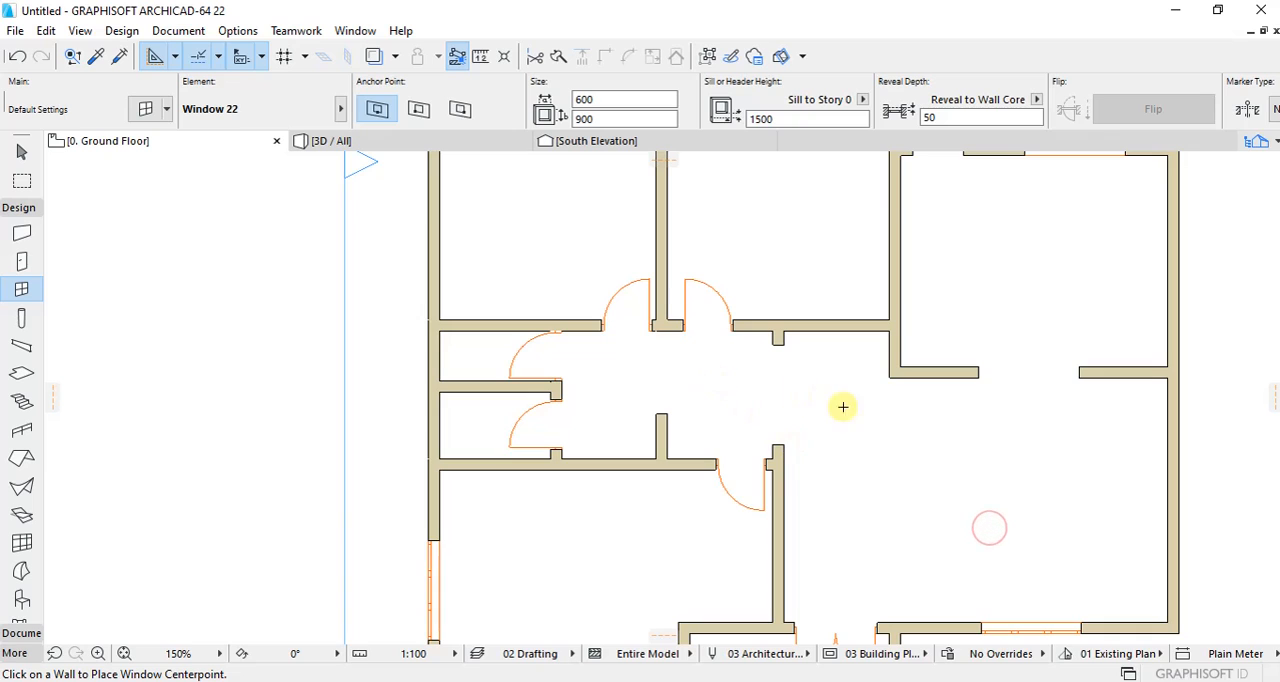
Step: Place a 600 x 900 window in the west wall of each of the two small rooms, facing outward
scroll(535, 340, up, 3)
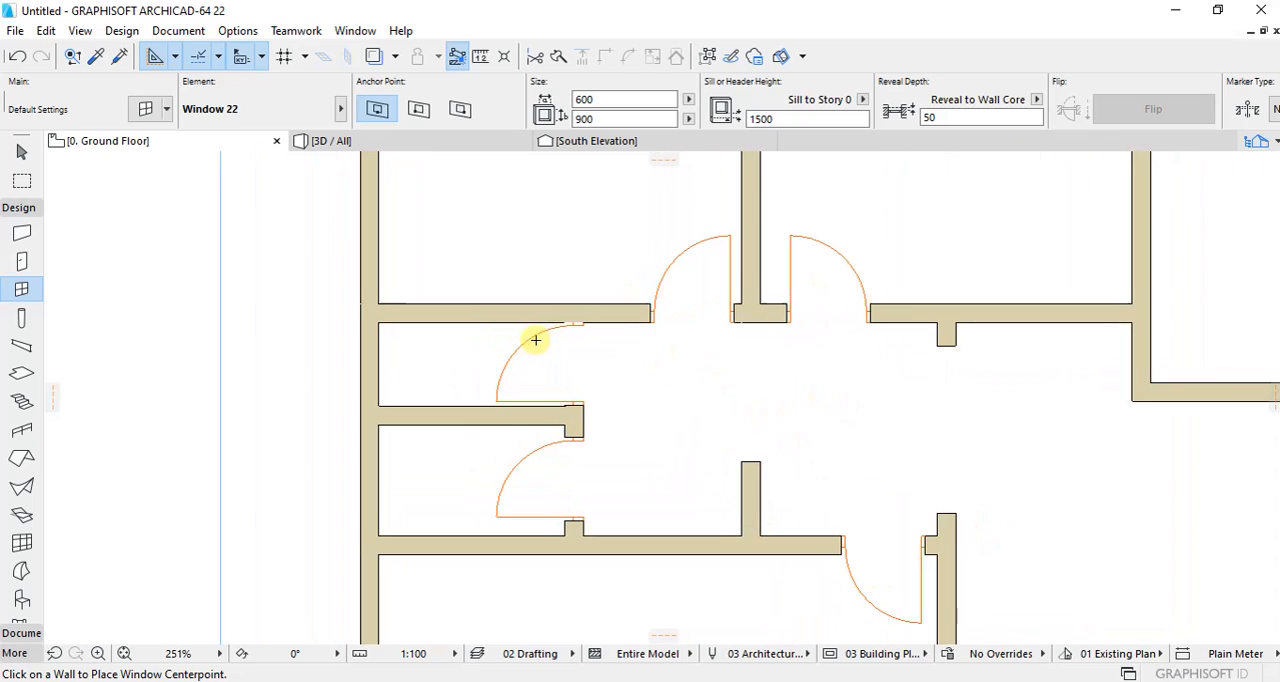
click(350, 365)
click(347, 490)
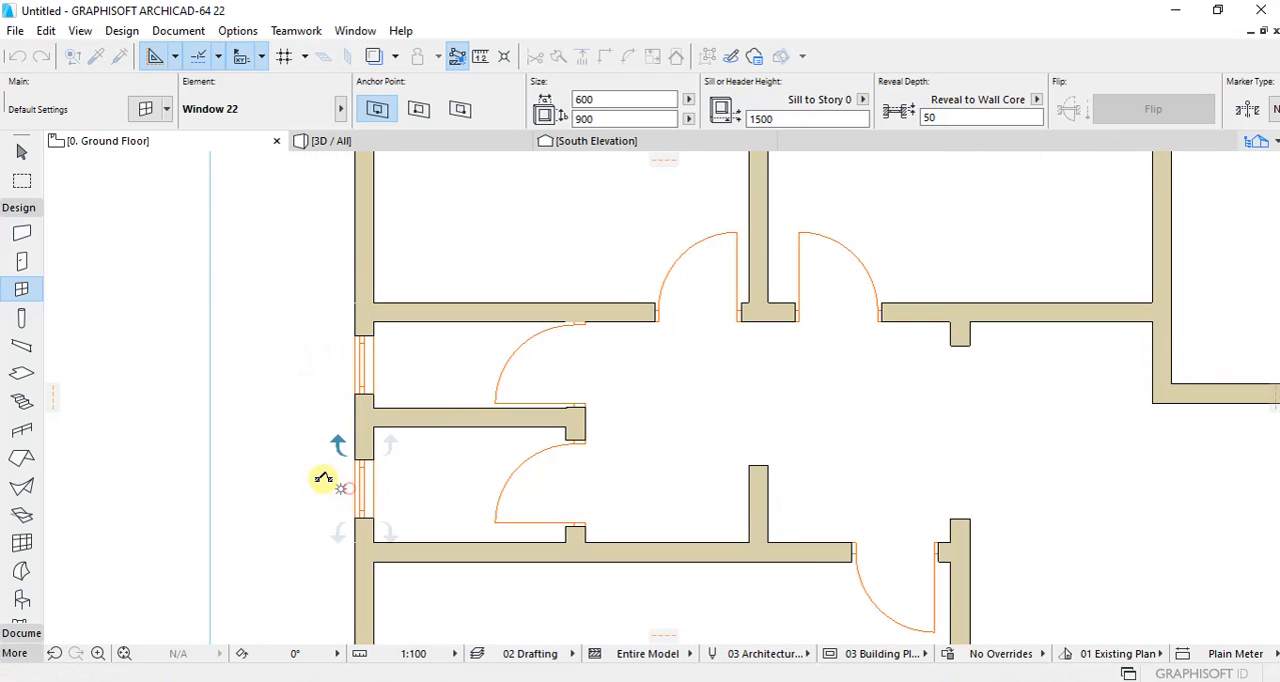
scroll(406, 265, down, 3)
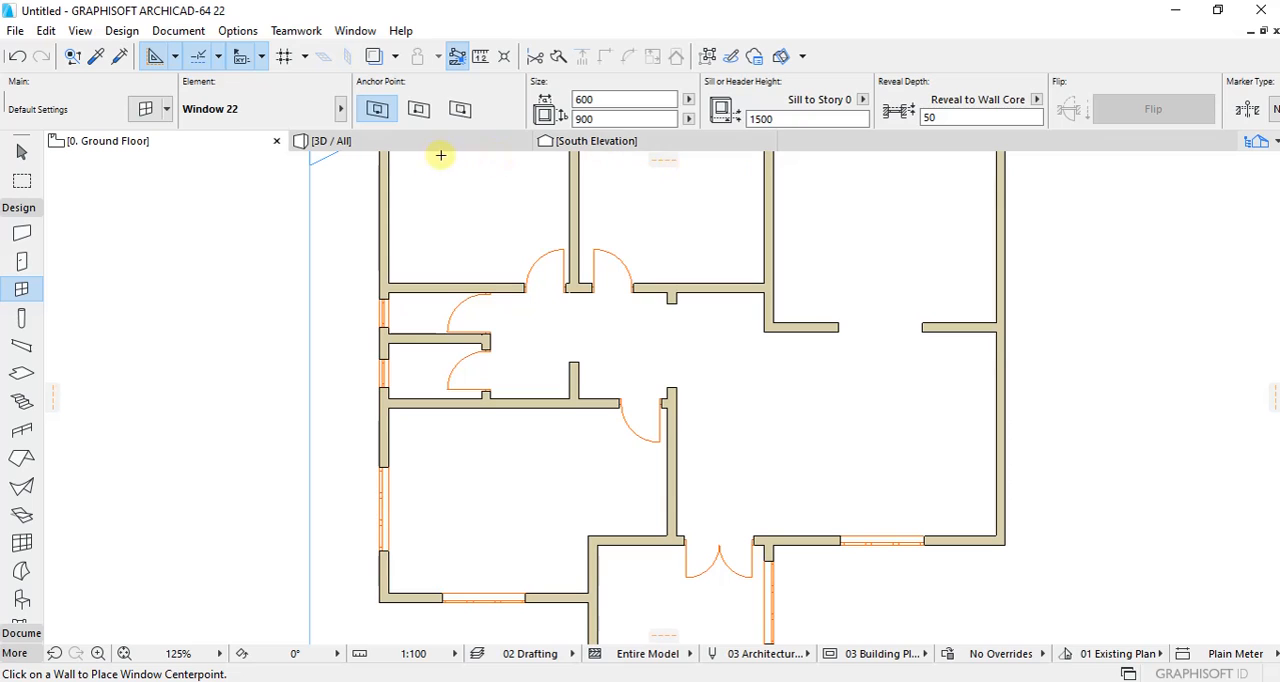
Step: Examine the house in the 3D view from several sides, checking the doors, windows and interior openings
click(394, 141)
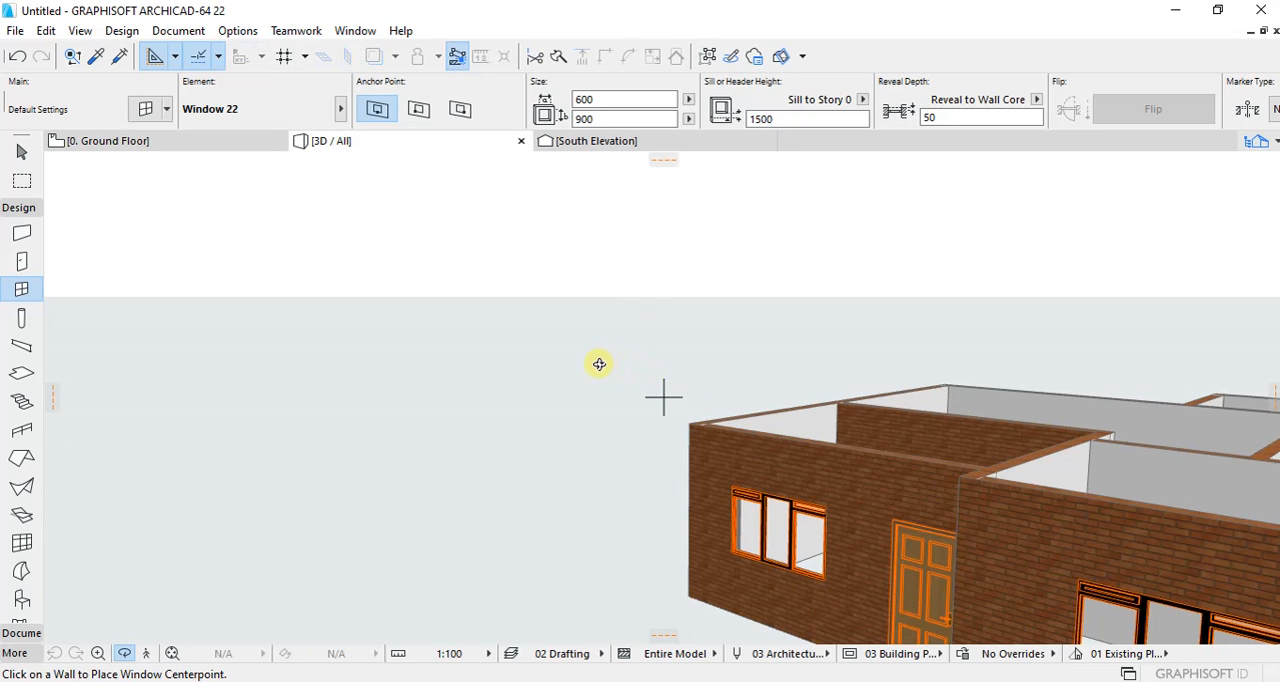
scroll(602, 371, down, 4)
click(560, 418)
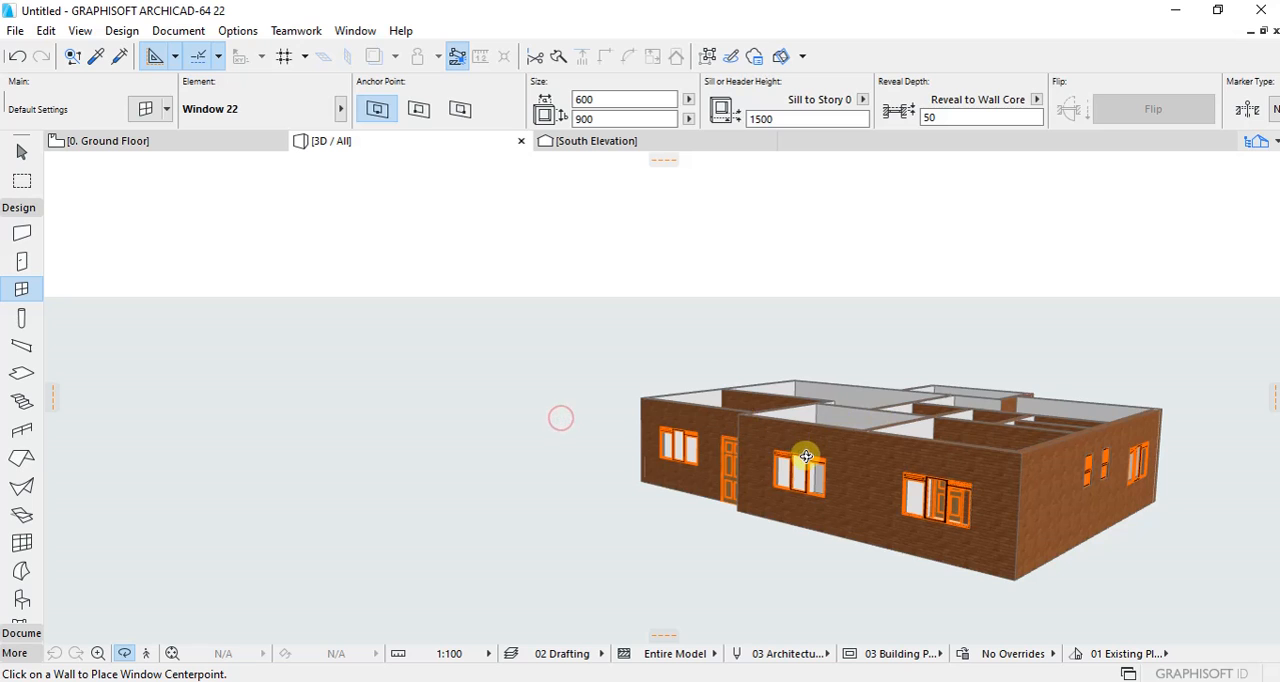
scroll(679, 443, up, 2)
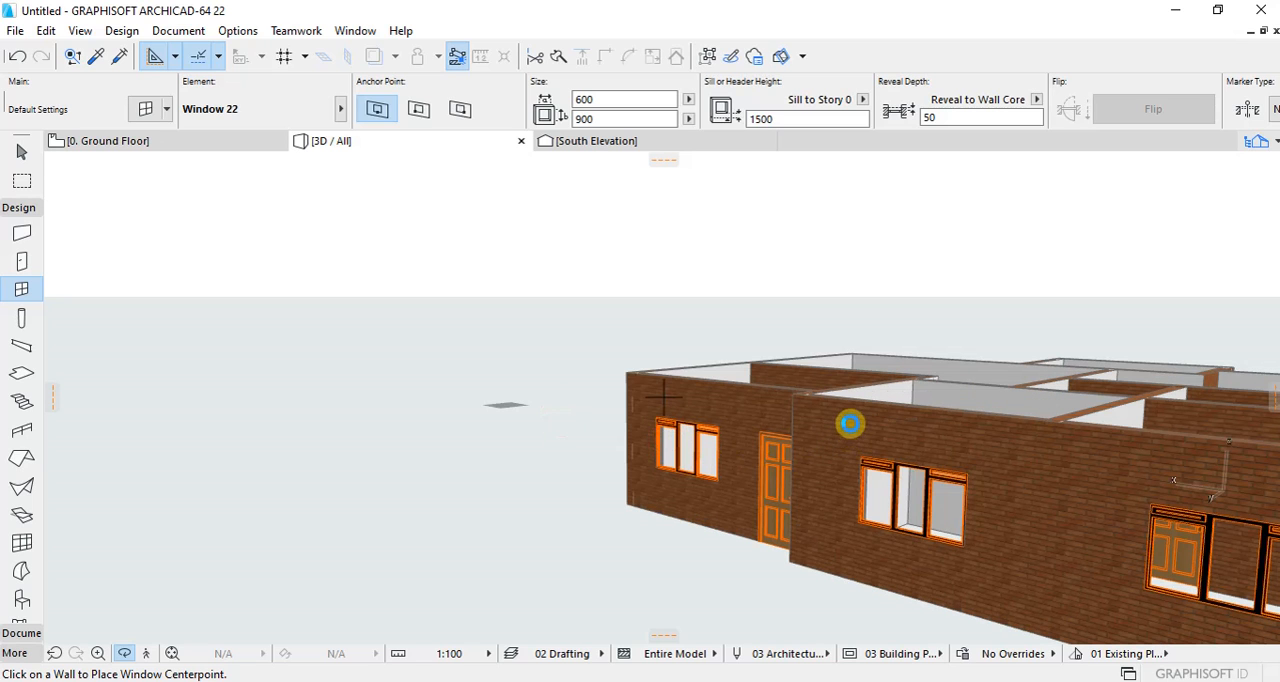
shift+middle_drag(850, 424, 677, 420)
scroll(666, 409, up, 5)
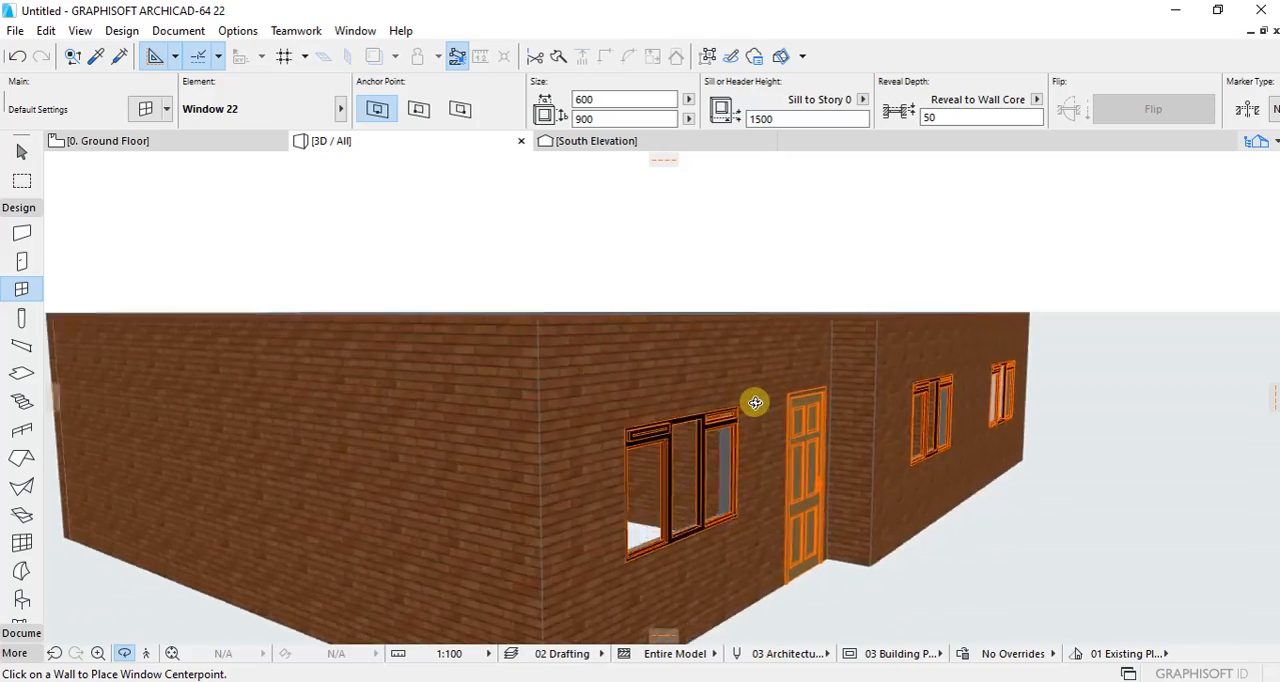
shift+middle_drag(755, 402, 661, 446)
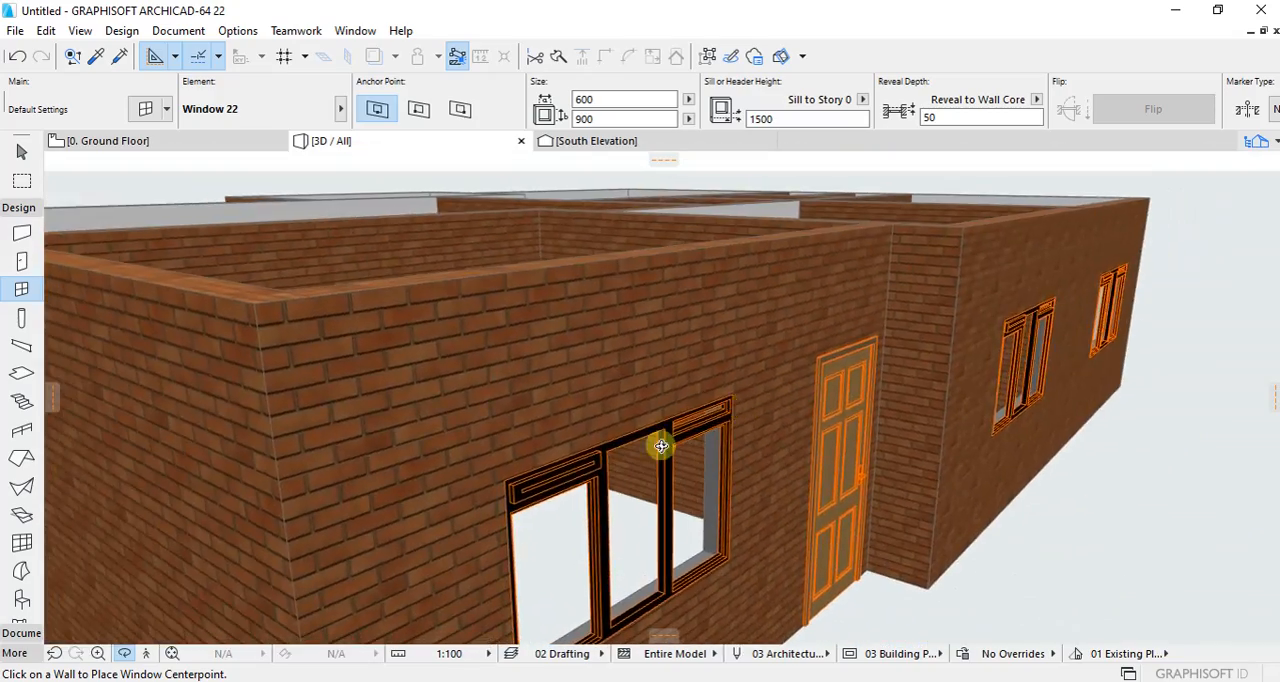
scroll(640, 434, down, 4)
scroll(571, 360, up, 5)
scroll(589, 380, up, 2)
drag(588, 358, 535, 391)
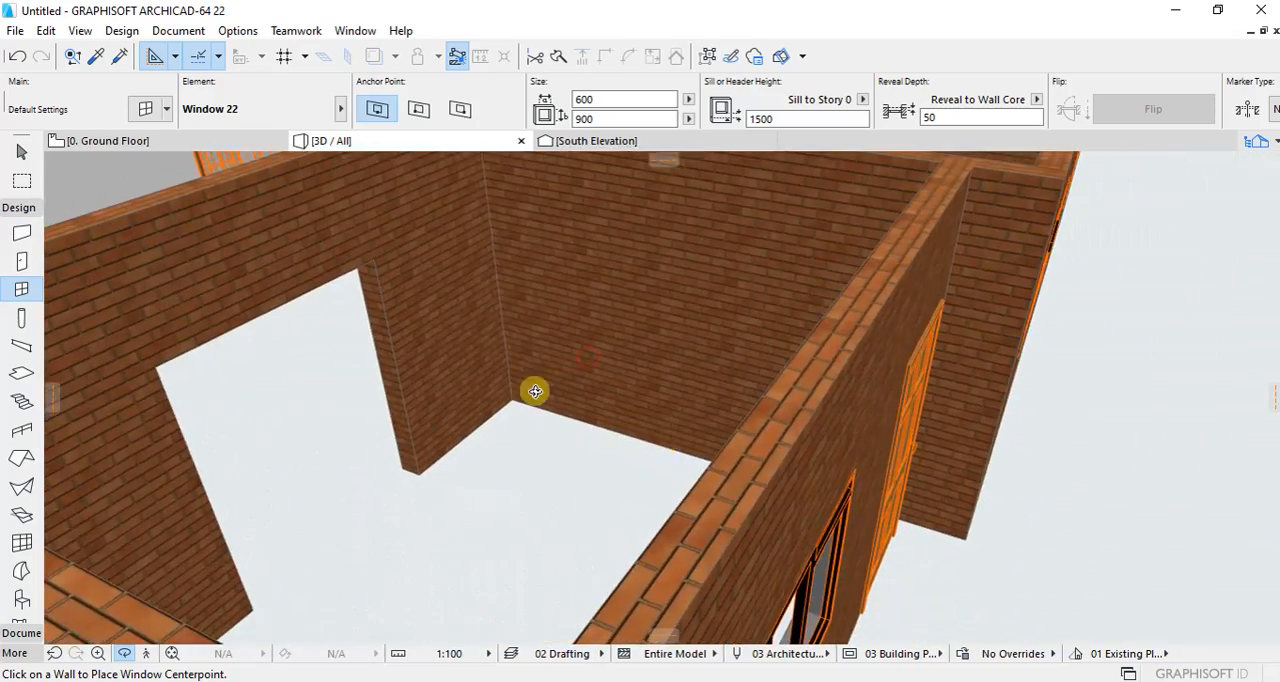
scroll(535, 391, down, 7)
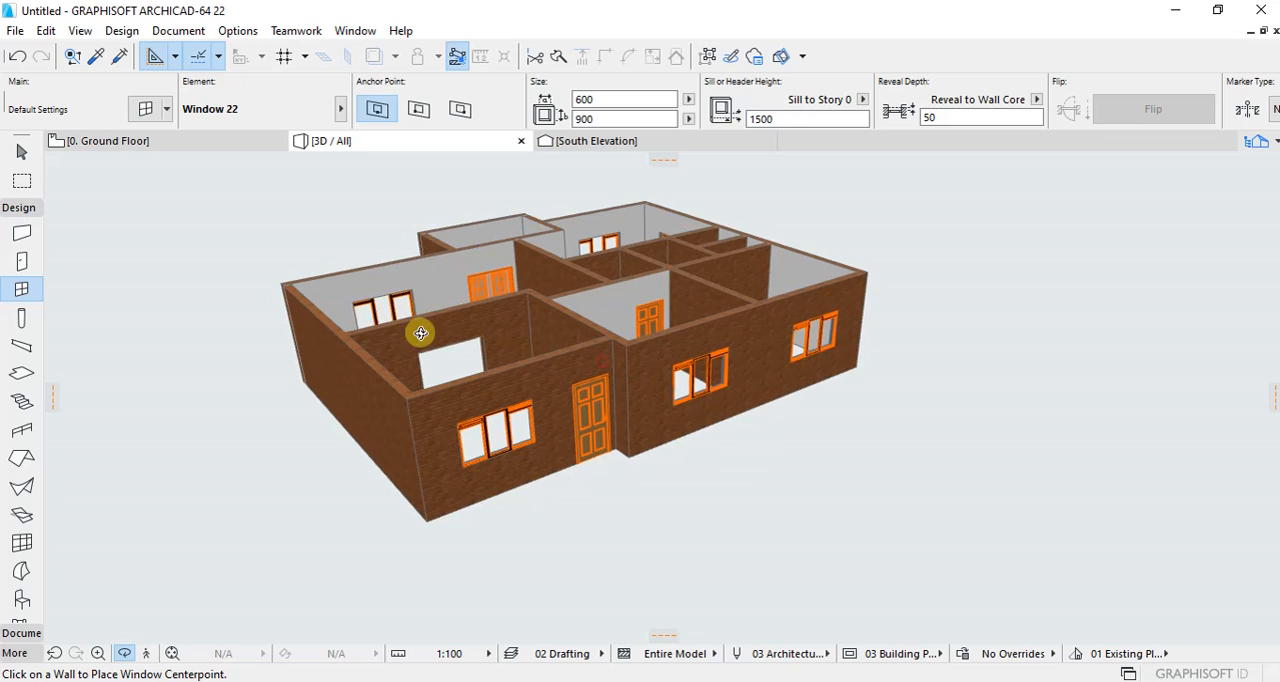
Step: Begin a polygonal slab on the ground floor plan from the outer north-east corner, tracing the stepped north wall to the north-western block's outer corner
click(108, 141)
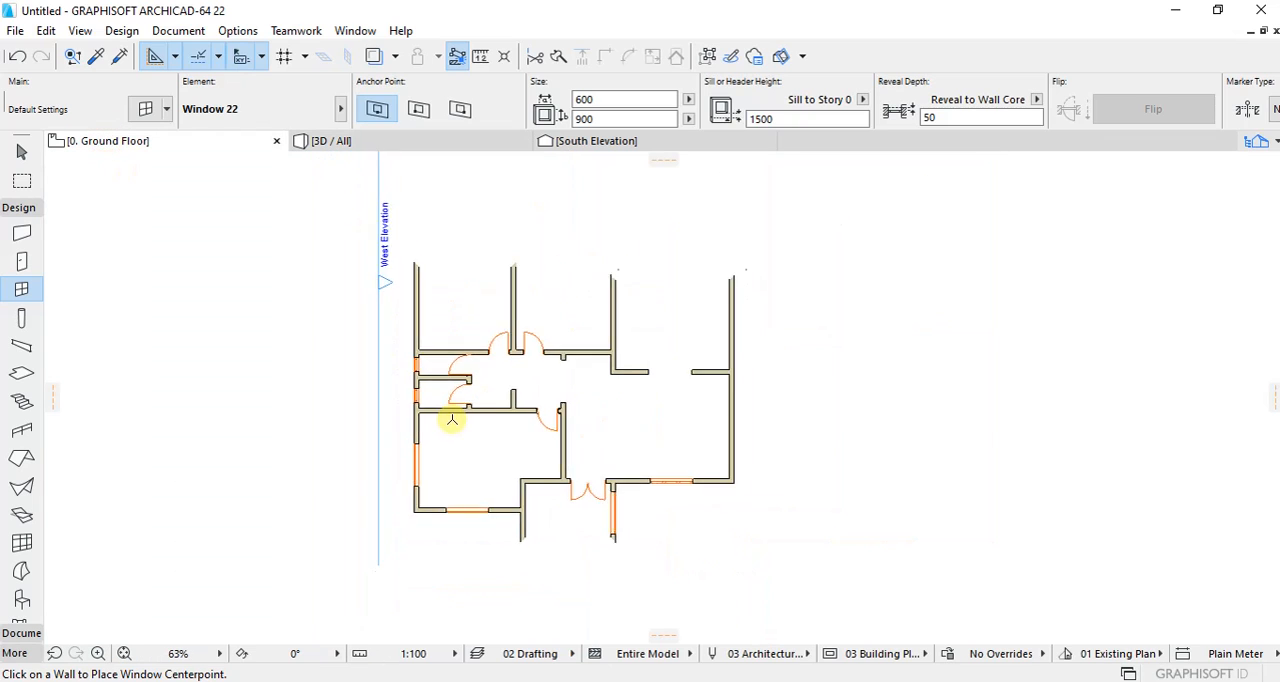
scroll(443, 320, up, 3)
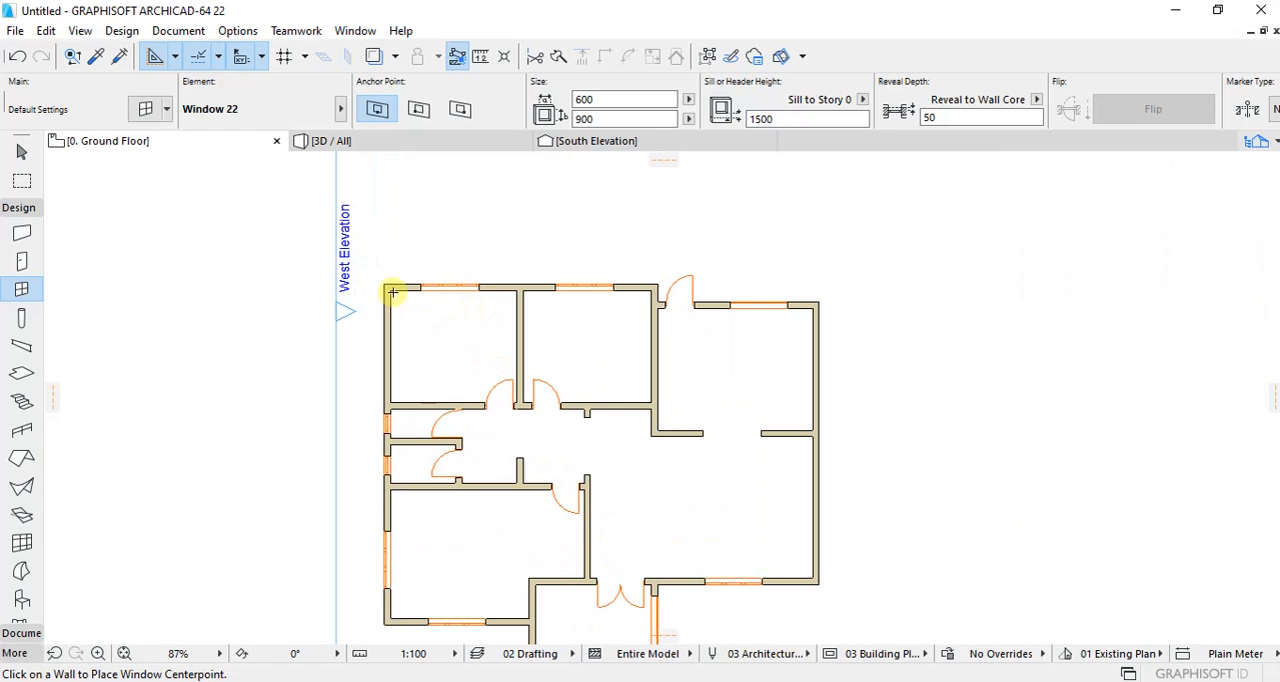
click(21, 373)
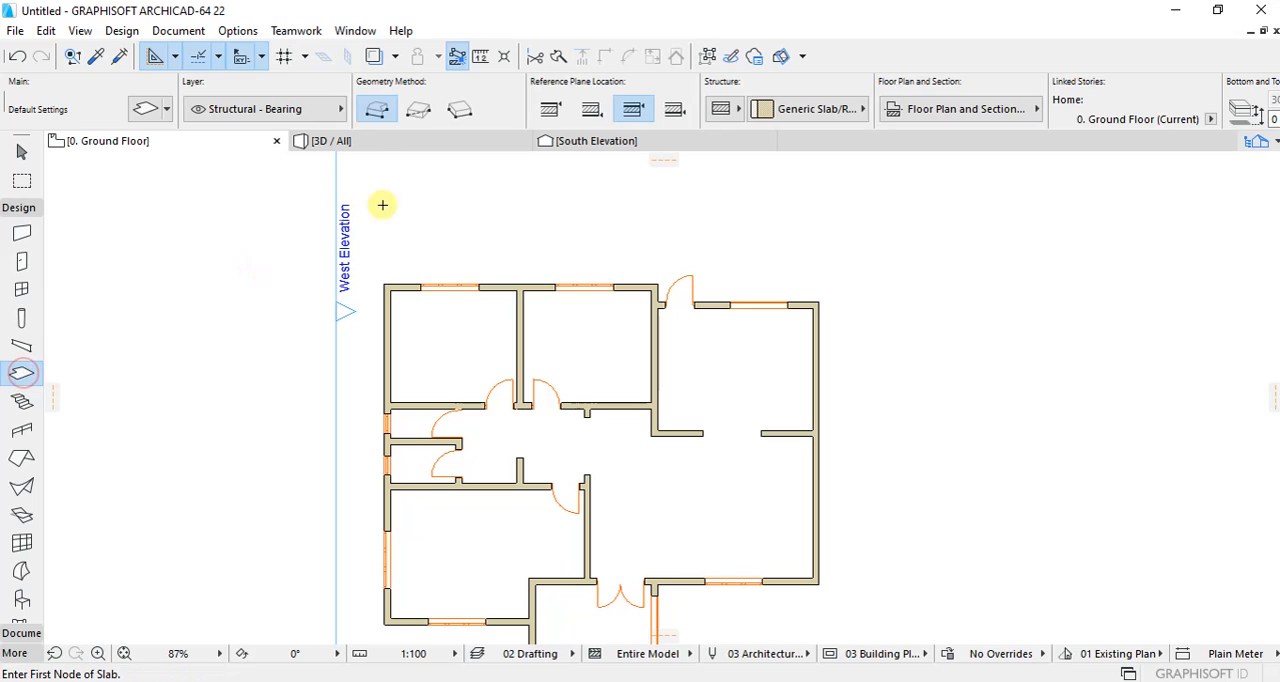
scroll(583, 270, down, 2)
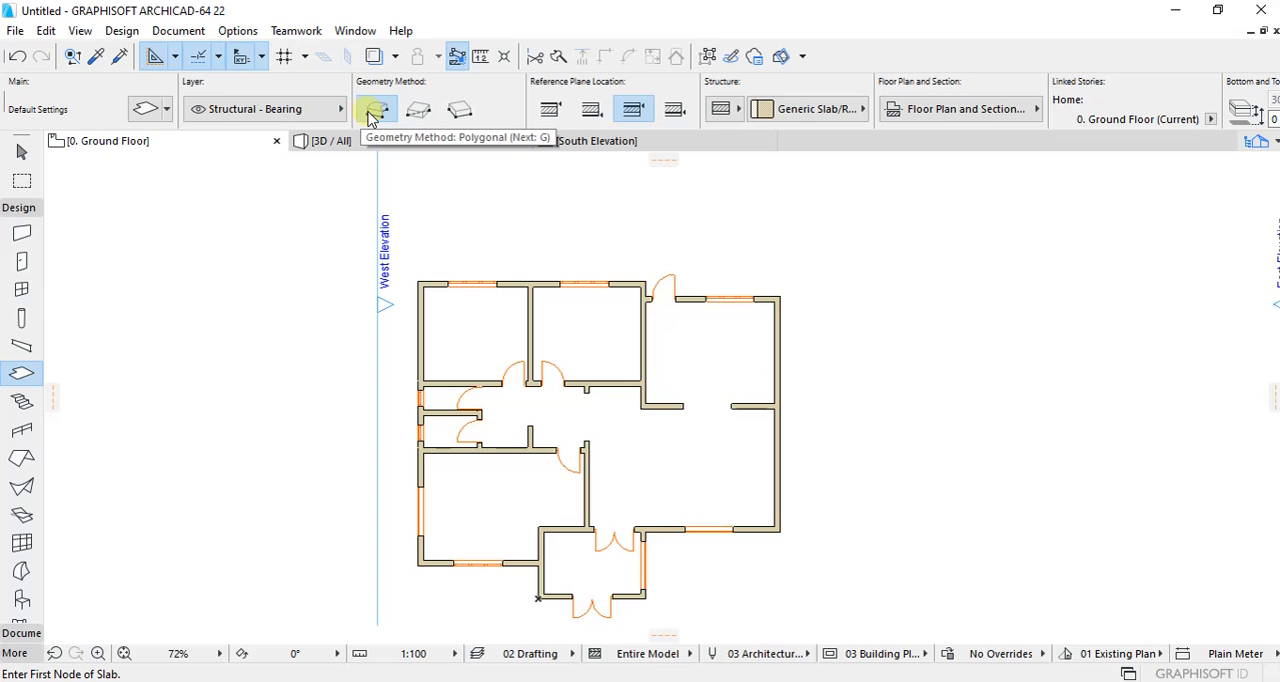
scroll(763, 300, up, 3)
click(785, 283)
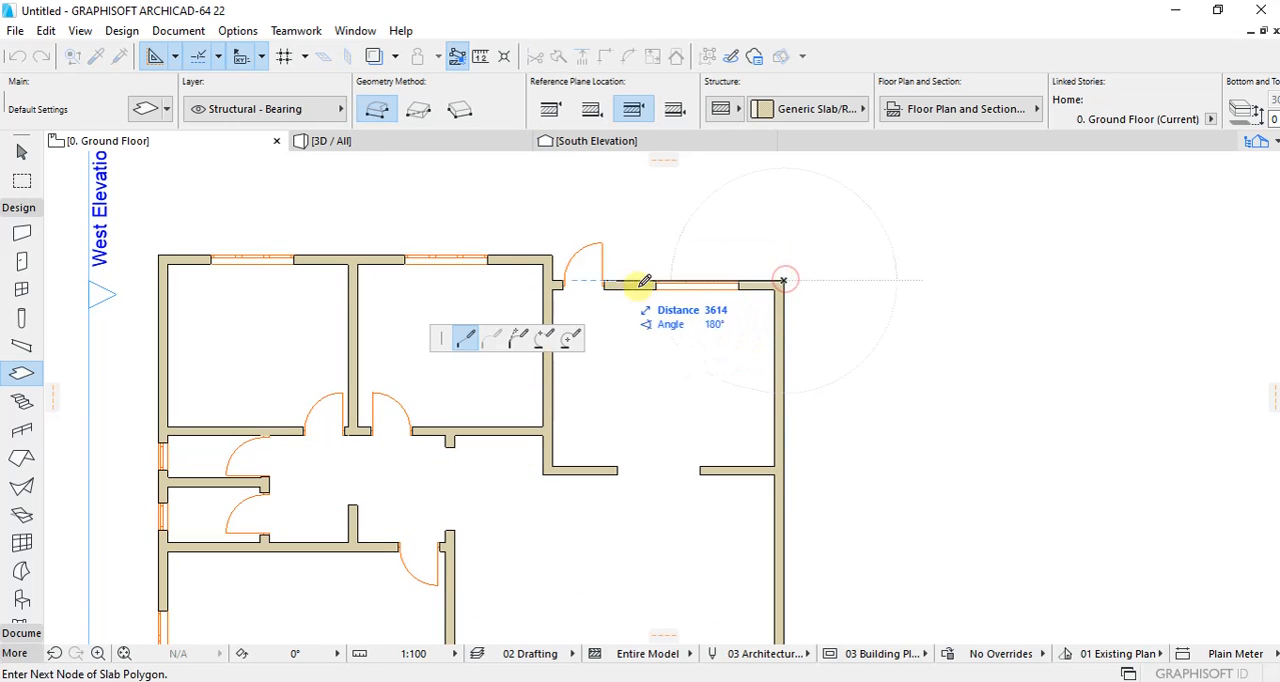
scroll(570, 272, up, 2)
click(538, 291)
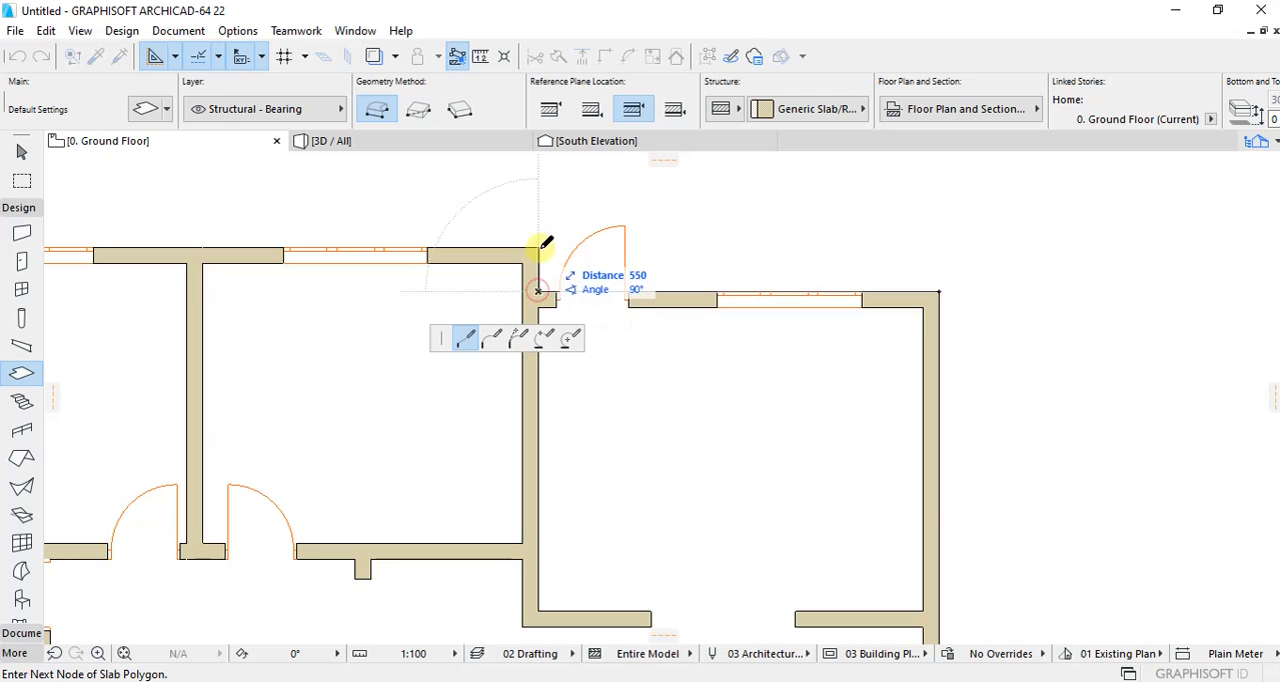
click(539, 248)
Step: Complete the slab outline along the outer west, stepped south, porch and east walls, closing it at the north-east starting corner
scroll(583, 244, down, 5)
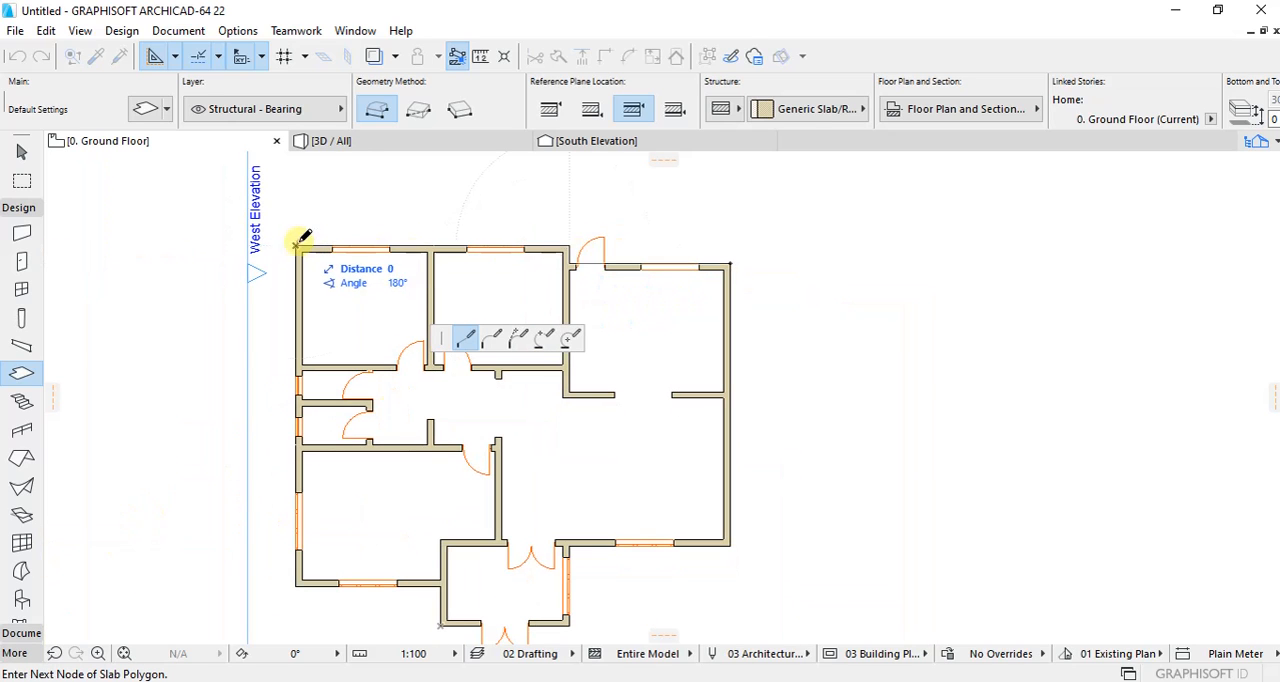
click(296, 585)
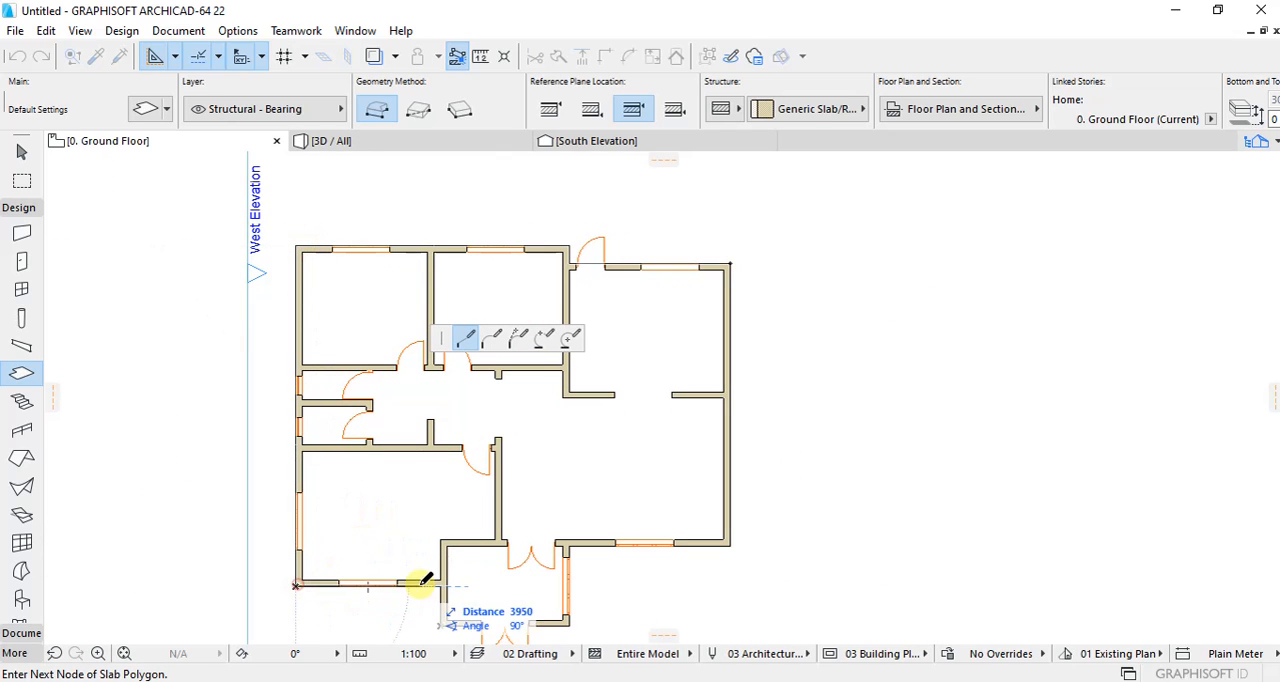
click(441, 586)
scroll(443, 586, down, 3)
scroll(436, 463, up, 4)
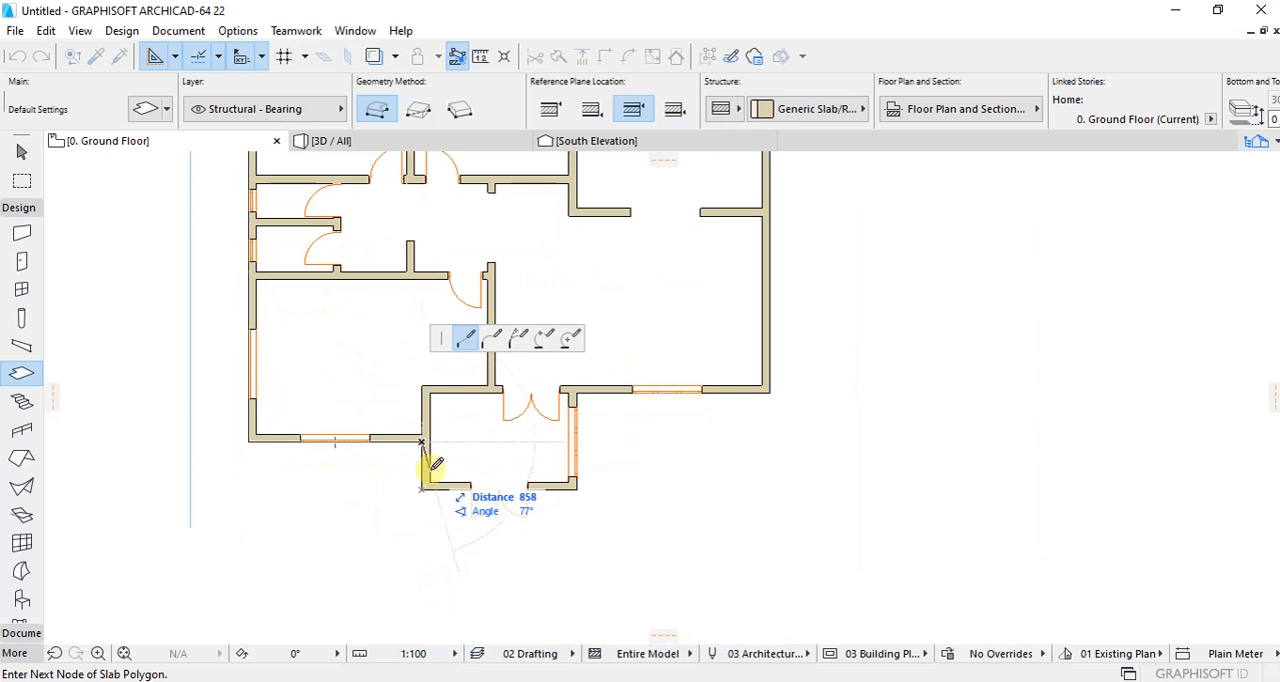
click(421, 488)
click(576, 488)
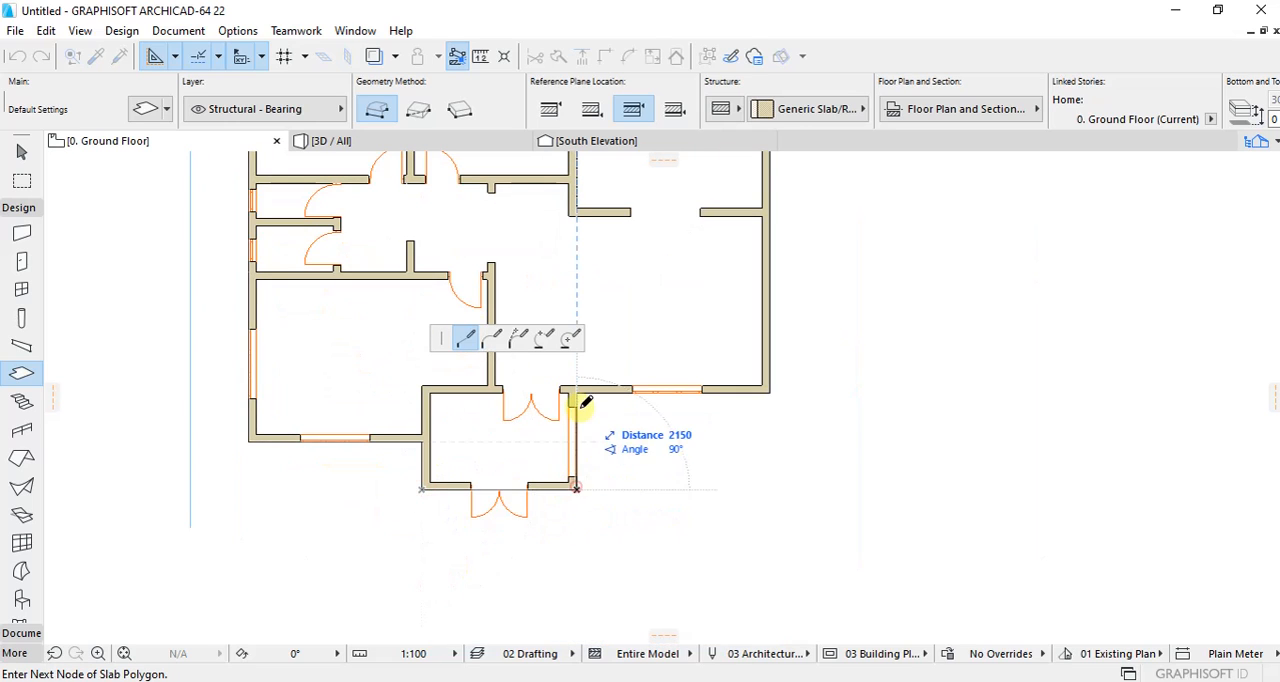
click(577, 391)
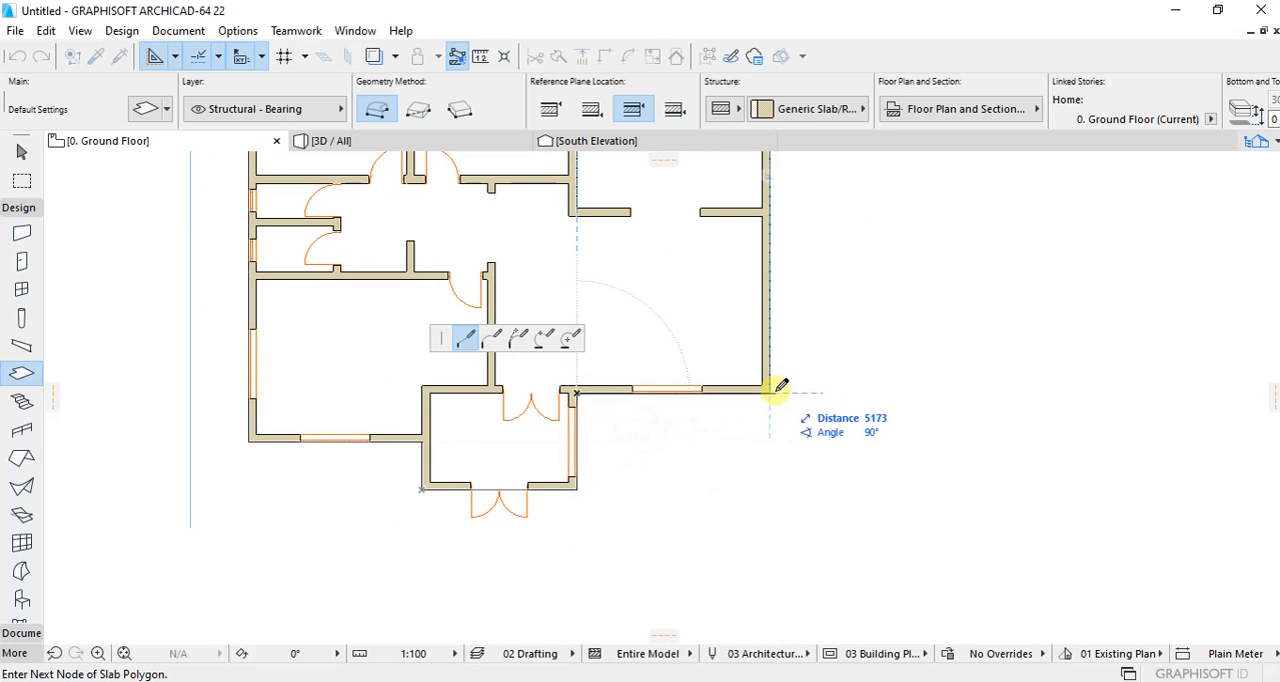
click(770, 391)
scroll(748, 433, down, 1)
scroll(771, 266, up, 3)
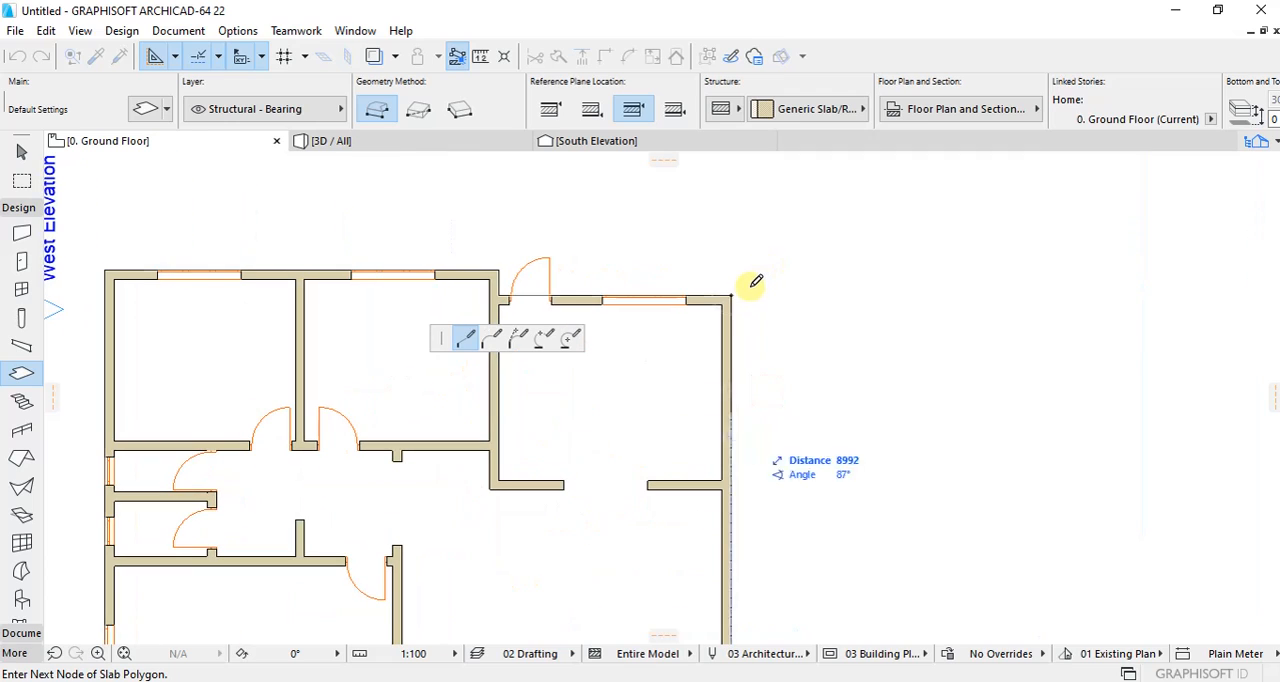
click(737, 290)
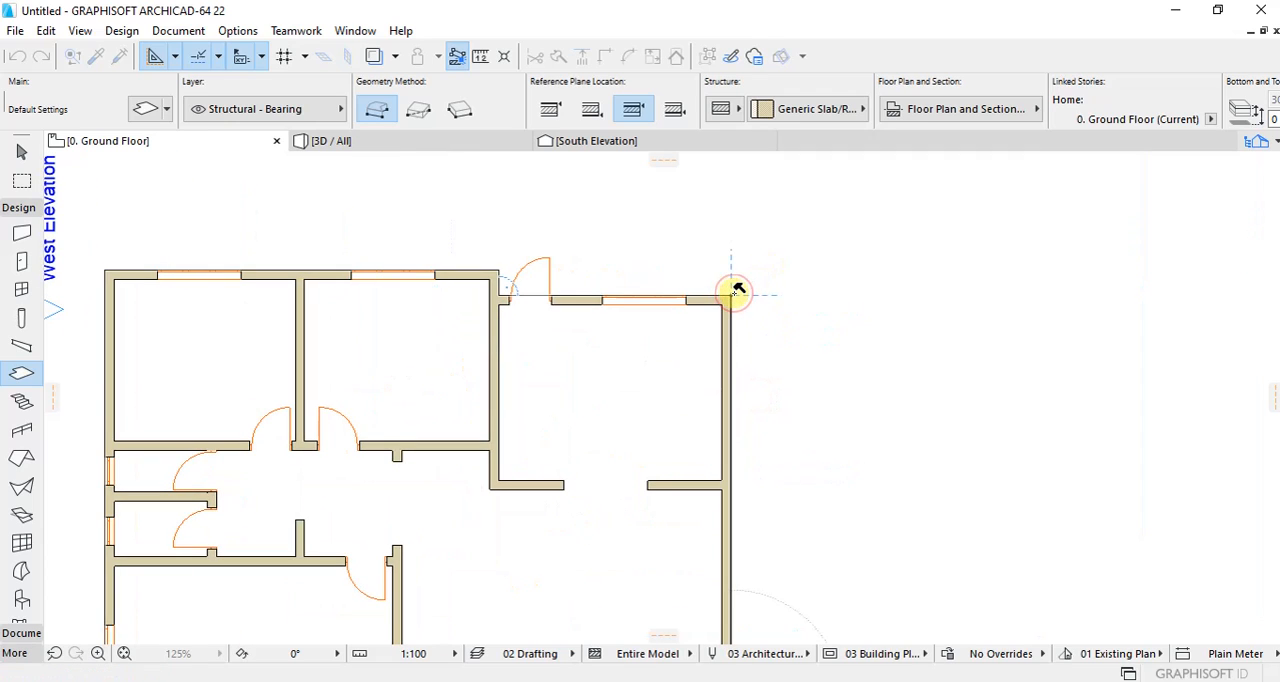
Step: Give the floor slab a basic Concrete - Structural structure with a thickness of 150
shift+click(734, 294)
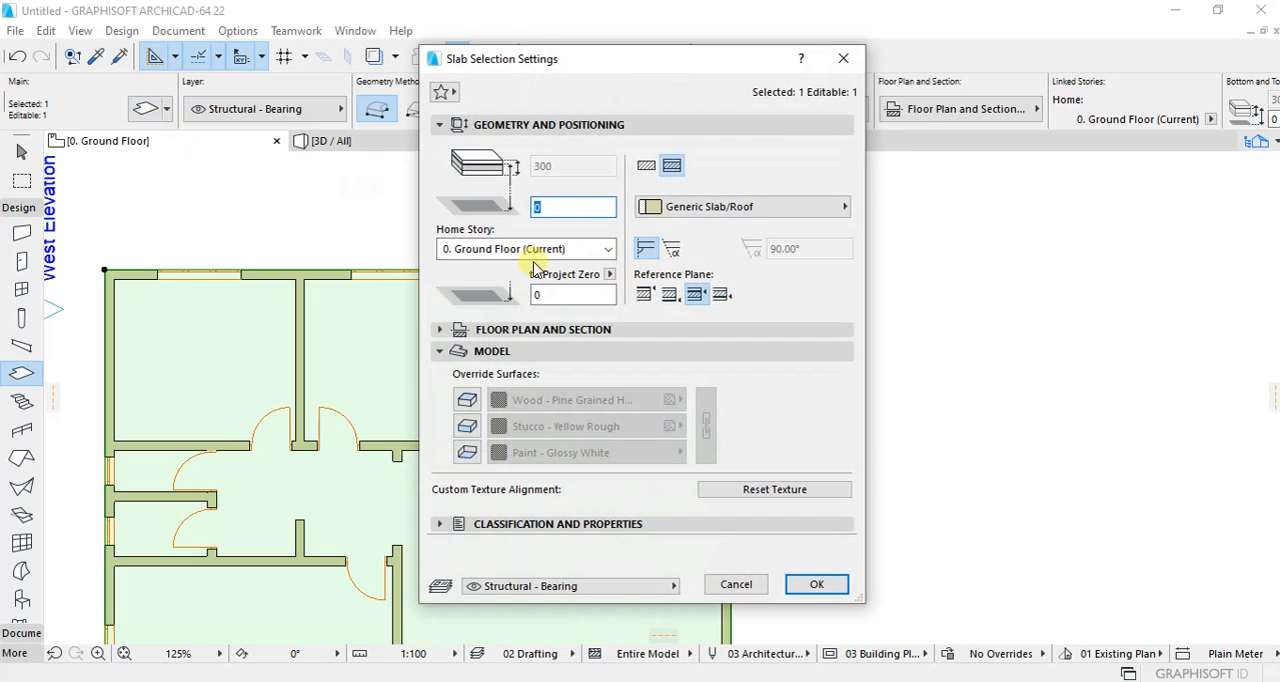
click(646, 165)
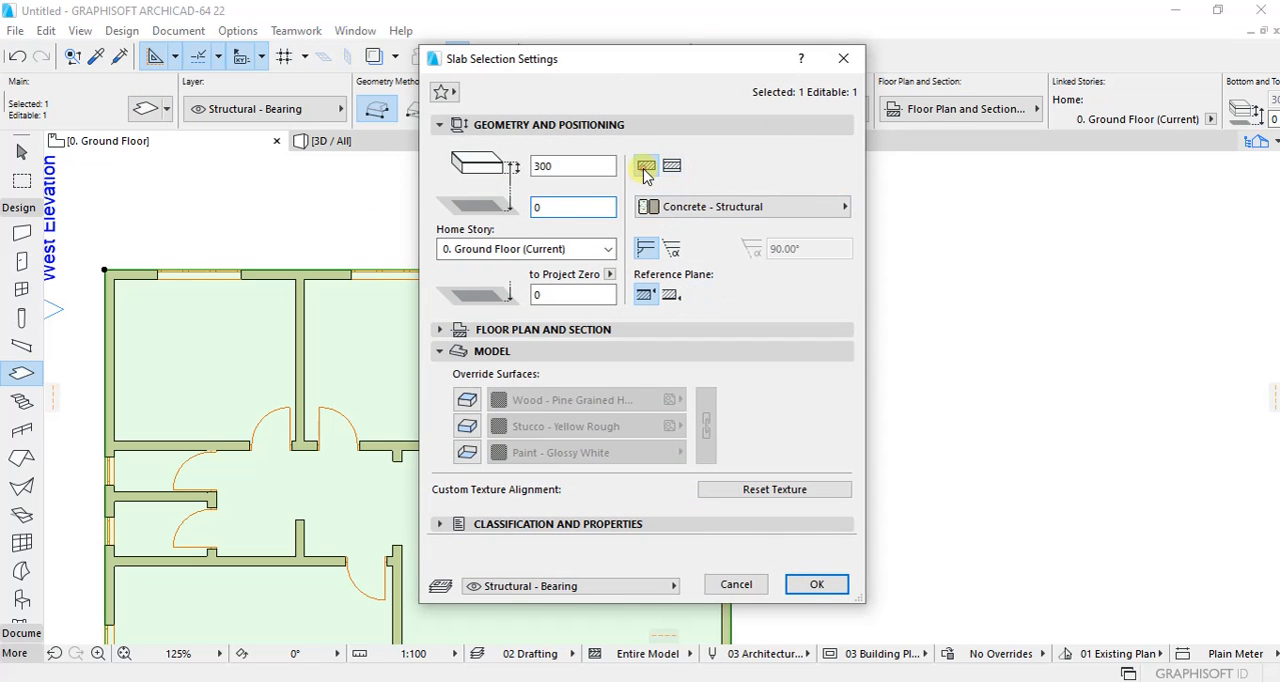
double_click(566, 165)
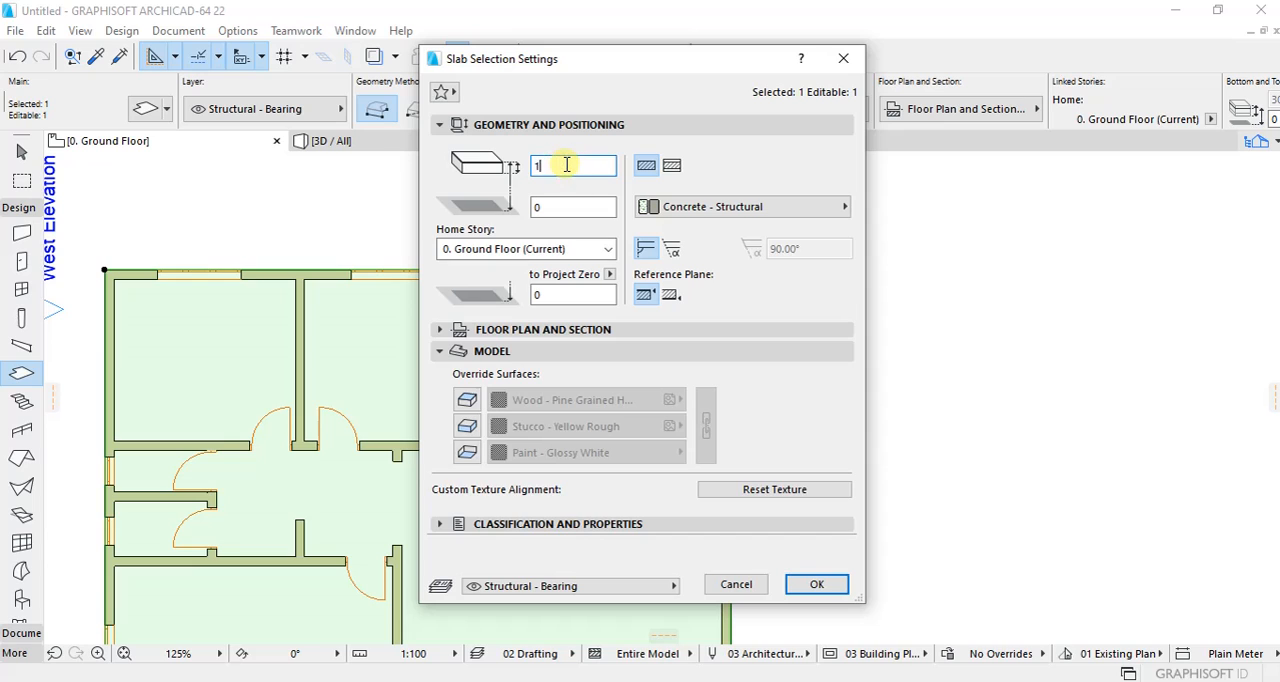
Step: Override all the slab's surfaces, using Tiles - Tan 30x30 for its top and edges and Paint - Glossy White underneath, and apply the settings
click(467, 400)
click(467, 426)
click(467, 452)
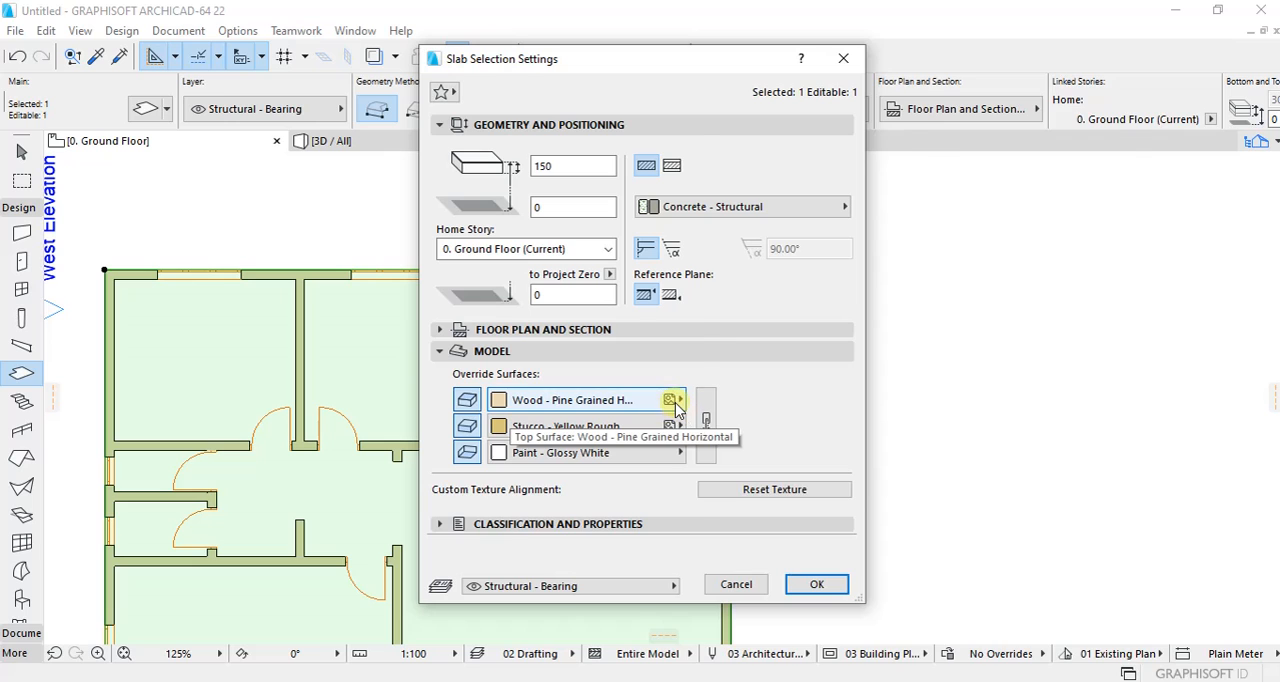
click(678, 402)
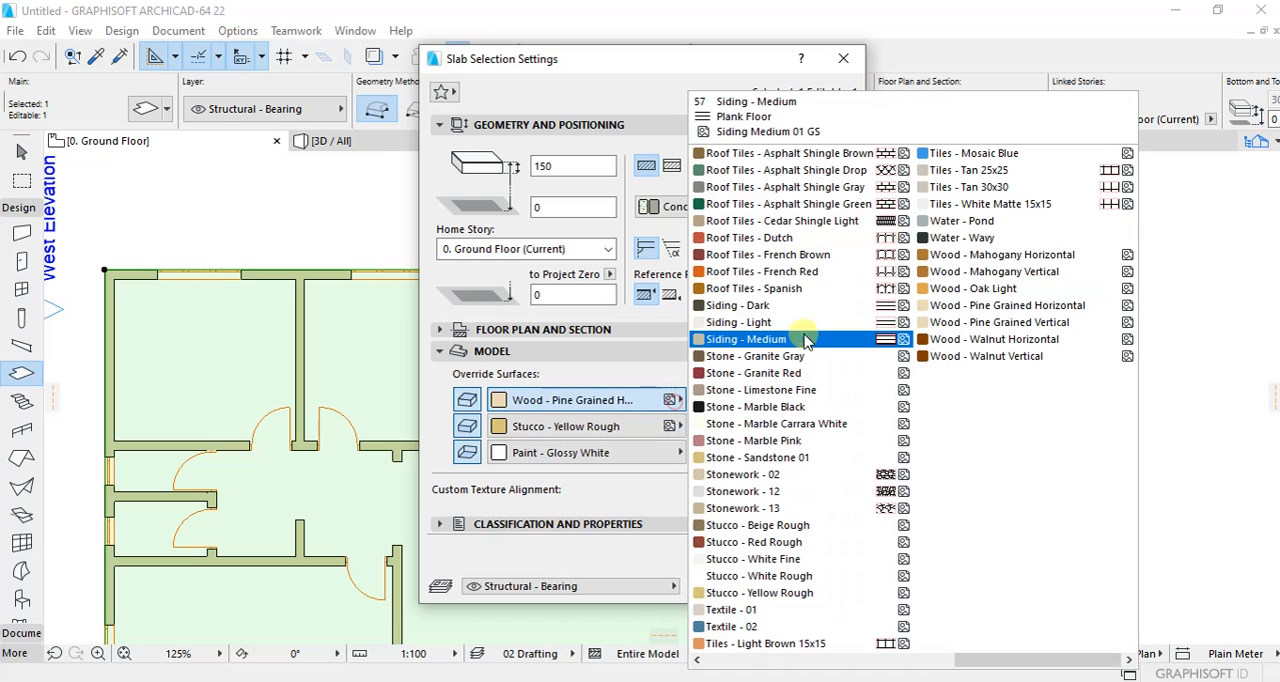
click(1010, 190)
click(679, 426)
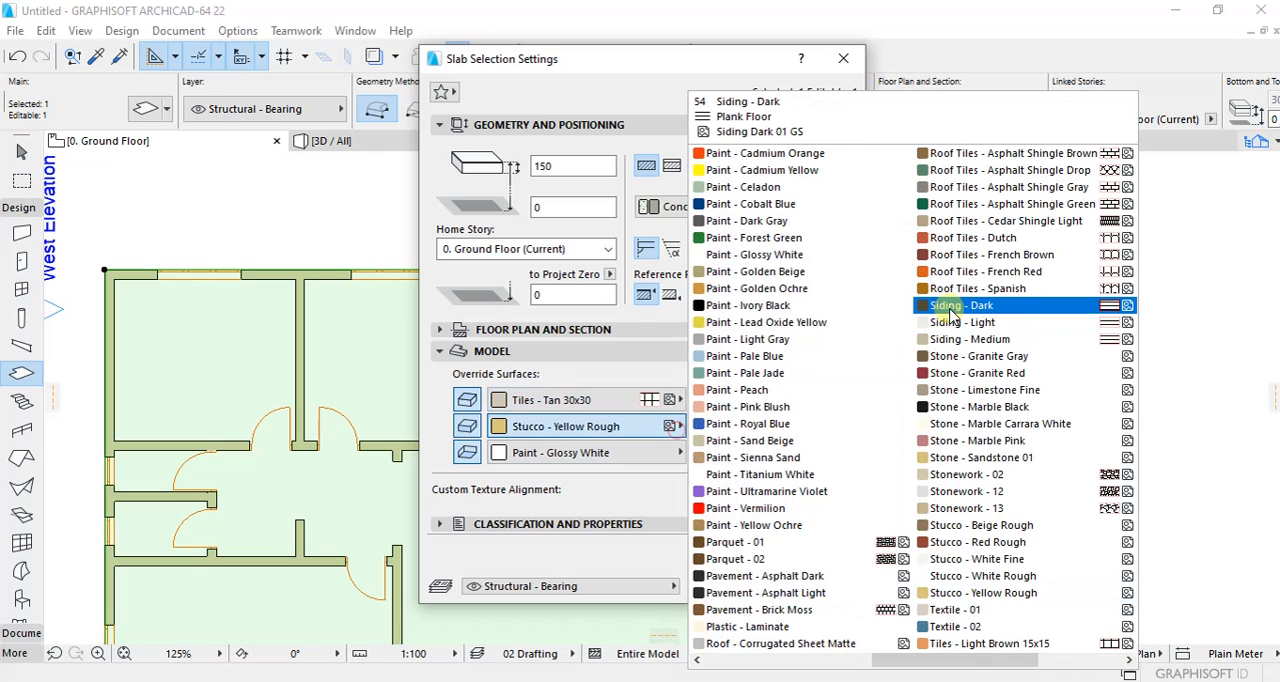
click(980, 184)
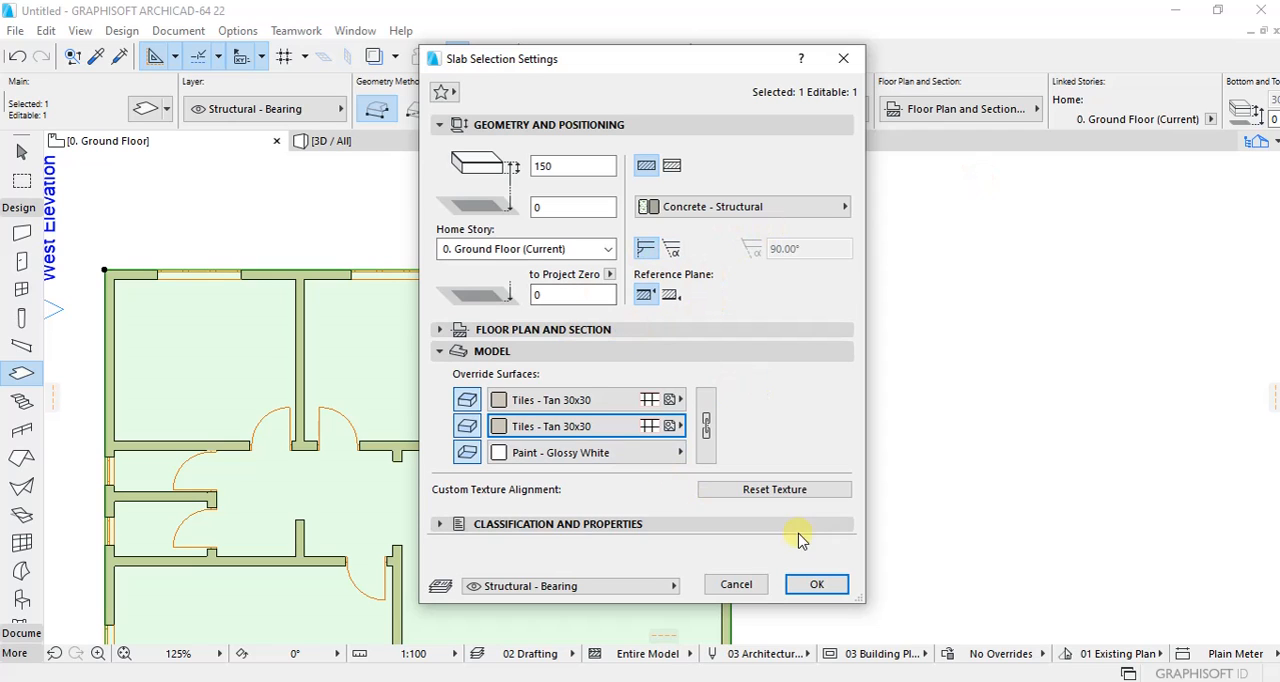
click(811, 584)
click(797, 400)
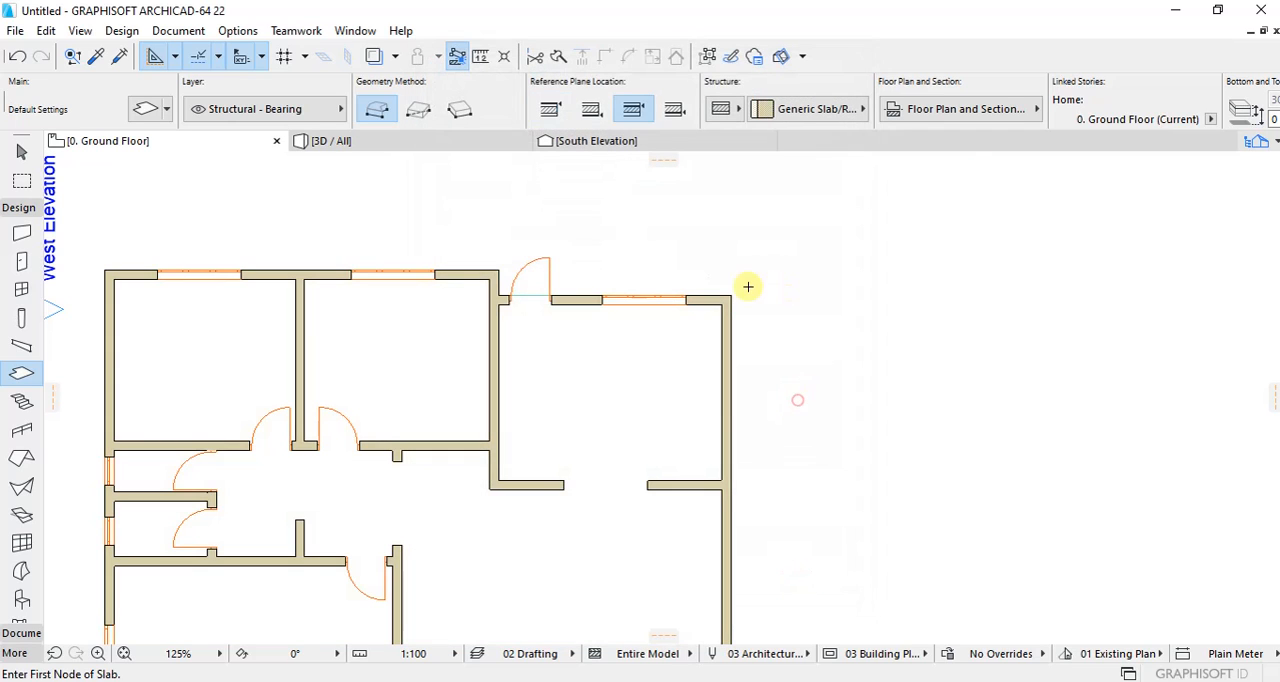
Step: Examine the tiled floor slab in the 3D view from outside and inside the rooms
click(385, 147)
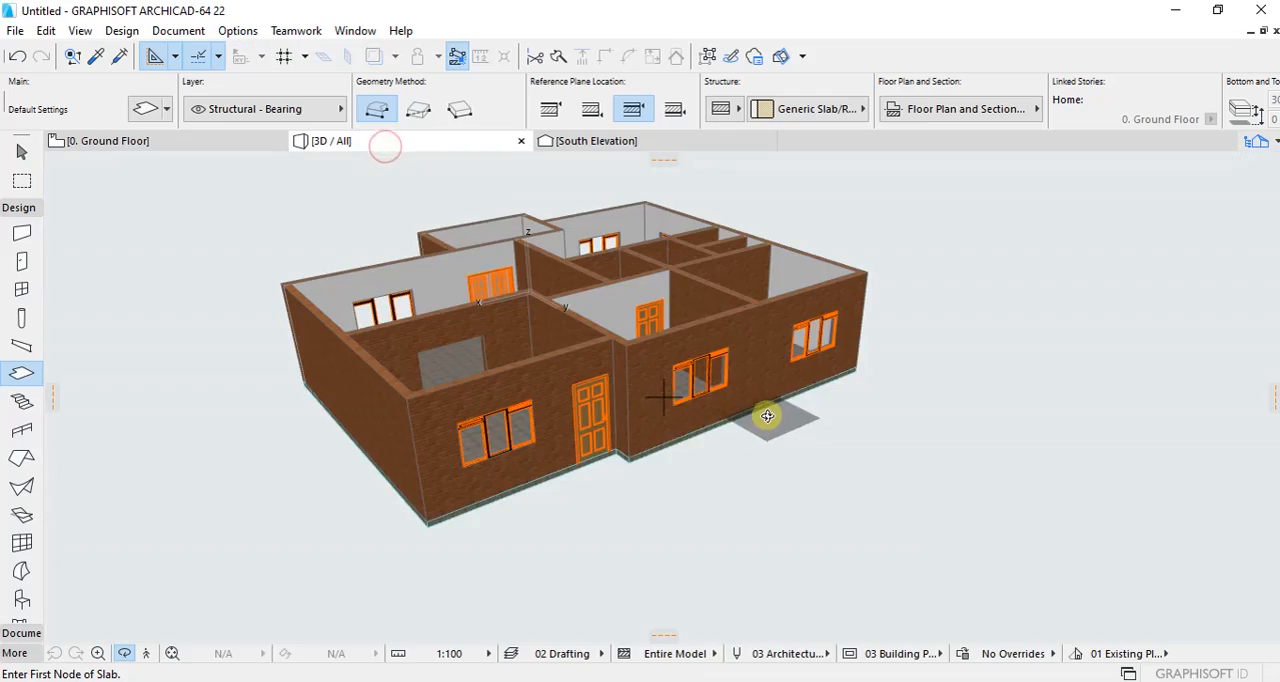
scroll(537, 360, up, 5)
scroll(451, 368, up, 10)
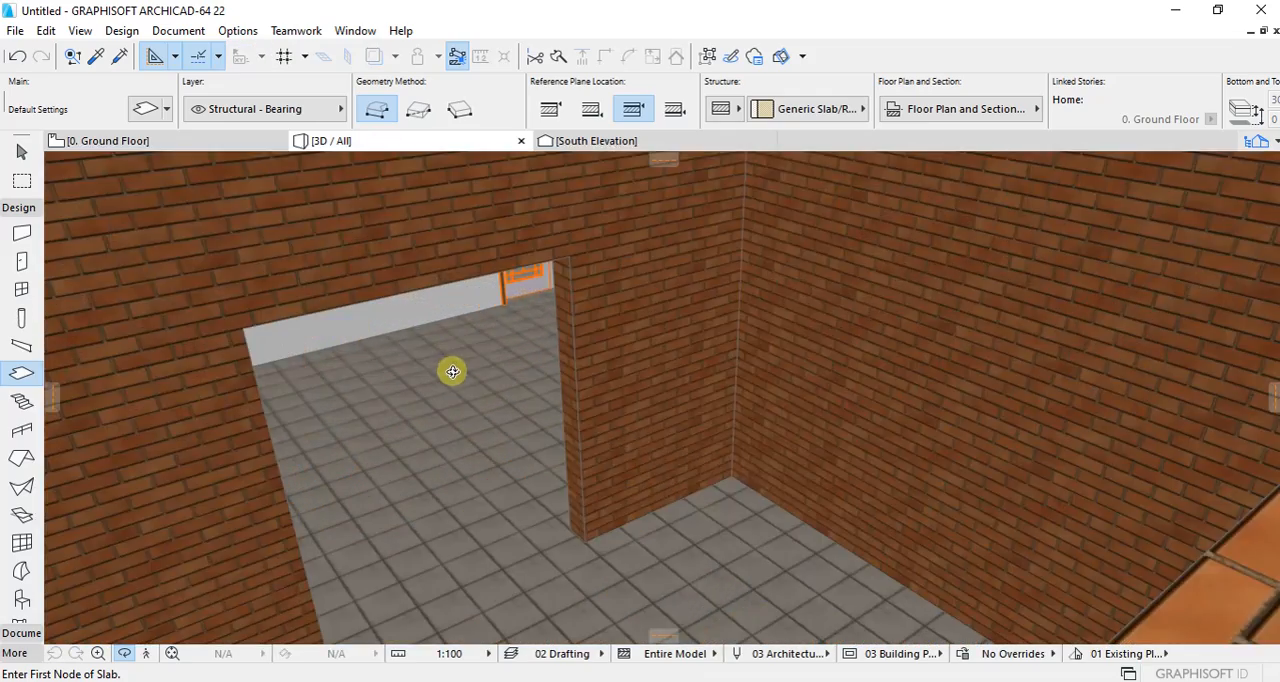
scroll(518, 452, down, 10)
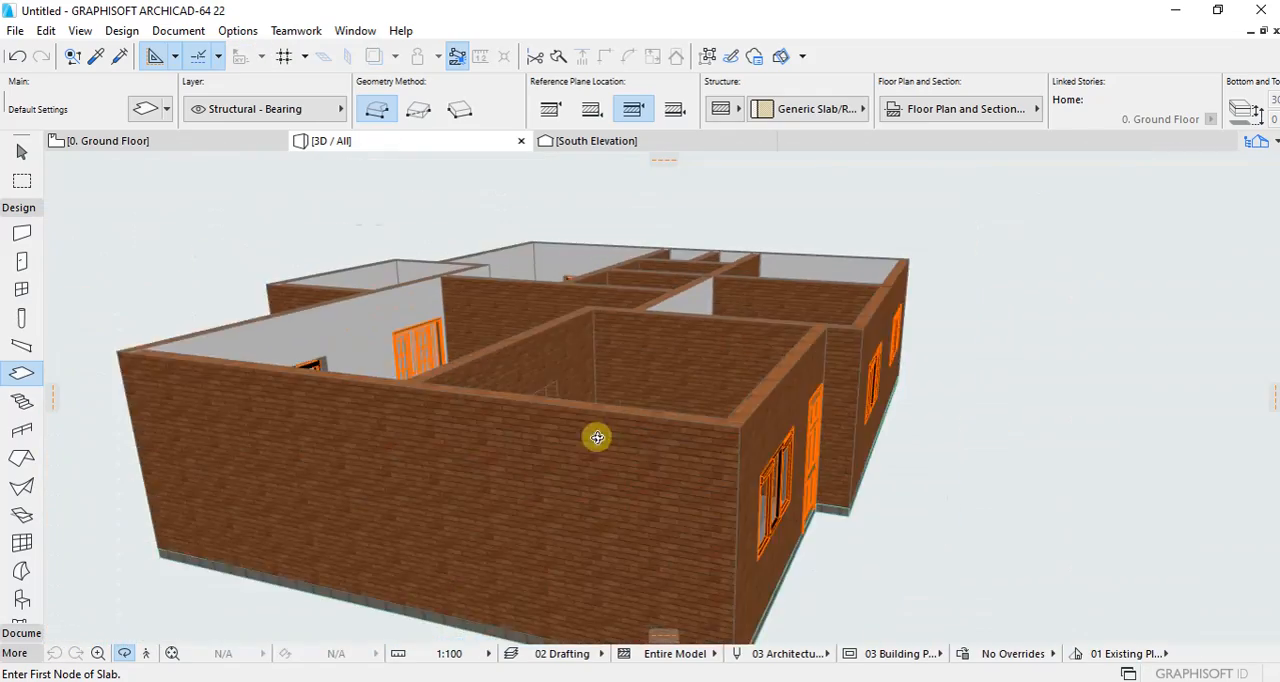
scroll(403, 277, up, 8)
scroll(620, 449, down, 8)
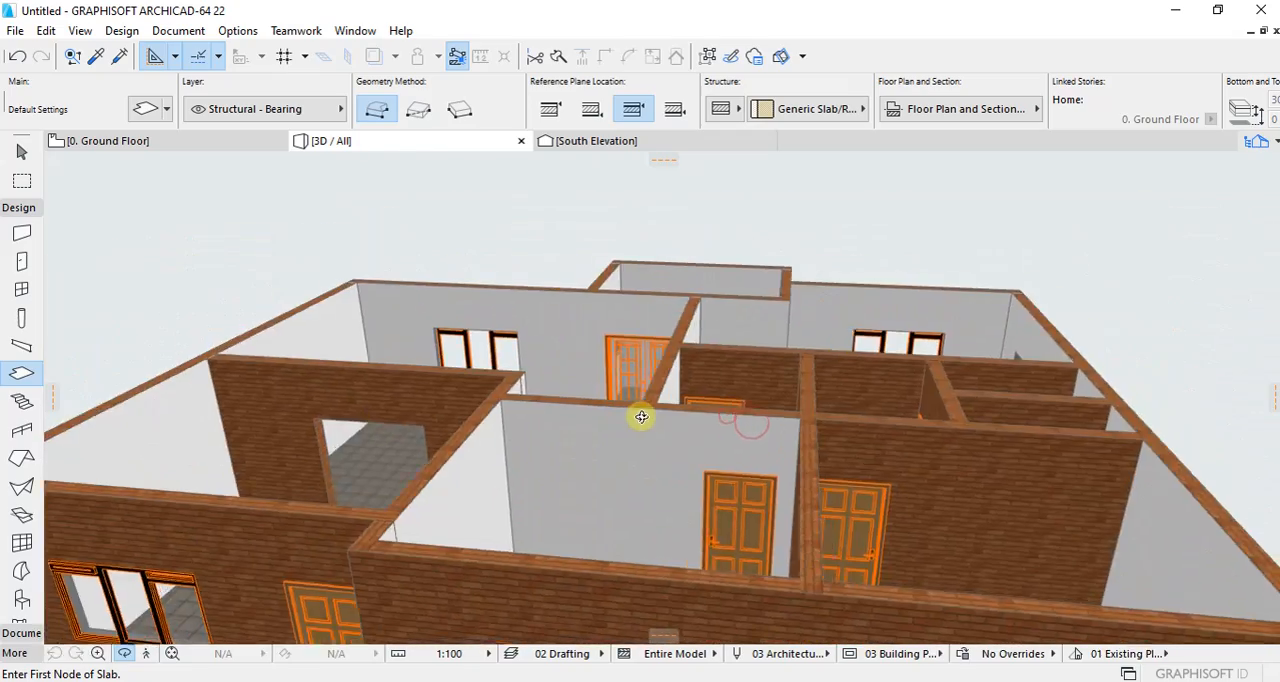
shift+middle_drag(641, 416, 526, 360)
Step: From the ground floor plan, set the multi-plane roof defaults to a basic Timber - Roof structure, 200 thick, with a 30° pitch
click(92, 143)
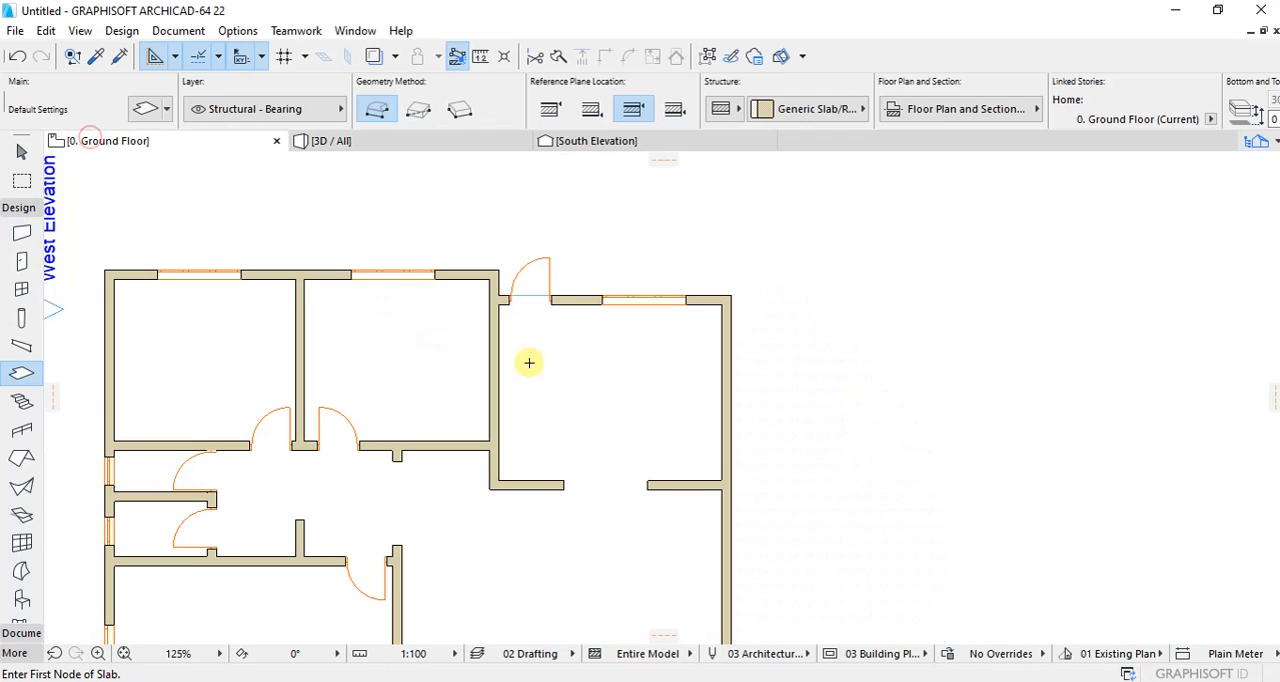
scroll(620, 286, down, 8)
scroll(538, 232, up, 5)
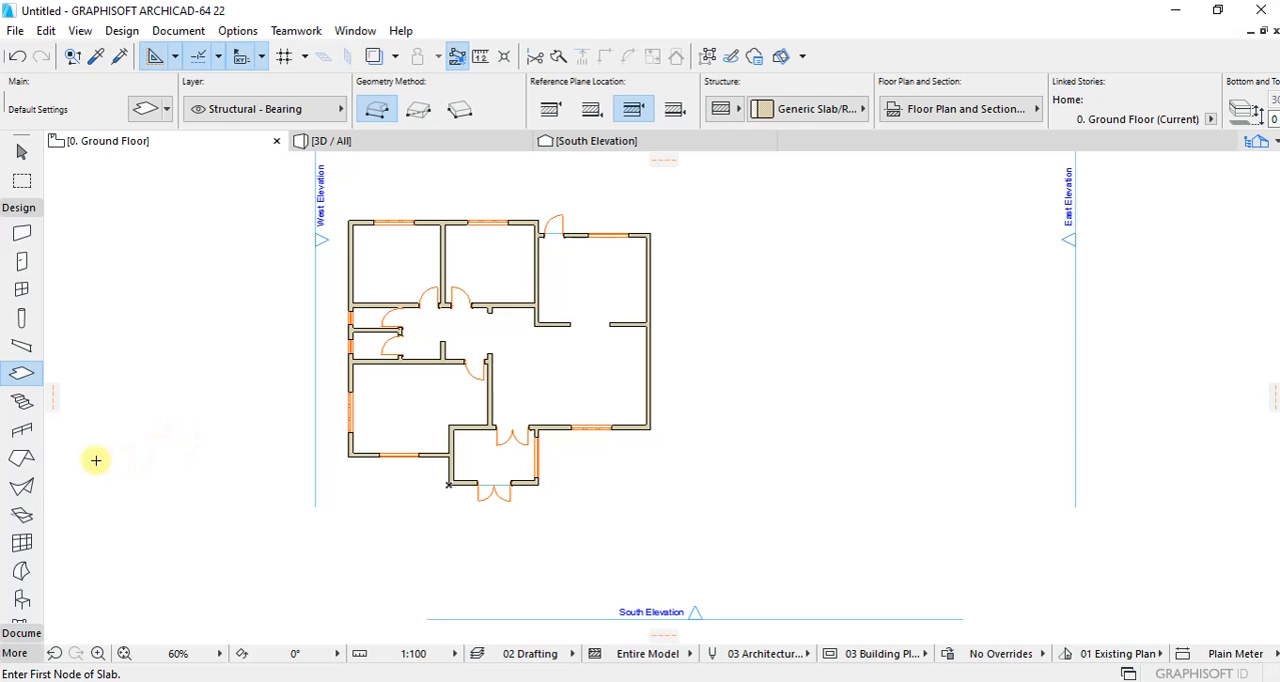
click(22, 458)
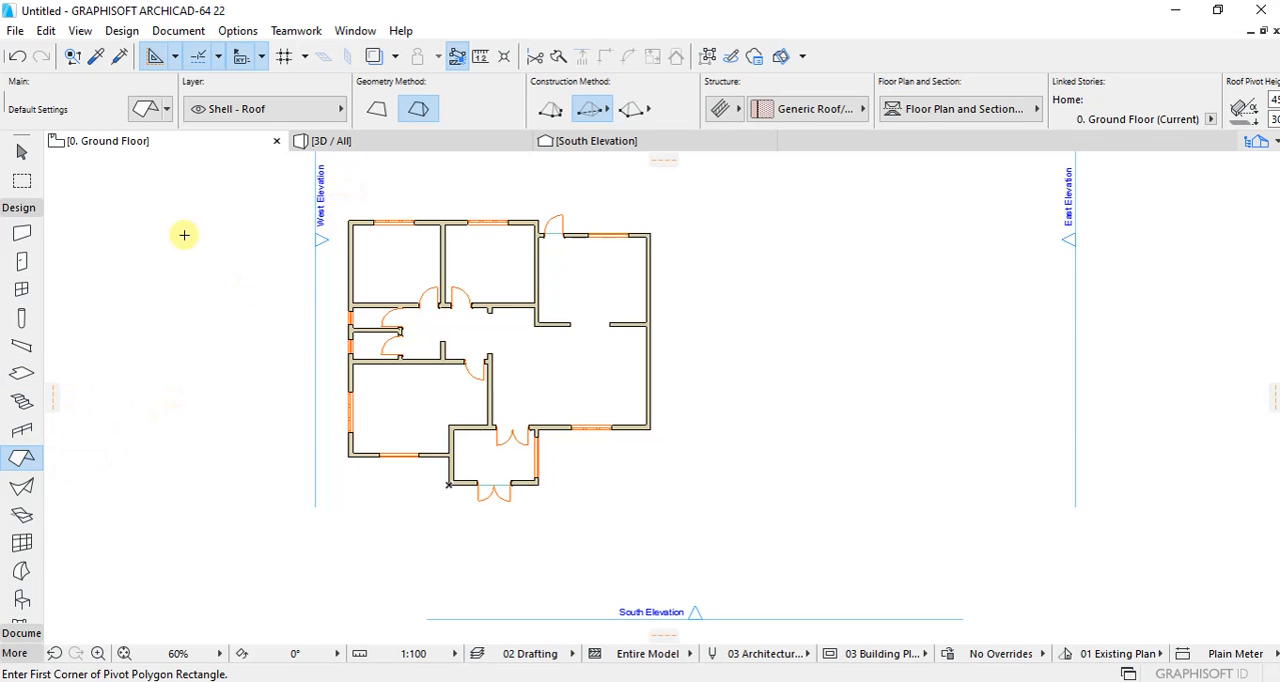
click(146, 117)
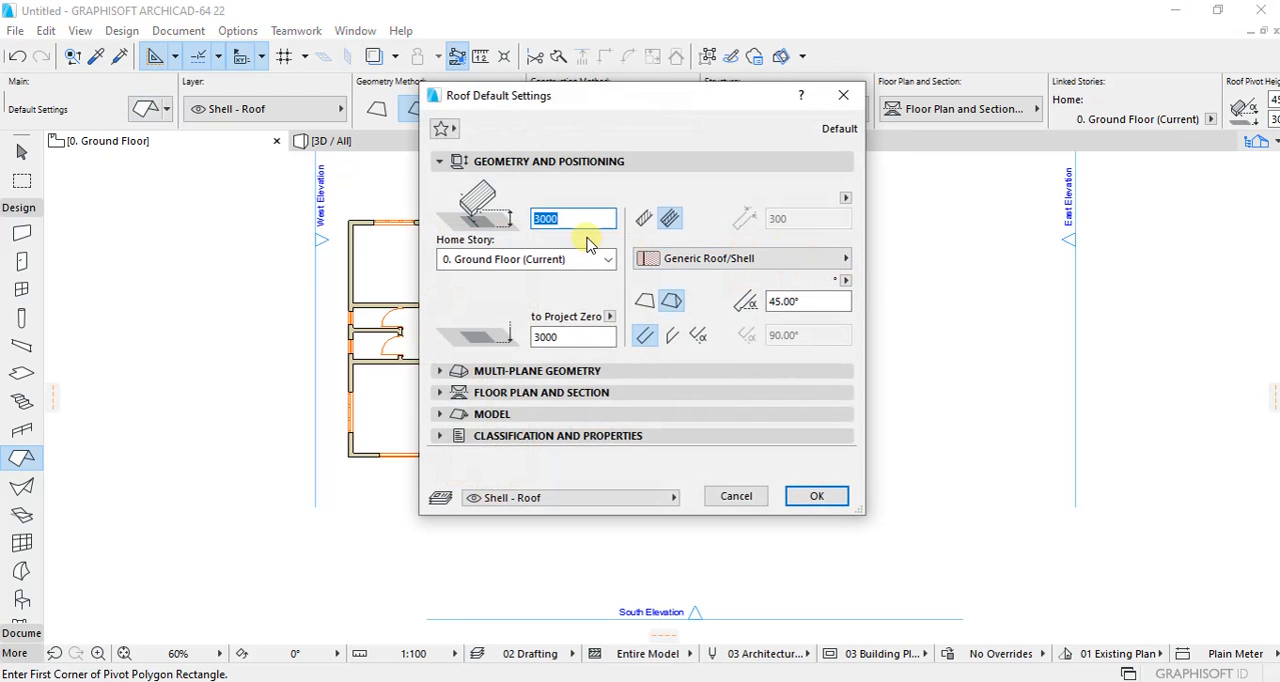
click(643, 218)
click(819, 218)
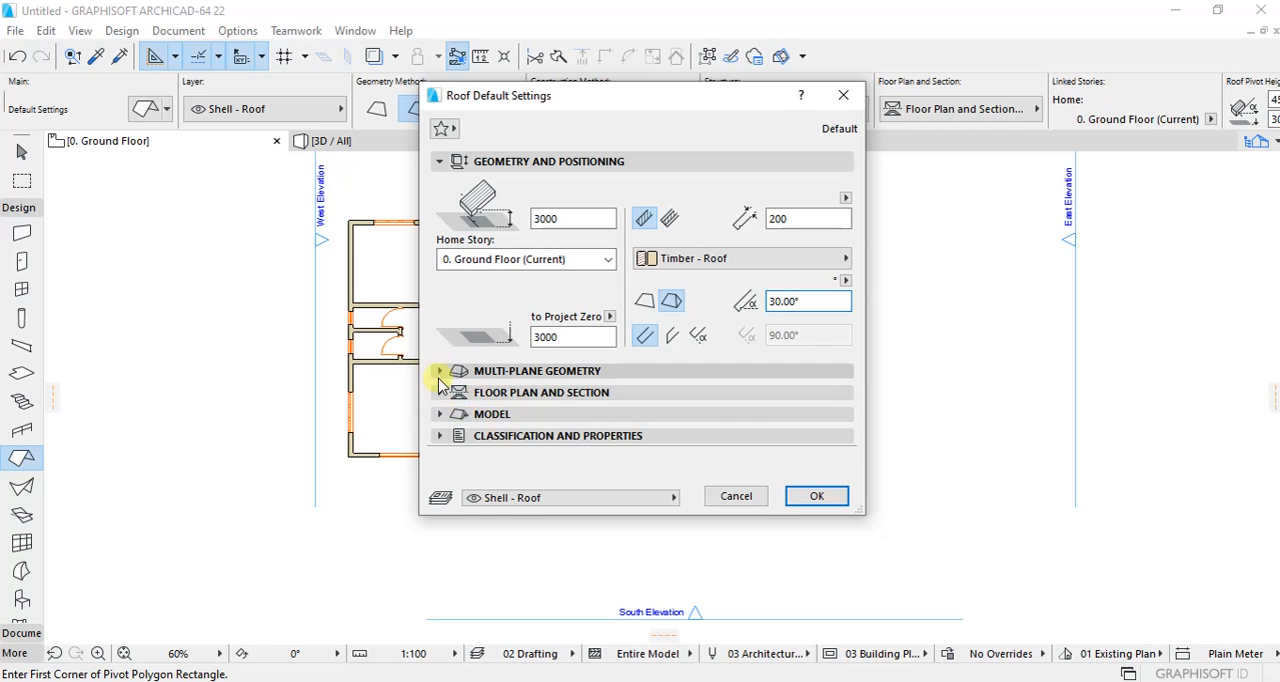
Step: Set the default roof's eaves overhang offset to 600
click(440, 370)
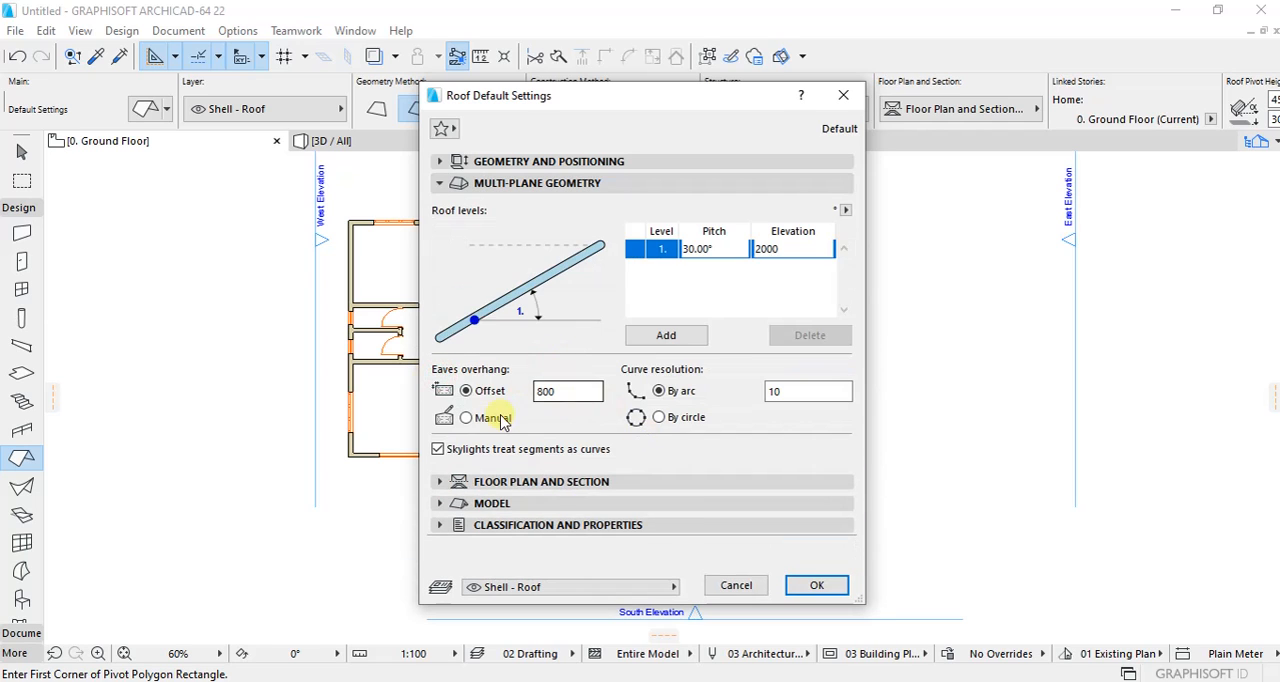
double_click(565, 390)
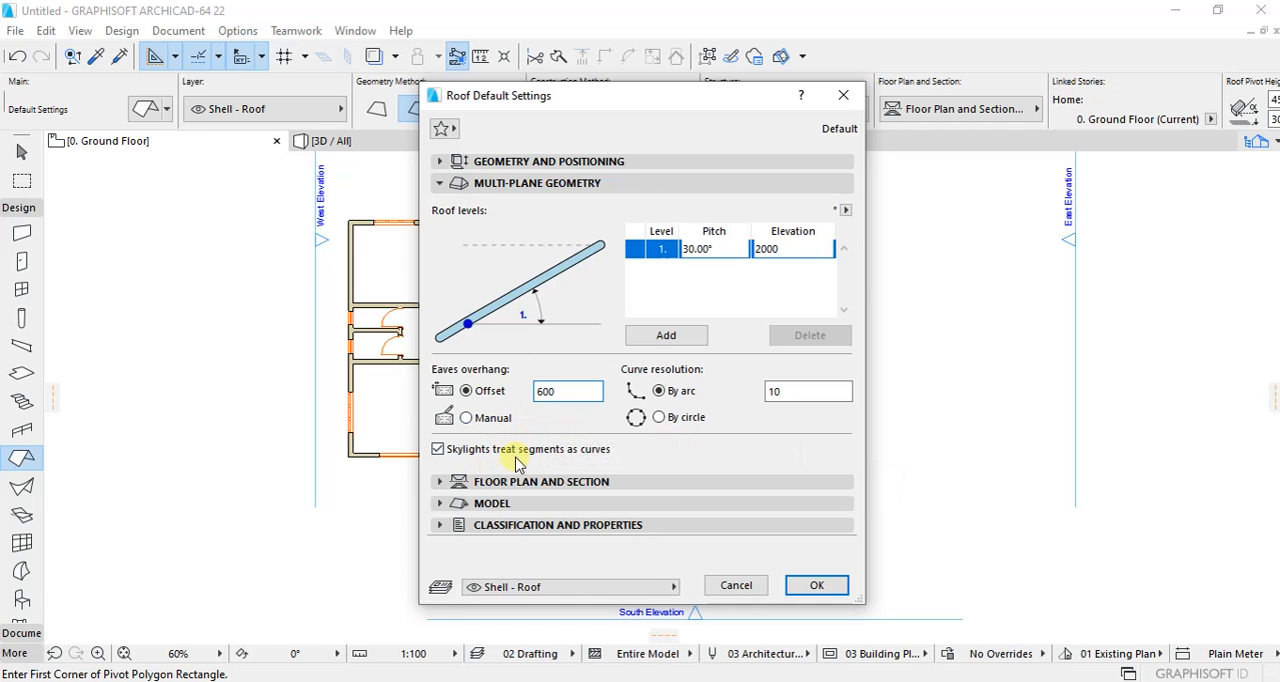
click(443, 482)
click(444, 485)
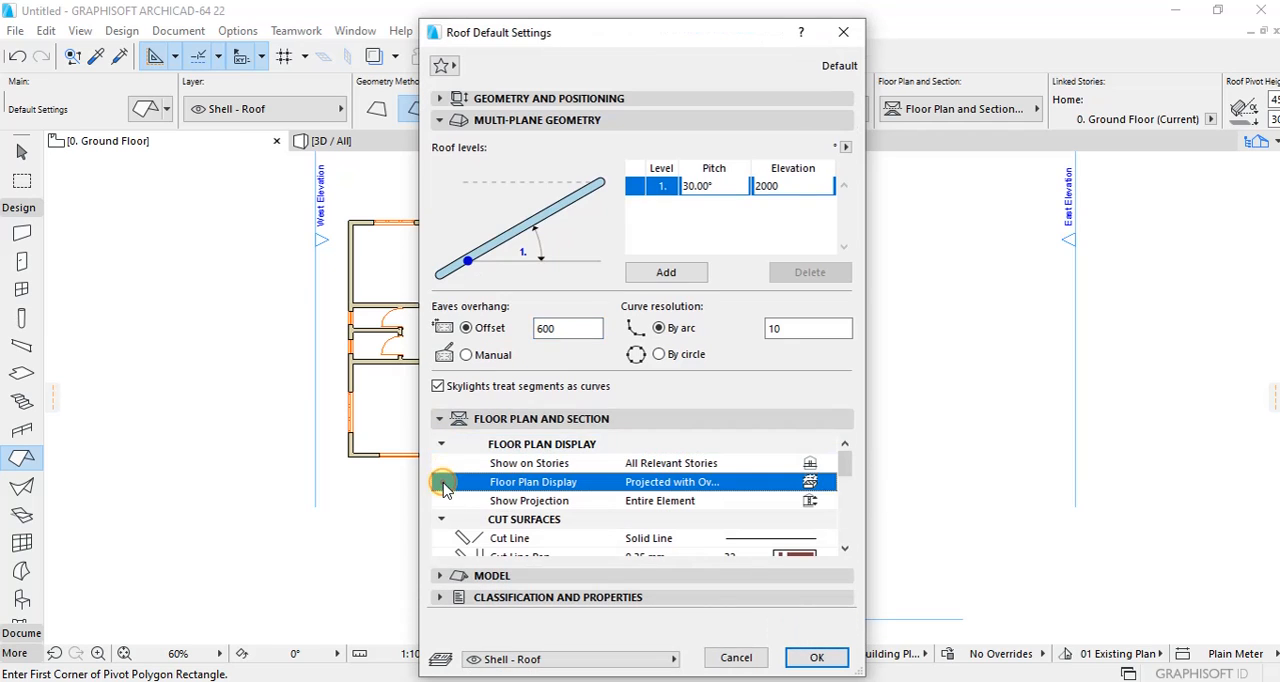
click(442, 421)
Step: Override all default roof surfaces with Roof Tiles - French Red on top, Paint - Glossy White edges and pine underneath, and accept the settings
click(440, 441)
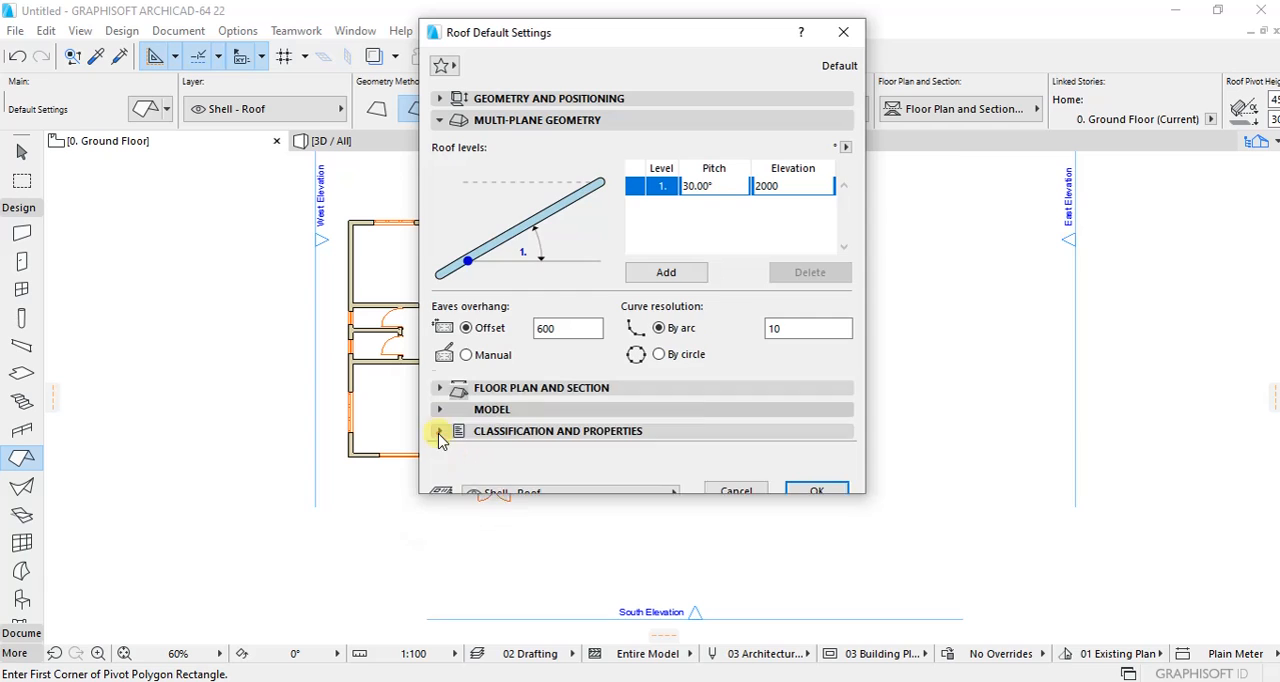
click(466, 211)
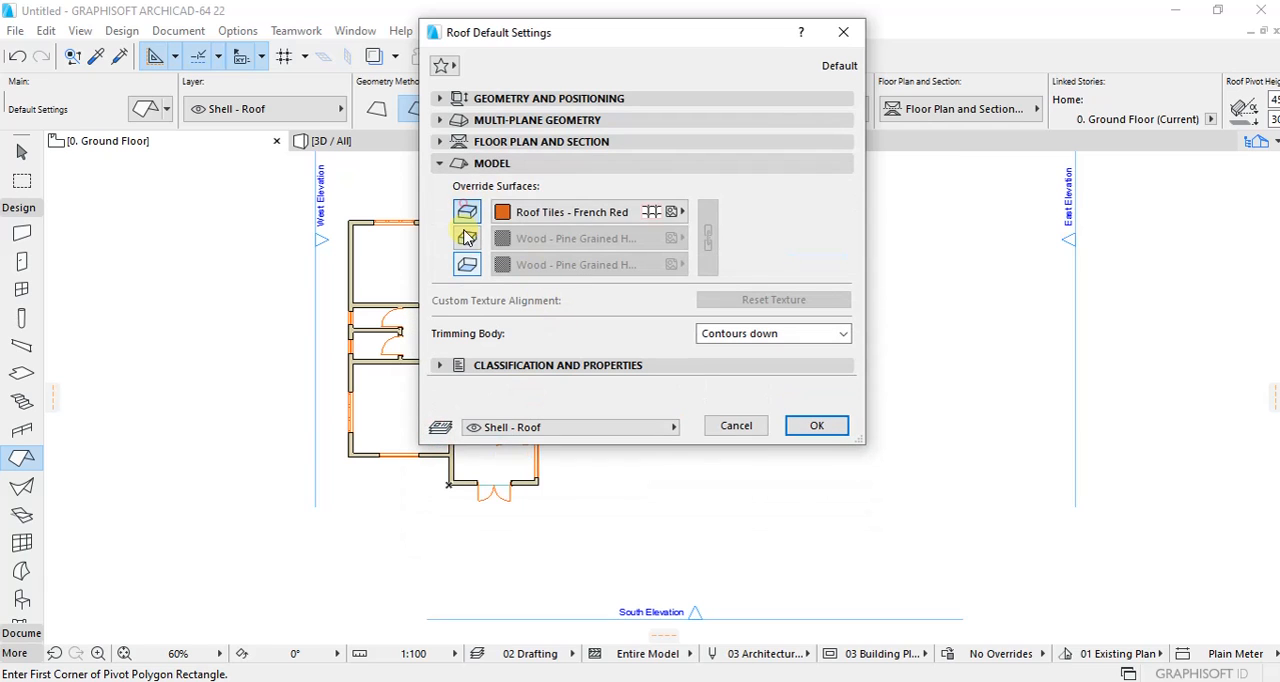
click(466, 238)
click(466, 264)
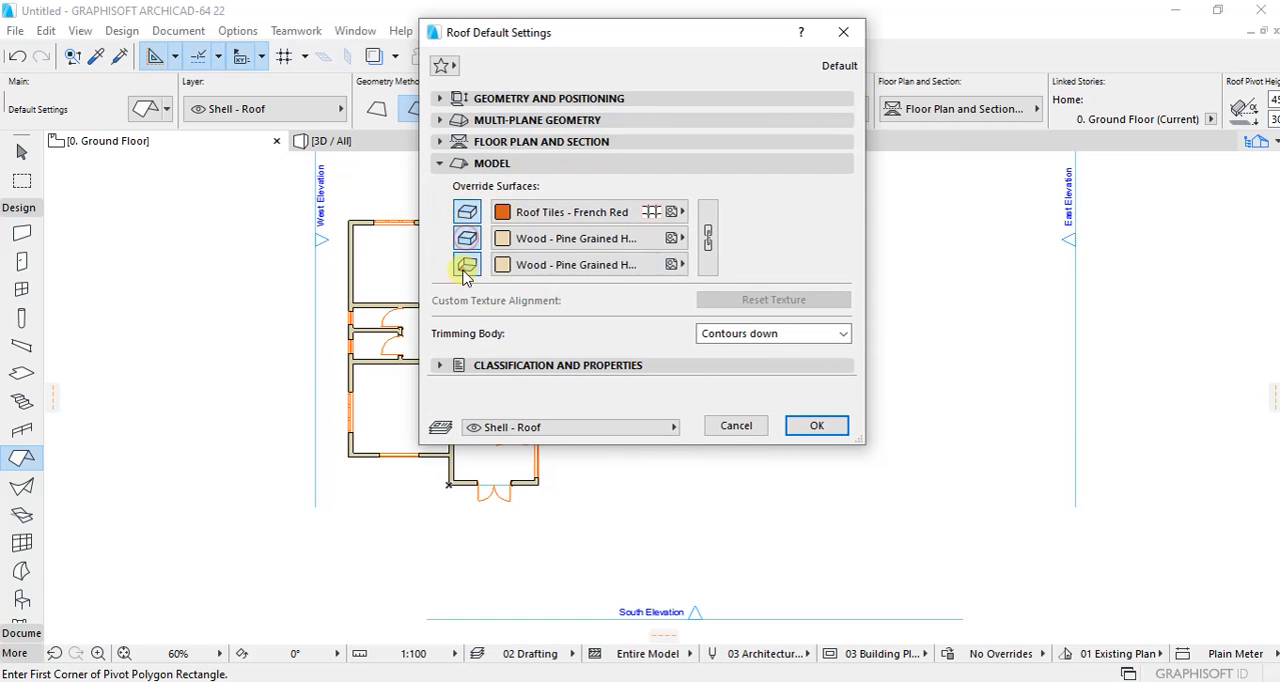
click(675, 213)
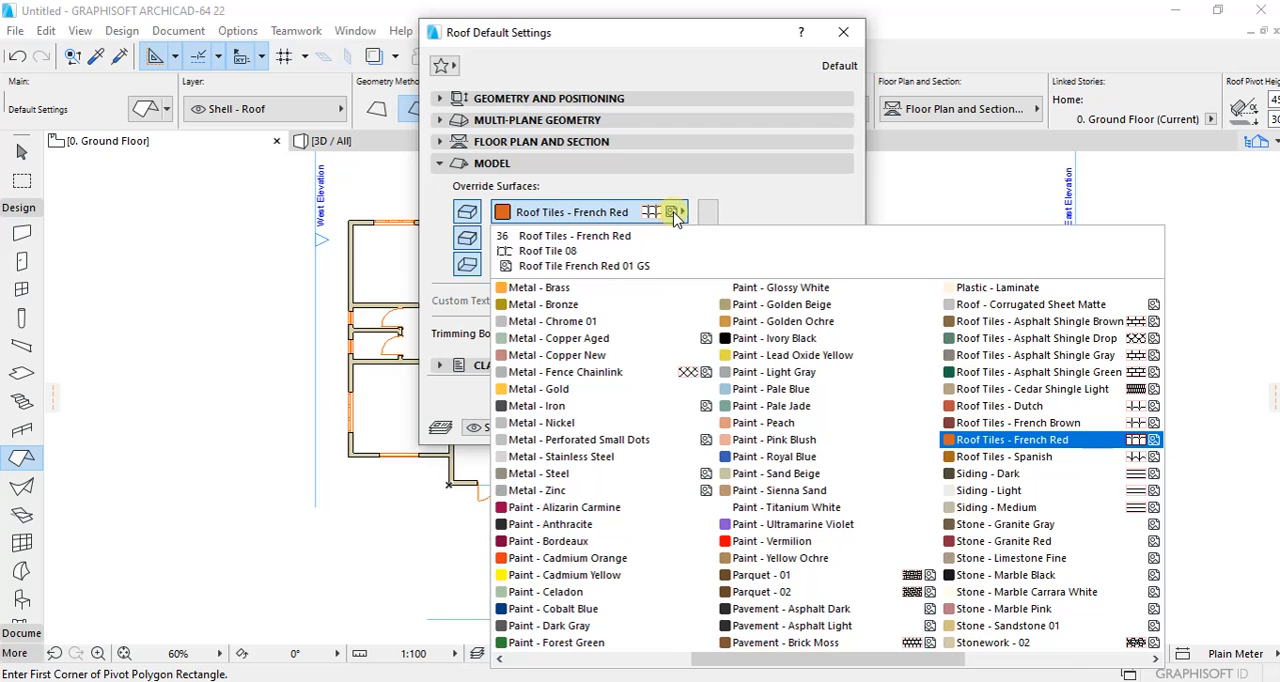
click(675, 213)
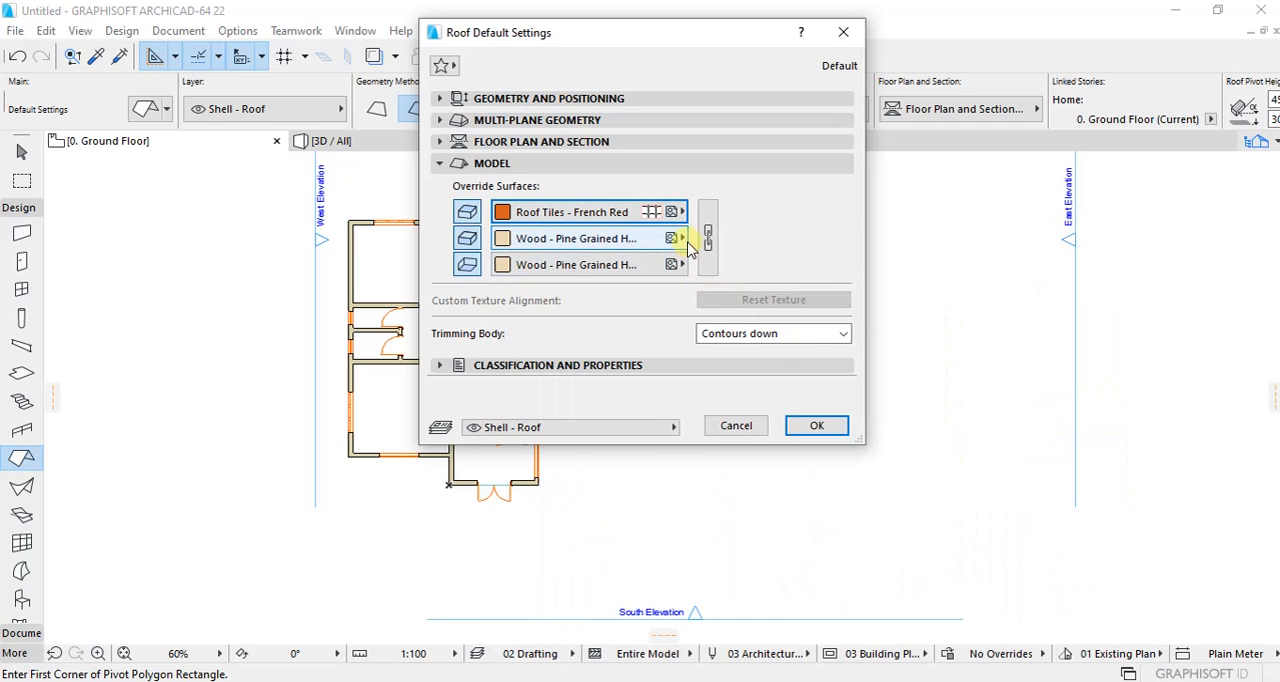
click(672, 240)
scroll(810, 432, up, 3)
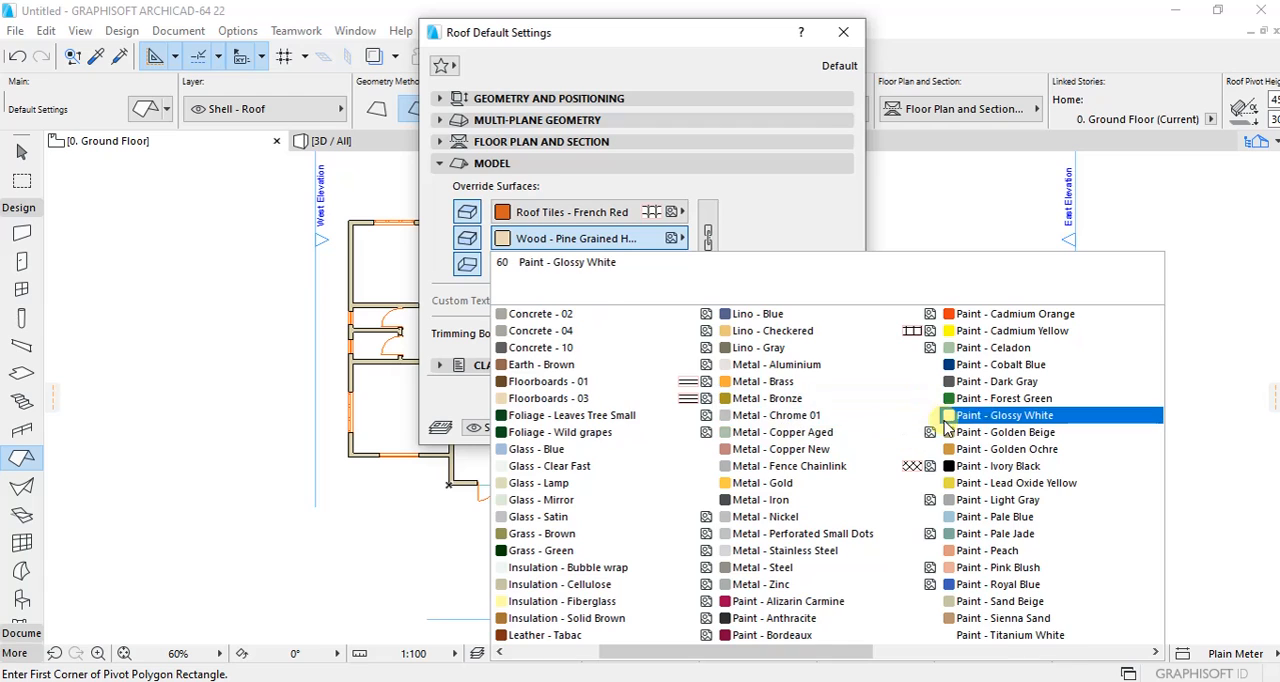
click(985, 415)
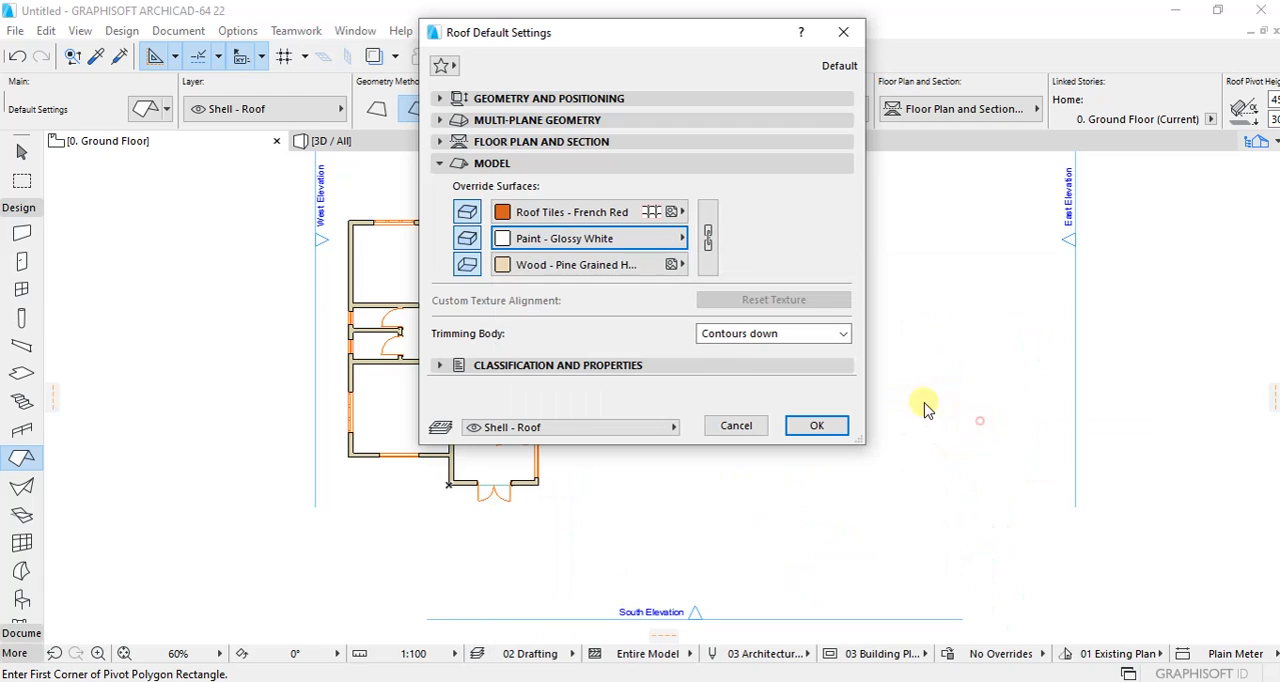
click(814, 426)
scroll(394, 207, up, 1)
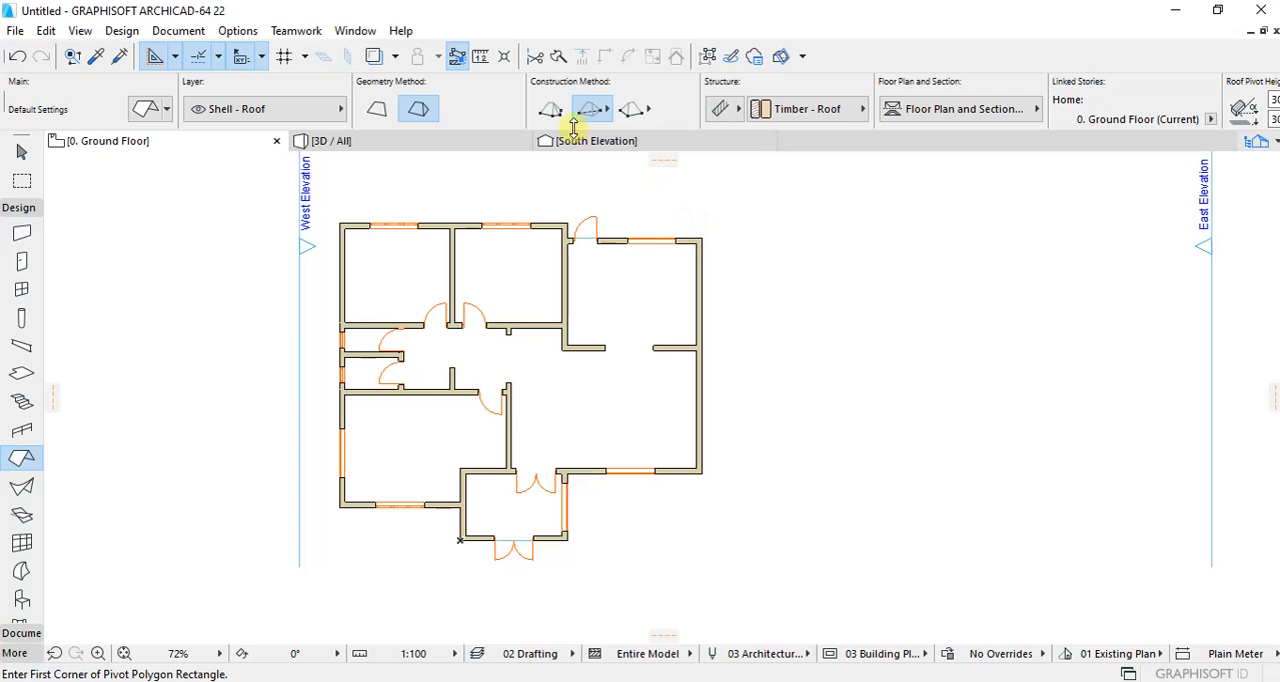
Step: Start a polygonal multi-plane roof outline at the house's north-east outer corner and trace the outer north and west walls to the south-west corner
click(702, 239)
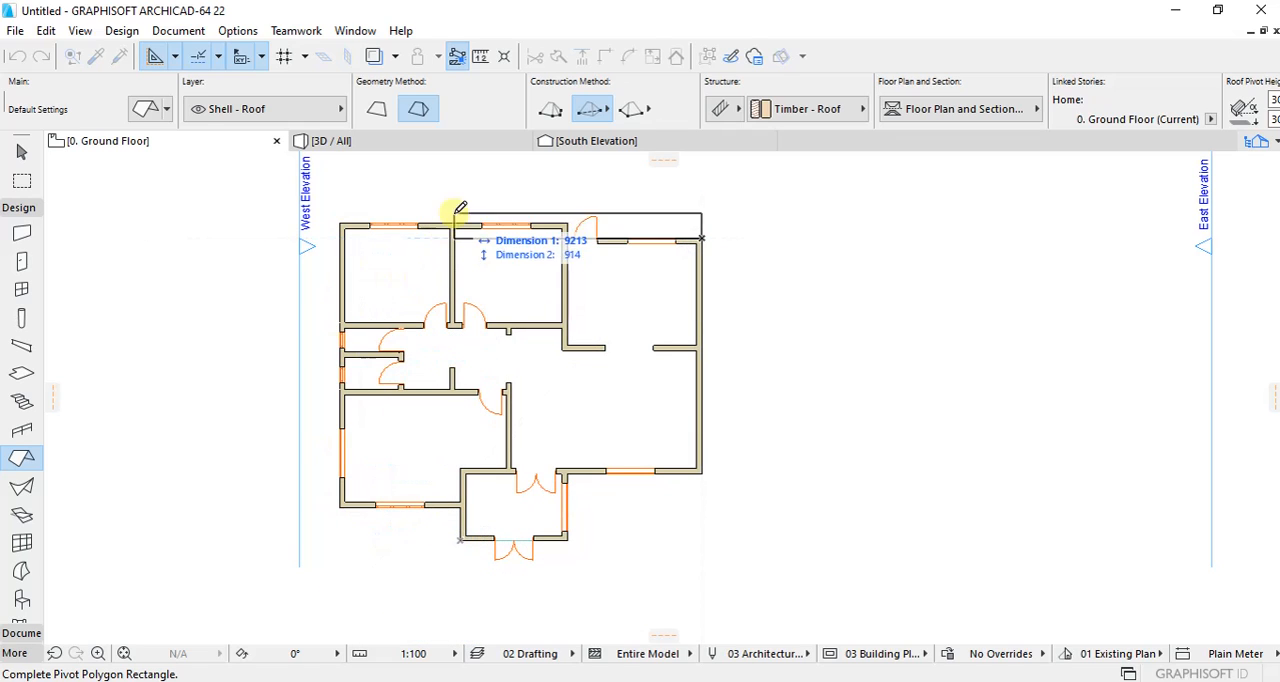
click(551, 114)
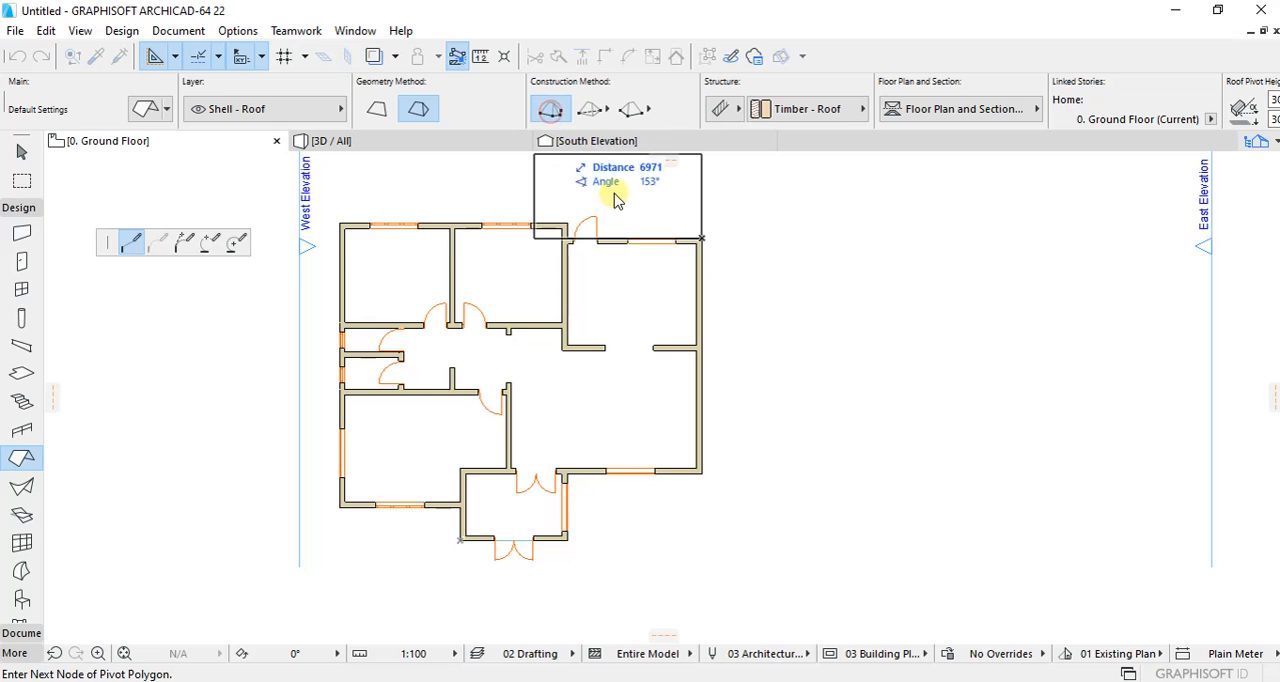
scroll(571, 208, up, 4)
click(565, 270)
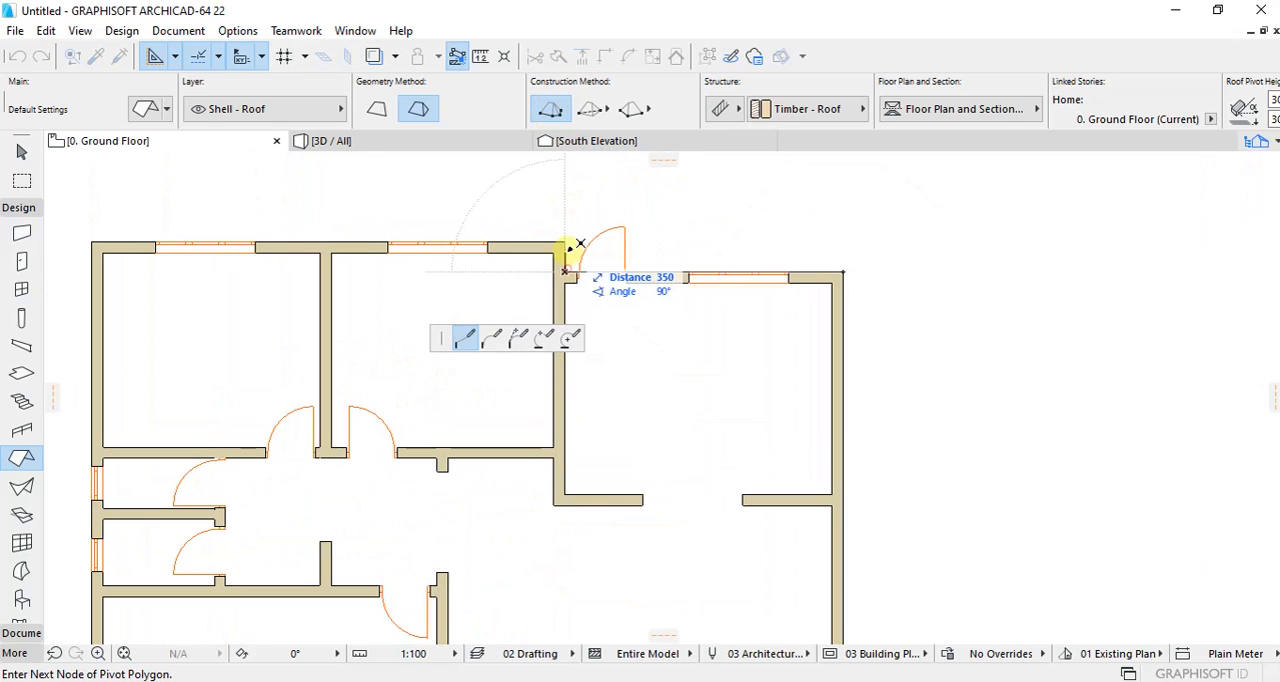
click(565, 243)
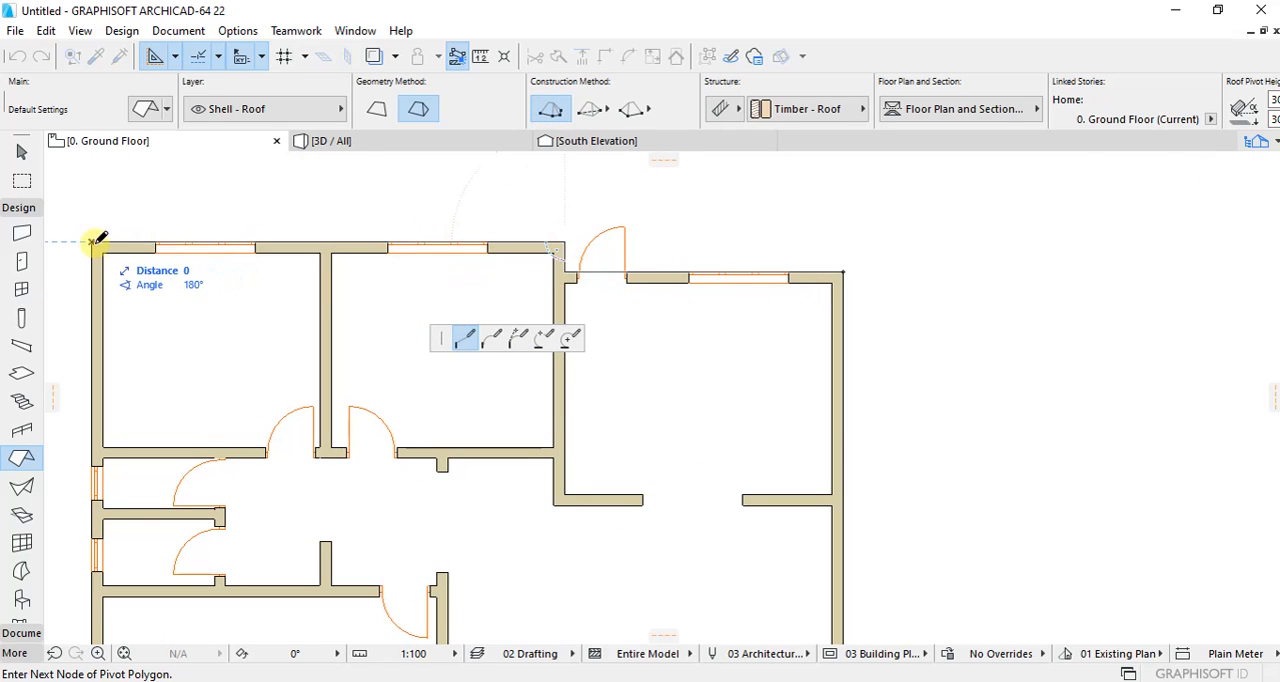
scroll(150, 232, down, 5)
scroll(147, 420, up, 2)
click(127, 476)
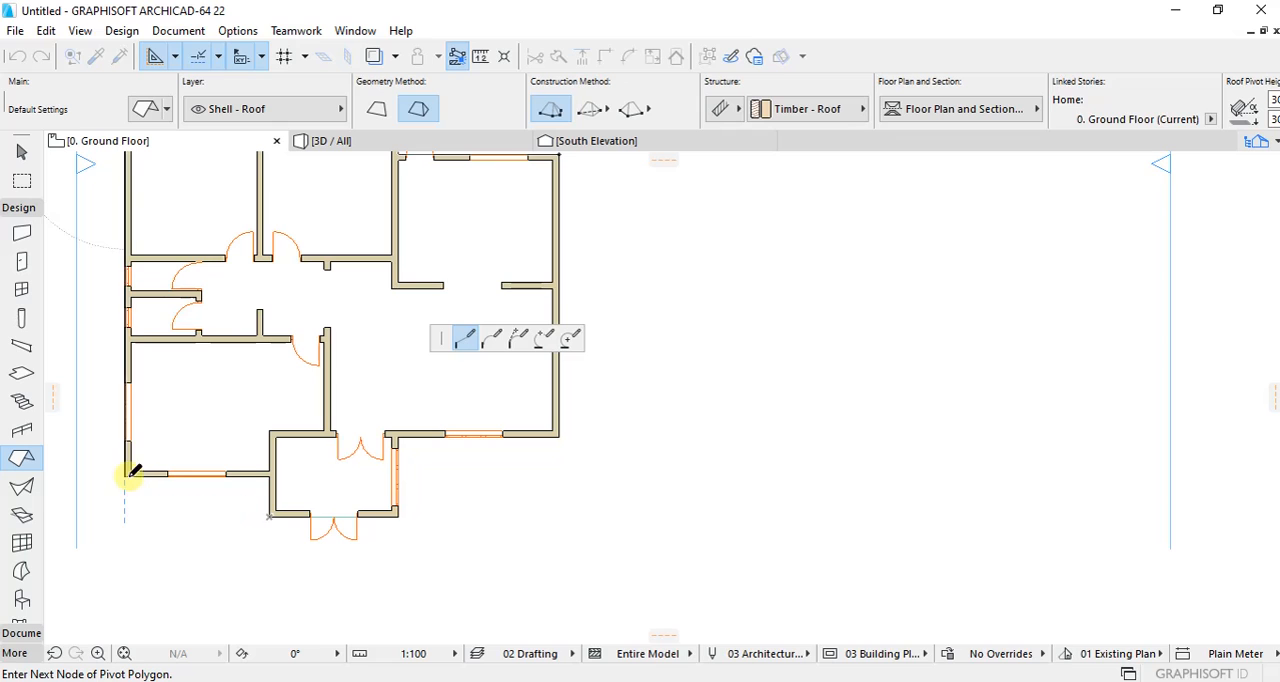
Step: Continue the roof outline around the entrance porch and along the outer south and east walls, closing it at the north-east corner
click(268, 476)
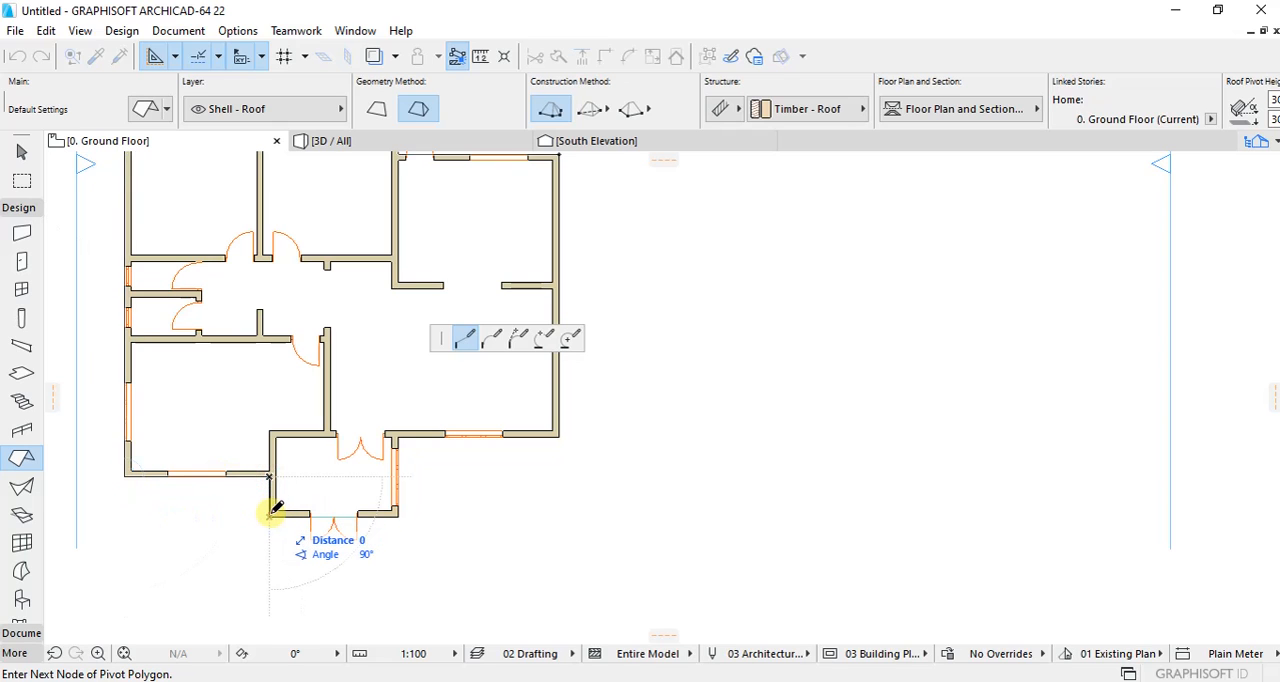
click(397, 514)
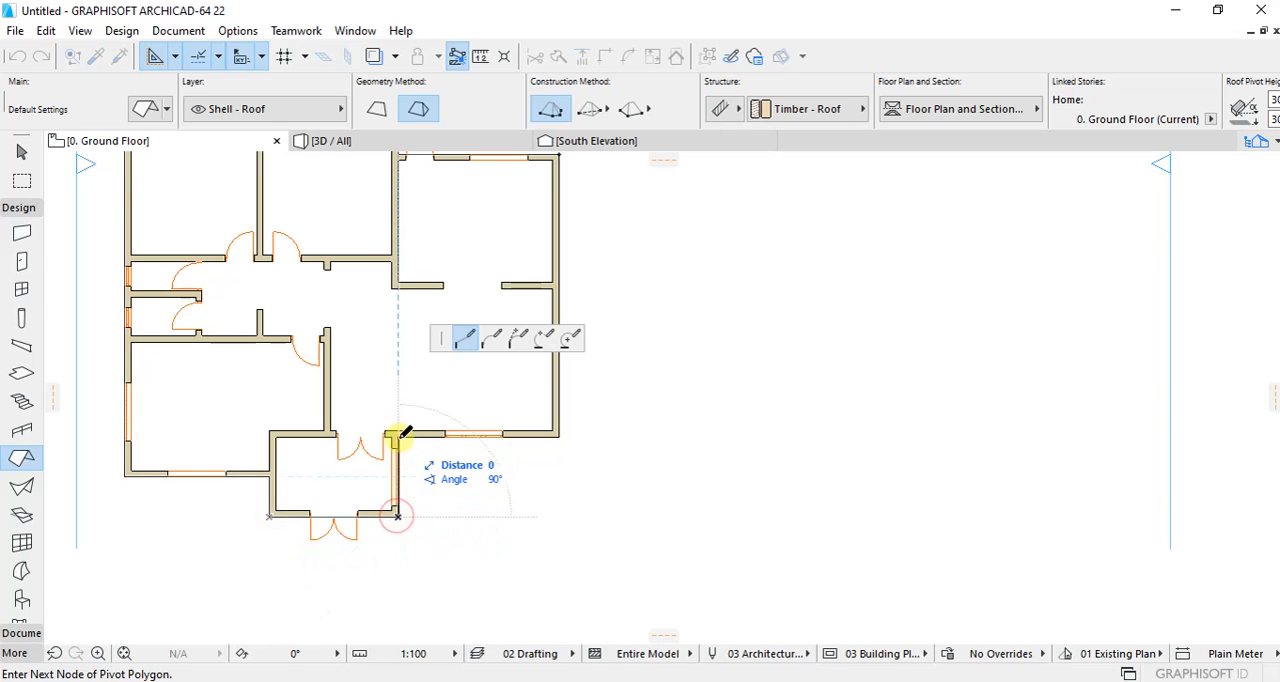
click(560, 434)
scroll(560, 434, down, 3)
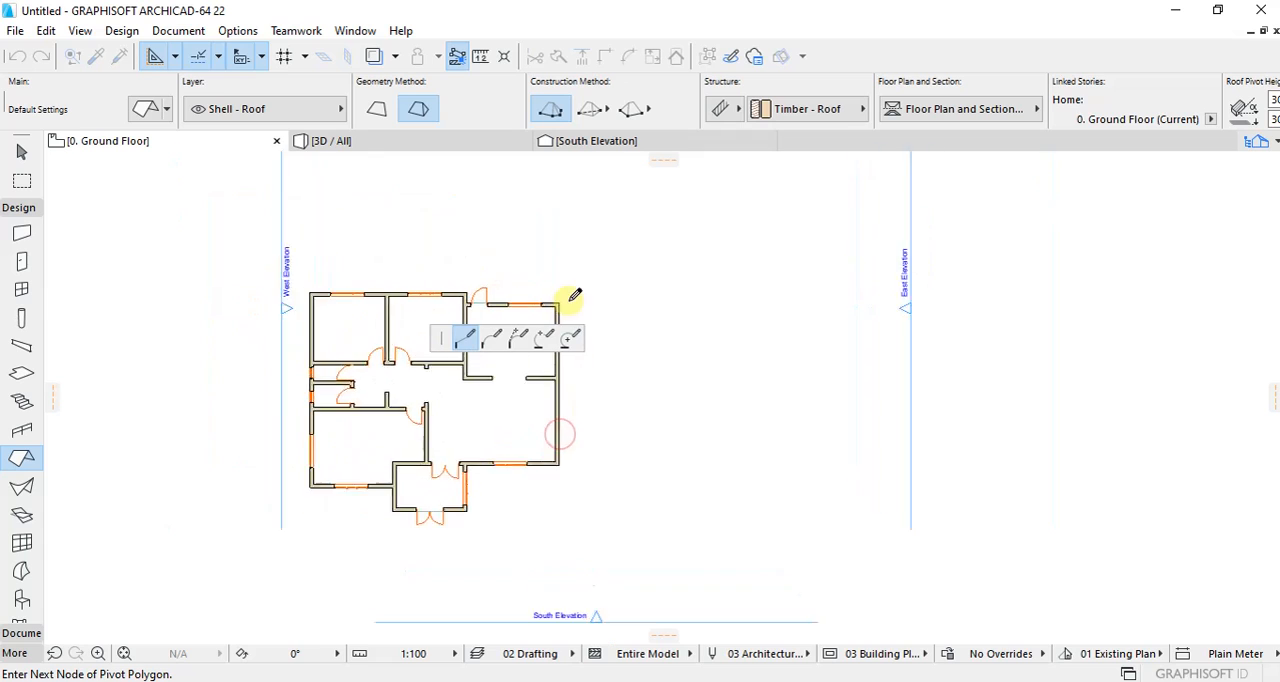
scroll(575, 296, up, 3)
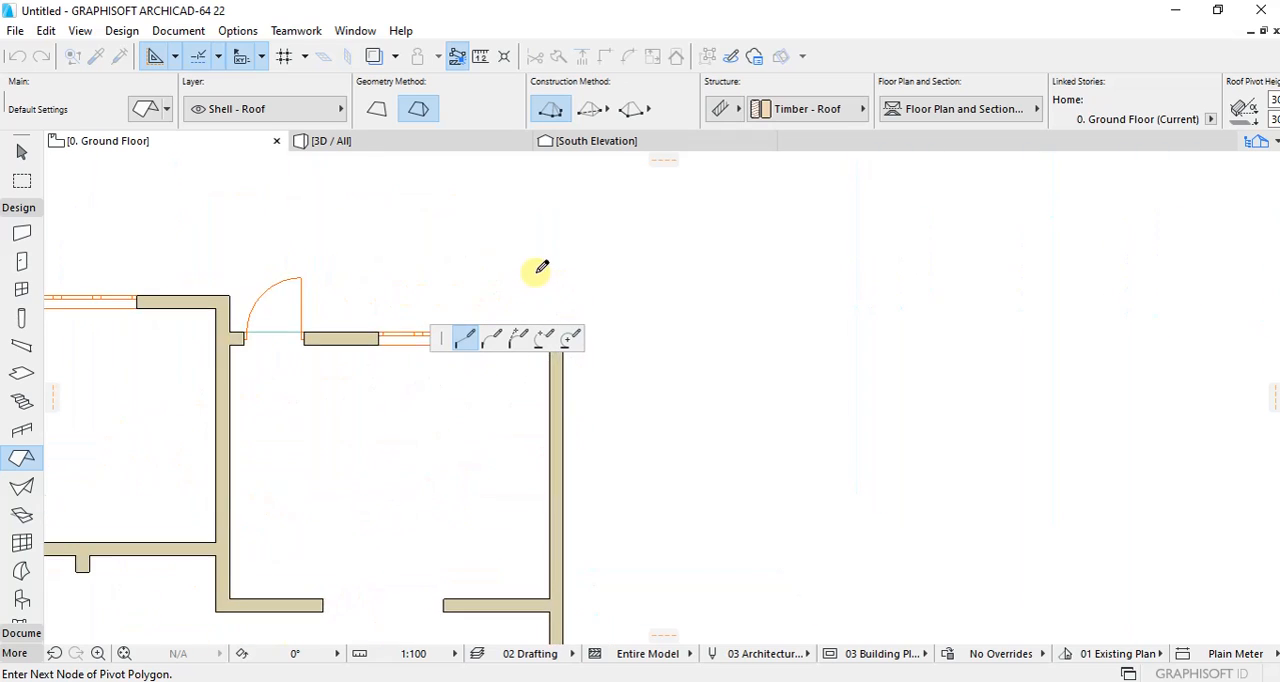
click(584, 372)
scroll(595, 300, down, 5)
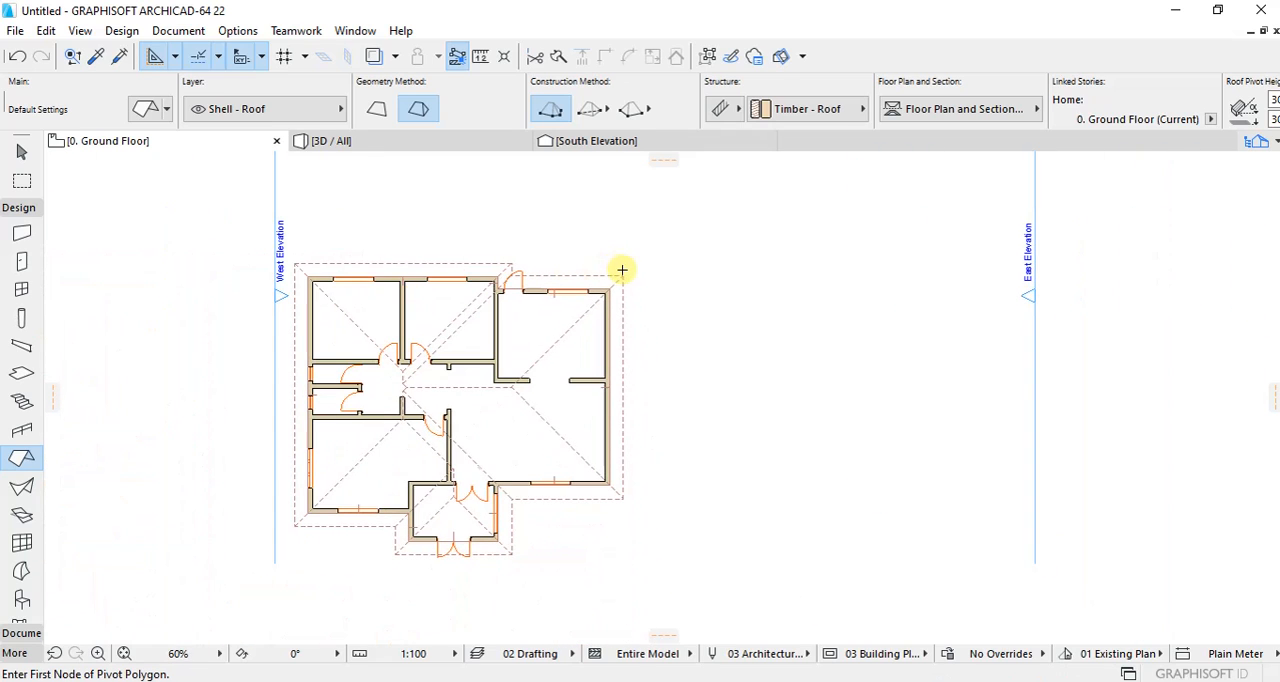
Step: Examine the tiled hip roof in the 3D view from all sides, including the eaves and the part over the entrance porch
click(390, 141)
drag(710, 340, 460, 300)
drag(715, 330, 545, 328)
drag(785, 325, 345, 326)
drag(763, 356, 384, 357)
scroll(660, 349, up, 2)
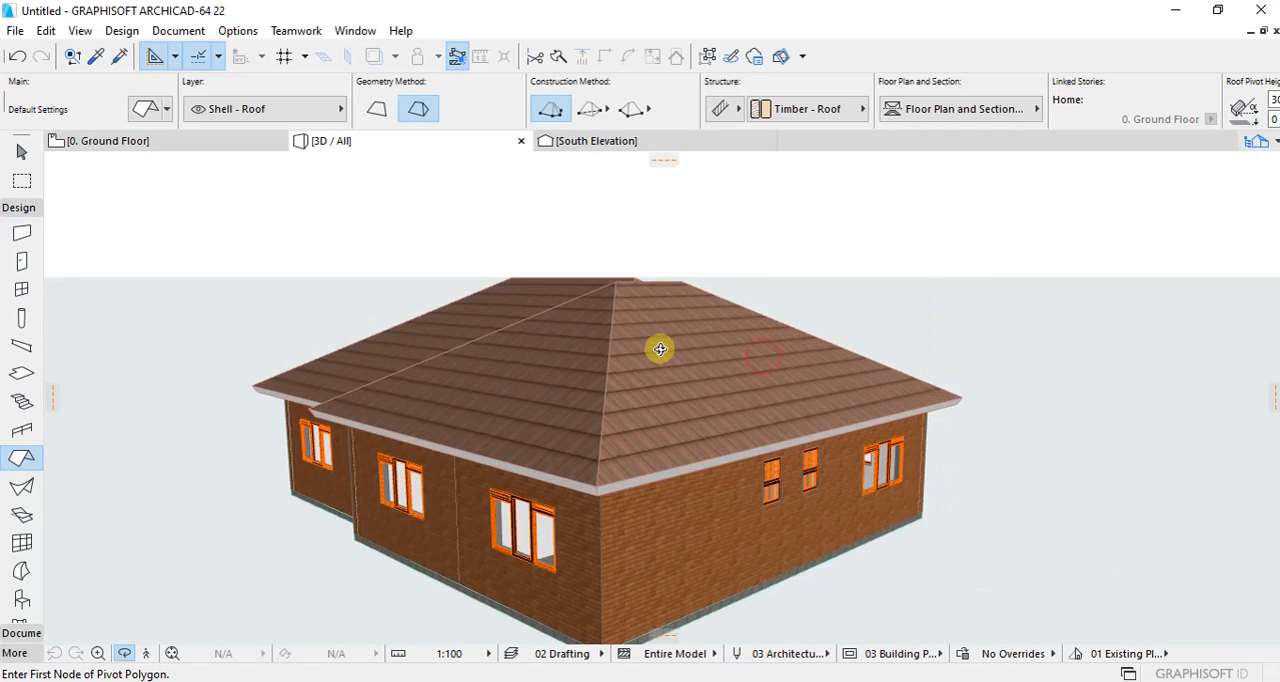
drag(697, 342, 450, 342)
mouse_move(697, 341)
mouse_down()
mouse_move(617, 335)
mouse_move(391, 371)
mouse_up()
scroll(260, 337, up, 4)
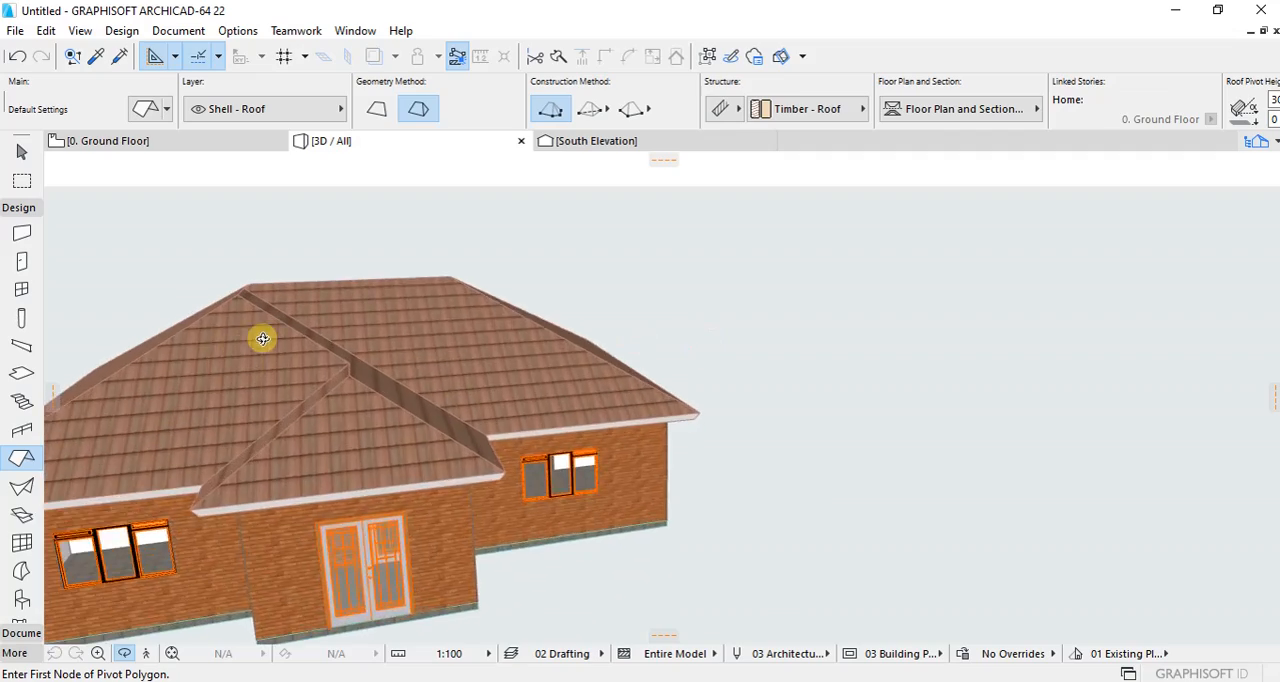
drag(692, 338, 520, 338)
scroll(363, 323, up, 5)
drag(343, 354, 570, 366)
scroll(349, 364, down, 3)
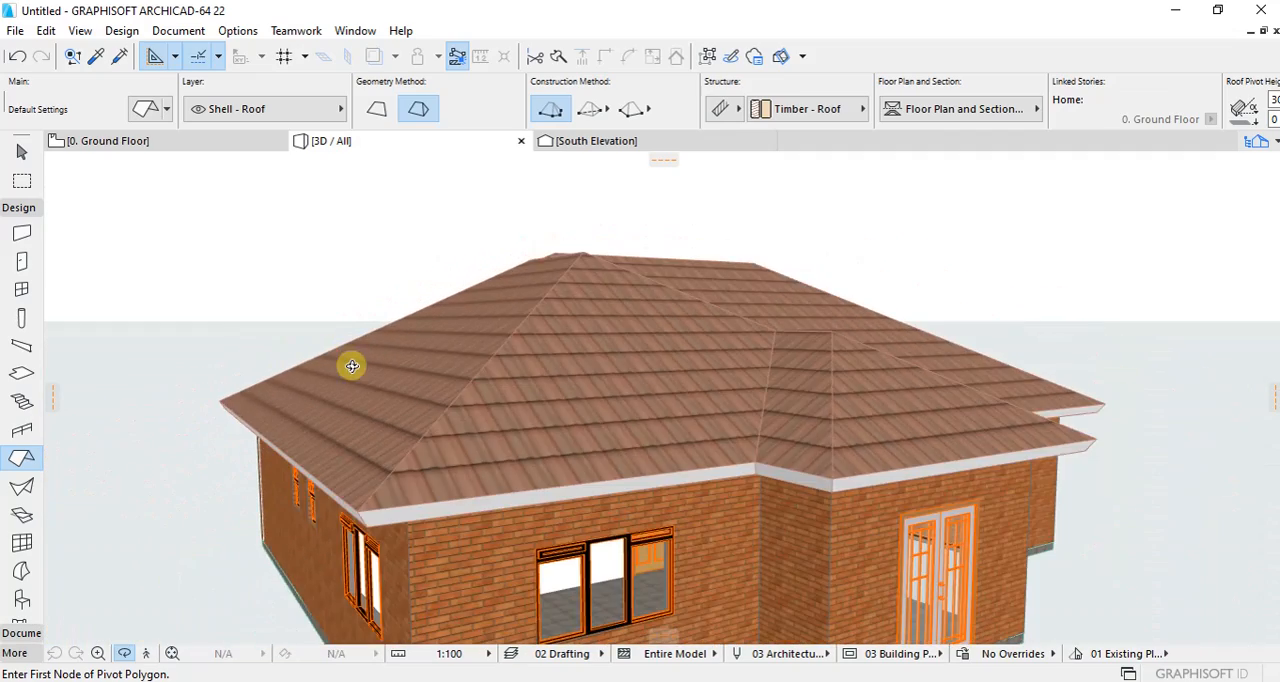
drag(303, 367, 353, 396)
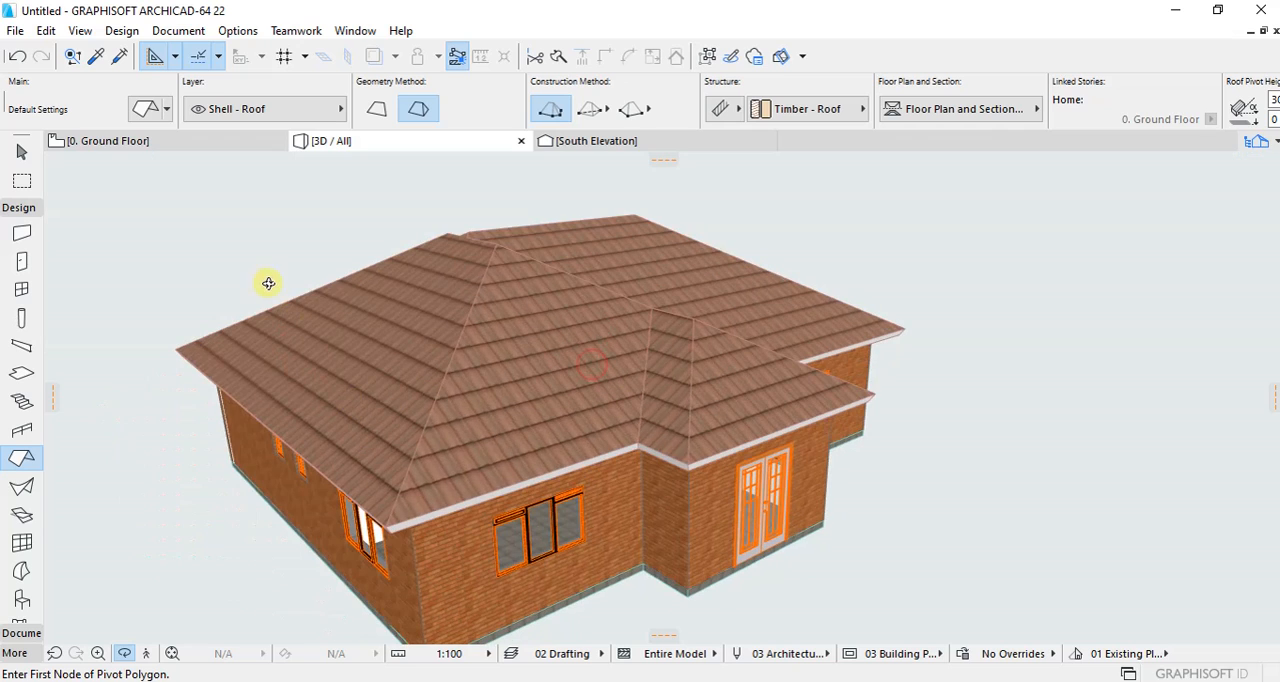
drag(537, 285, 309, 257)
Step: Return to the ground floor plan and inspect the roof's eaves, ridge and hip lines over the rooms
click(143, 148)
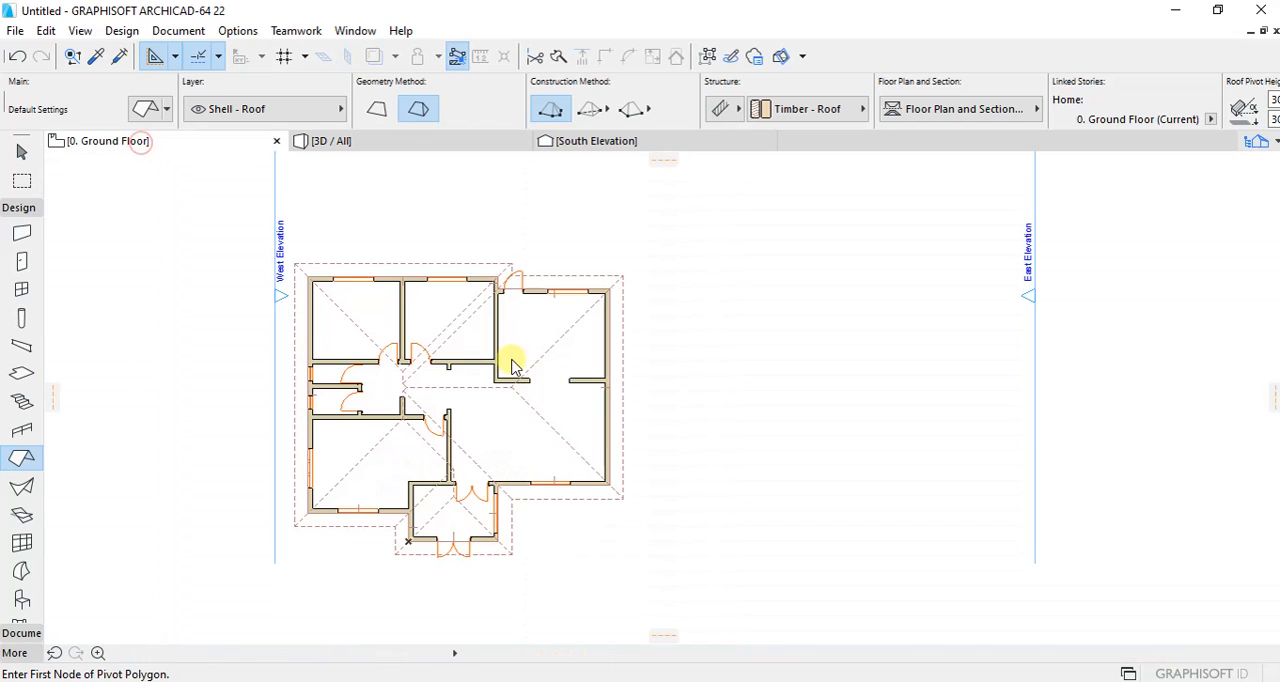
scroll(480, 337, up, 2)
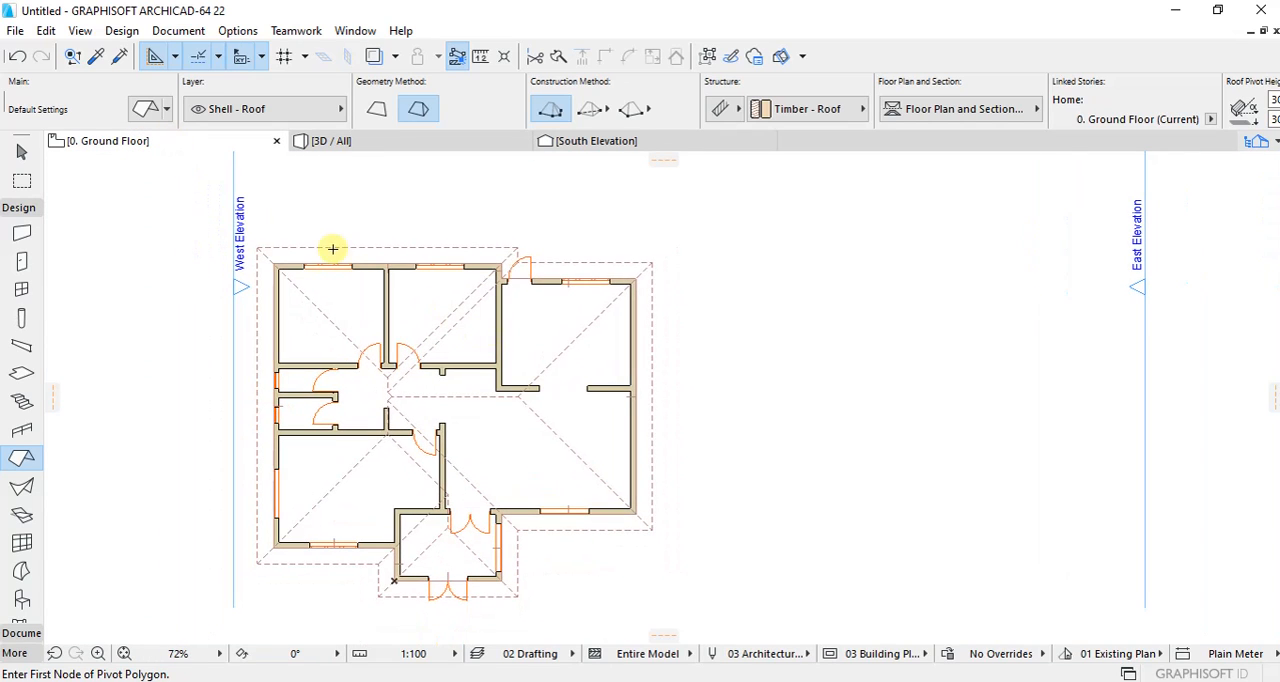
scroll(302, 278, up, 3)
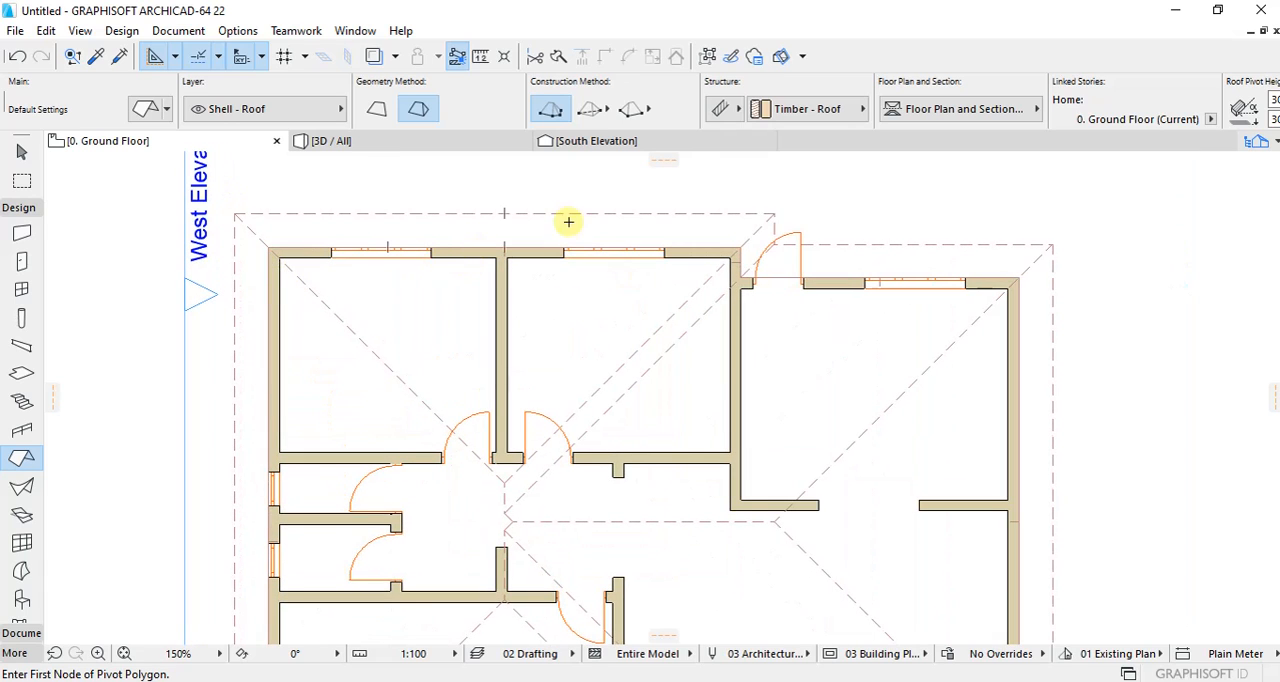
scroll(568, 222, down, 3)
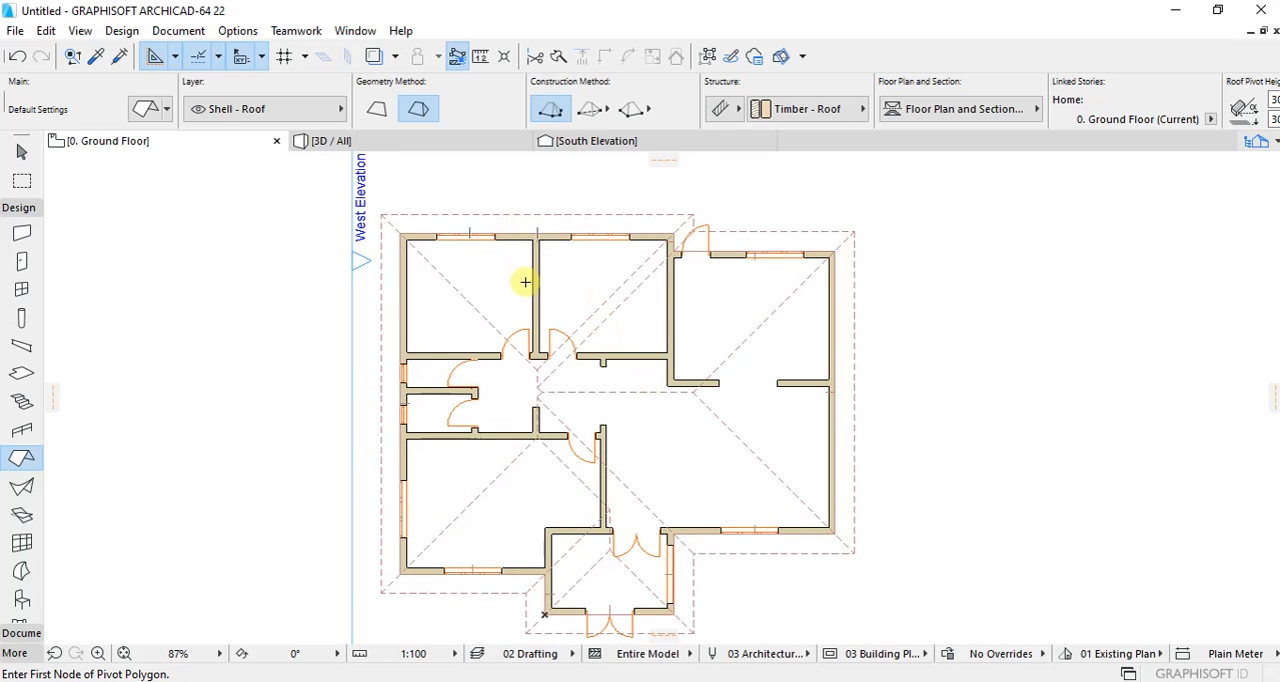
scroll(411, 231, up, 2)
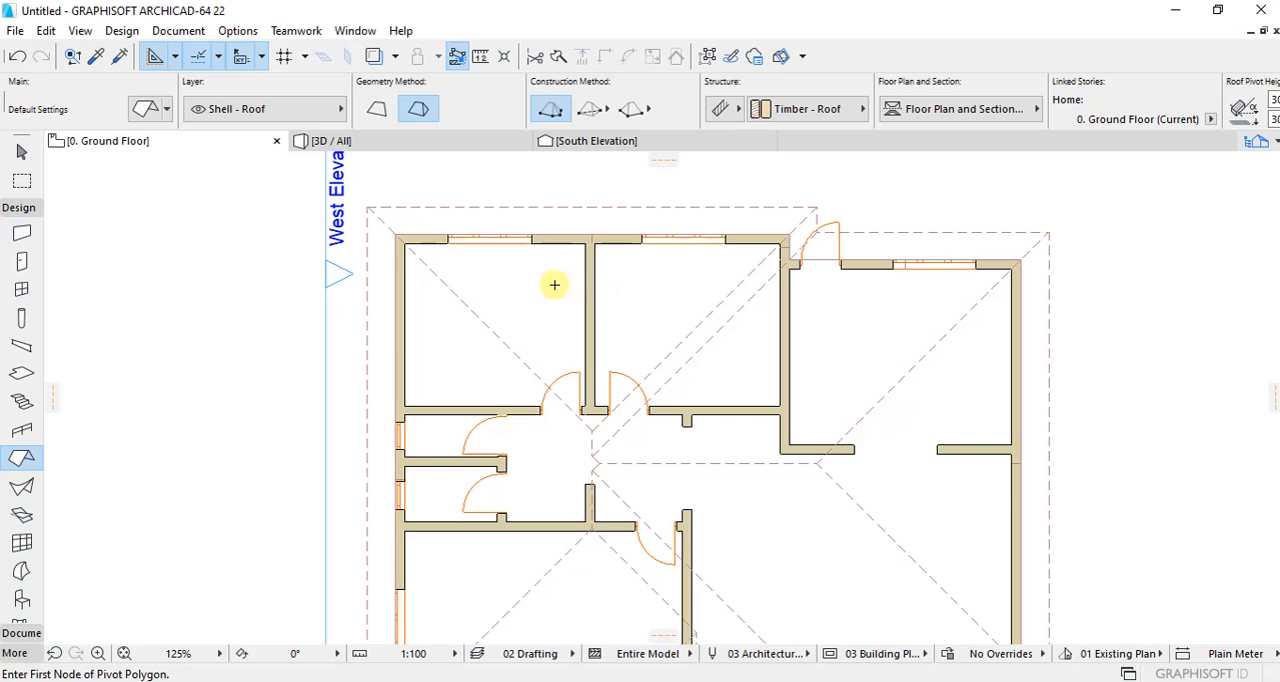